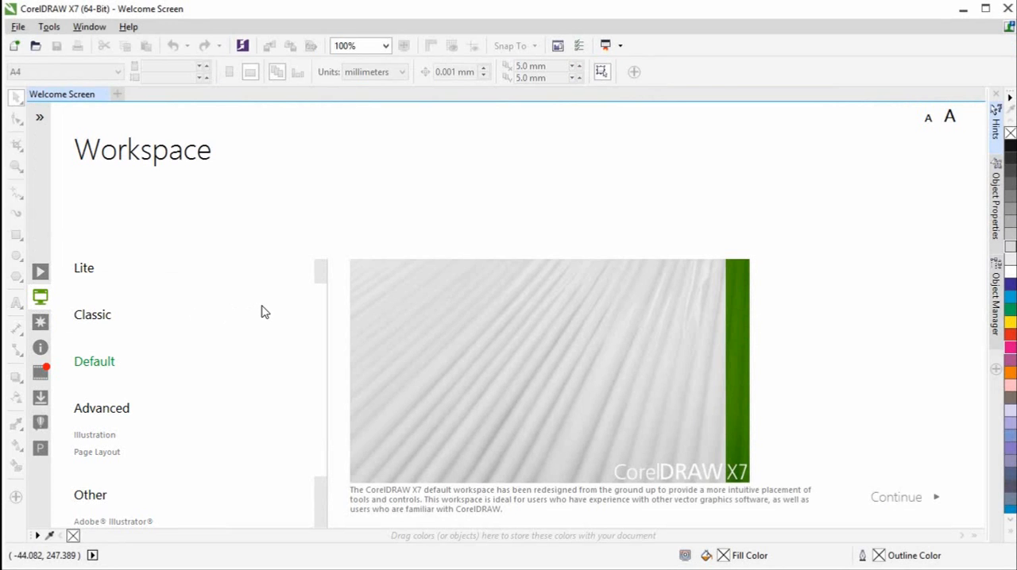
- Try out the Lite and Classic workspaces, return to the Default workspace, and look over the remaining workspace choices
mouse_move(95, 273)
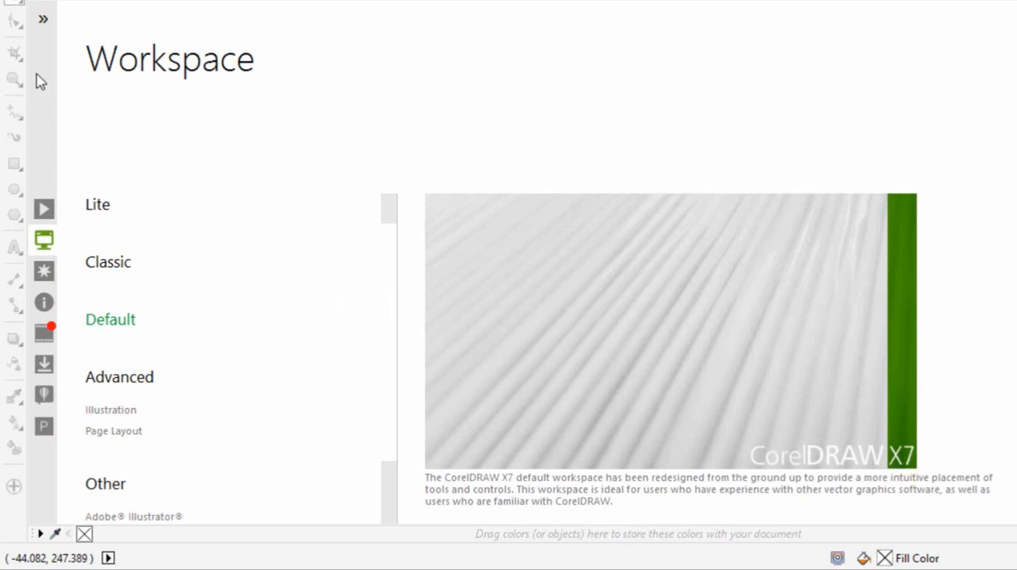
mouse_move(98, 216)
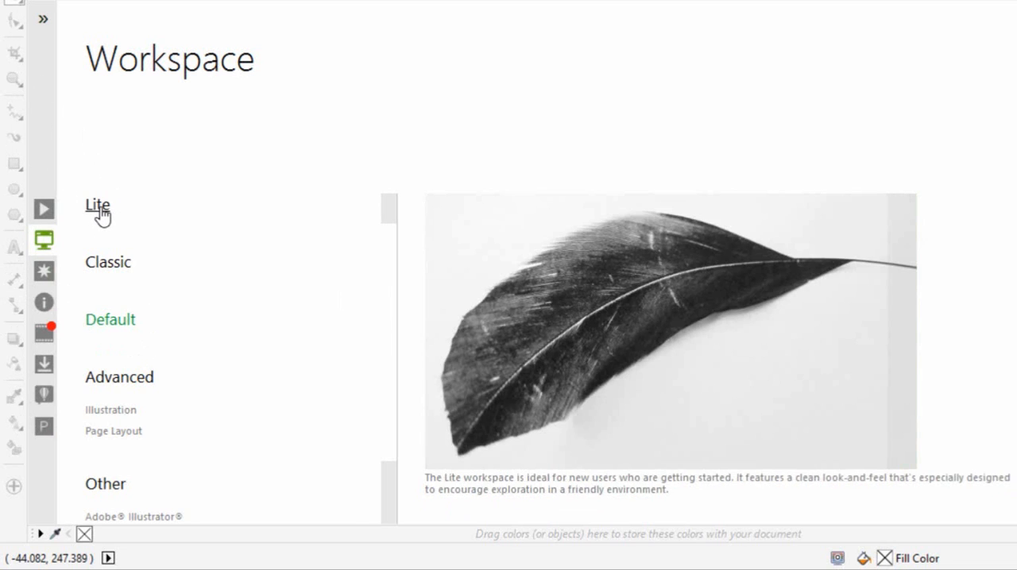
click(100, 212)
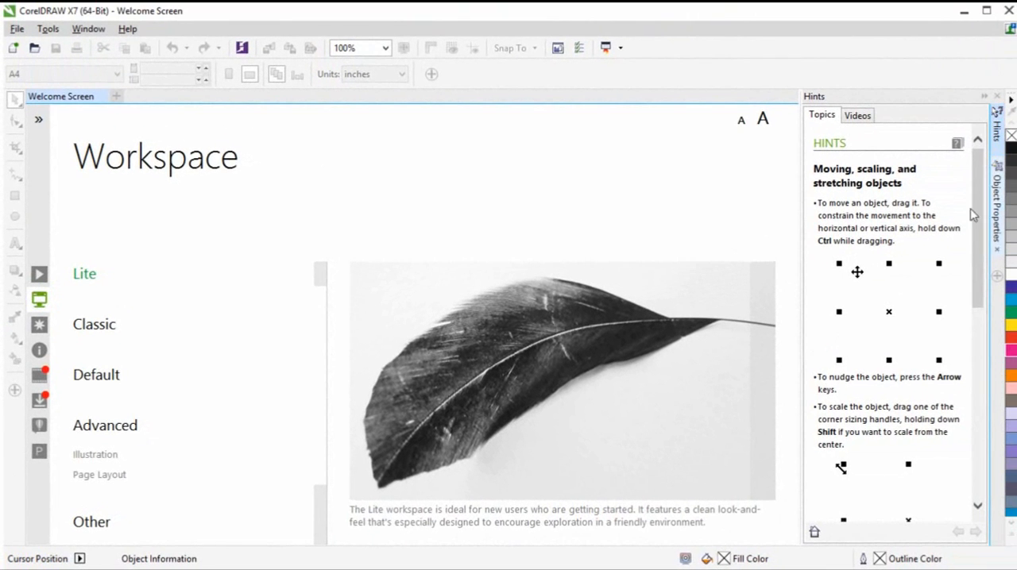
click(94, 326)
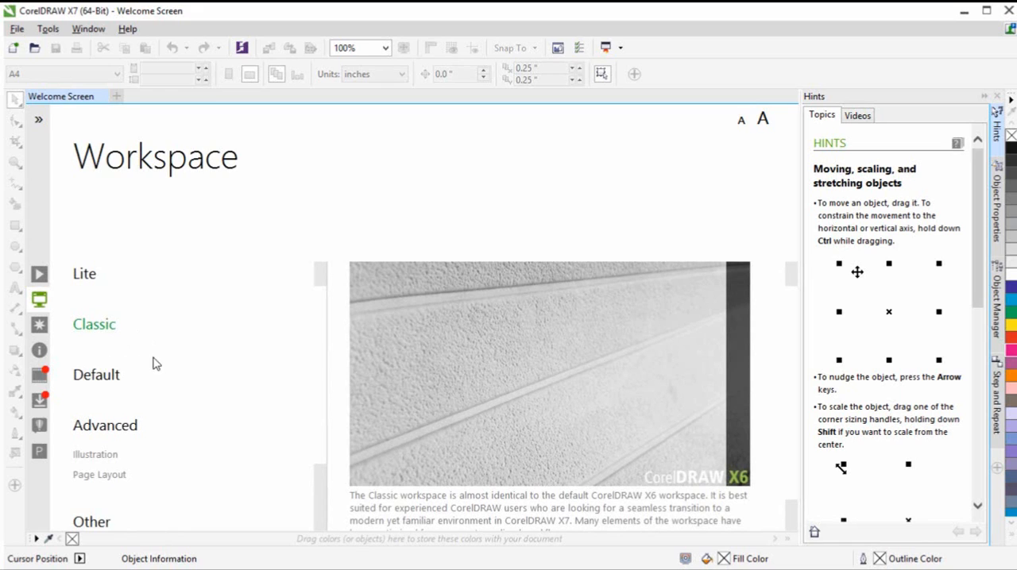
click(111, 383)
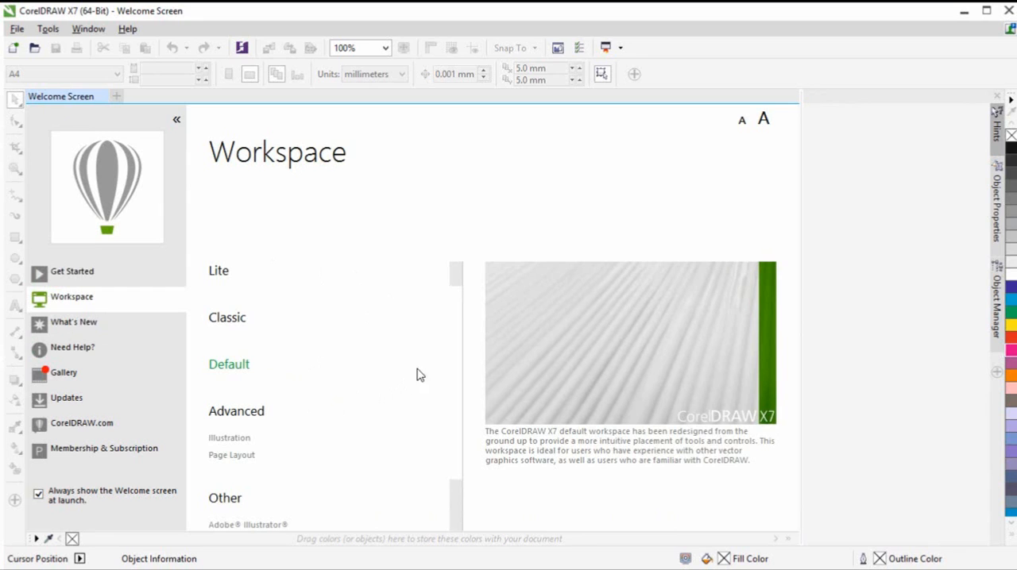
scroll(450, 375, down, 1)
scroll(450, 375, down, 1)
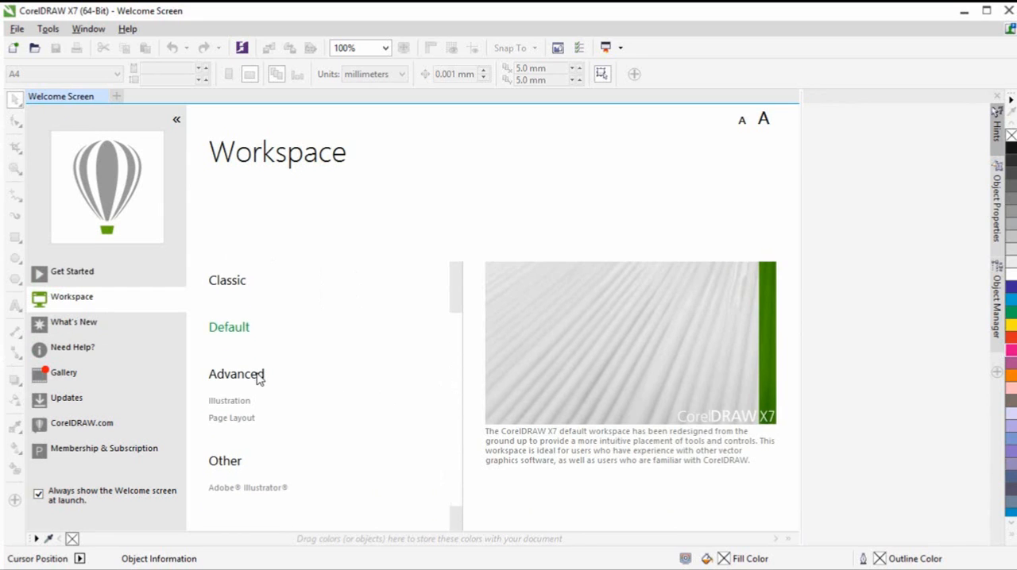
mouse_move(232, 407)
- Create a new A4 portrait document named Untitled-1 with one page, CMYK color mode and 300 dpi rendering resolution
click(116, 97)
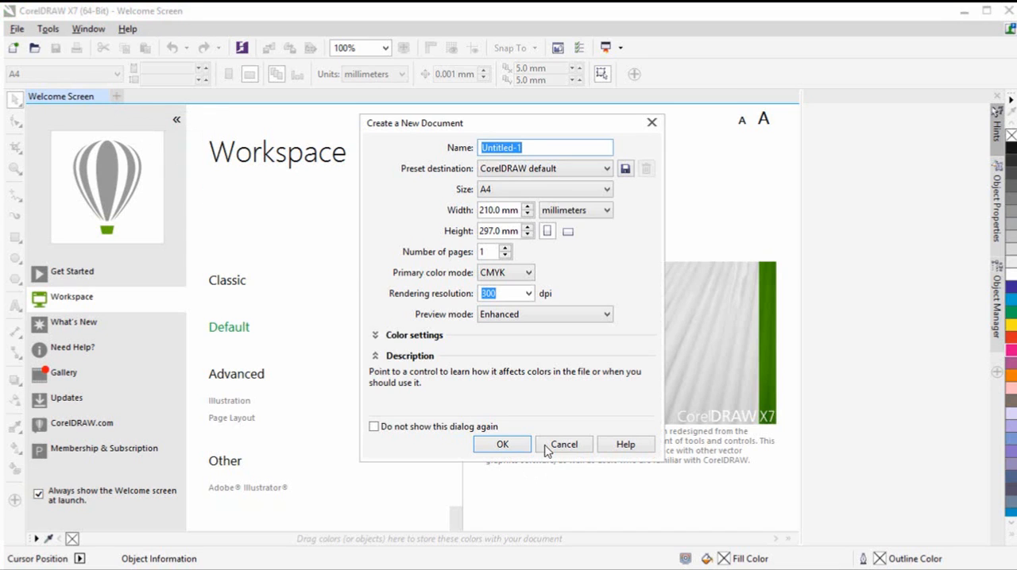
click(517, 447)
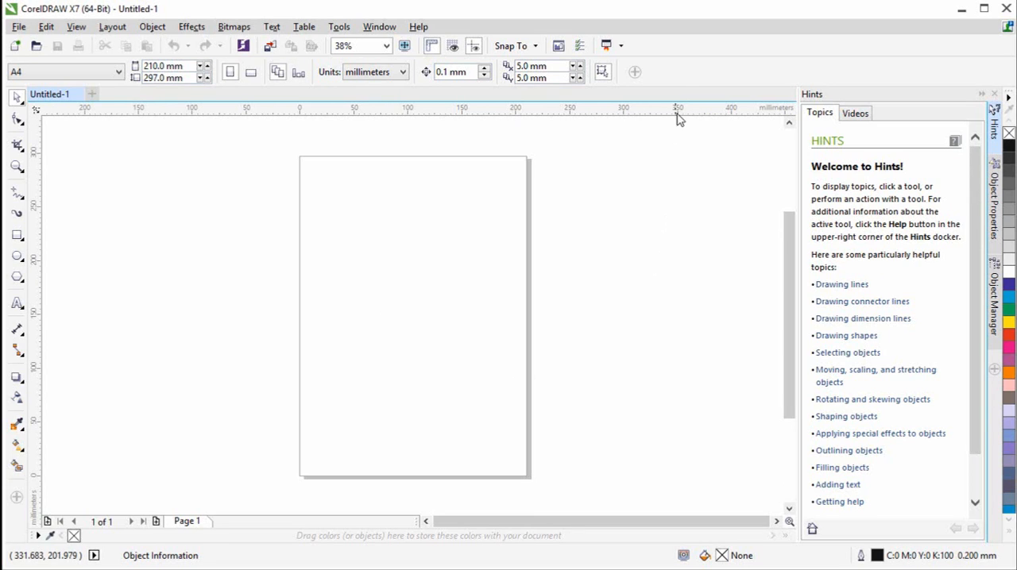
- Unlock the toolbars so that they can be moved
right_click(677, 76)
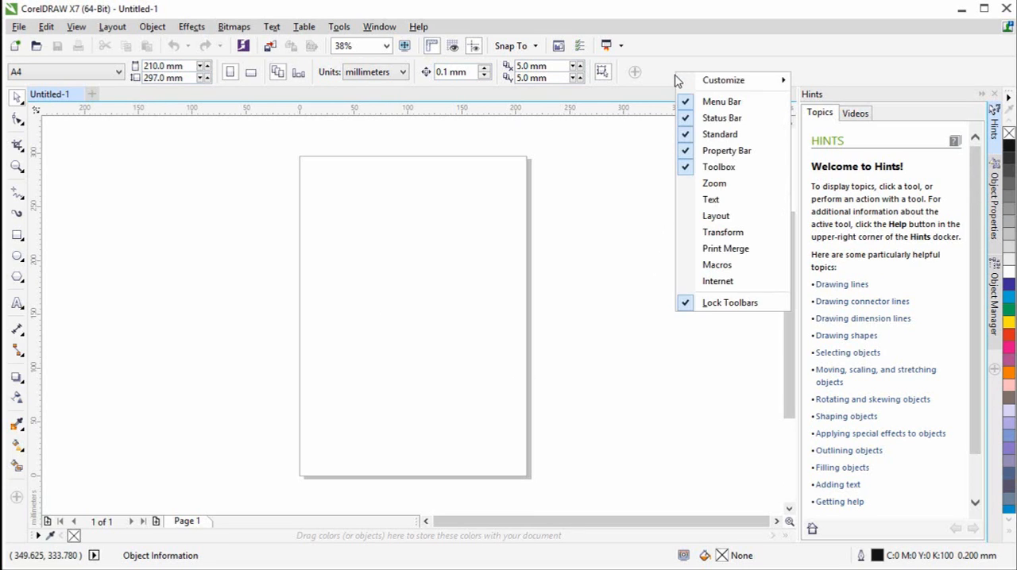
click(711, 306)
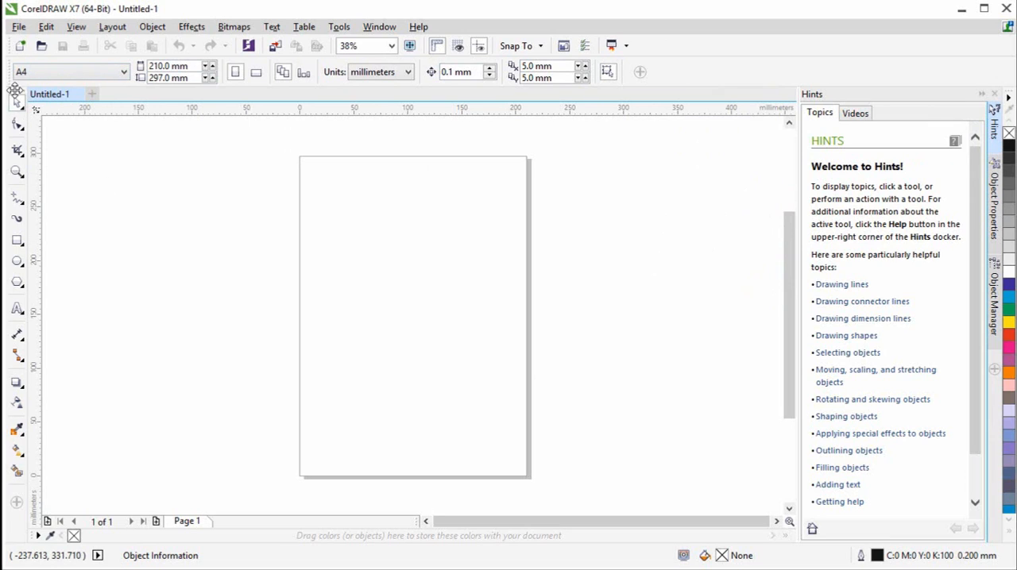
mouse_move(16, 89)
mouse_down()
mouse_move(39, 136)
mouse_move(104, 168)
mouse_move(833, 307)
mouse_move(667, 275)
mouse_move(18, 102)
mouse_up()
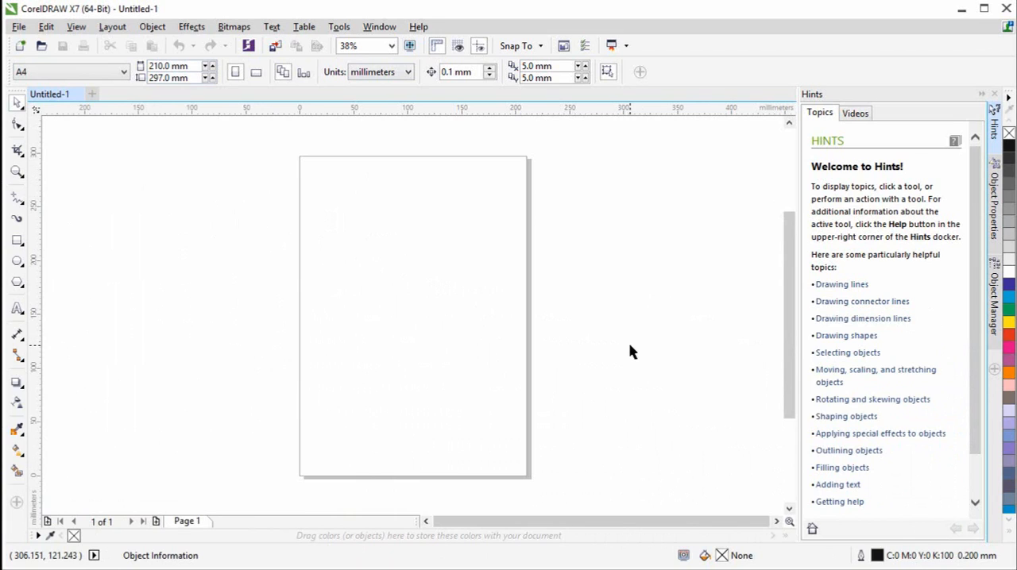
- Look through the tools grouped in the toolbox flyouts, including the Shape and Crop flyouts
click(22, 130)
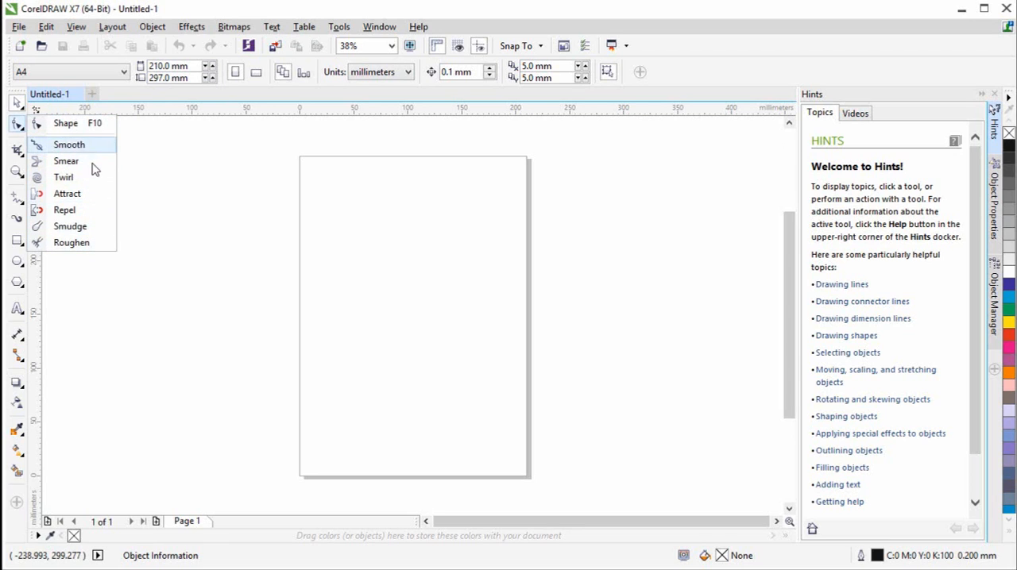
mouse_move(24, 162)
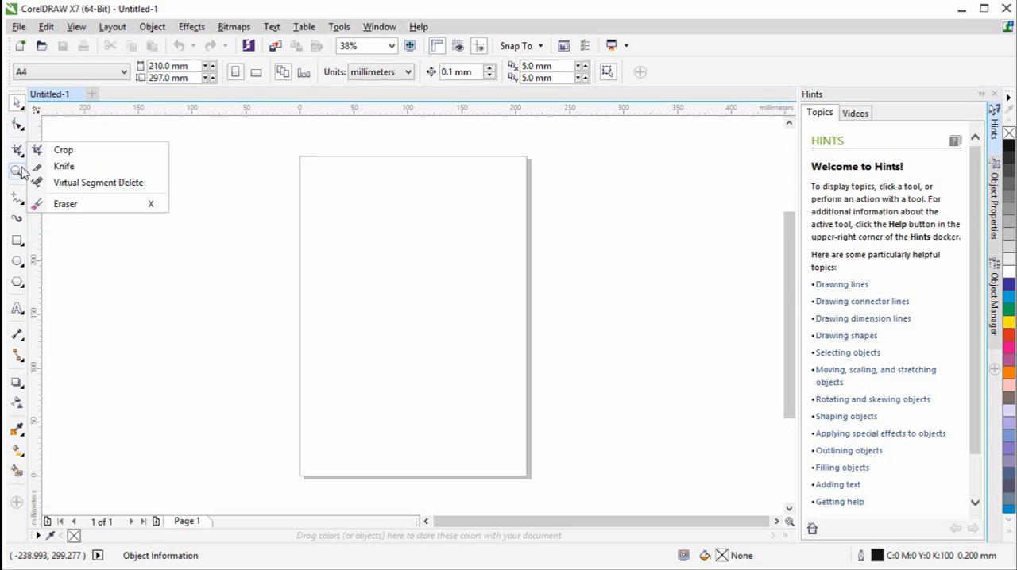
mouse_move(25, 207)
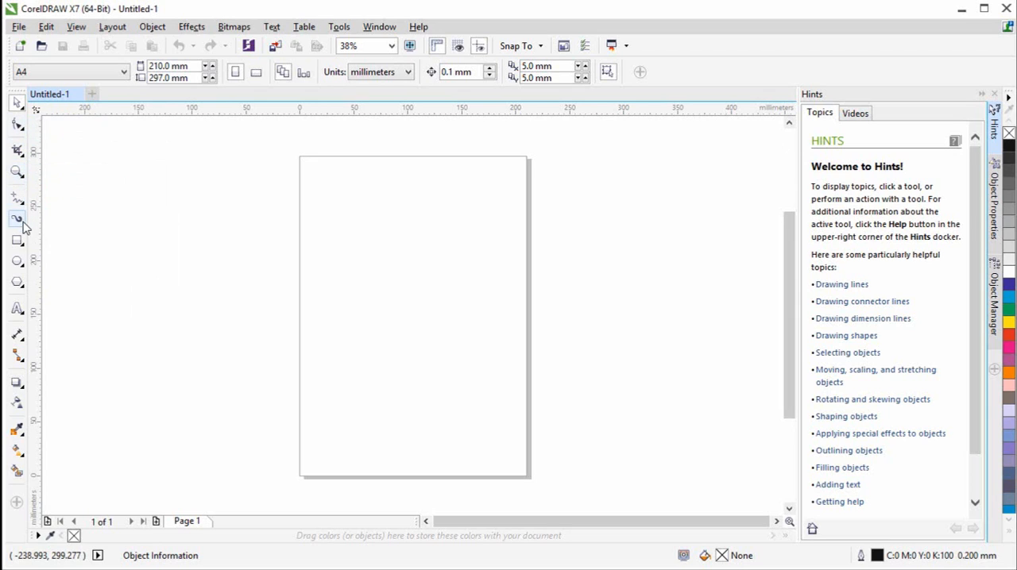
mouse_move(18, 261)
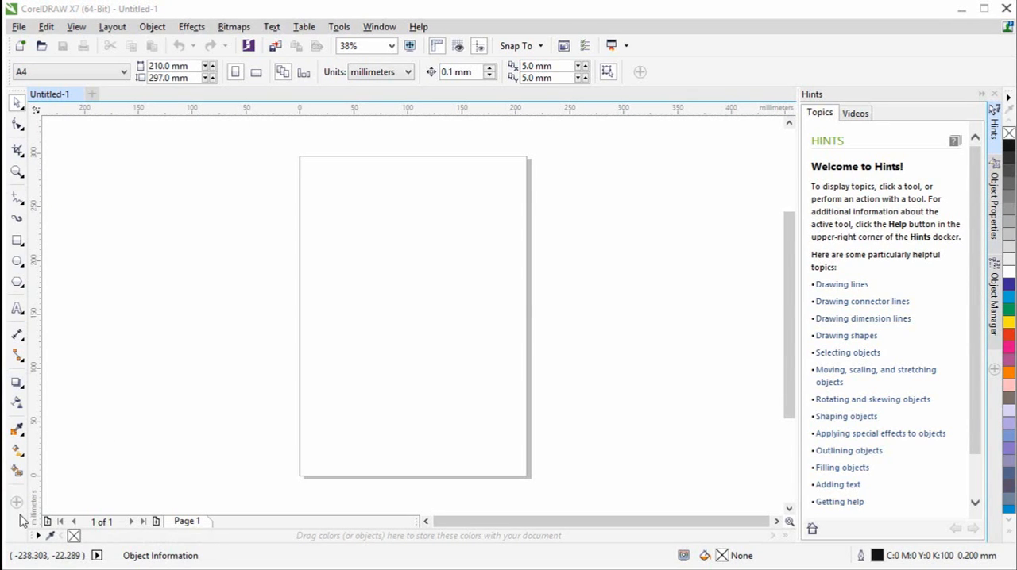
- Remove the Contour tool from the toolbox flyout that starts with Drop Shadow and check the flyout's remaining tools
click(25, 389)
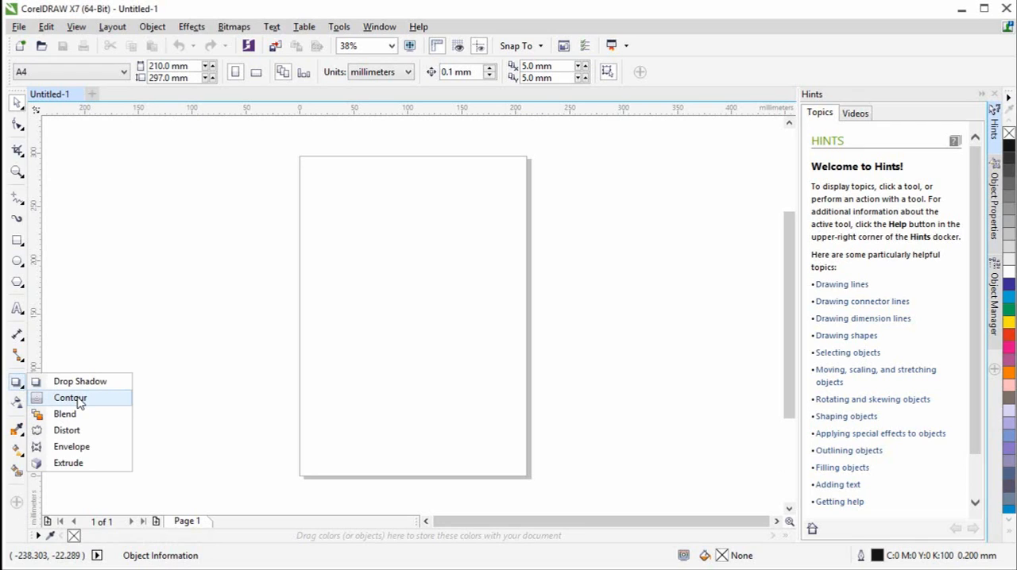
key(alt)
drag(78, 404, 252, 426)
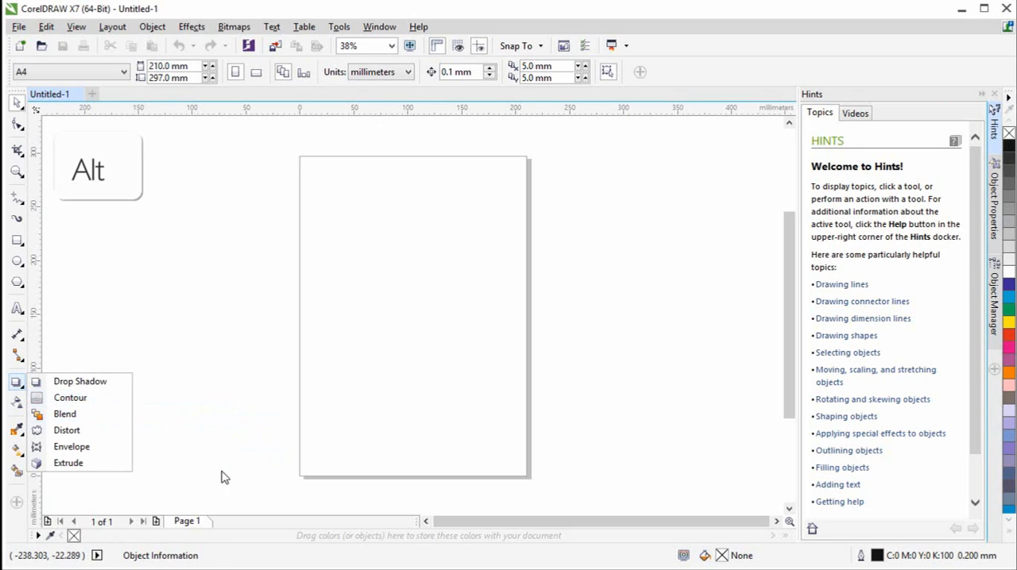
click(182, 468)
click(23, 388)
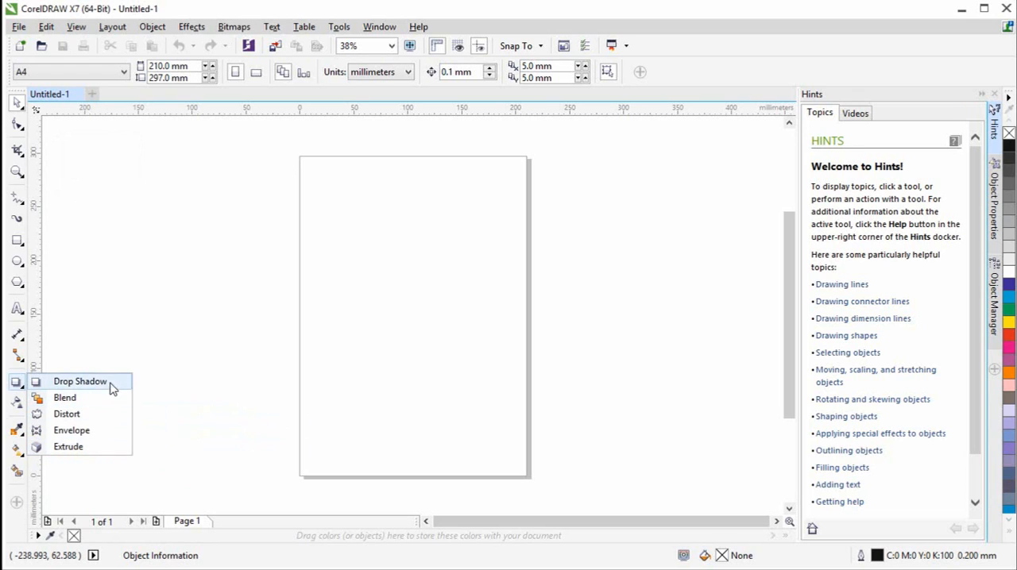
click(170, 469)
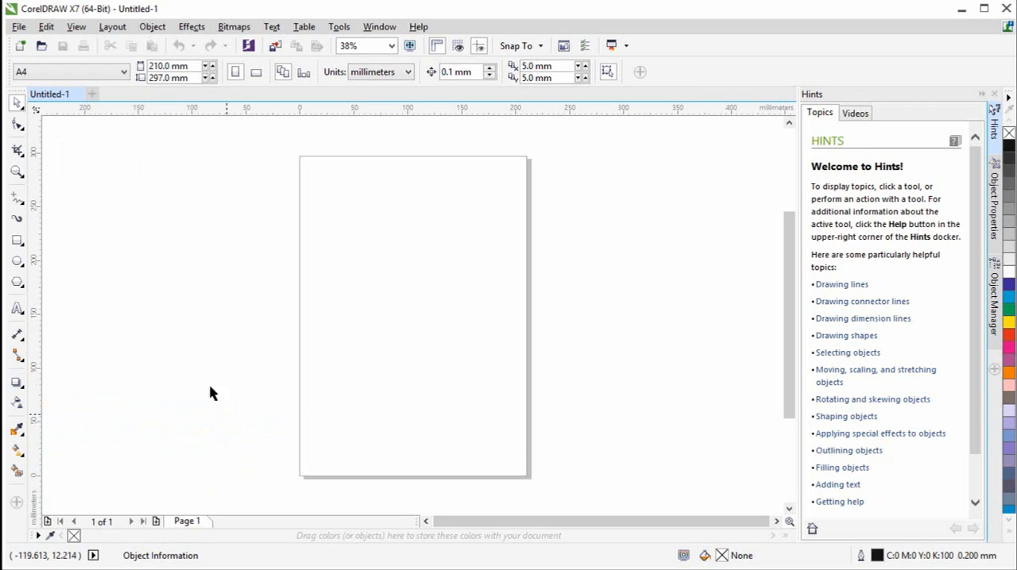
- Open the command customization options and display the Toolbox category of commands as far as the Contour entry
click(339, 27)
click(373, 60)
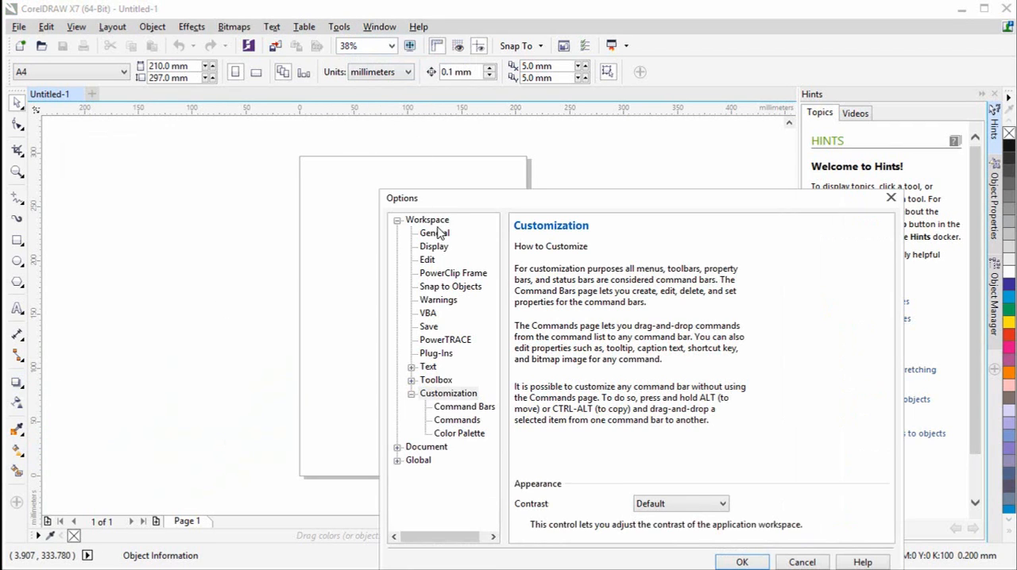
click(469, 422)
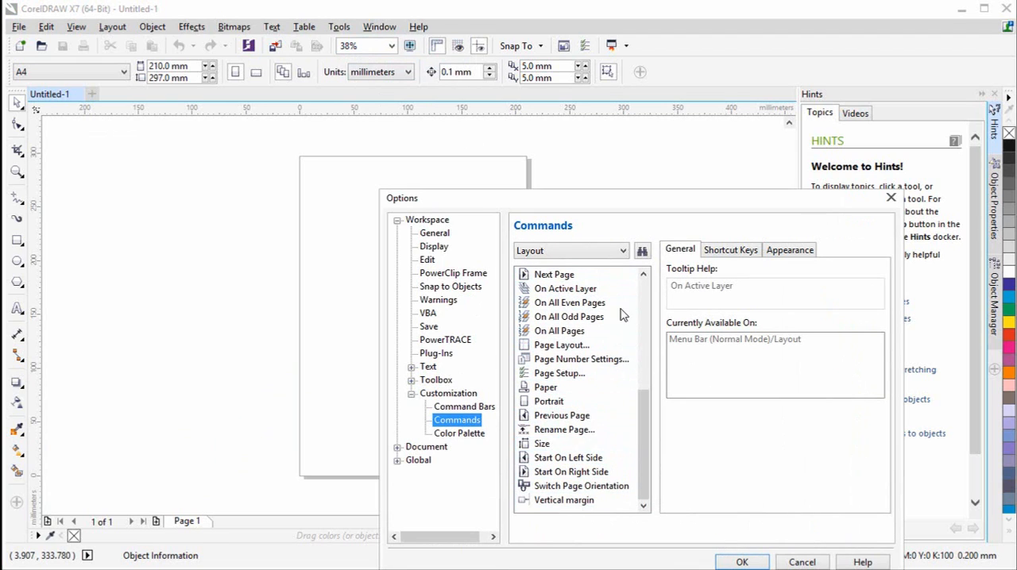
click(623, 252)
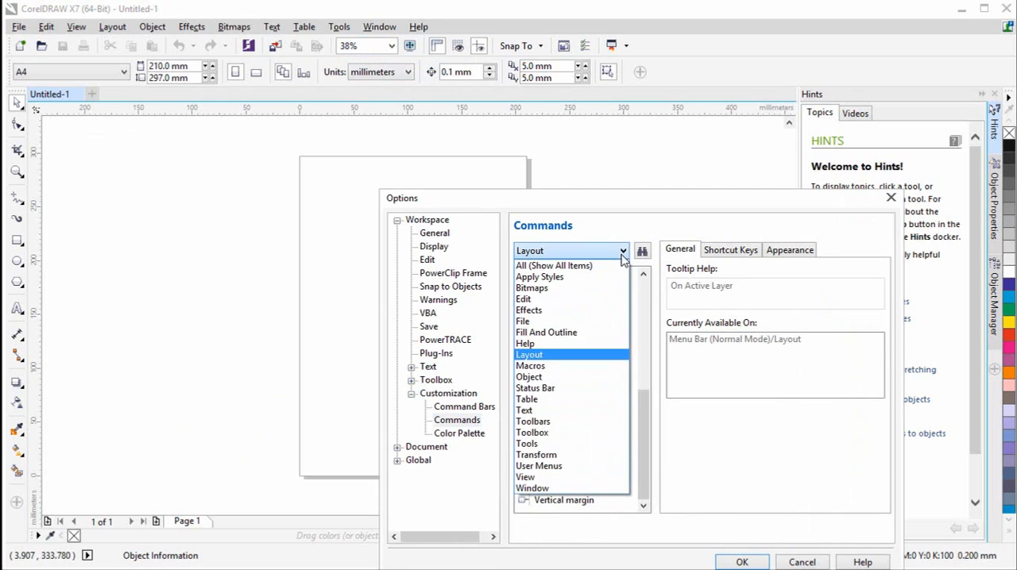
click(565, 432)
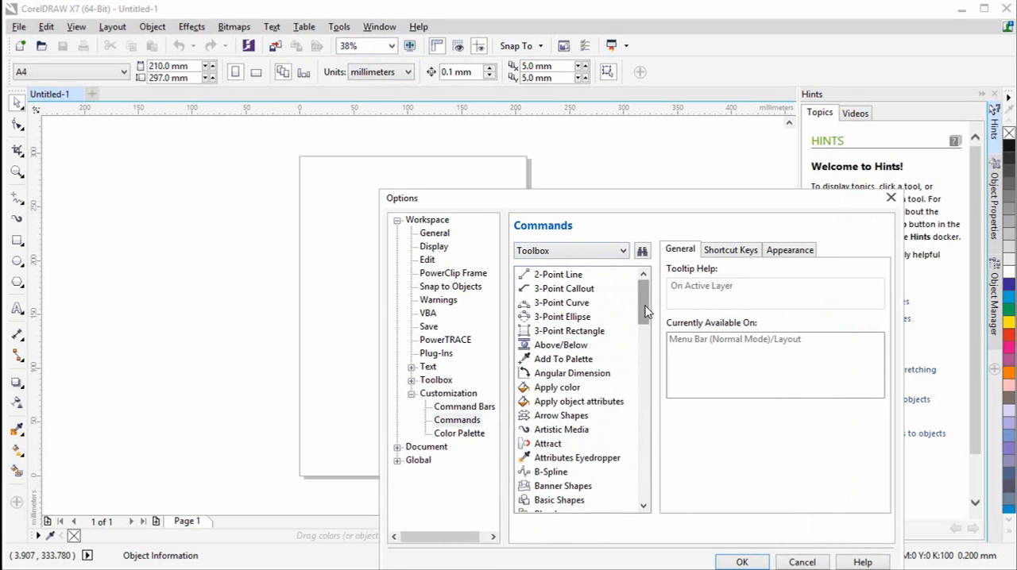
drag(645, 306, 652, 343)
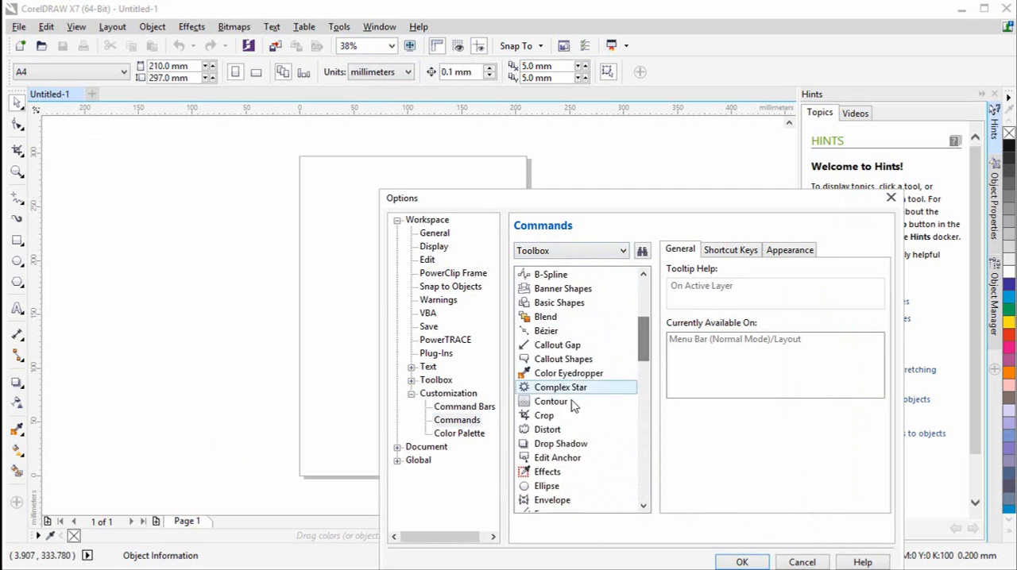
- Add the Contour command to the Drop Shadow flyout between Blend and Distort, and accept the options
key(alt)
drag(552, 401, 49, 405)
click(169, 392)
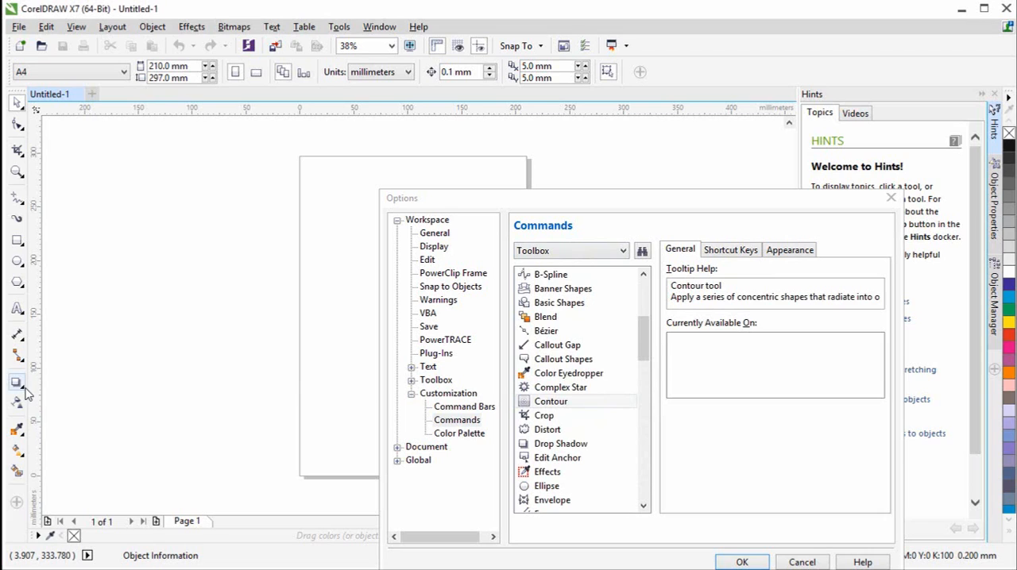
click(22, 387)
click(22, 387)
click(22, 387)
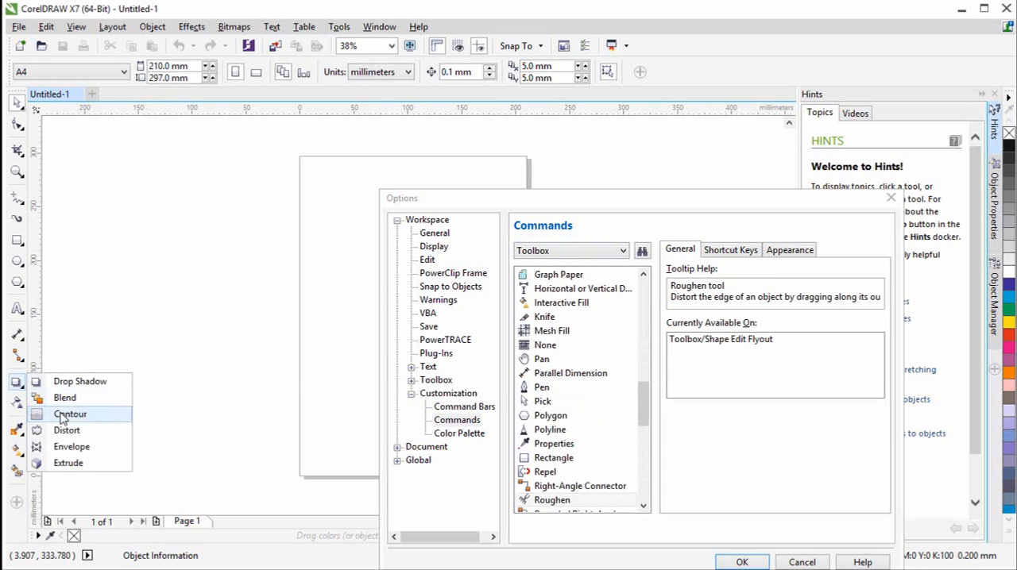
click(194, 430)
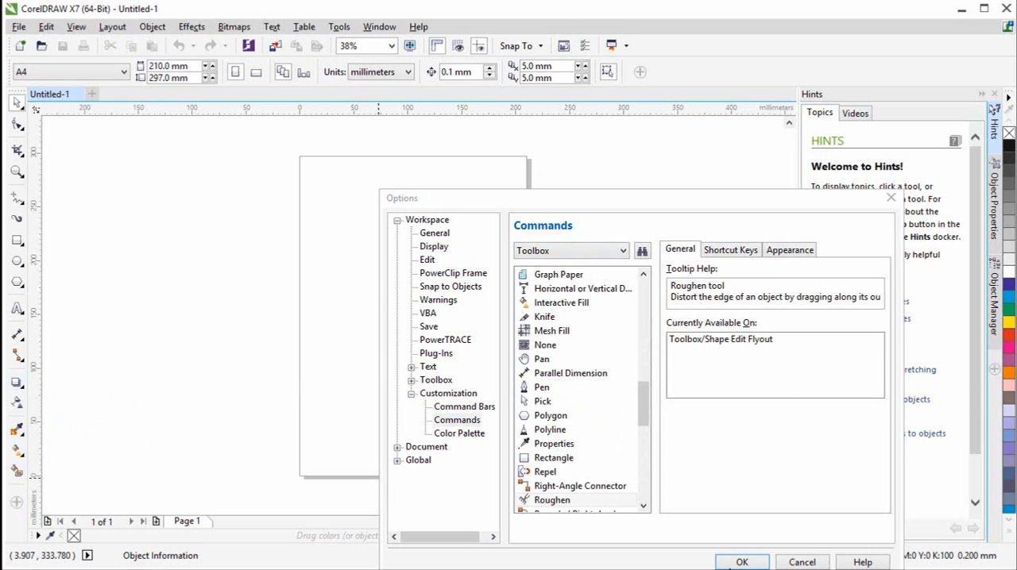
click(739, 562)
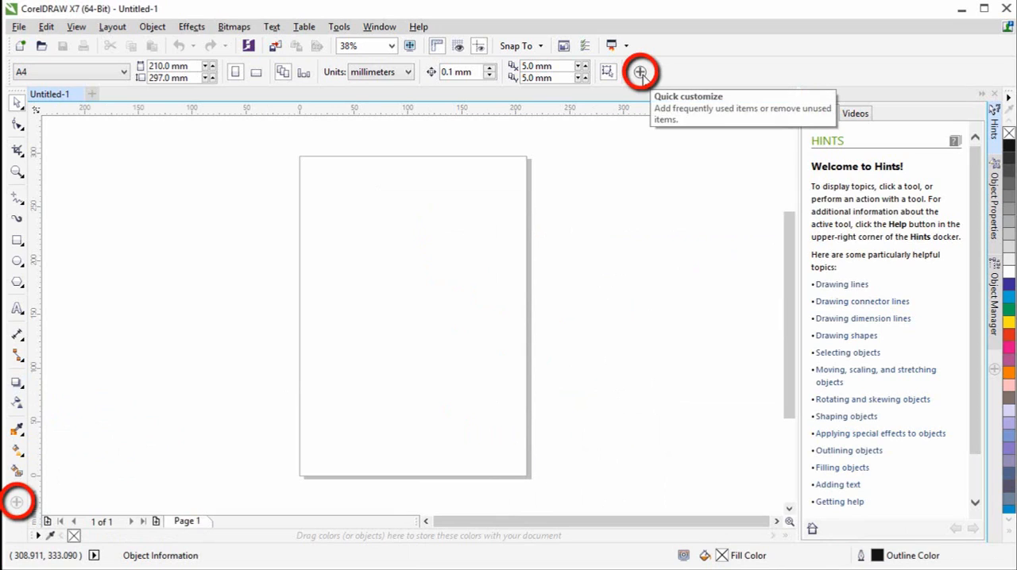
- Hide the 3-Point Curve, Smart Drawing, 3-Point Rectangle, 3-Point Ellipse, Flowchart Shapes, Banner Shapes and Callout Shapes tools in the toolbox
click(16, 505)
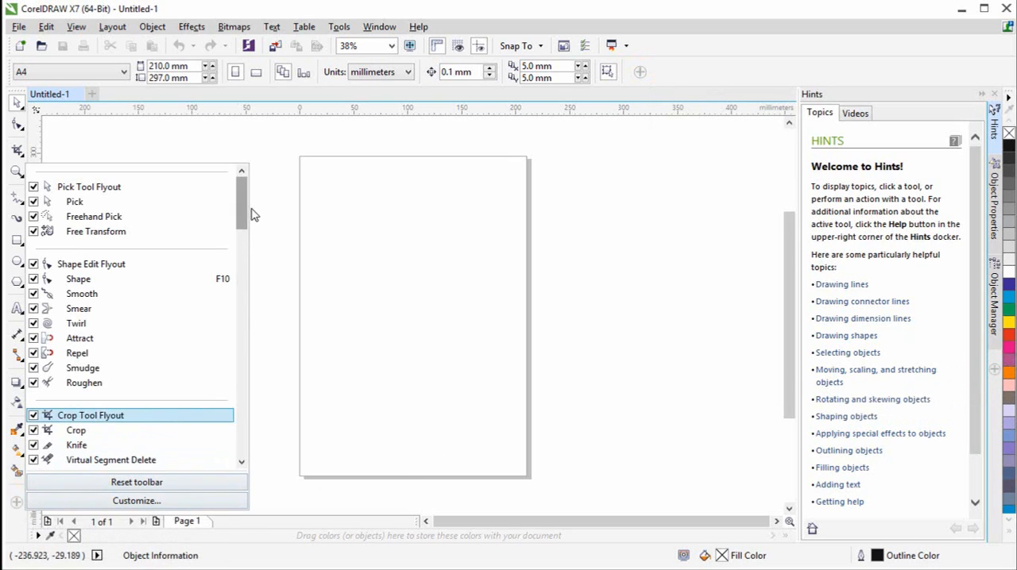
drag(243, 194, 268, 196)
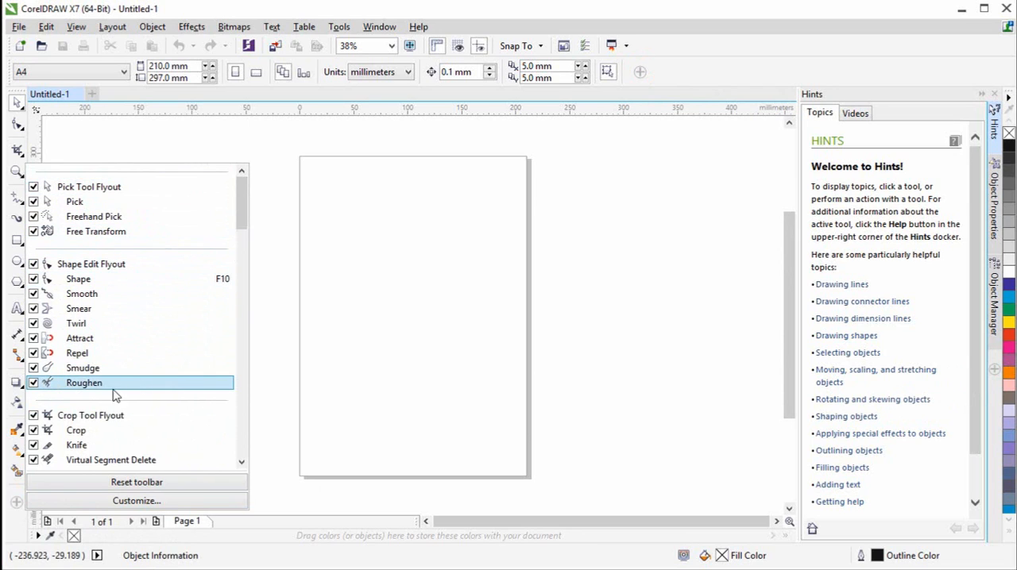
drag(245, 223, 251, 286)
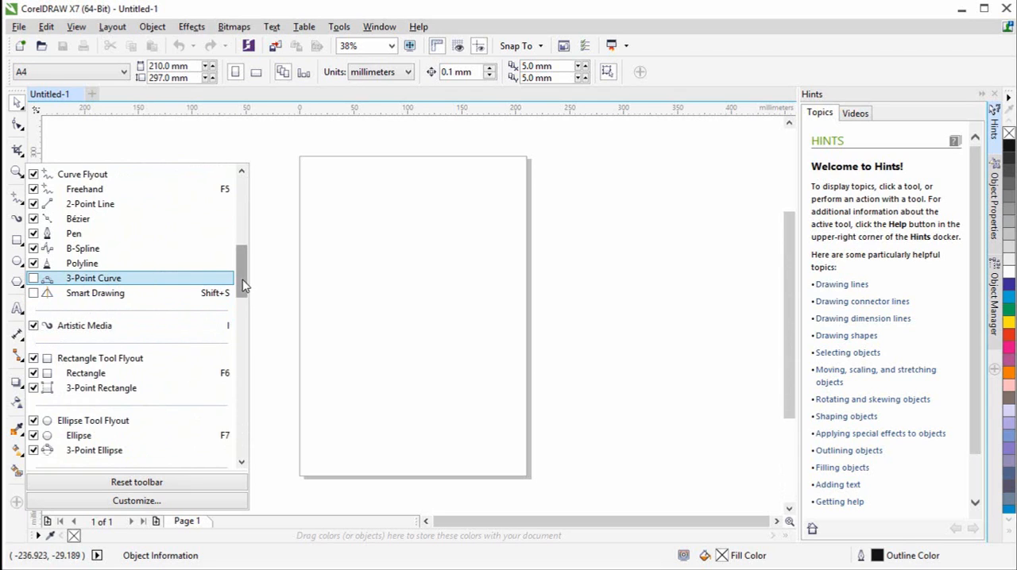
drag(244, 281, 242, 312)
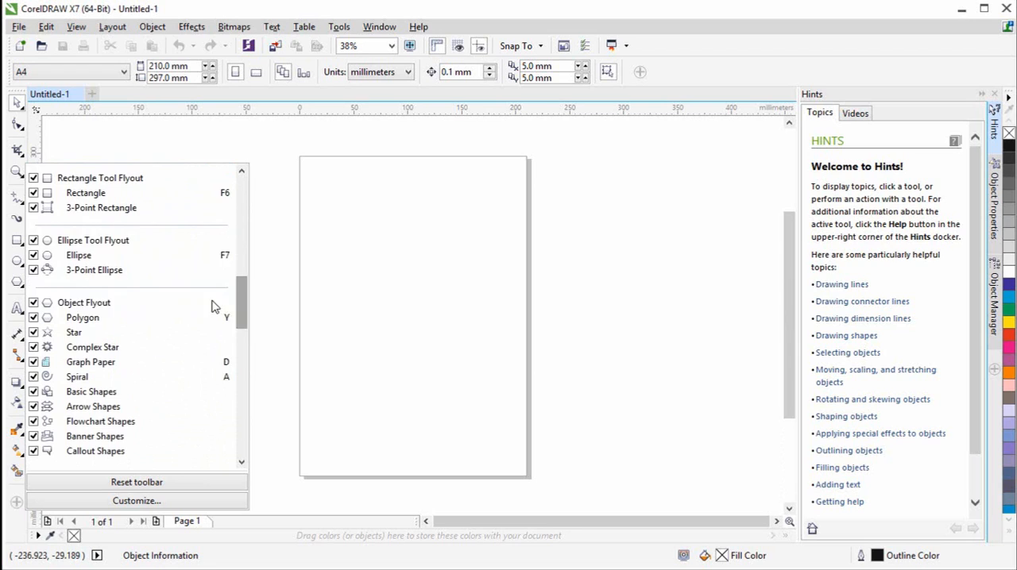
click(33, 208)
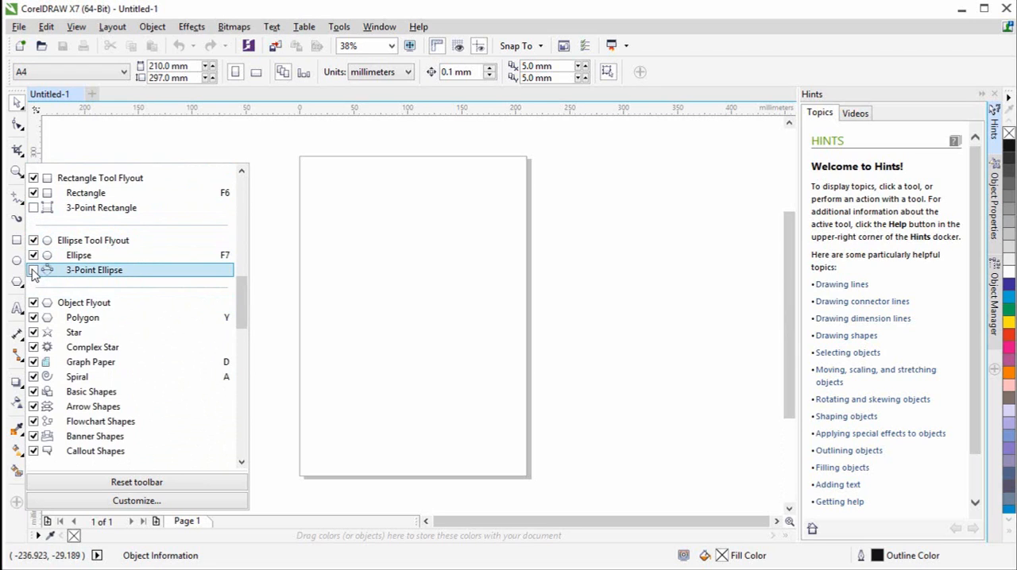
drag(244, 305, 243, 318)
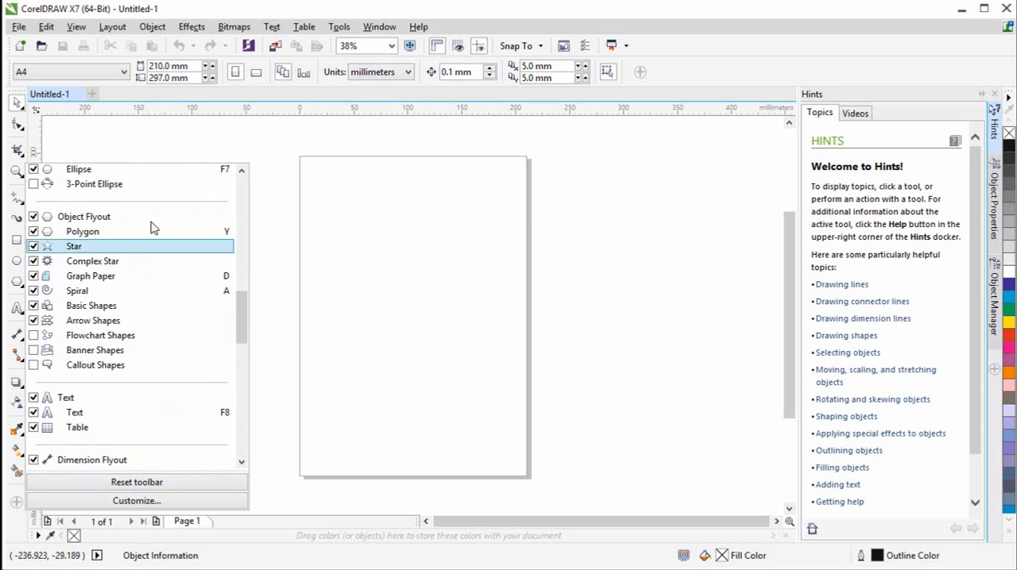
- Look at the customization options without changing them, and review the items available for the page property bar
click(159, 501)
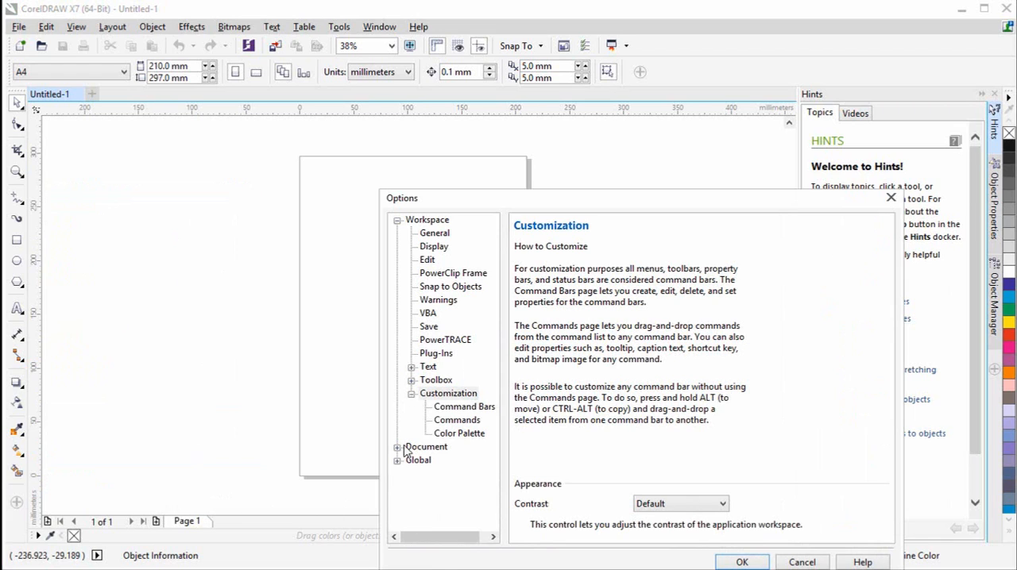
click(802, 562)
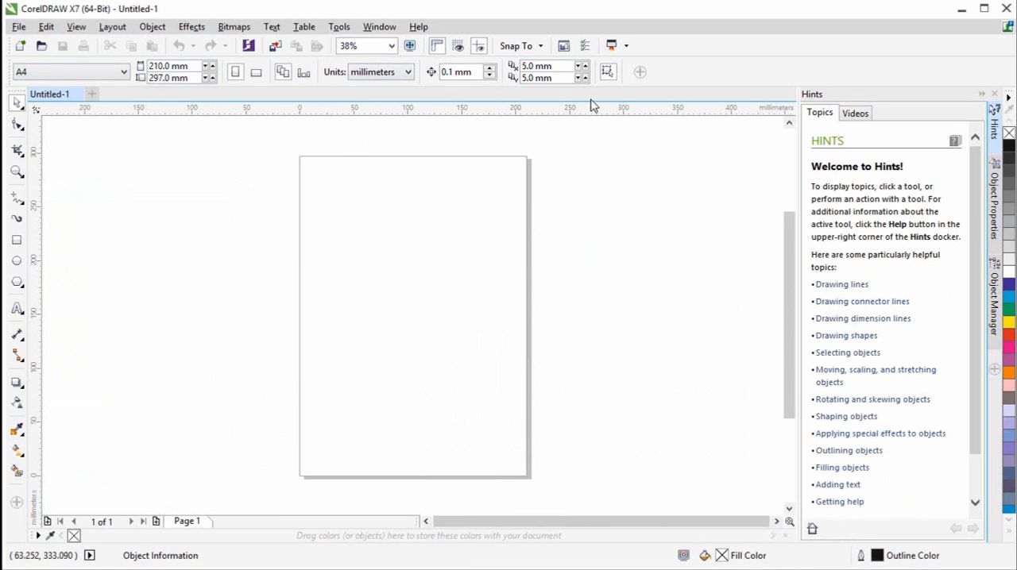
click(641, 73)
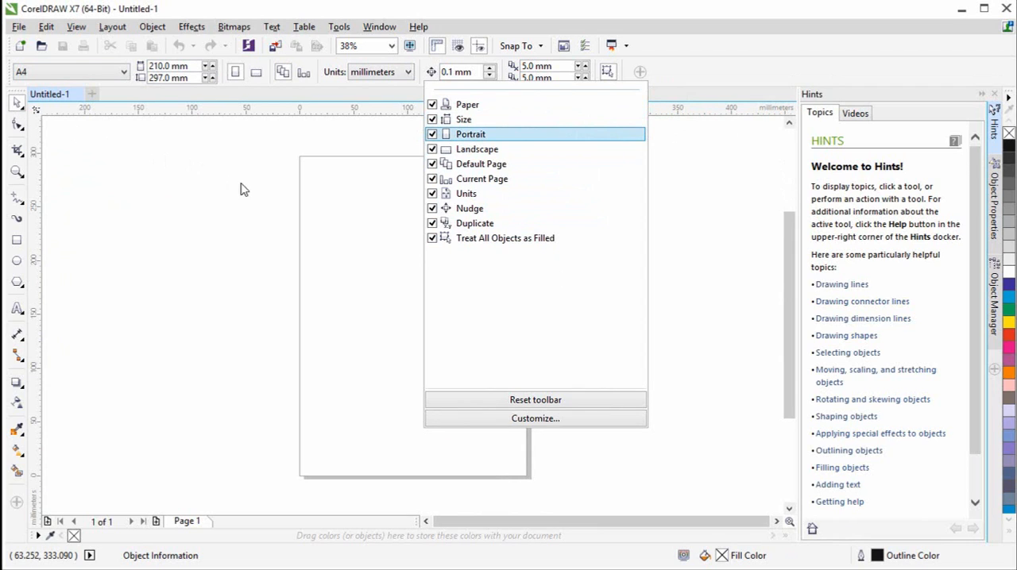
click(205, 195)
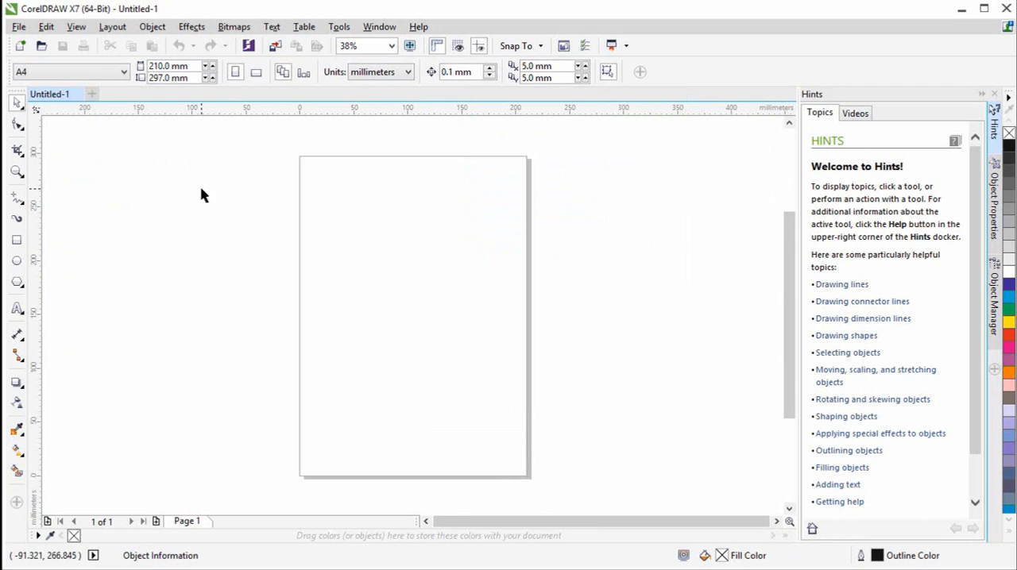
- Activate the Text tool and review the full list of items that its property bar can show
click(17, 310)
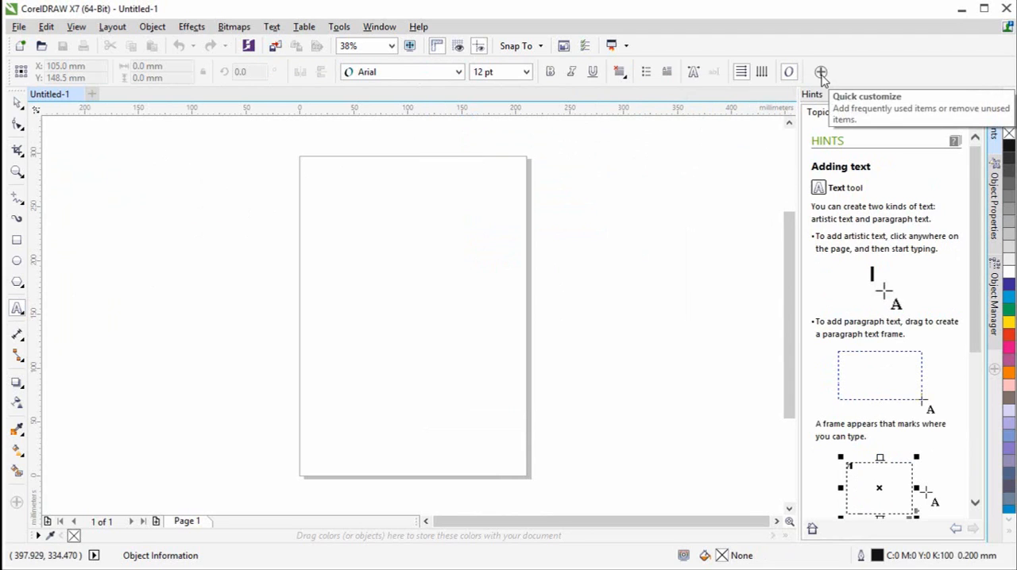
click(822, 72)
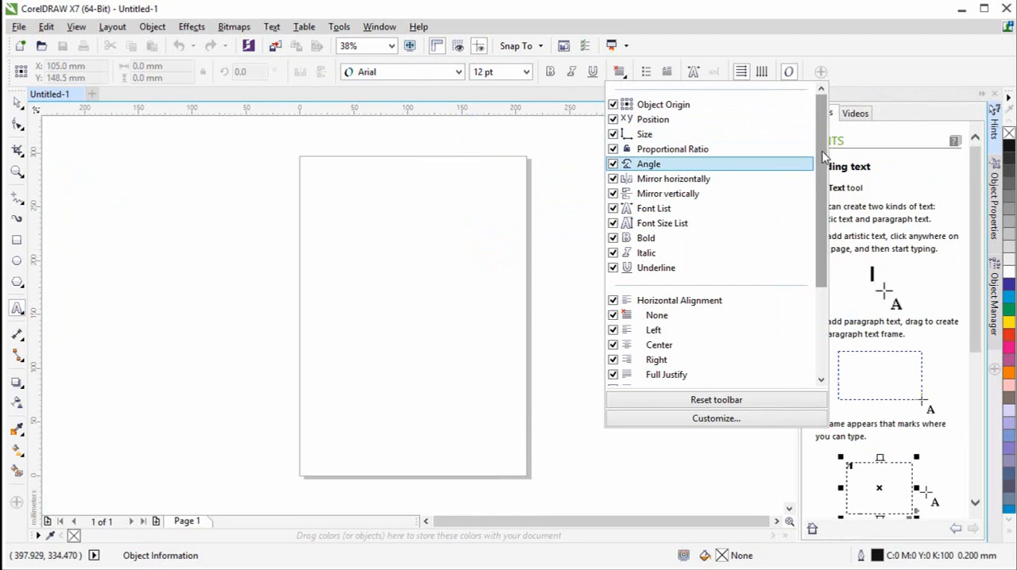
mouse_move(823, 156)
mouse_down()
mouse_move(822, 294)
mouse_move(822, 151)
mouse_up()
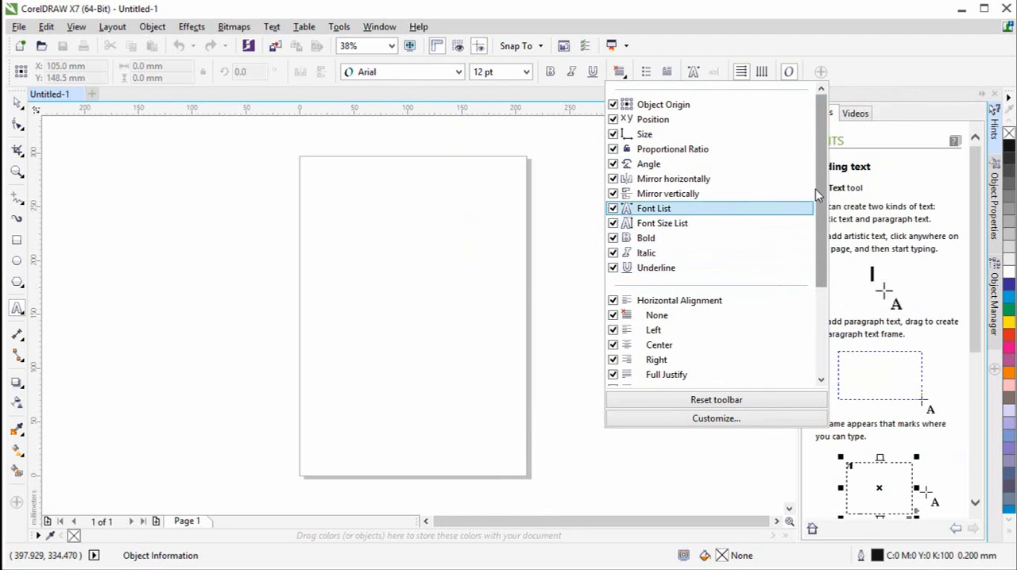
drag(823, 195, 816, 299)
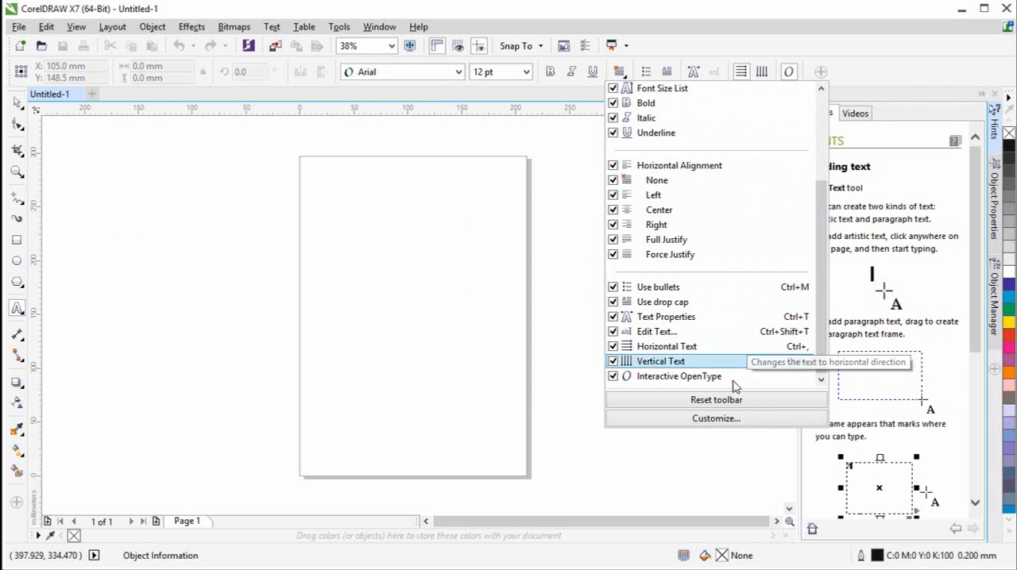
click(571, 332)
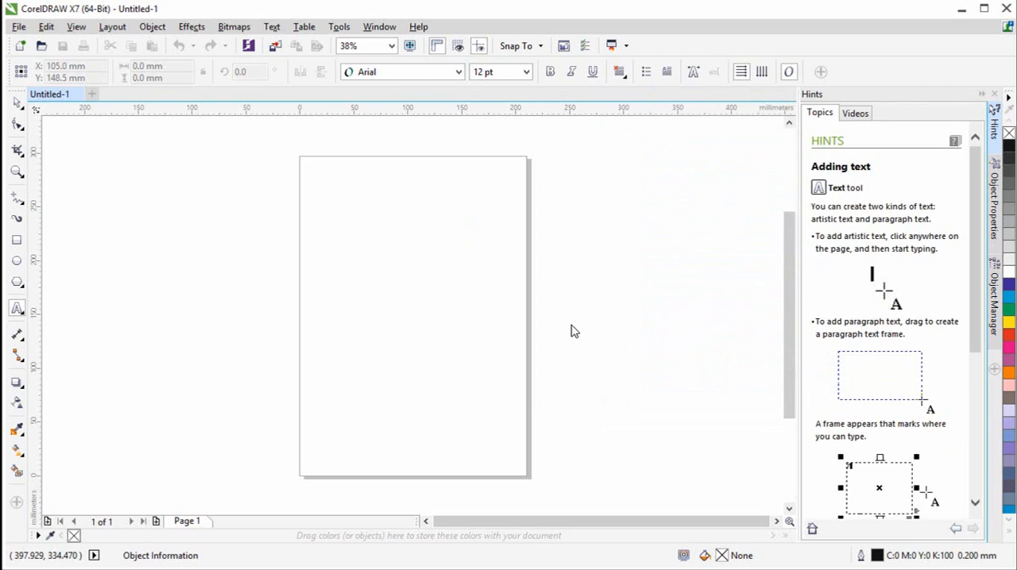
- Return to the Pick tool and review the list of dockers that can be shown or hidden
click(21, 106)
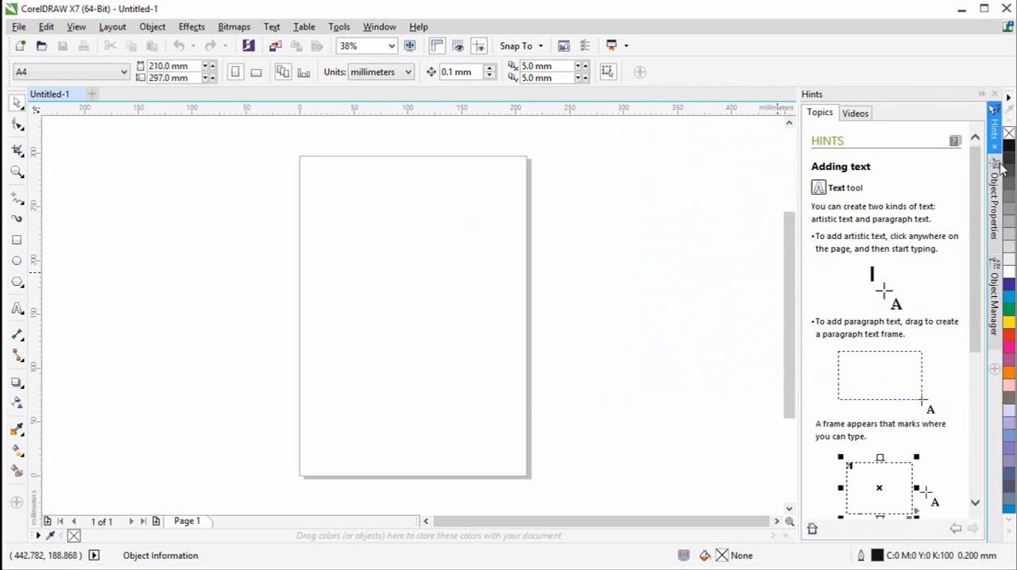
click(994, 370)
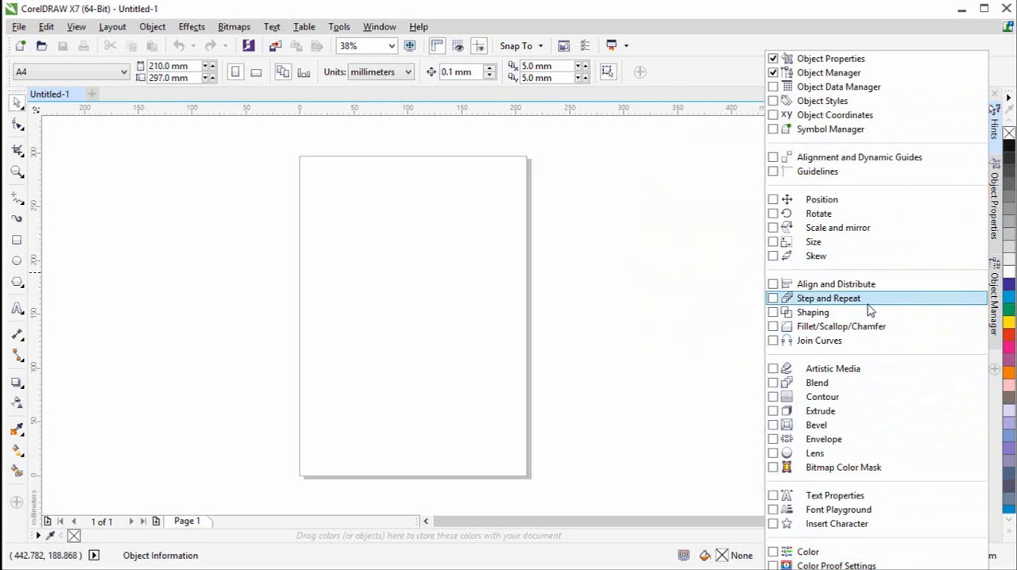
click(652, 292)
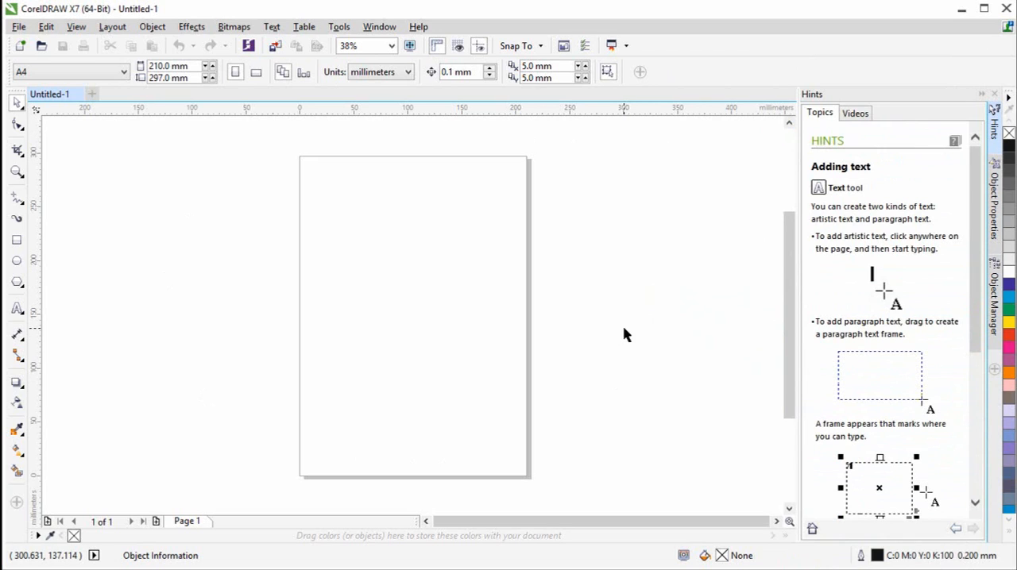
- Start a workspace export that includes Application Settings, Dockers, Menus, Shortcut Keys, Status Bar and Toolbars
click(378, 28)
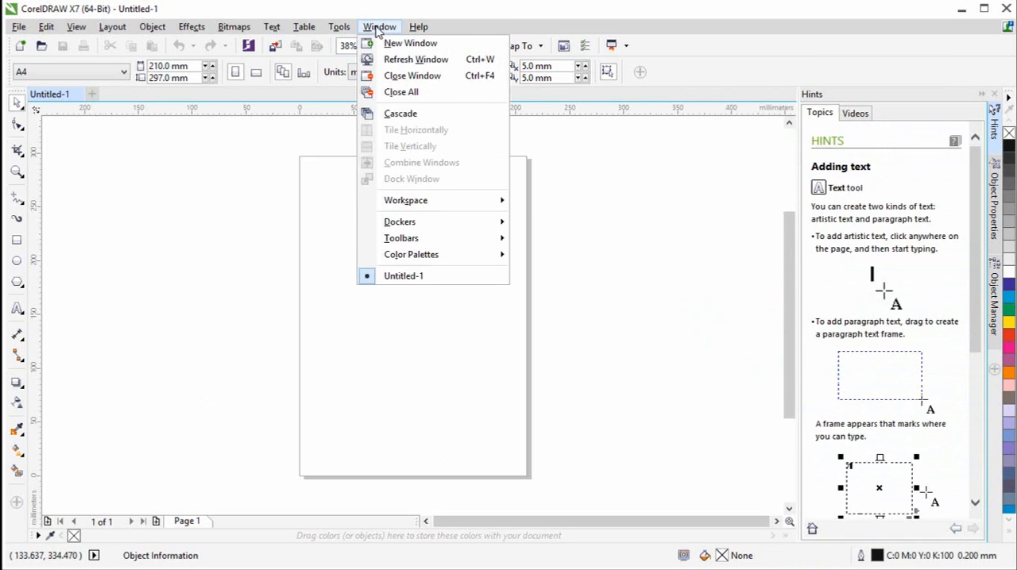
mouse_move(430, 204)
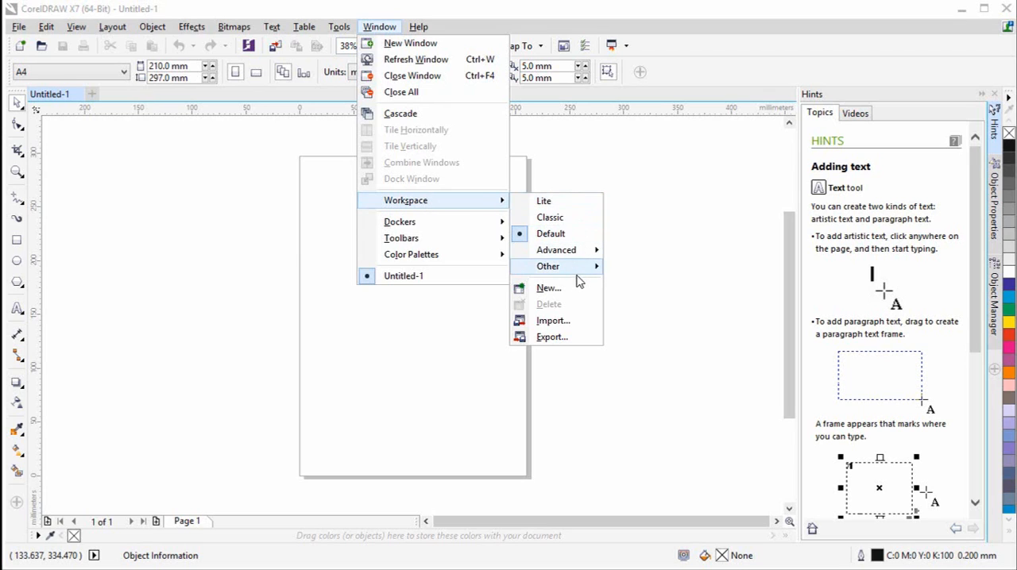
mouse_move(578, 275)
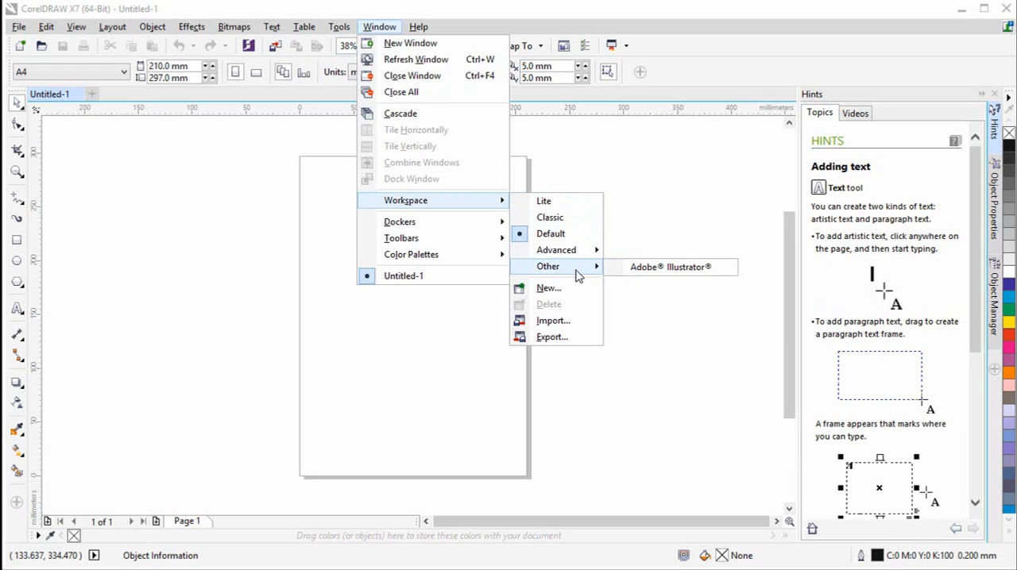
click(551, 338)
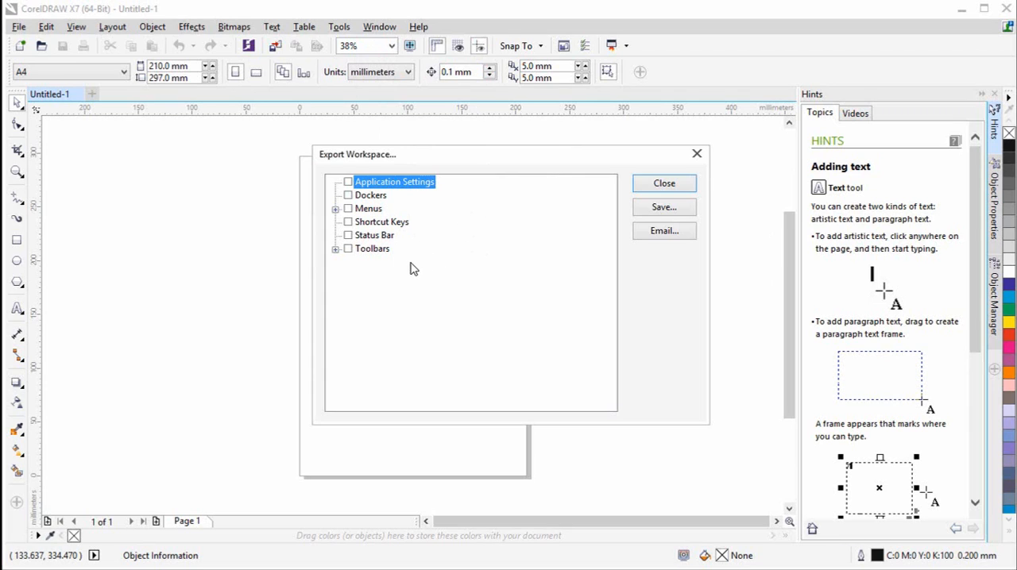
click(348, 183)
click(348, 235)
click(348, 249)
- Save the exported workspace as My Custom Workspace.cdws in the Corel documents folder and finish the export
click(665, 208)
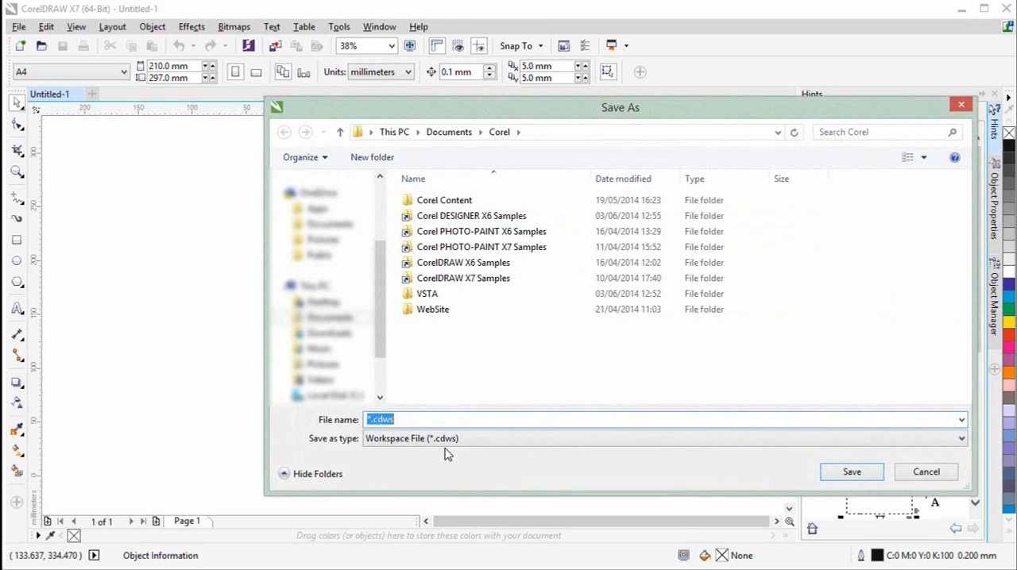
click(368, 419)
key(Delete)
text(My Custo)
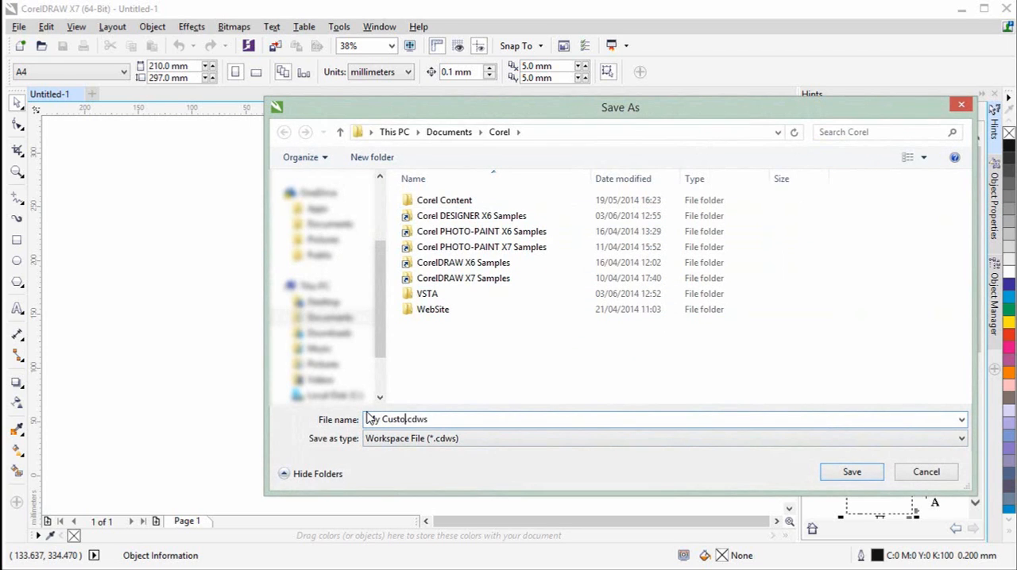
text(m Workspace)
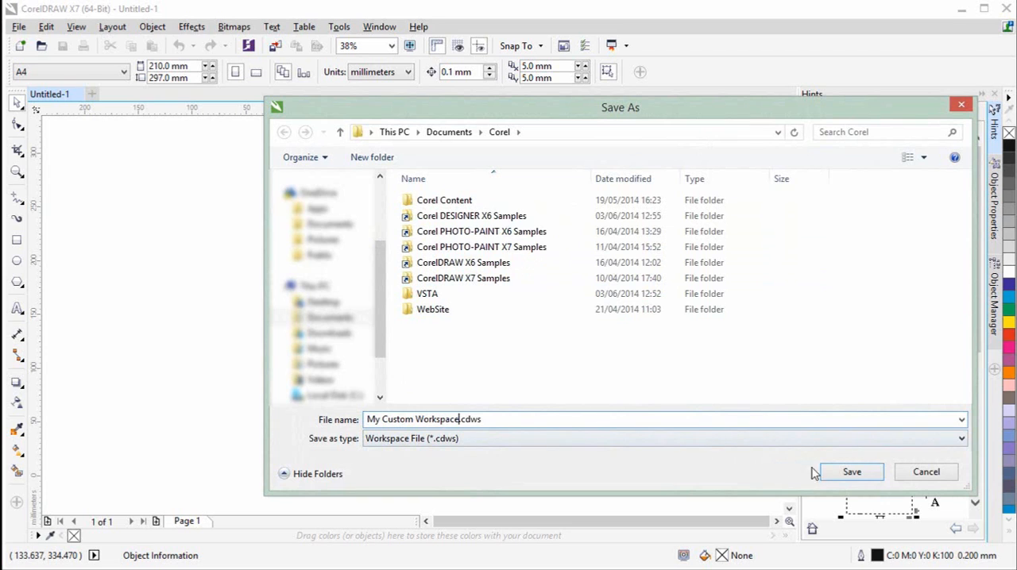
click(854, 475)
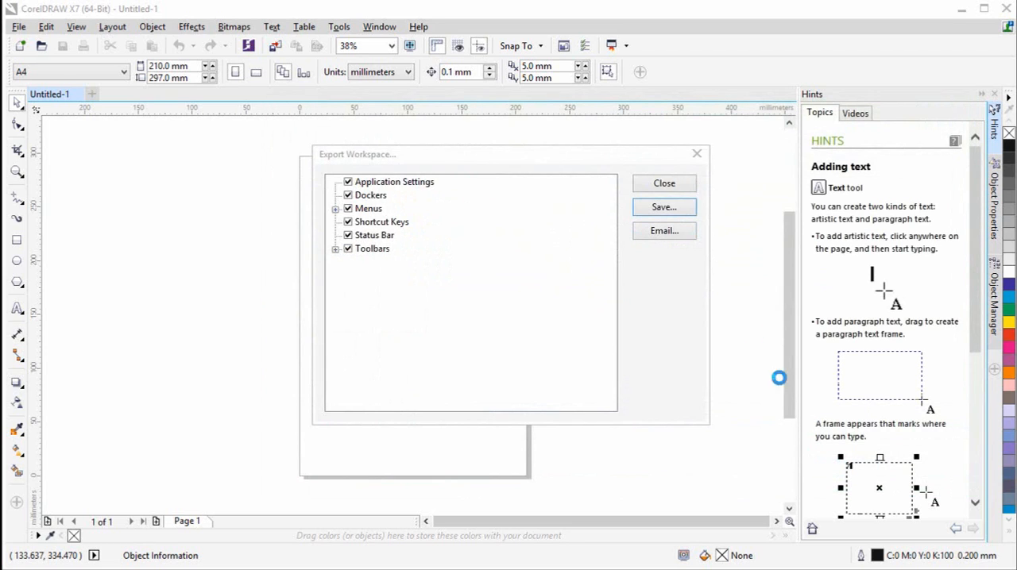
click(679, 186)
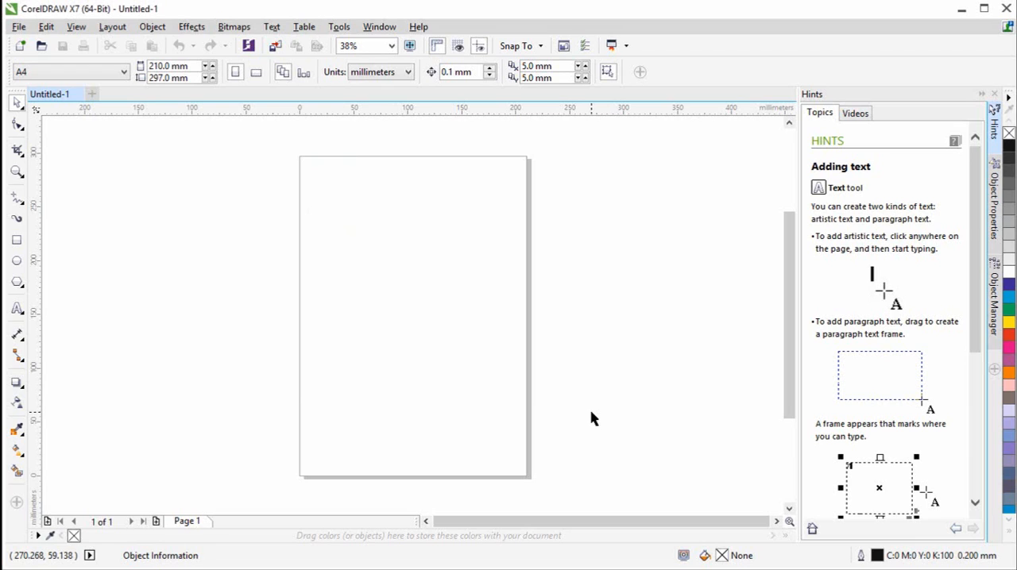
- Start a workspace import and choose My Custom Workspace.cdws from the Corel documents folder as the source file
click(380, 27)
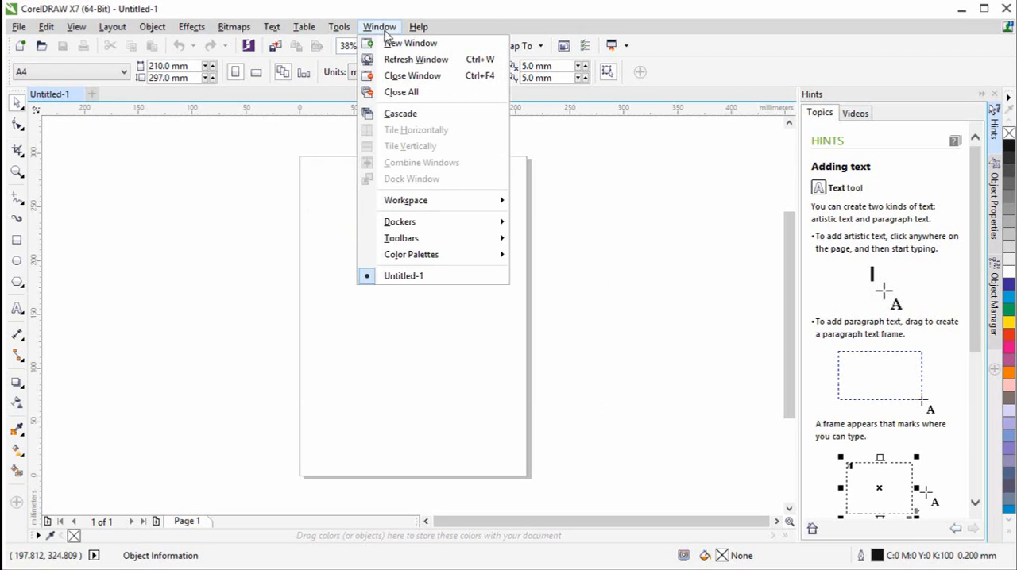
mouse_move(426, 203)
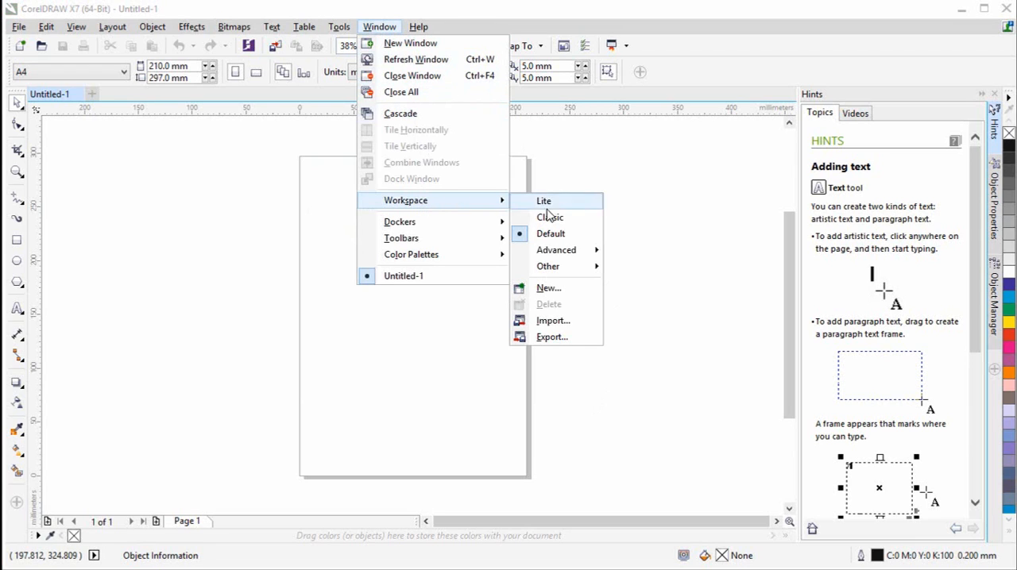
click(561, 327)
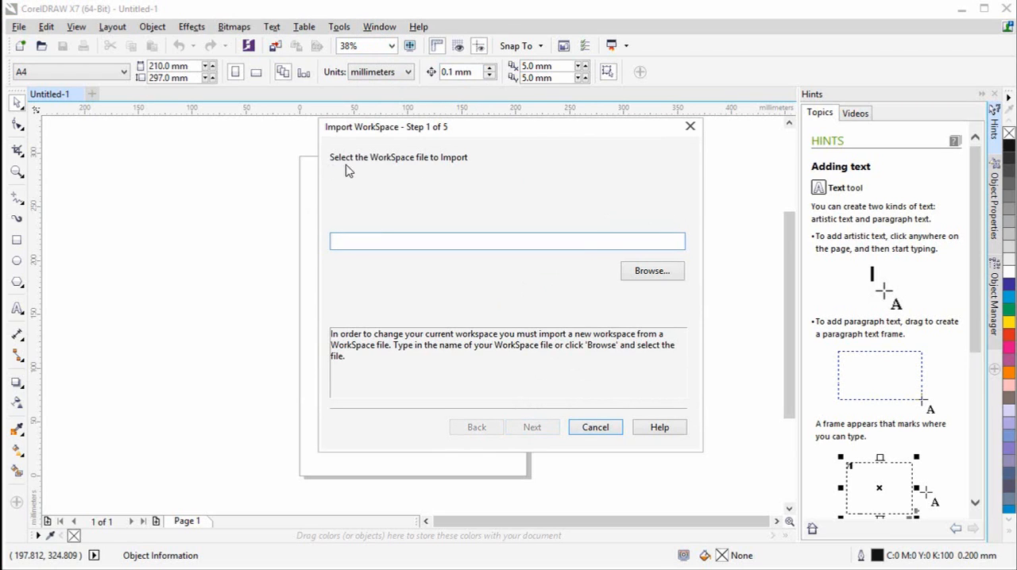
click(652, 271)
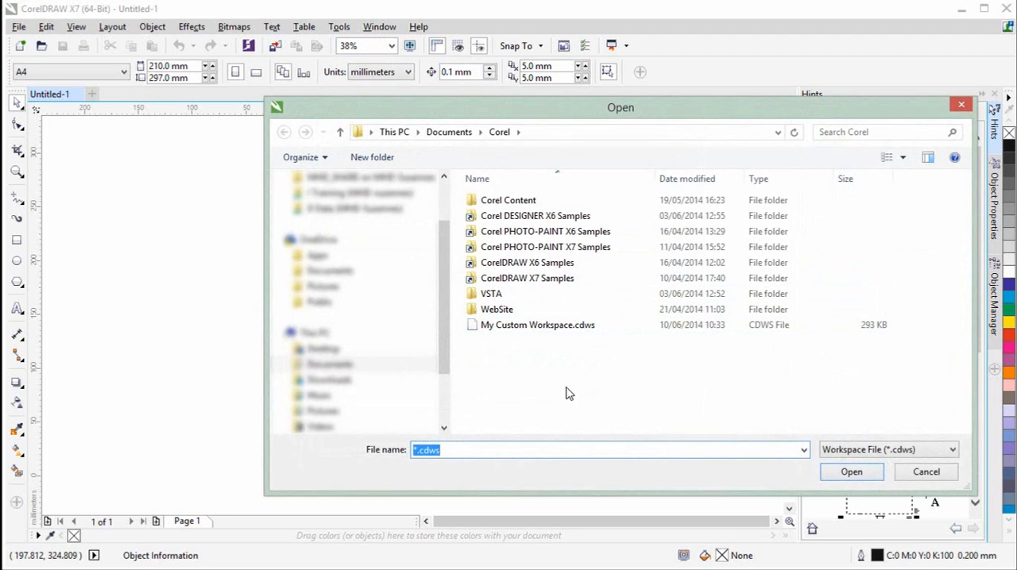
click(558, 325)
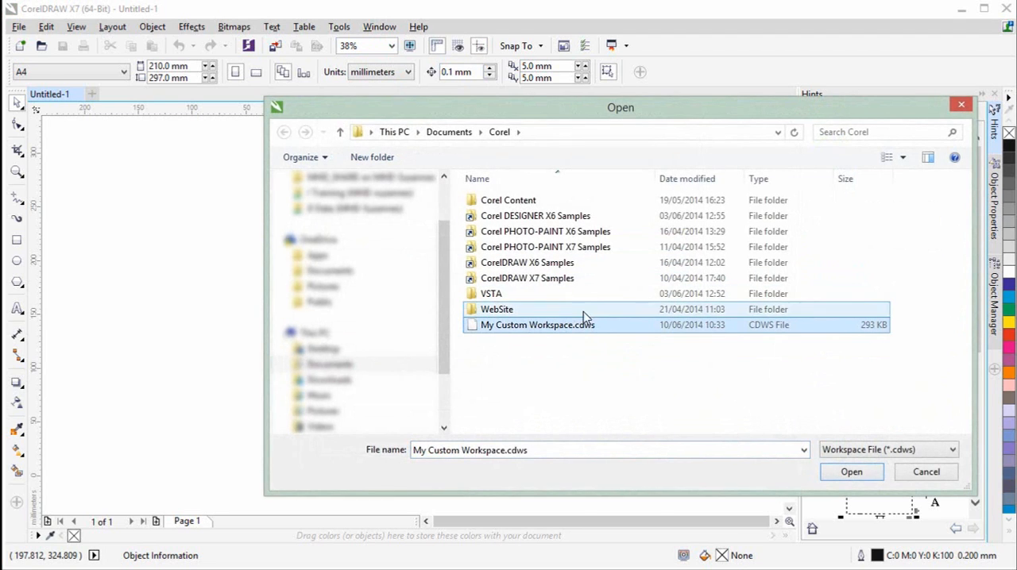
click(858, 474)
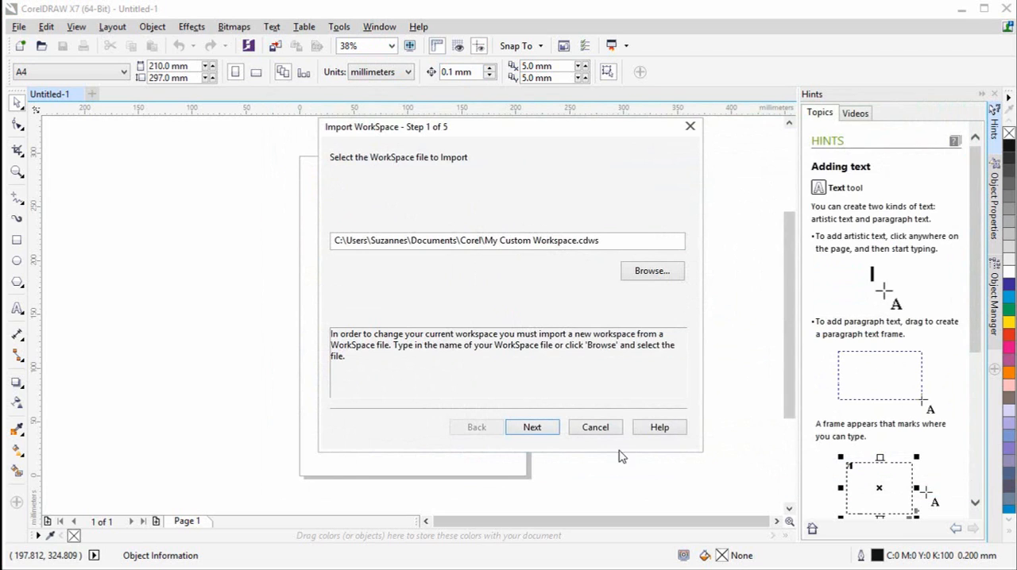
click(534, 427)
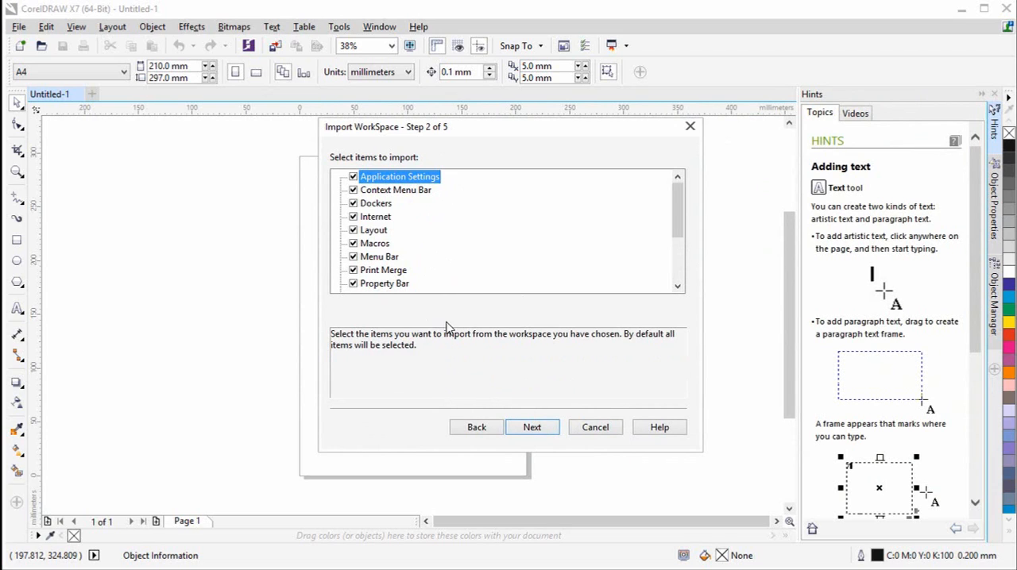
- Keep all items selected for the import and set New Workspace as the import location
click(532, 428)
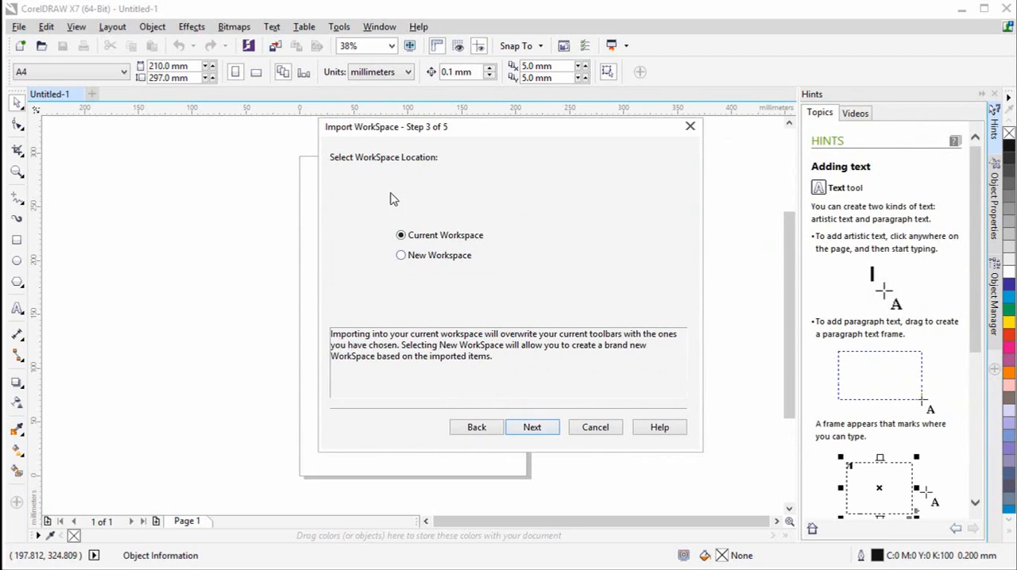
click(401, 256)
click(542, 430)
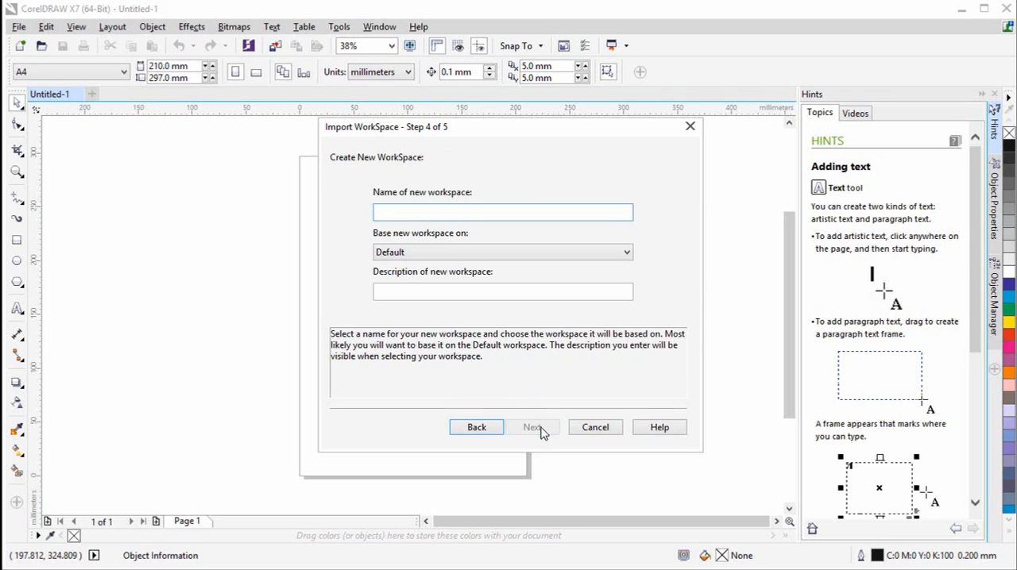
- Name the new workspace My Custom Workspace, keep it based on Default, and complete the import
text(My)
text(Custom Workspace)
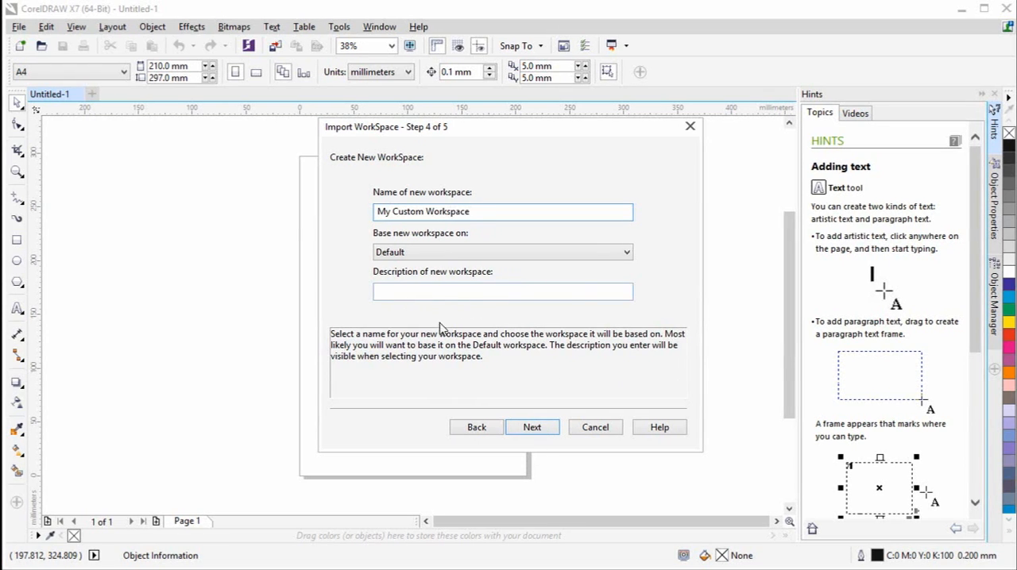
click(538, 431)
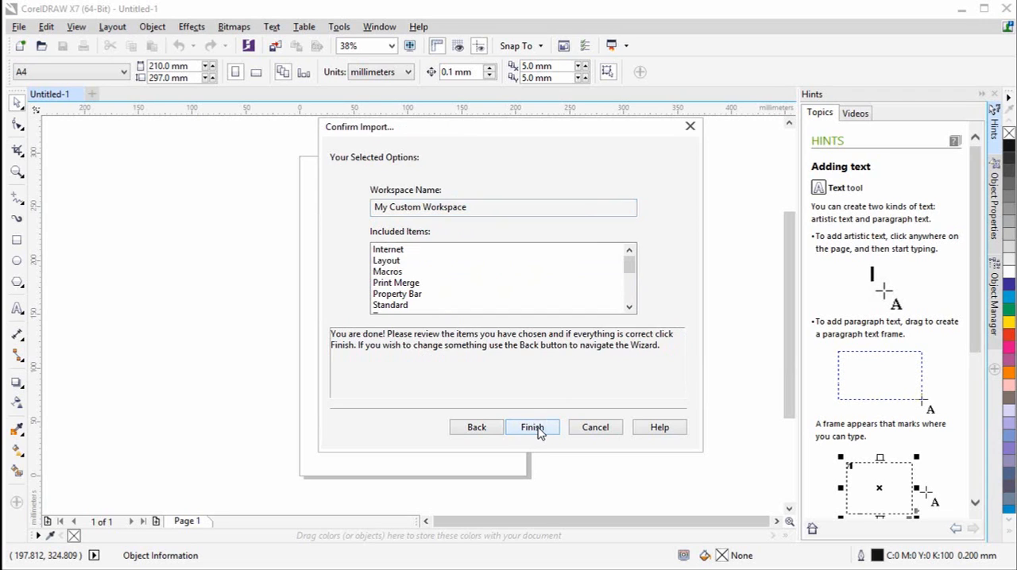
click(533, 428)
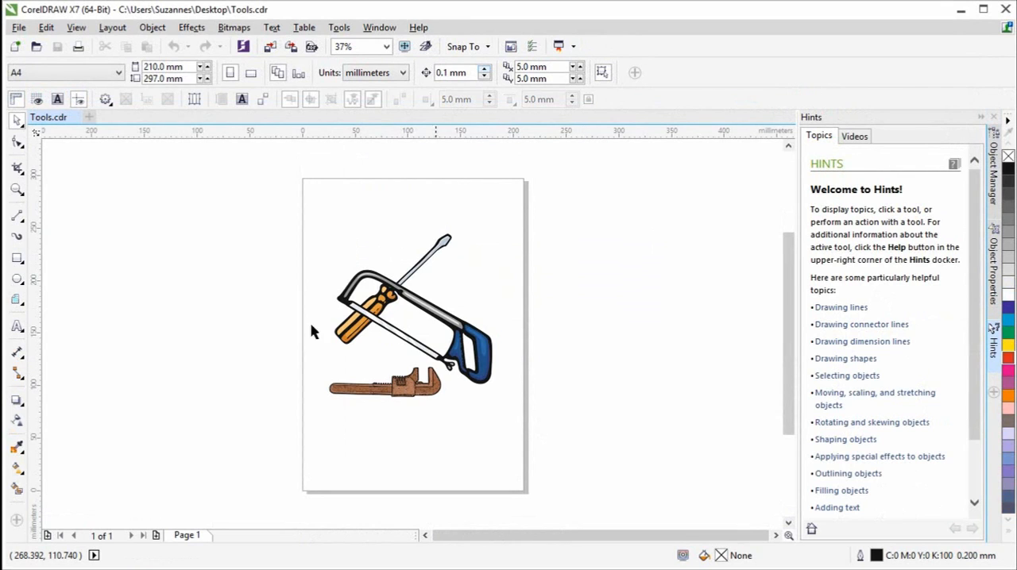
click(21, 28)
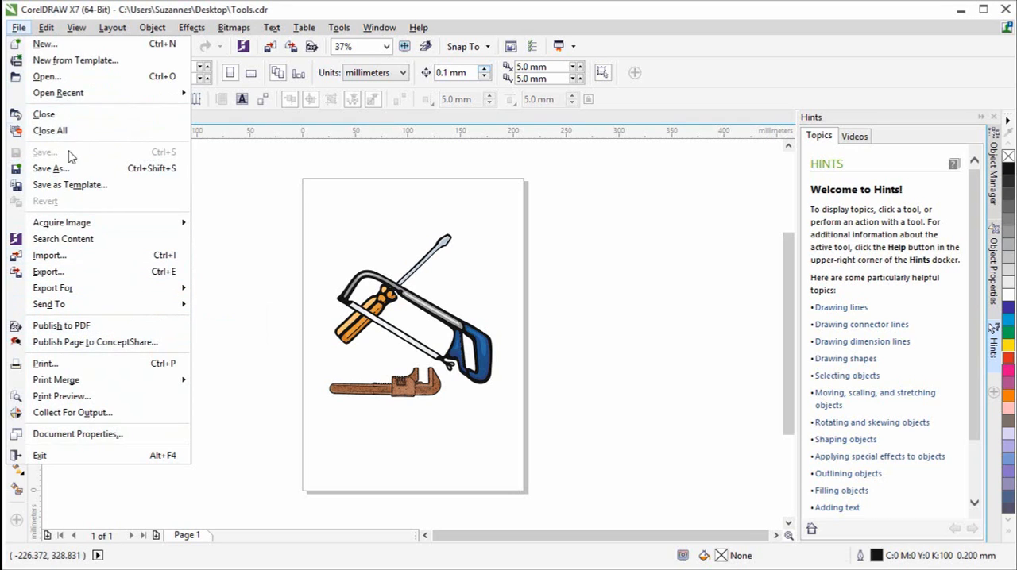
mouse_move(46, 27)
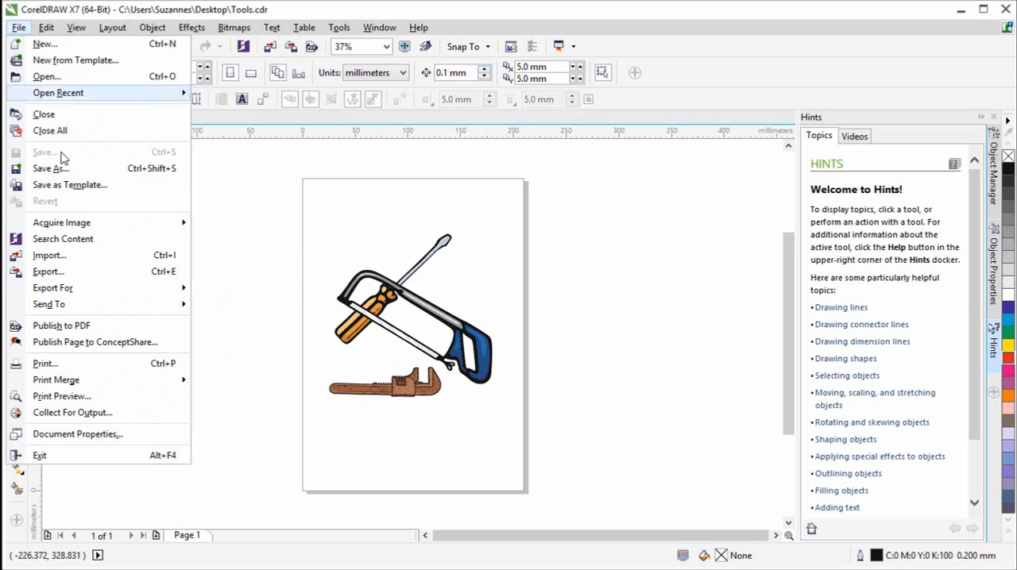
click(233, 252)
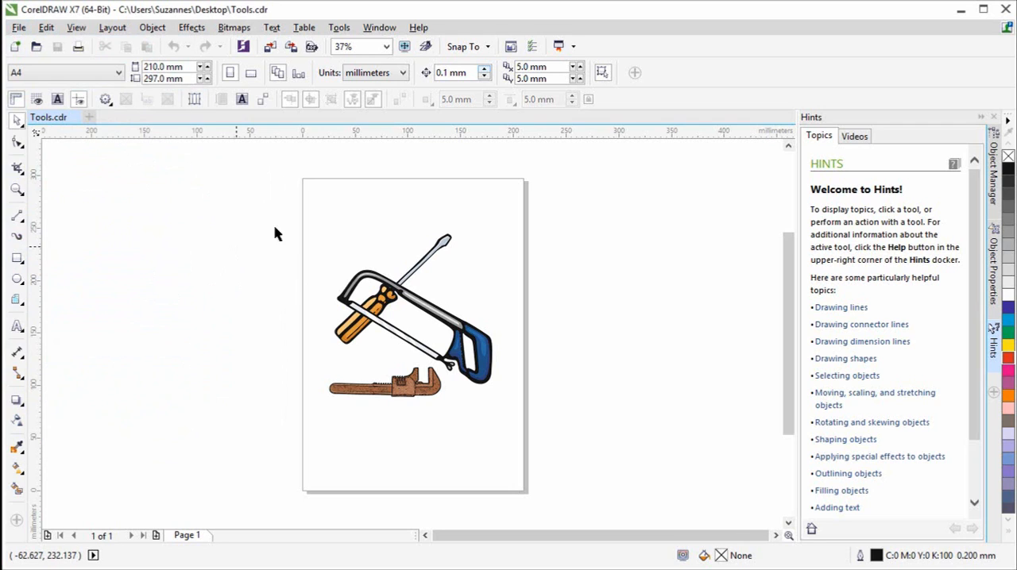
- Customize the commands so that Publish to PDF, Export and Import sit directly below Open Recent in the File menu
click(340, 29)
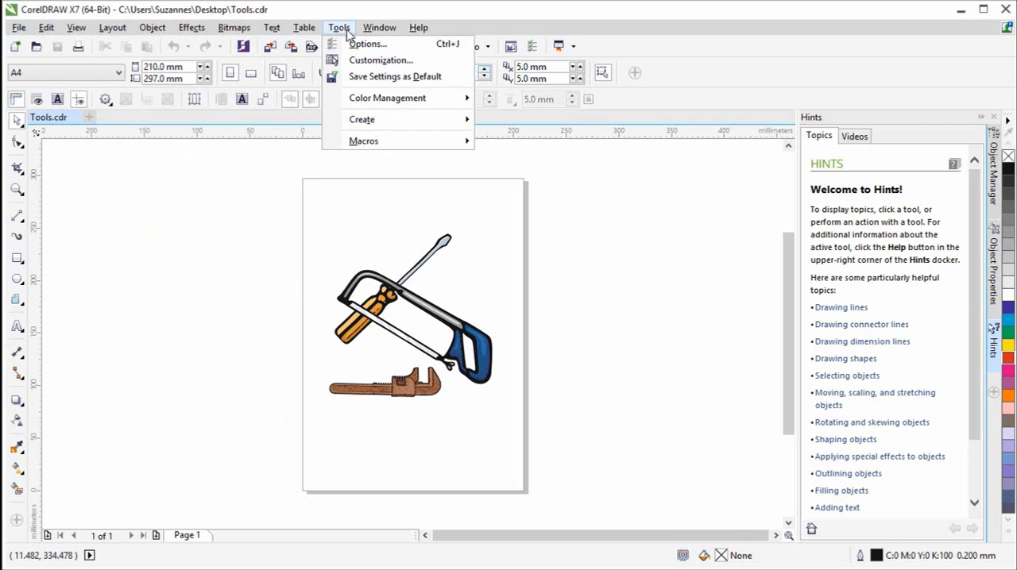
click(373, 61)
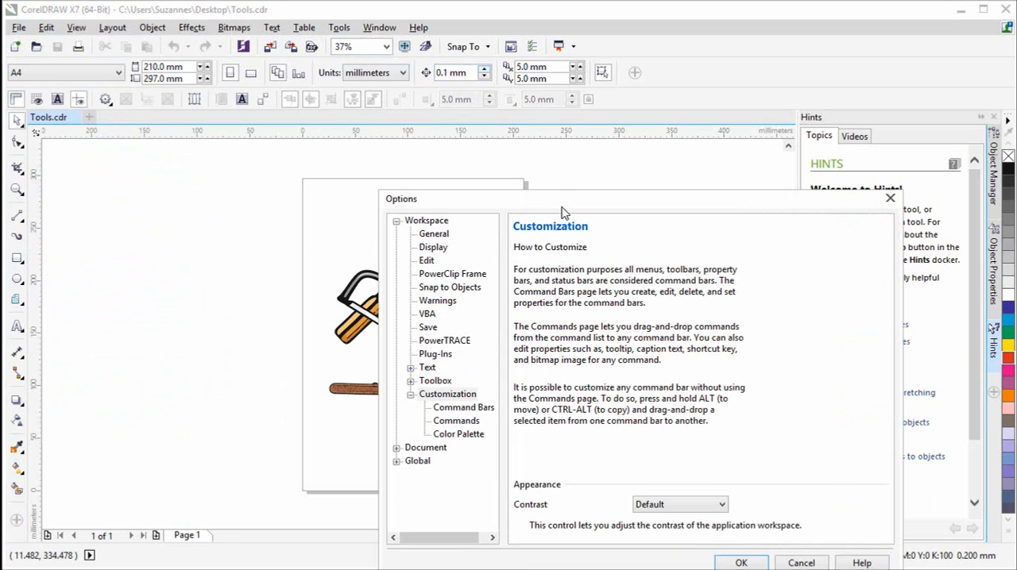
drag(561, 208, 493, 157)
click(389, 370)
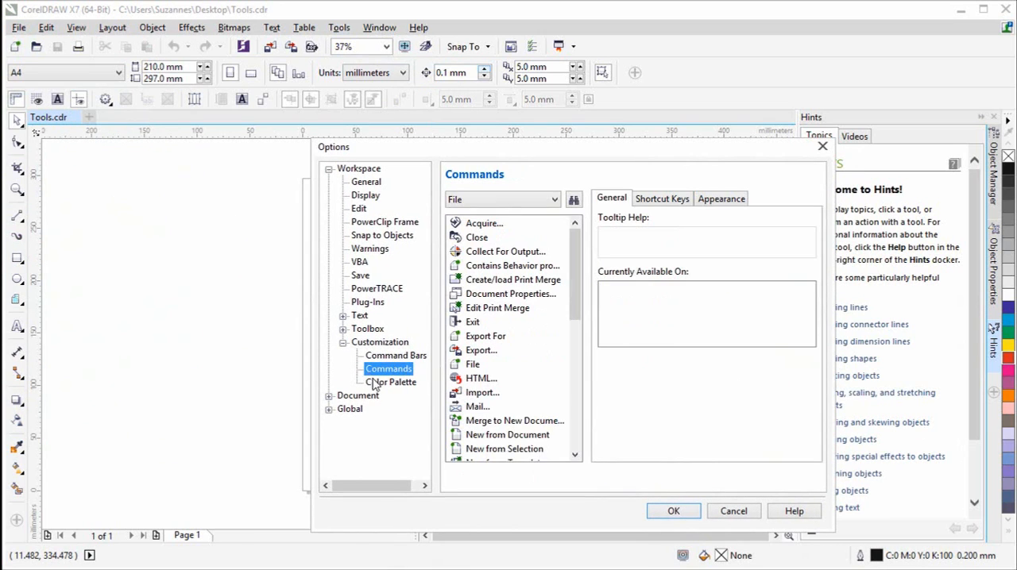
click(19, 27)
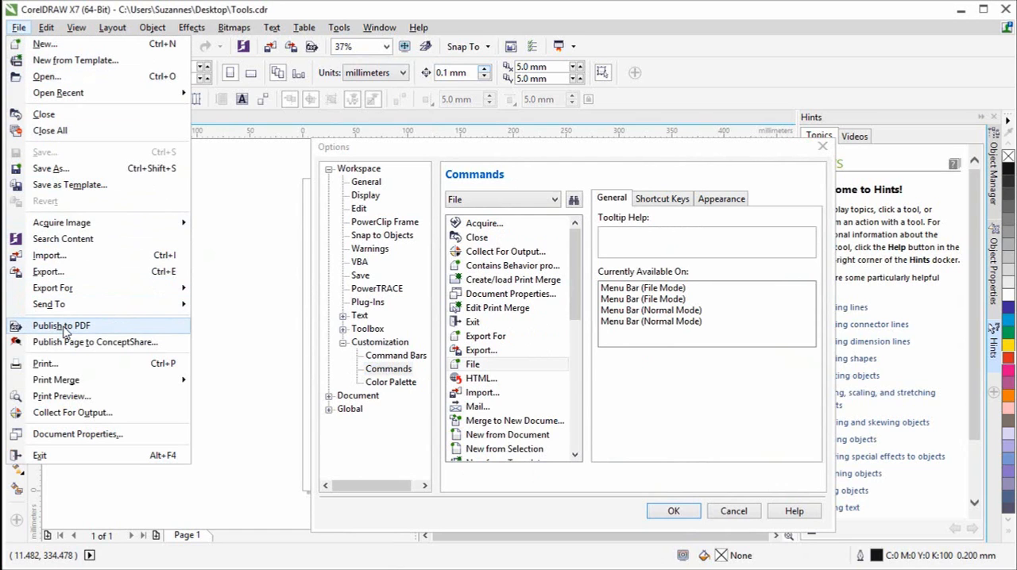
drag(61, 326, 83, 110)
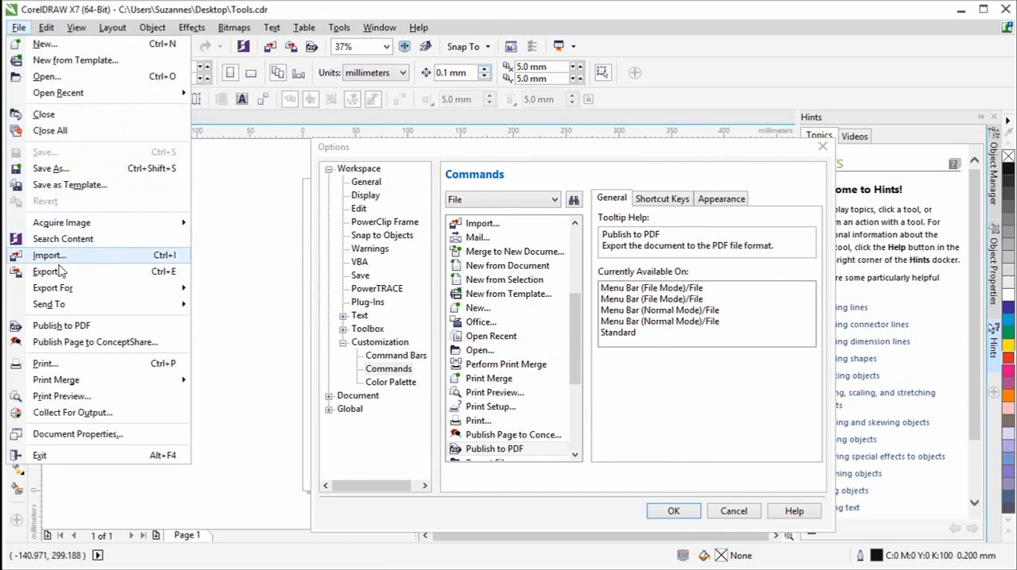
drag(57, 260, 69, 112)
drag(60, 275, 75, 120)
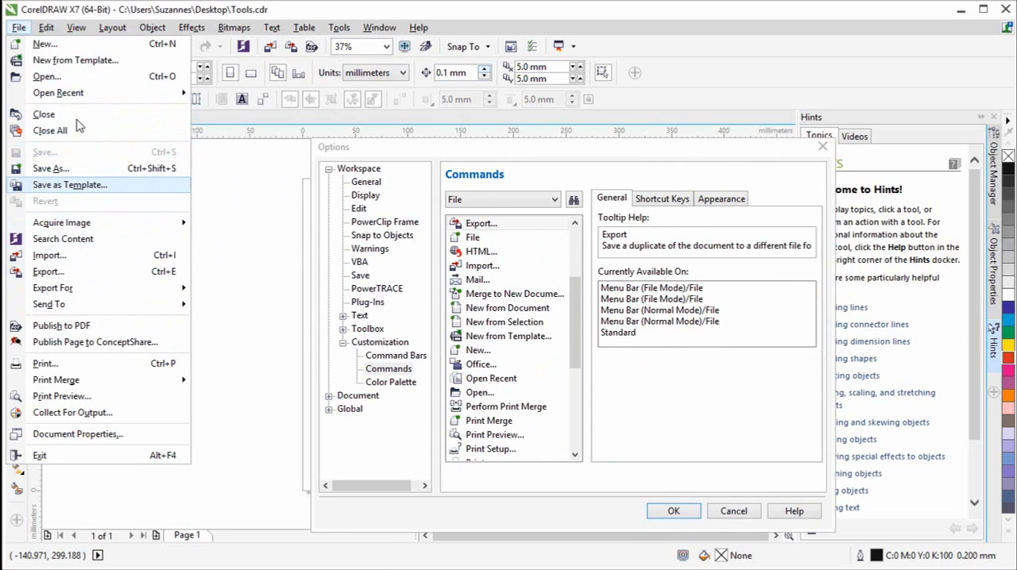
click(673, 512)
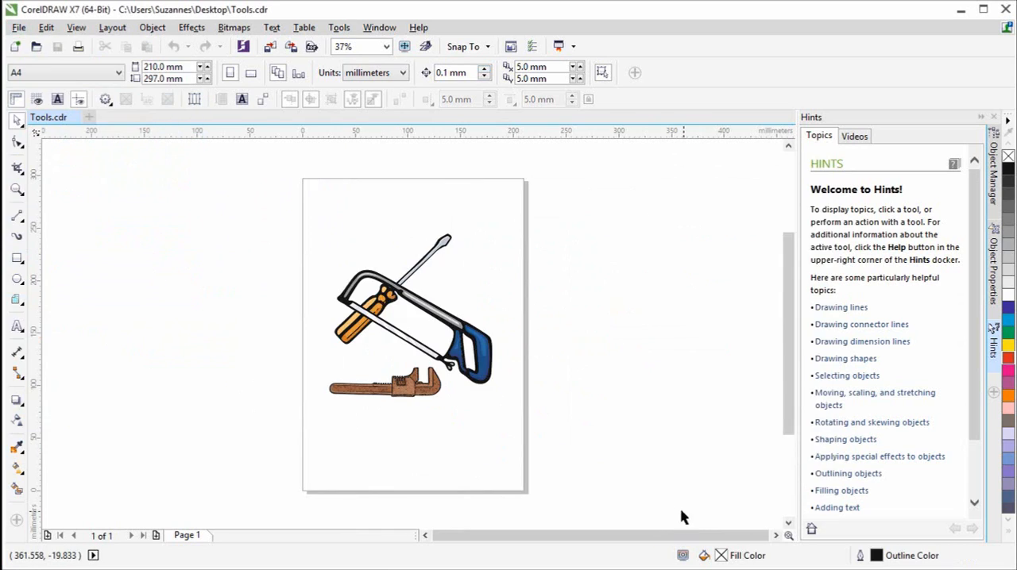
click(19, 28)
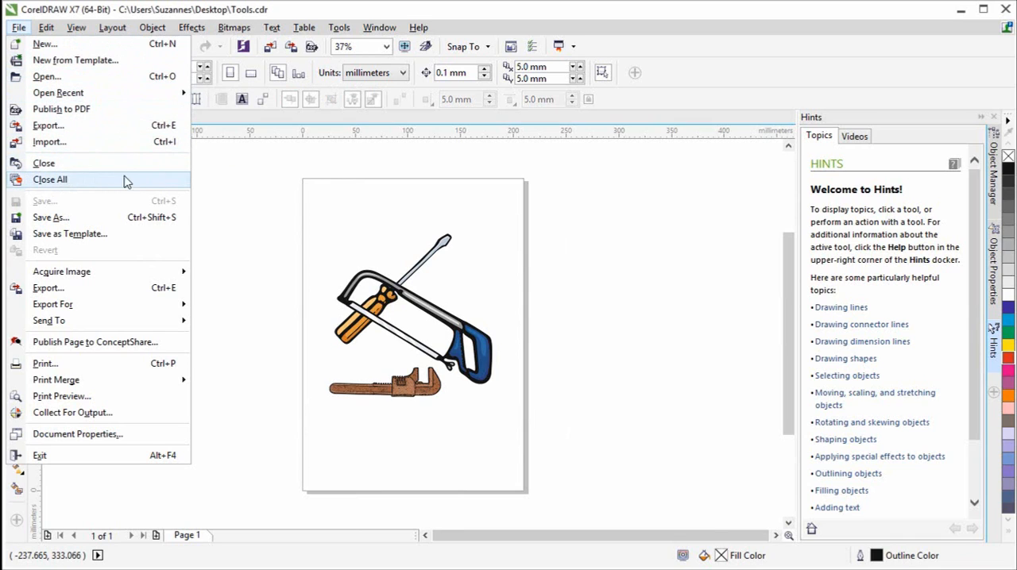
click(295, 220)
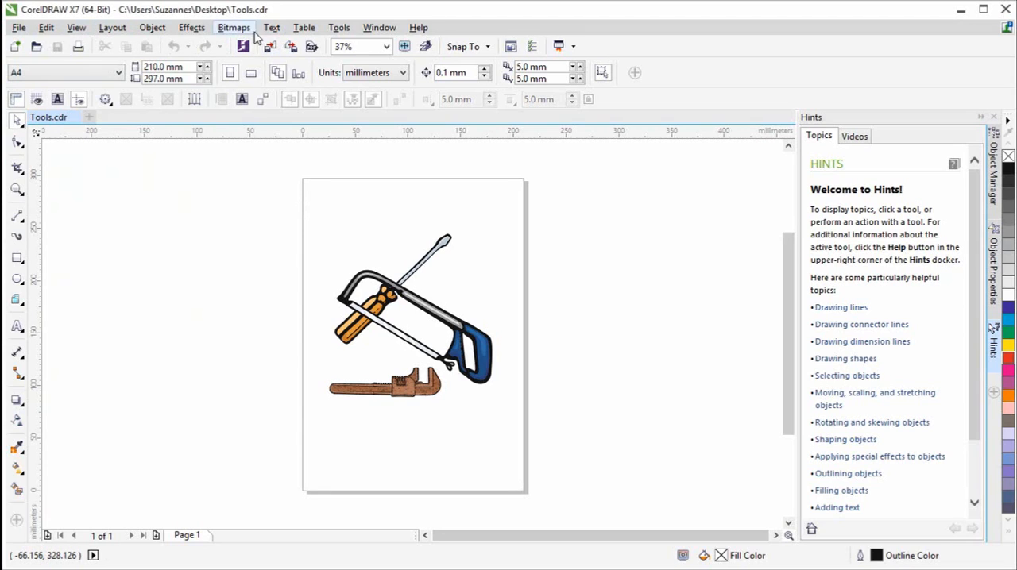
- Through command customization, add the Select WIA Source command to the File menu directly below Acquire Image and apply the change
click(339, 27)
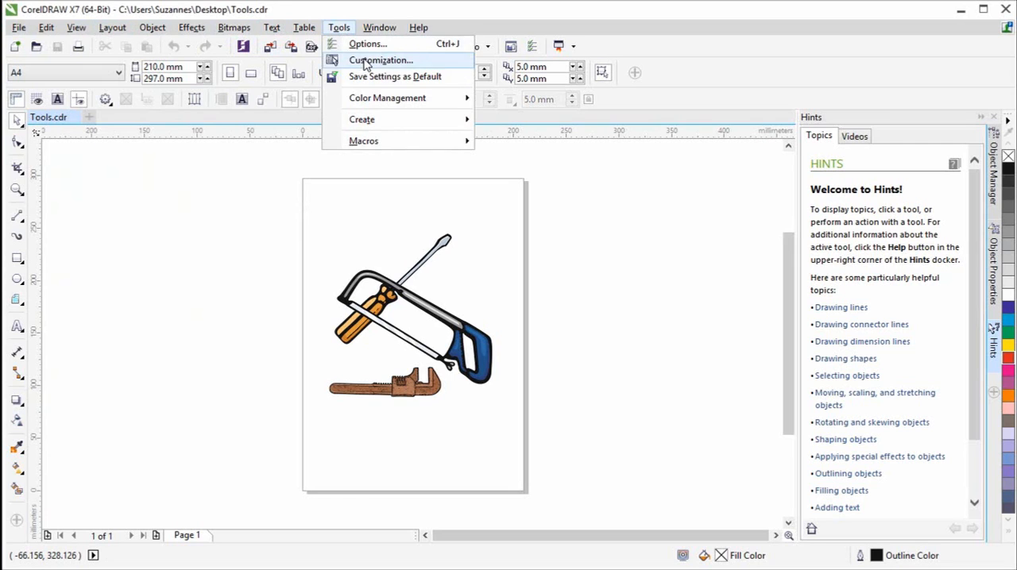
click(367, 61)
click(394, 369)
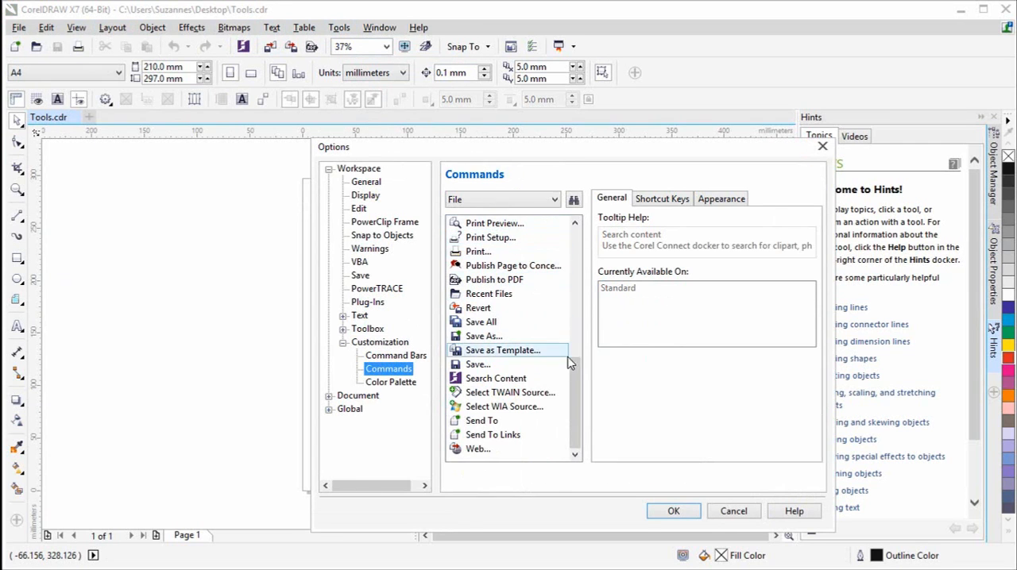
drag(573, 370, 590, 410)
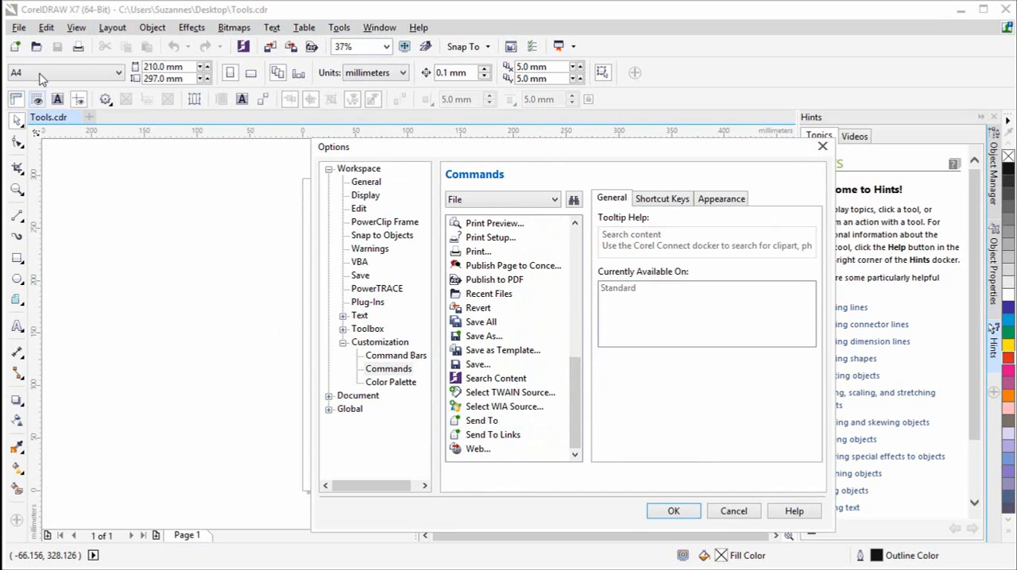
click(20, 30)
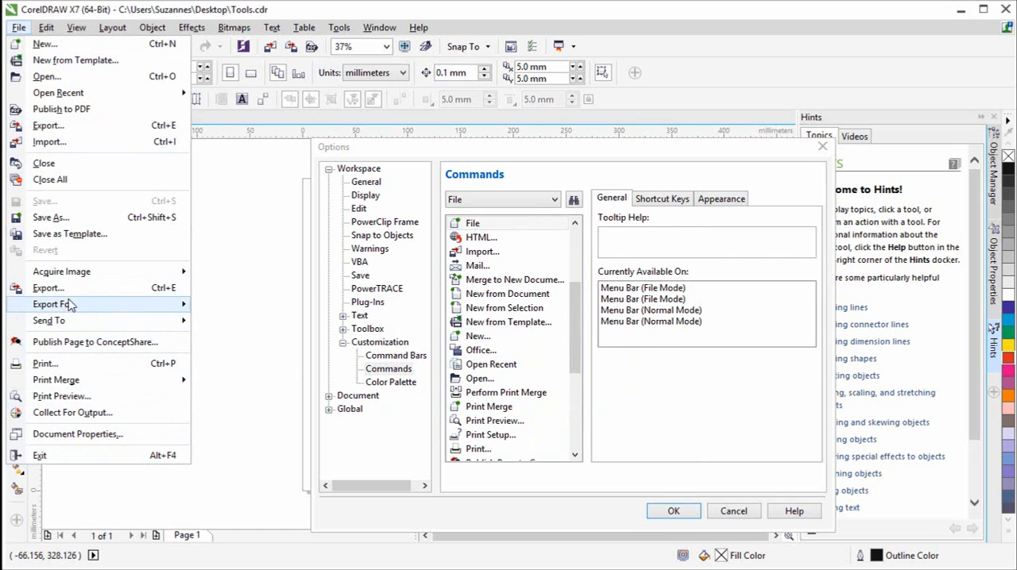
mouse_move(120, 275)
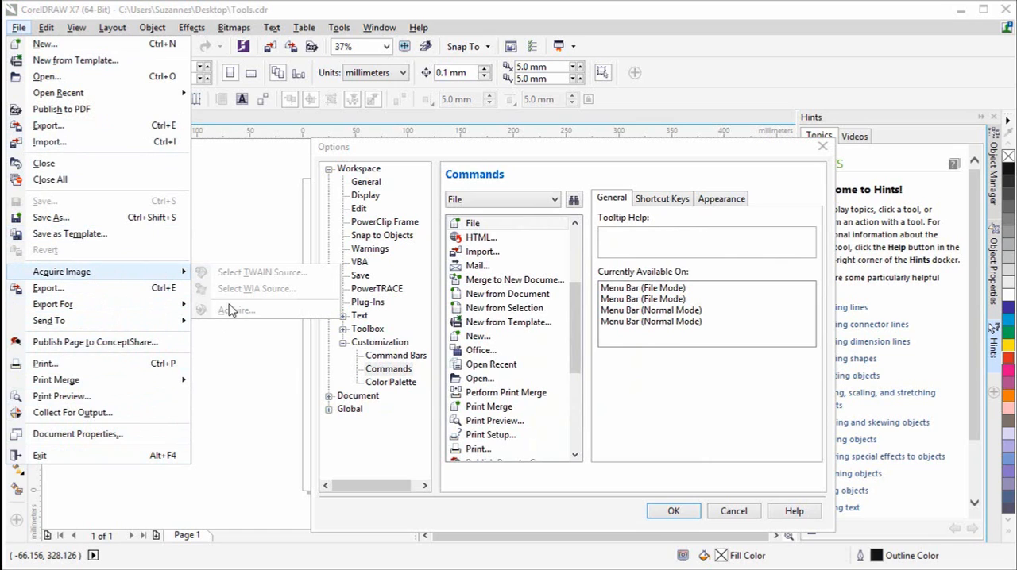
click(579, 337)
drag(579, 335, 556, 447)
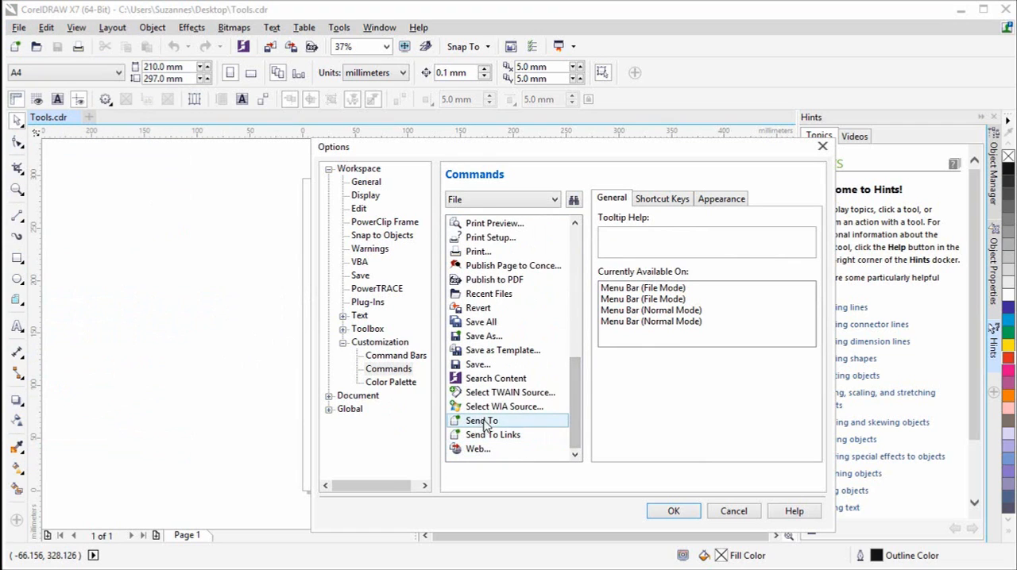
key(alt)
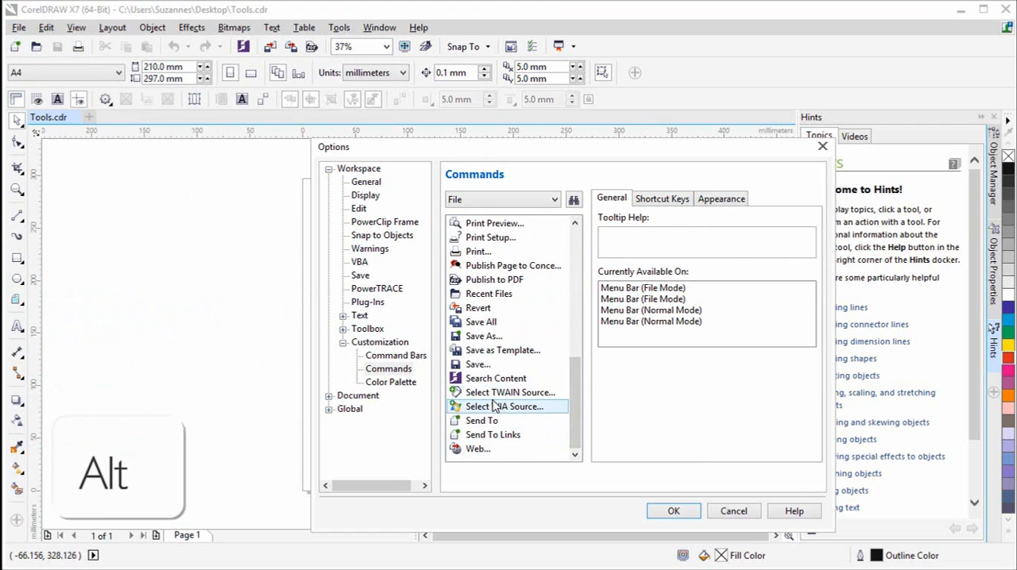
mouse_move(492, 407)
mouse_down()
mouse_move(187, 196)
mouse_move(24, 14)
mouse_move(45, 279)
mouse_move(64, 274)
mouse_up()
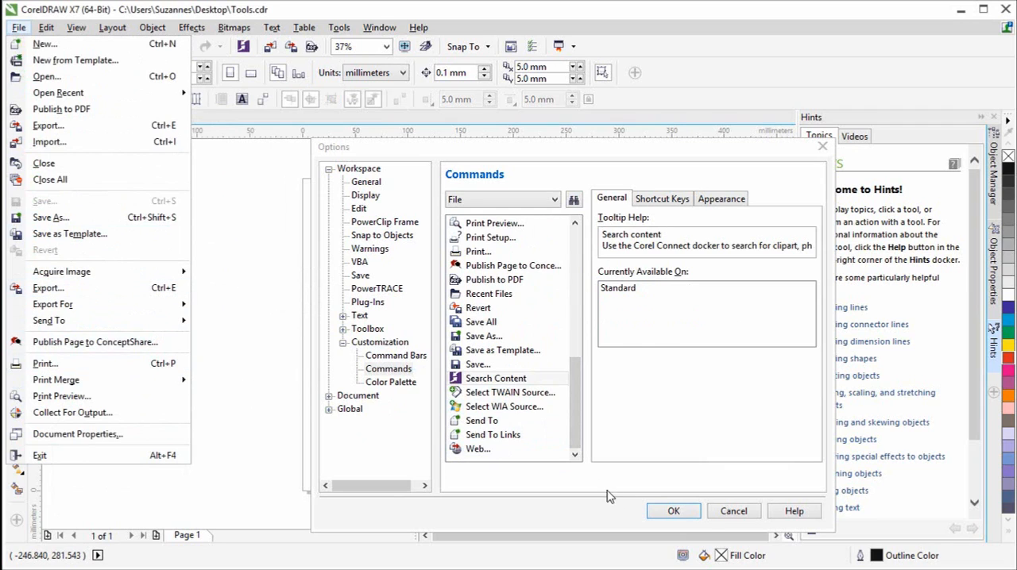
click(681, 514)
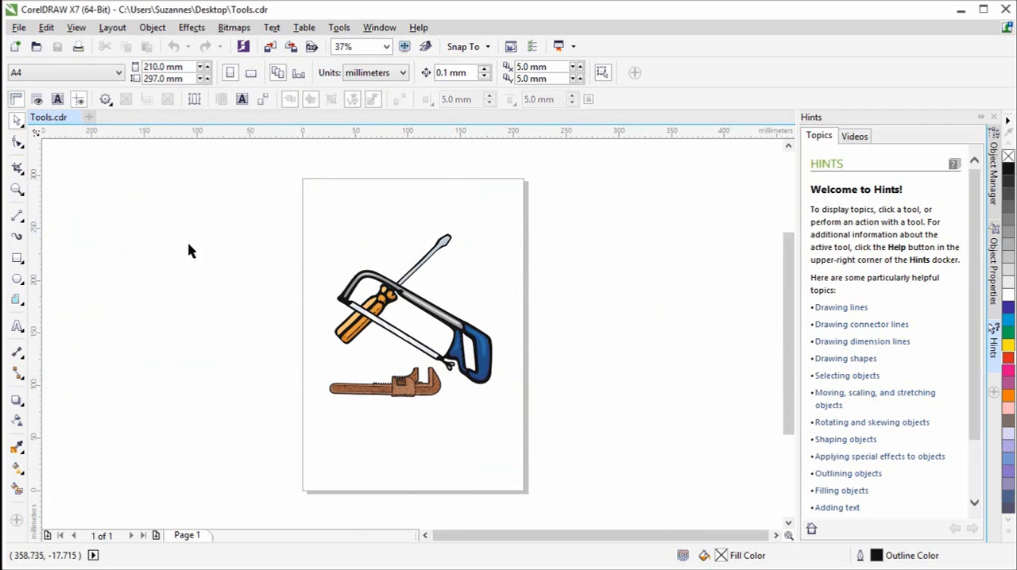
- Remove the added Select WIA Source command from the File menu and check the resulting command order
click(18, 27)
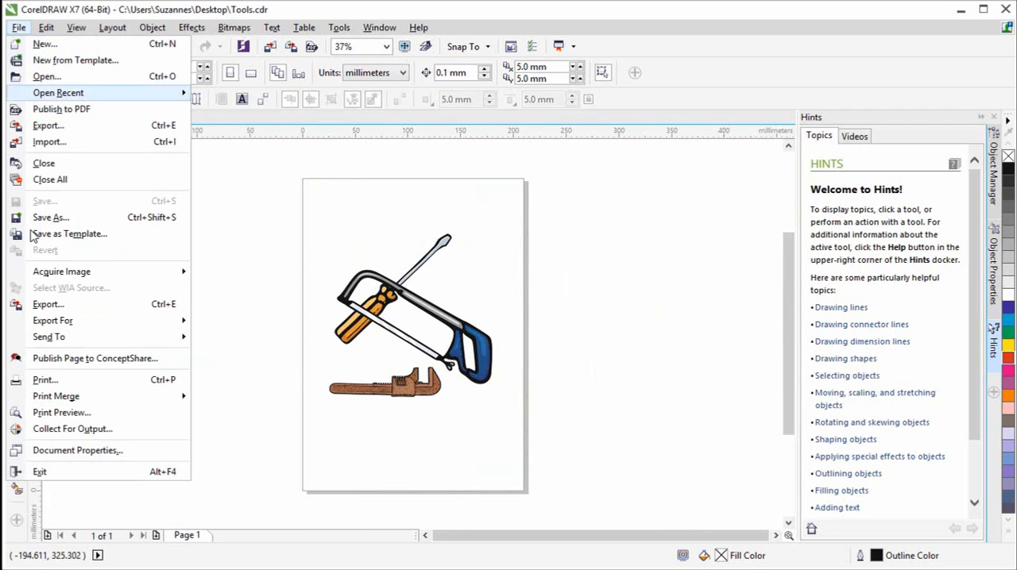
click(395, 306)
click(395, 306)
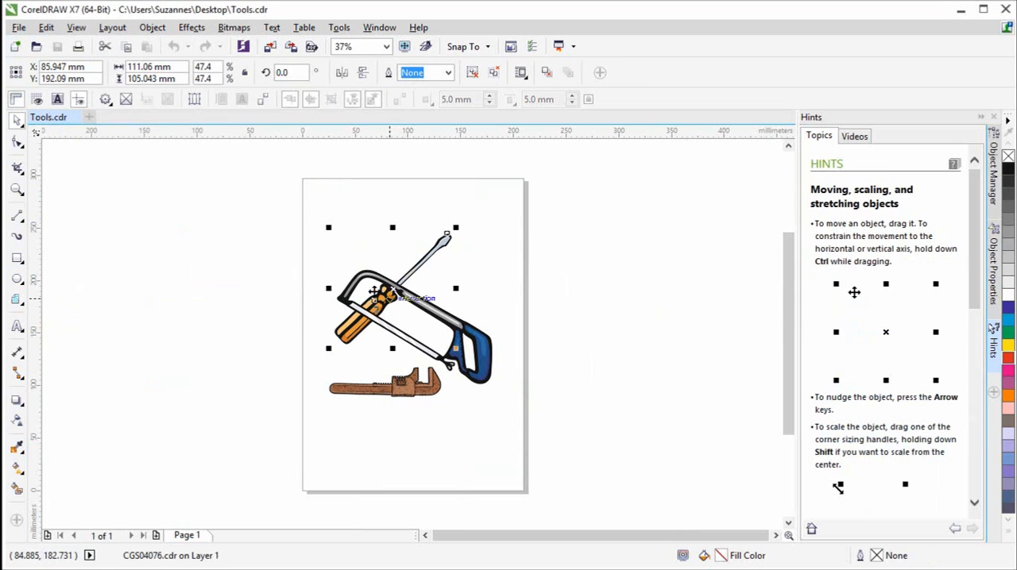
click(18, 28)
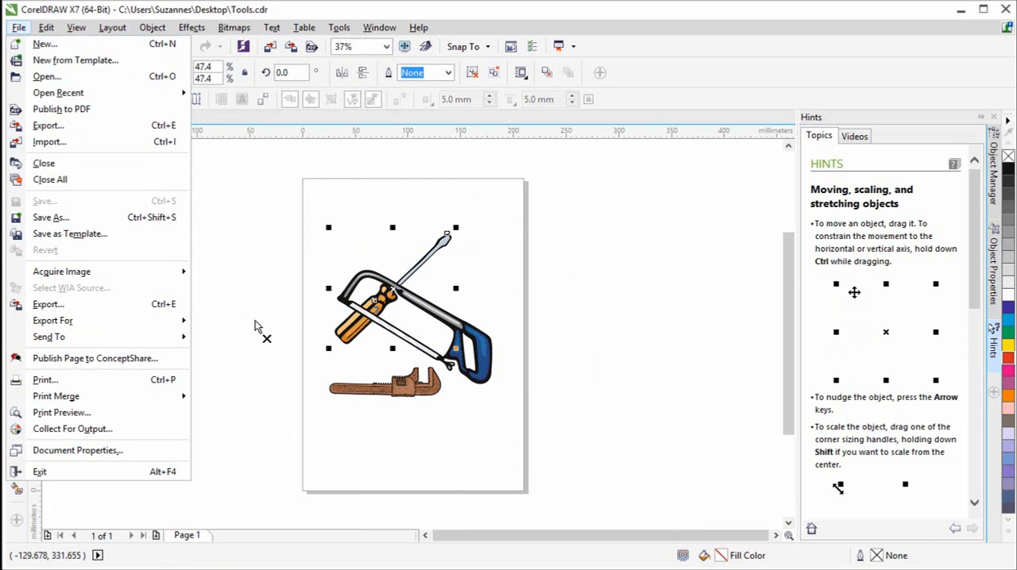
click(249, 248)
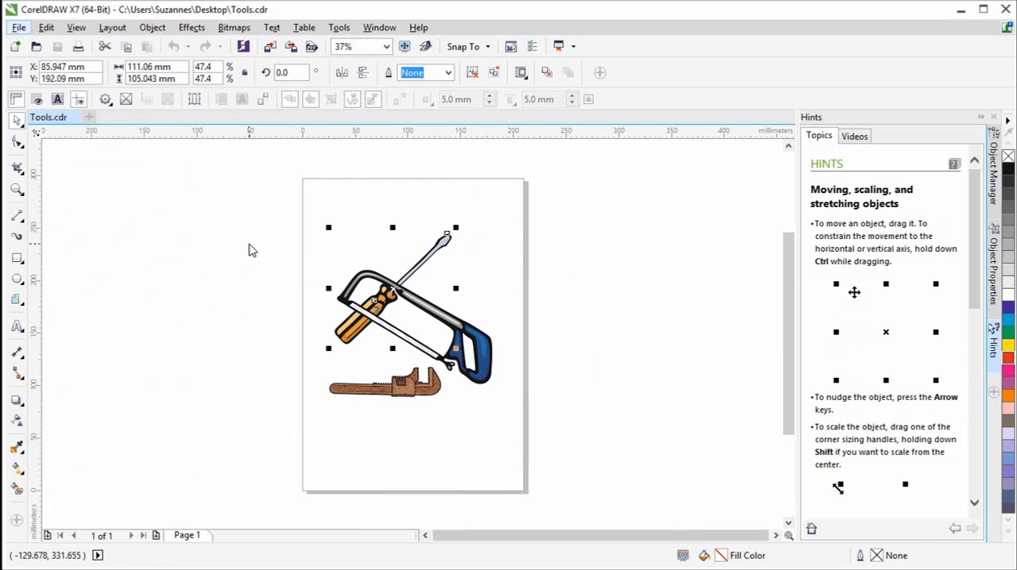
click(19, 27)
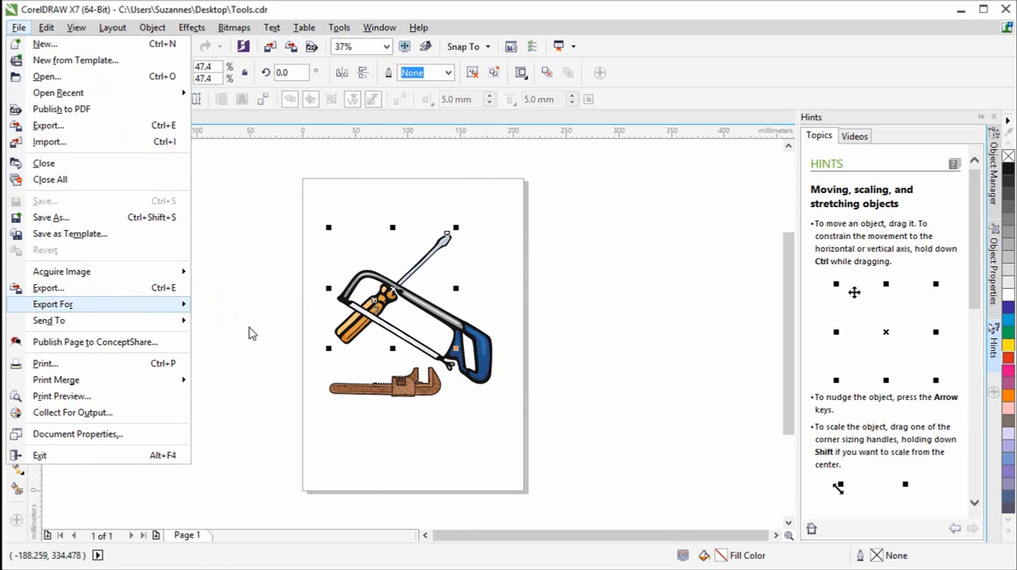
mouse_move(199, 310)
click(270, 255)
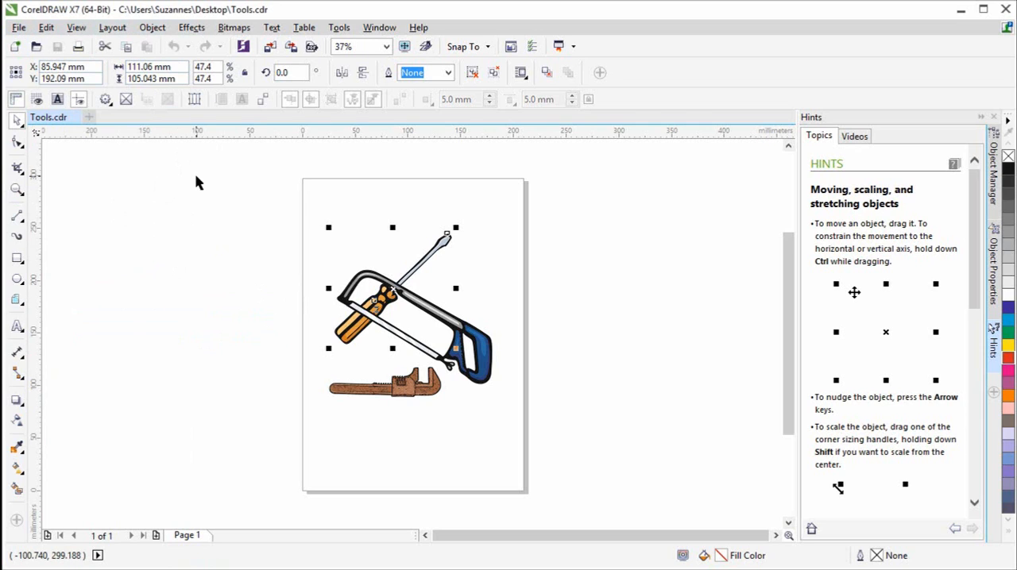
- Try to add the Select WIA Source command to the end of the Layout toolbar through command customization
click(339, 27)
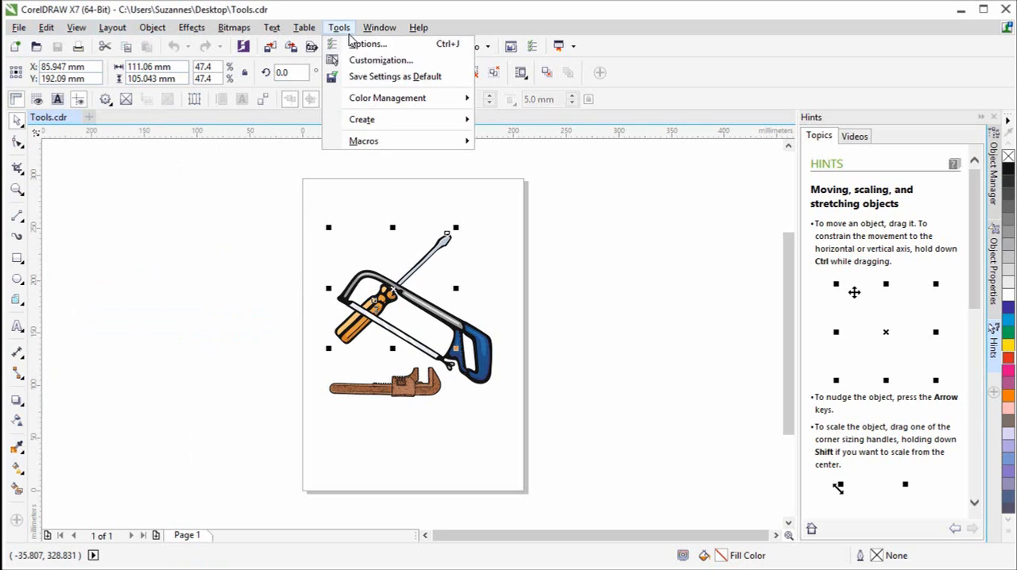
click(378, 62)
click(403, 373)
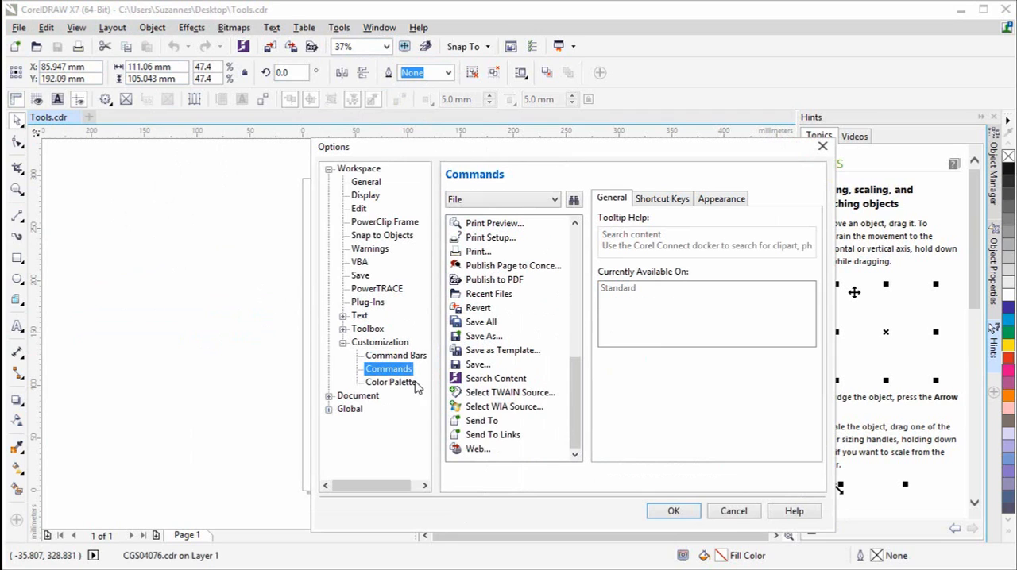
key(alt)
drag(493, 407, 630, 100)
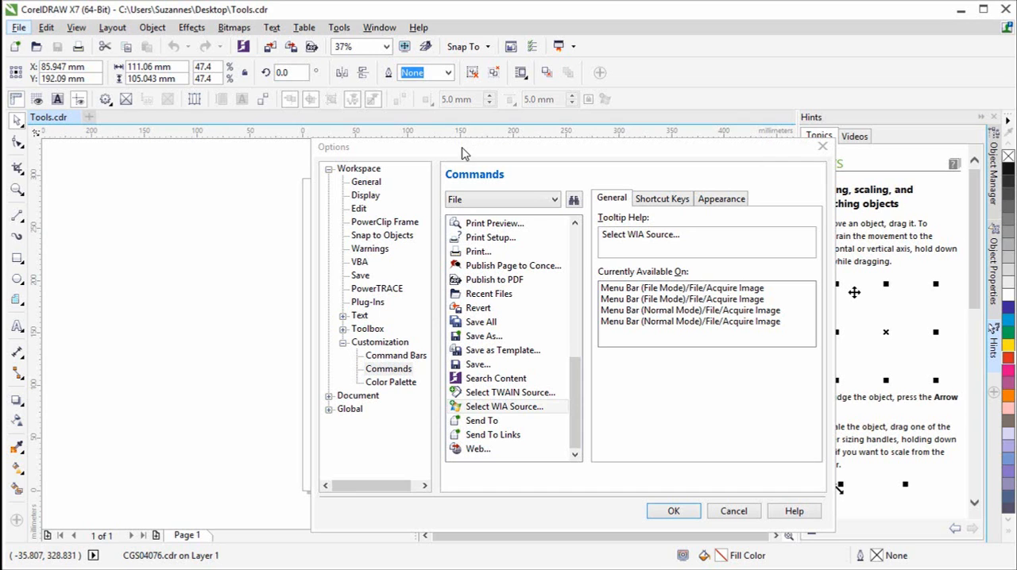
click(724, 510)
- Create a new command bar named Import Export in the workspace customization options and apply the change
click(339, 31)
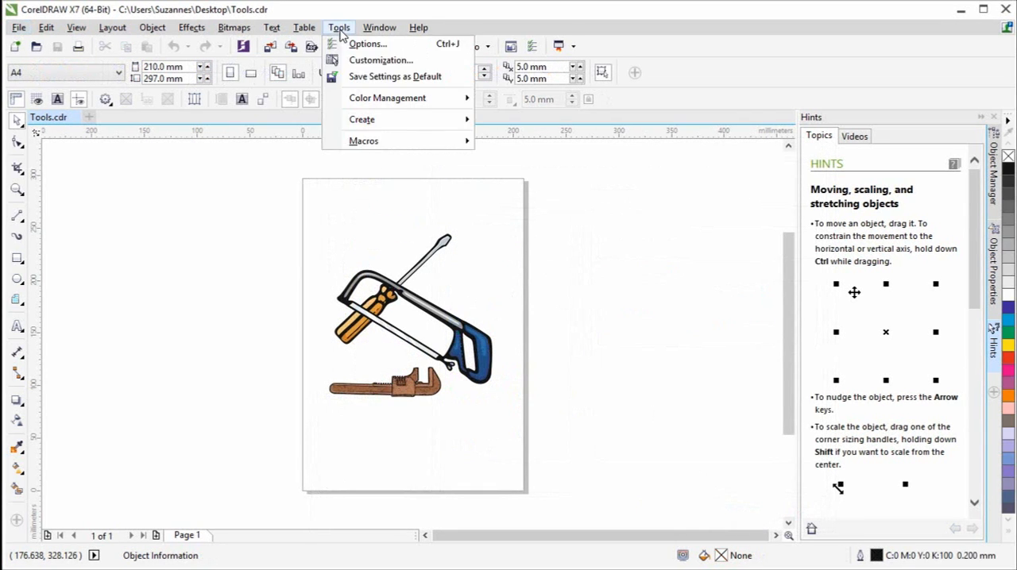
click(374, 60)
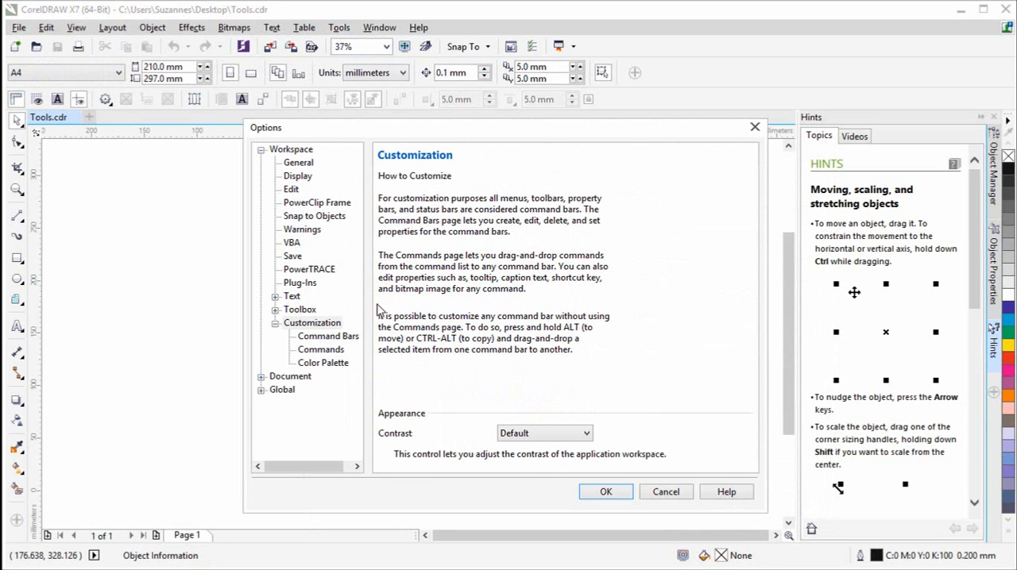
click(346, 337)
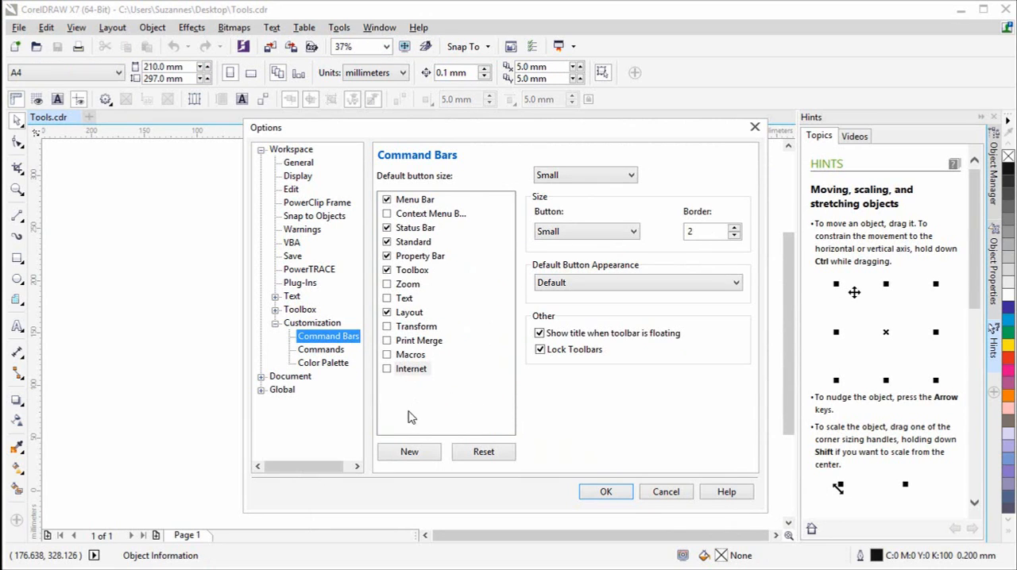
click(409, 452)
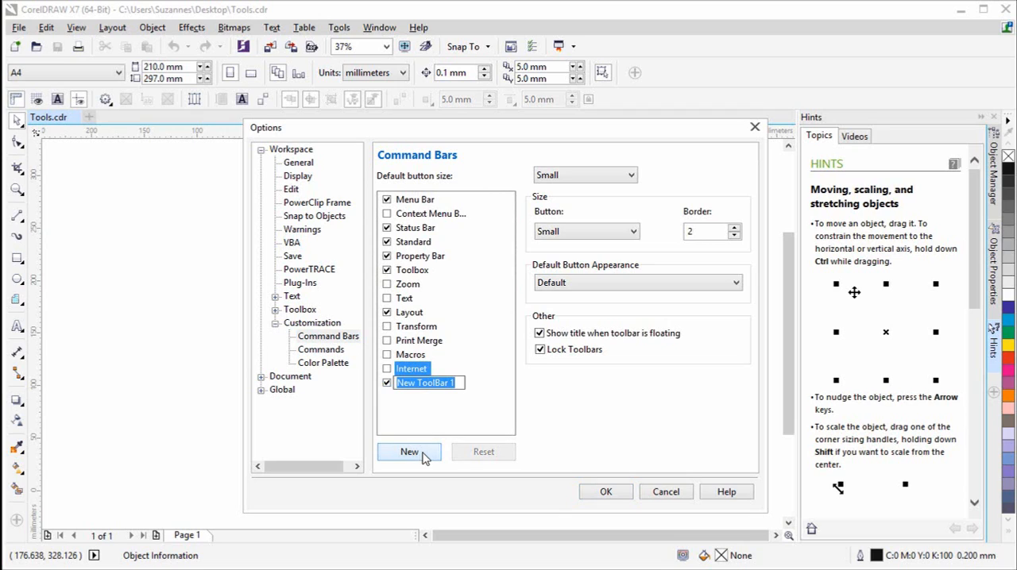
text(Imp)
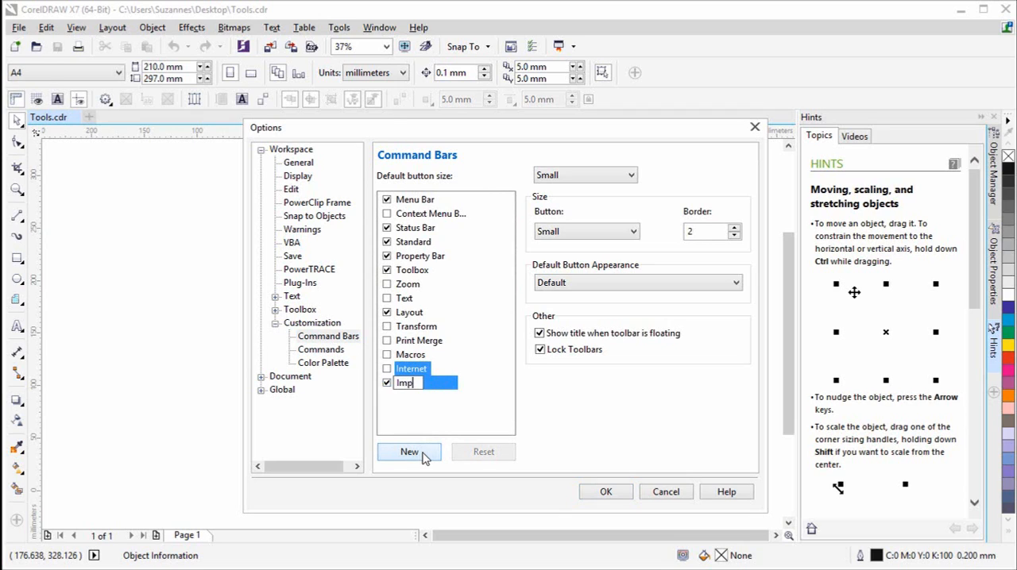
text(ort Export)
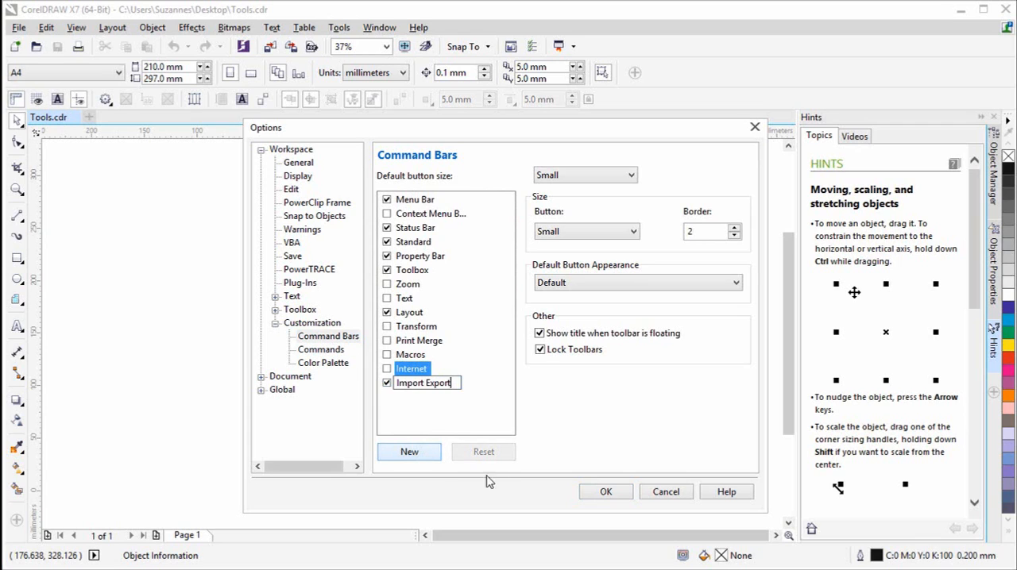
key(Return)
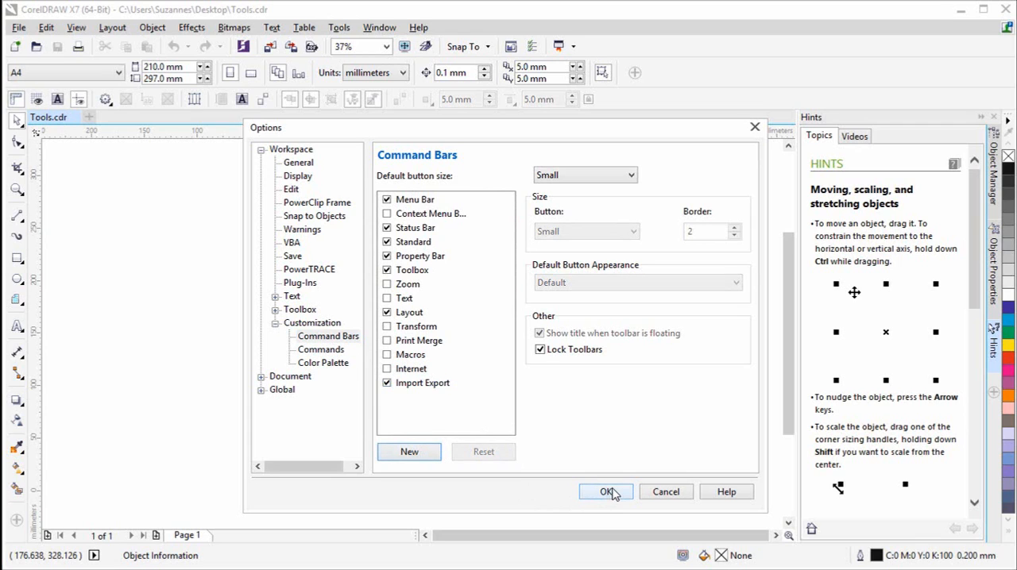
click(606, 492)
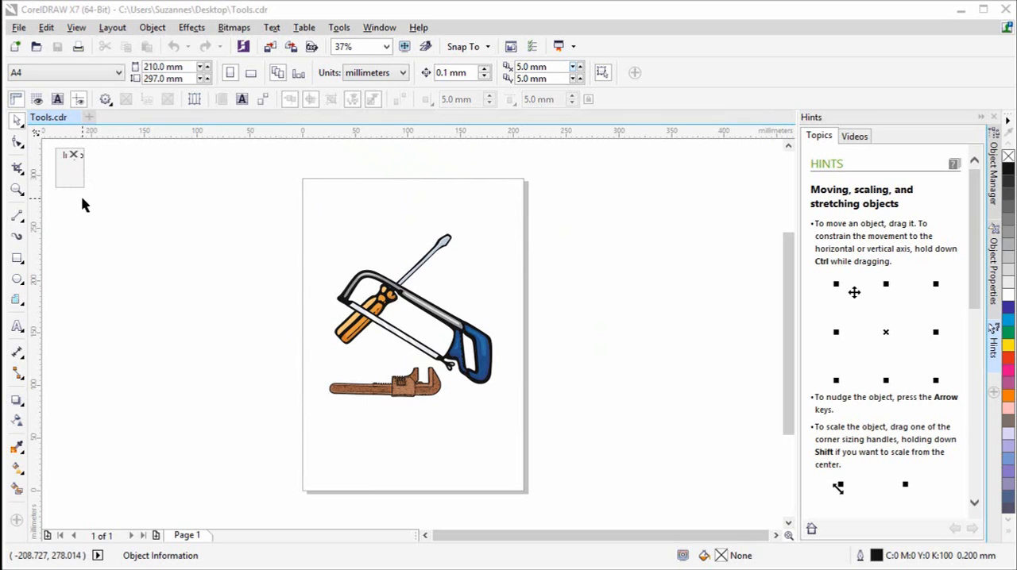
- Add the Export, Import, Publish to PDF and Save As commands to the Import Export toolbar through command customization and apply
click(339, 29)
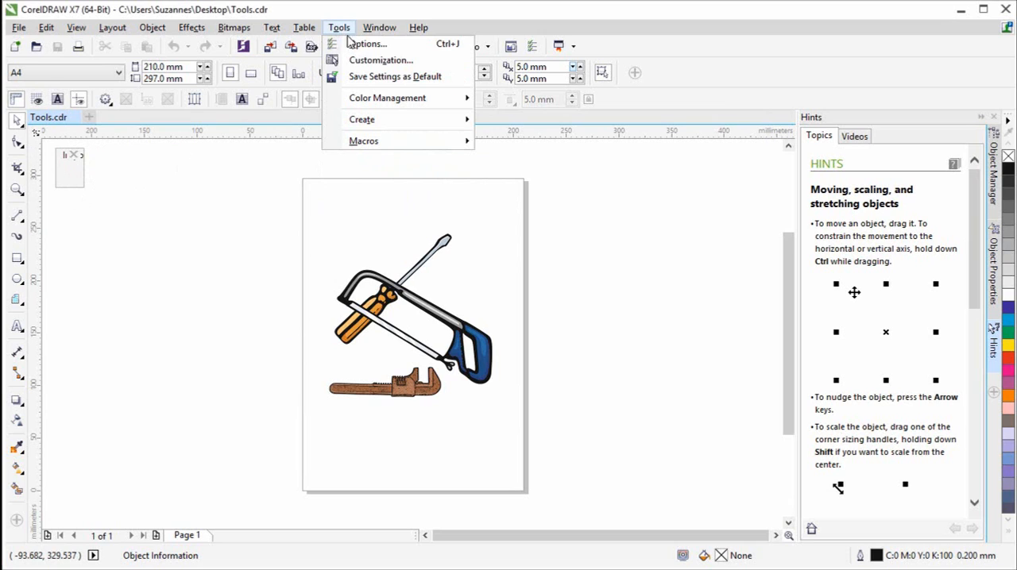
click(362, 62)
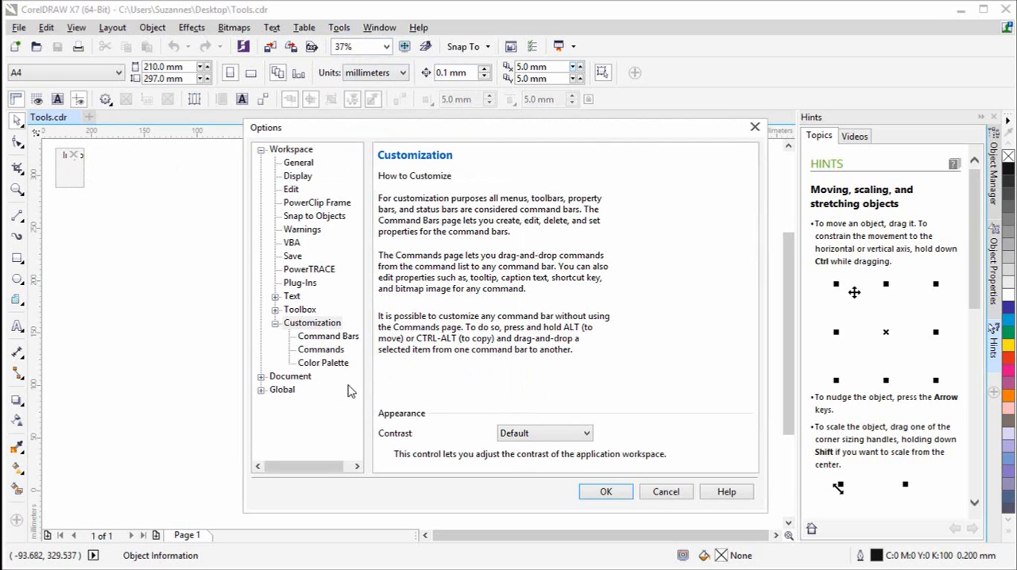
click(338, 351)
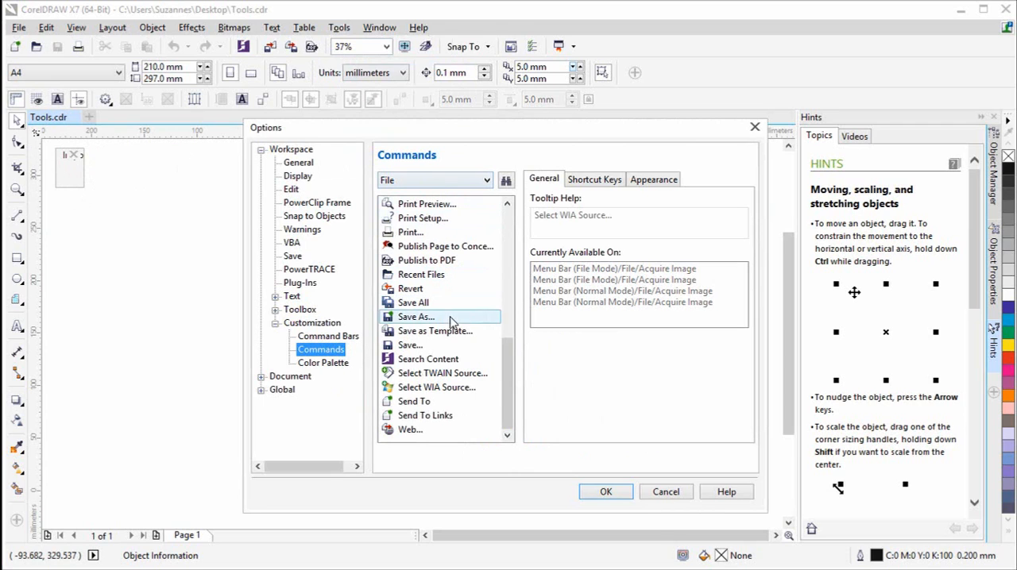
drag(510, 364, 521, 251)
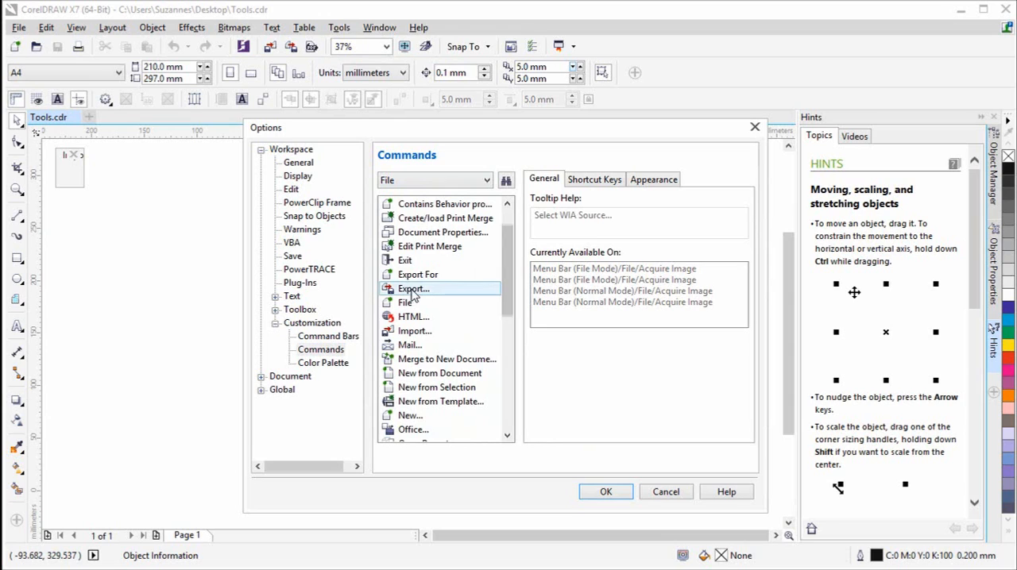
drag(414, 291, 70, 173)
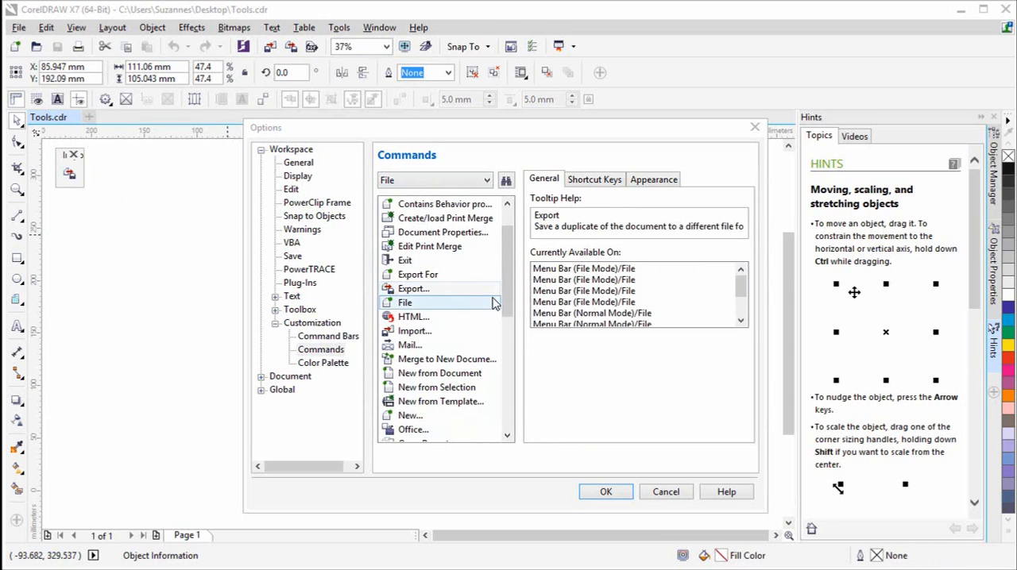
drag(409, 332, 70, 183)
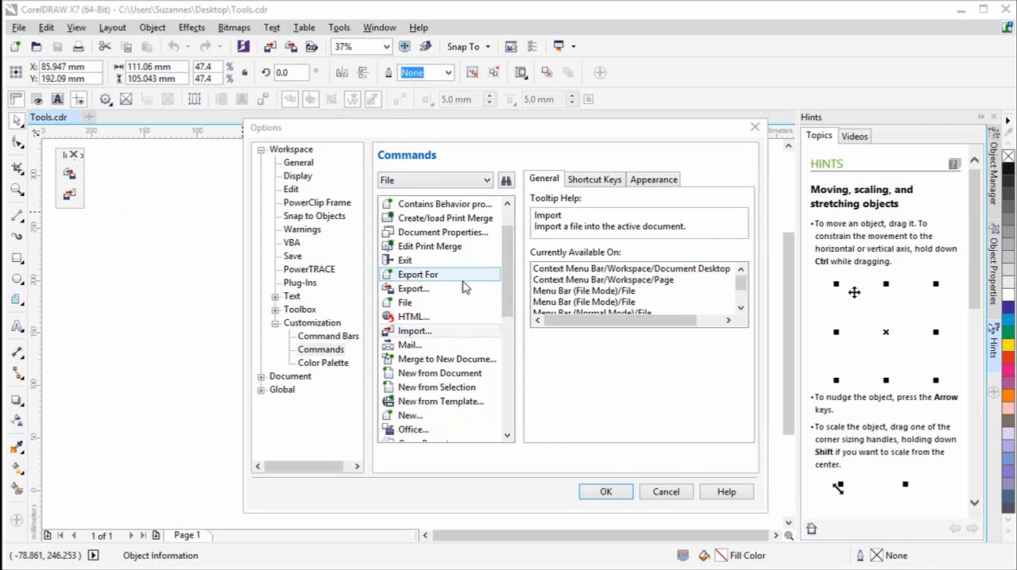
drag(512, 275, 528, 353)
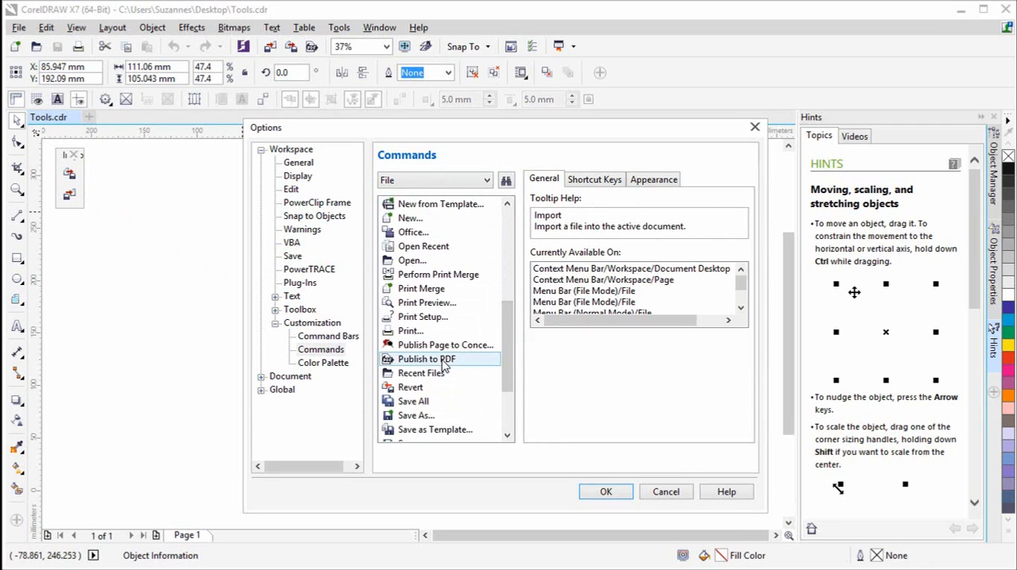
drag(429, 359, 79, 208)
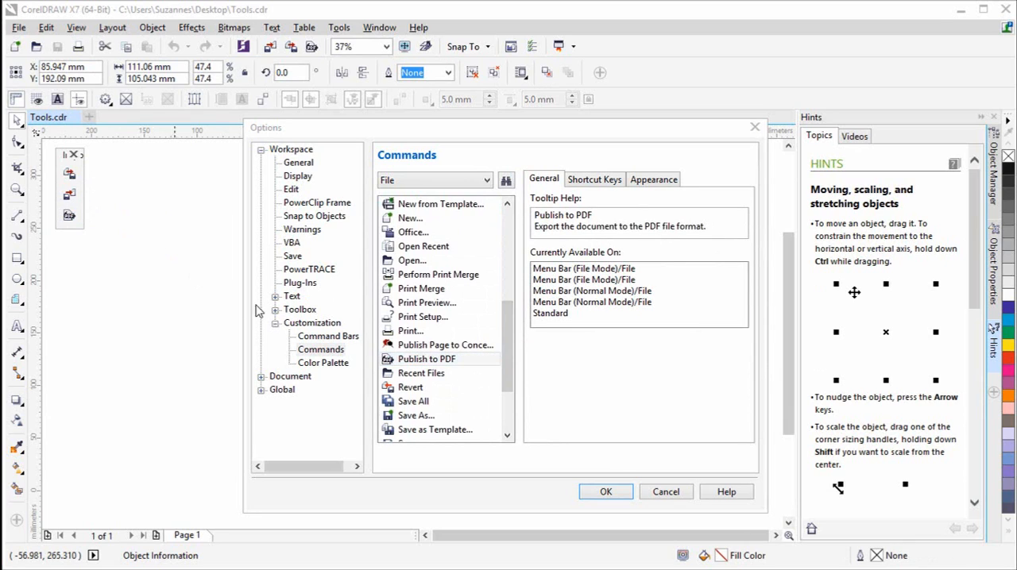
drag(509, 347, 511, 384)
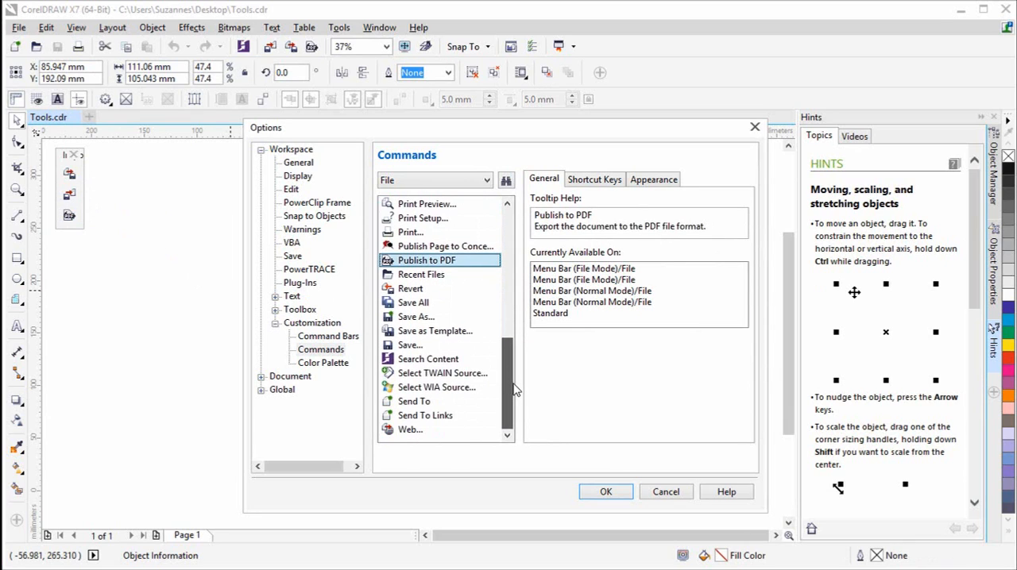
drag(421, 318, 78, 222)
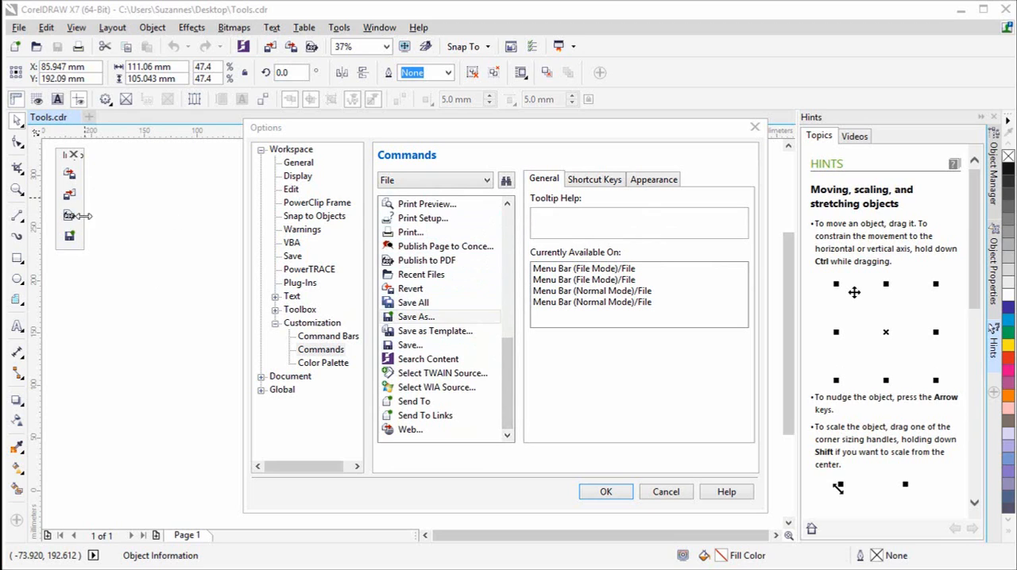
click(606, 493)
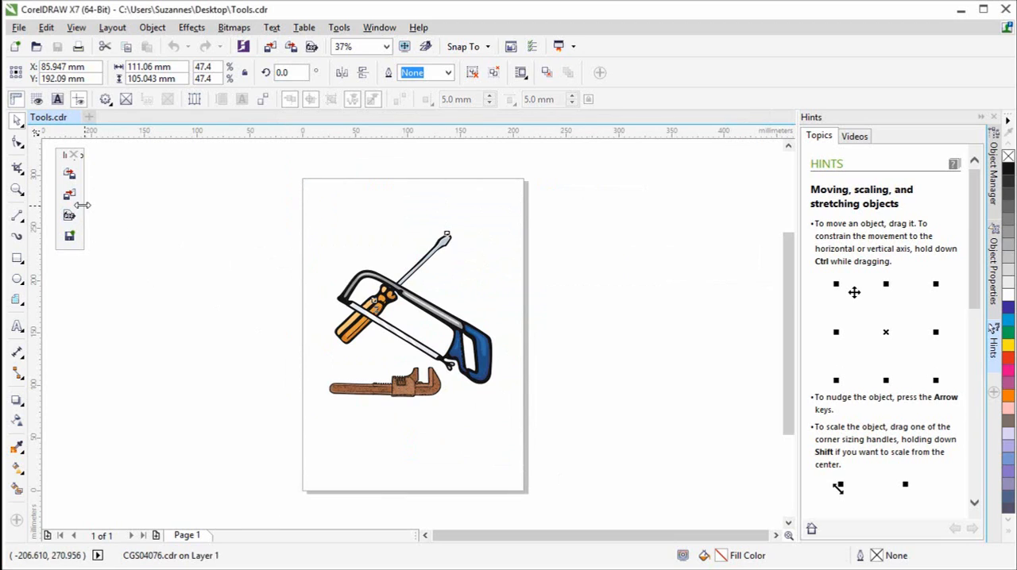
- Reshape the floating Import Export toolbar into a single row and dock it at the end of the Layout toolbar row
drag(83, 206, 189, 205)
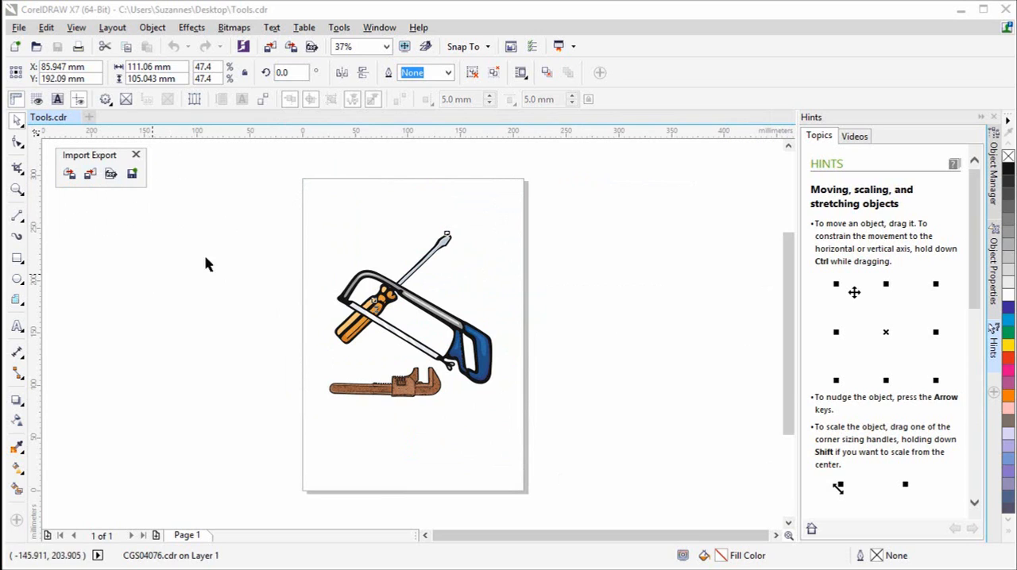
drag(102, 157, 651, 103)
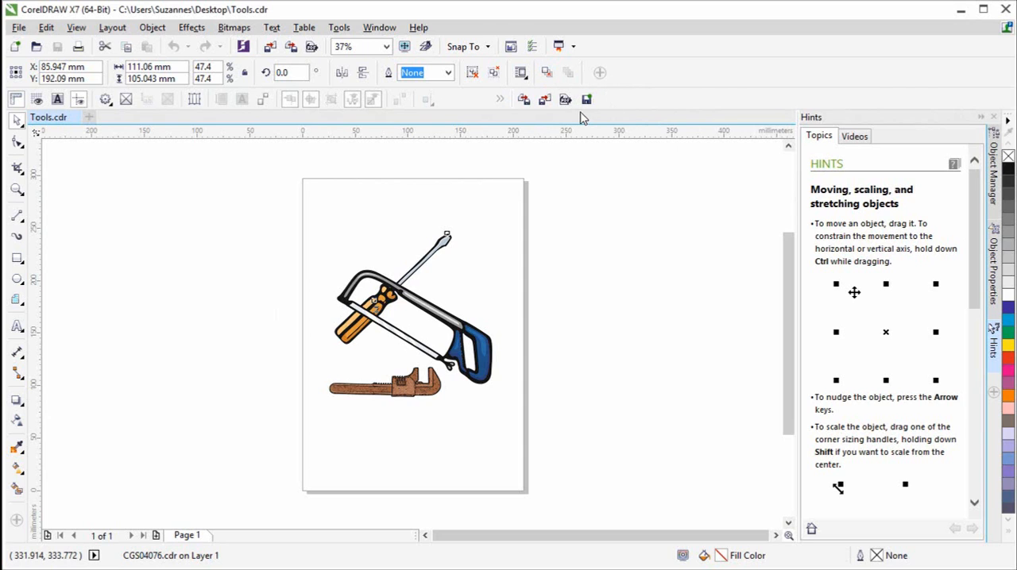
click(548, 232)
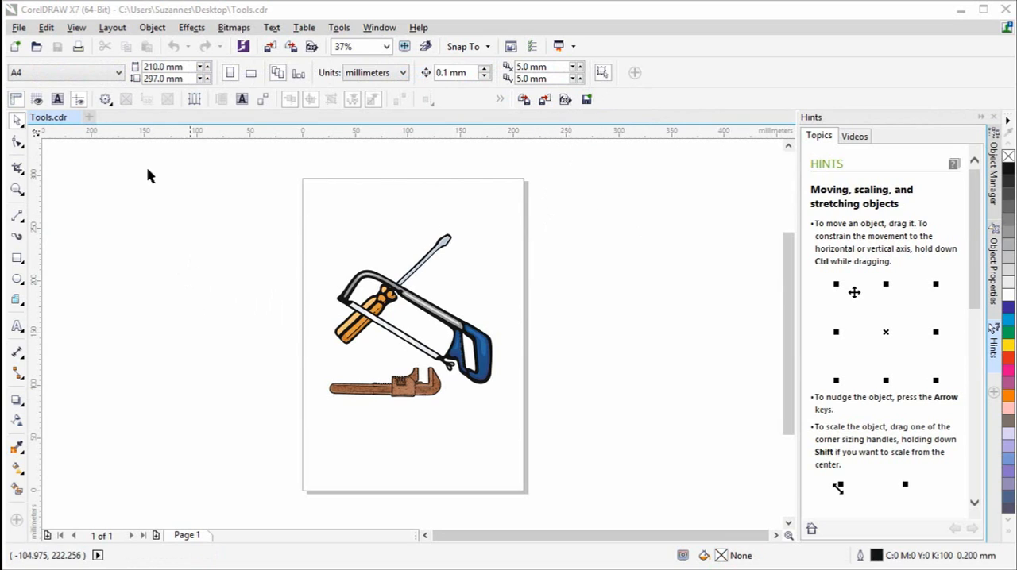
click(18, 28)
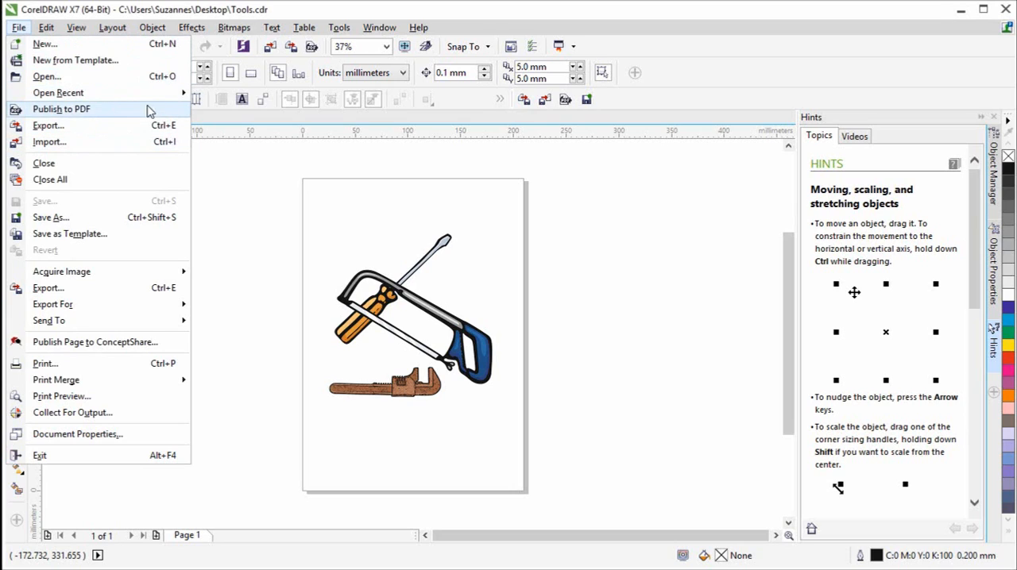
click(229, 187)
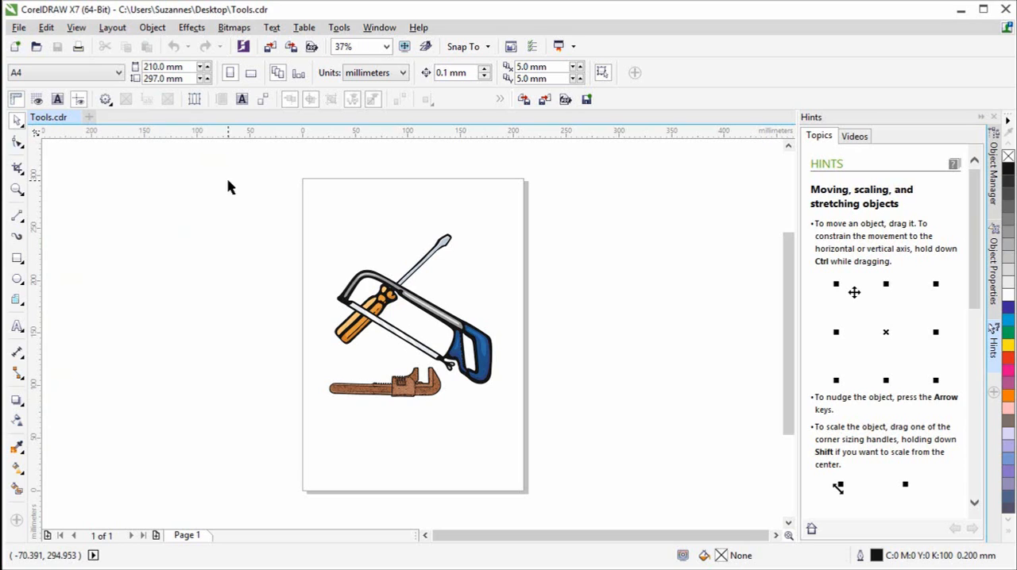
- Assign Alt+S as a shortcut for the Zoom To Selection command in command customization and delete its Shift+F2 shortcut
click(339, 28)
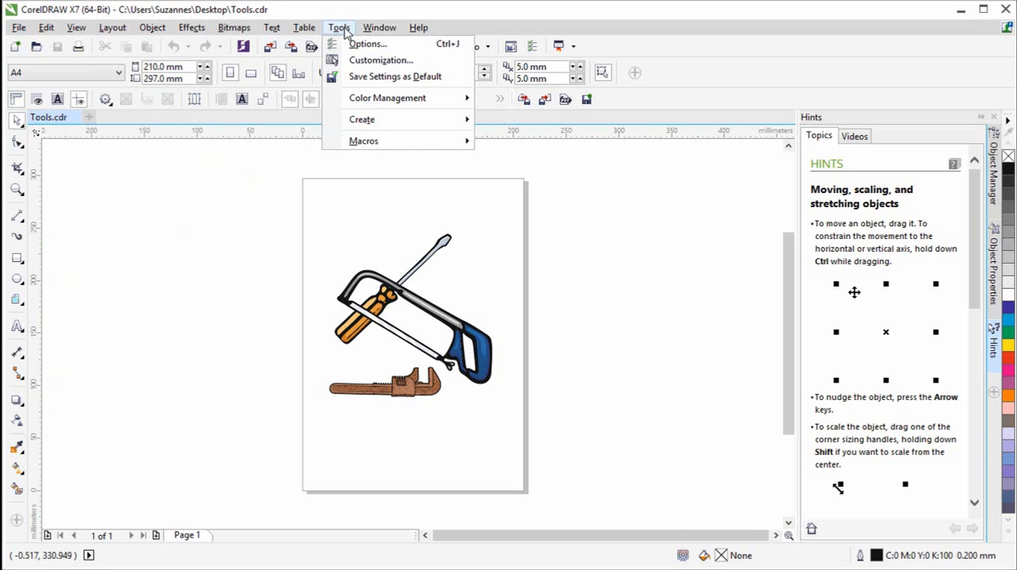
click(362, 61)
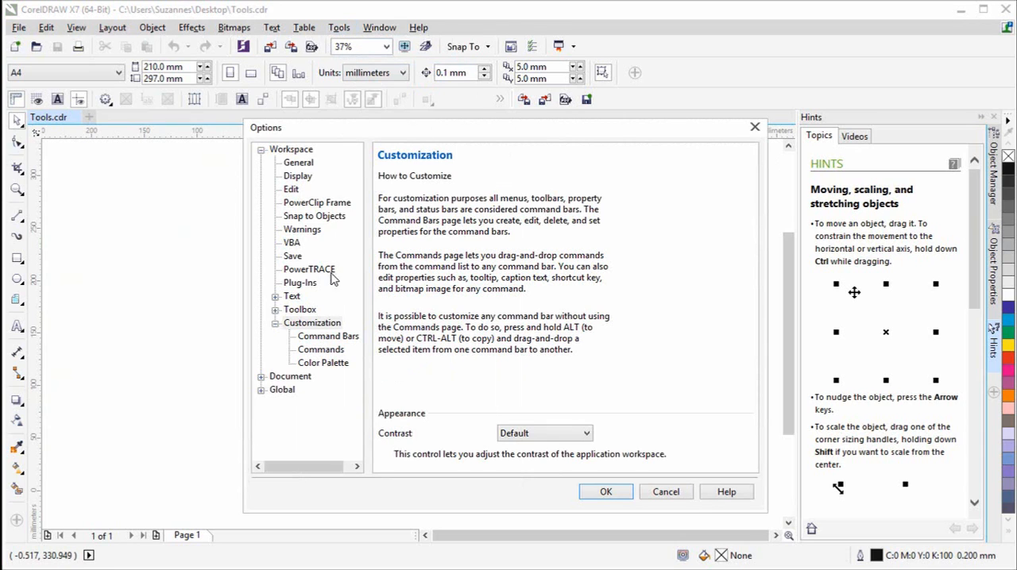
click(325, 351)
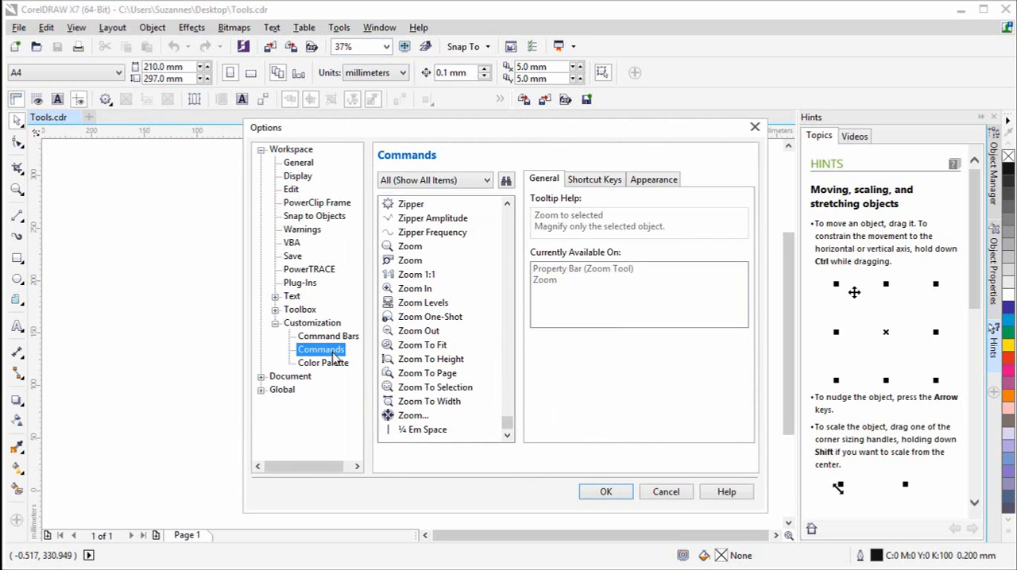
click(487, 181)
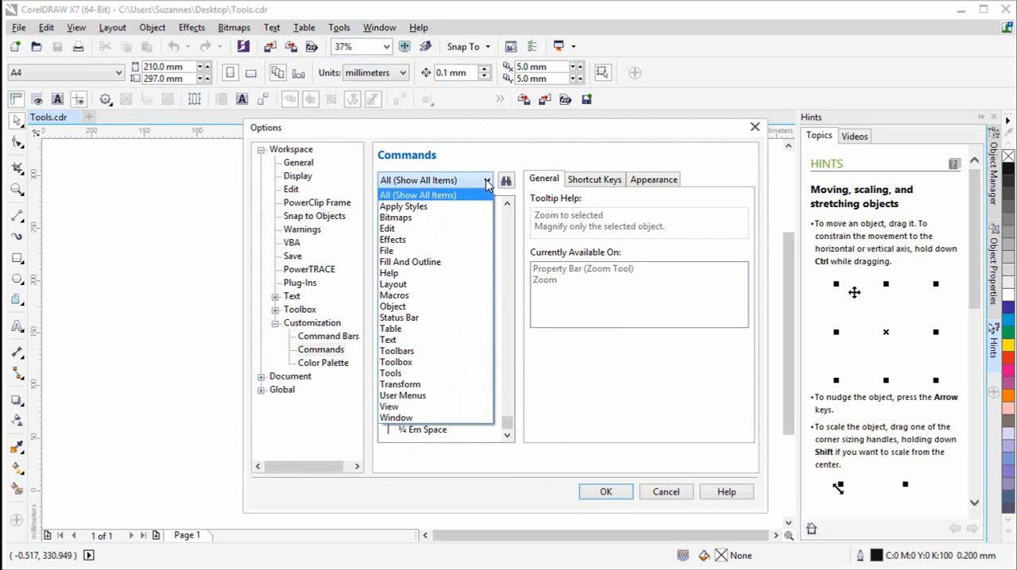
click(431, 199)
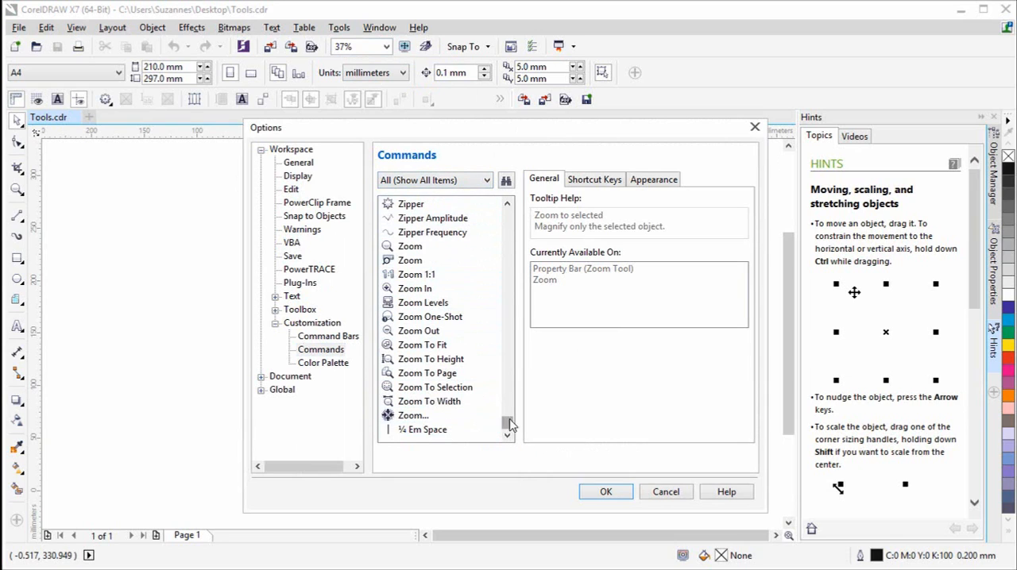
click(442, 391)
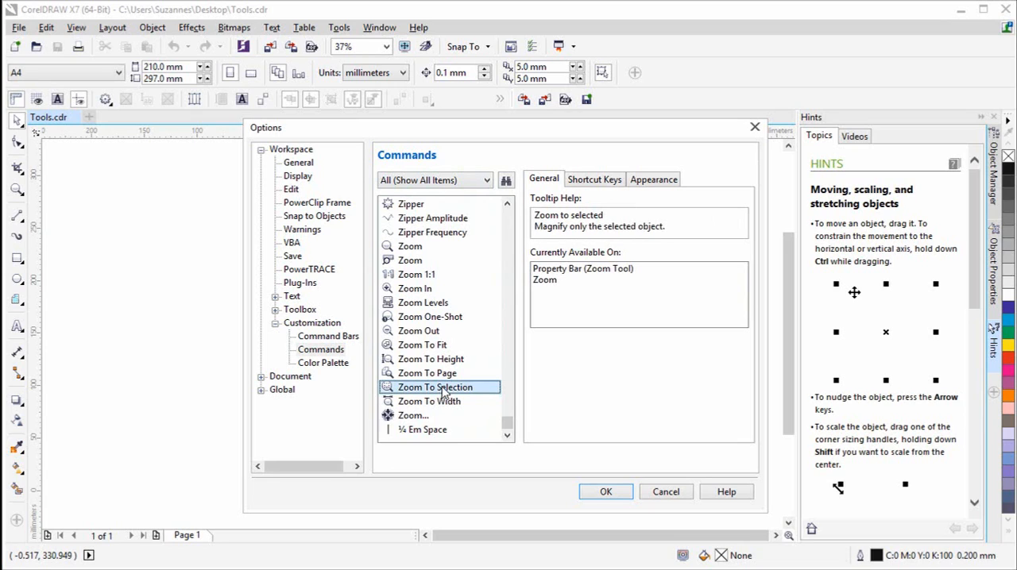
click(592, 181)
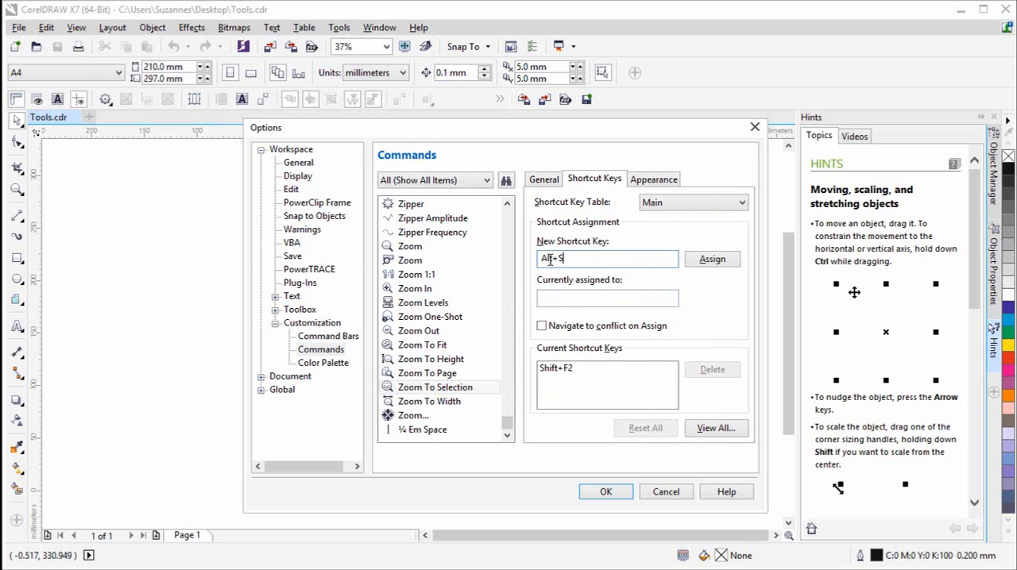
click(713, 262)
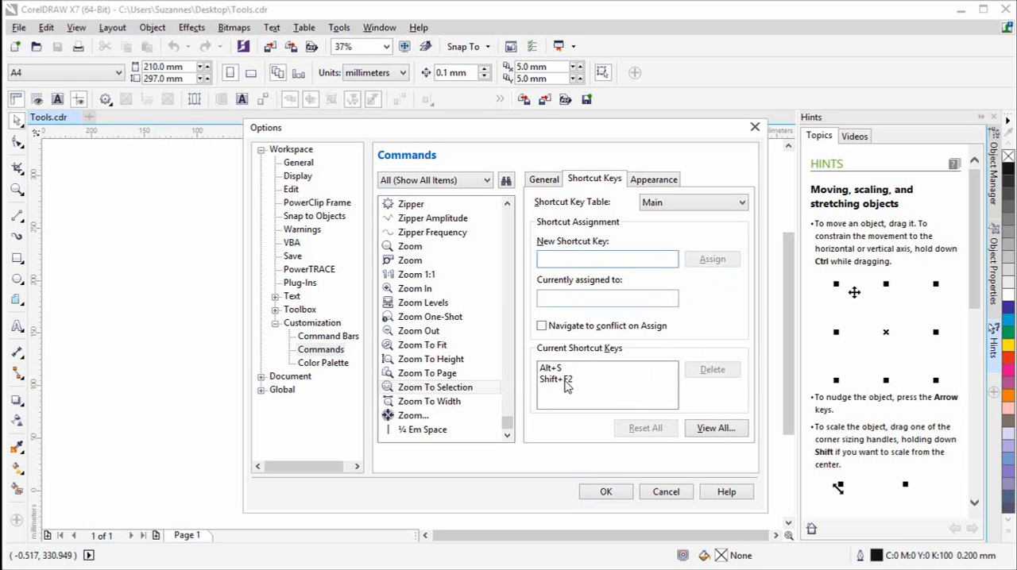
click(559, 380)
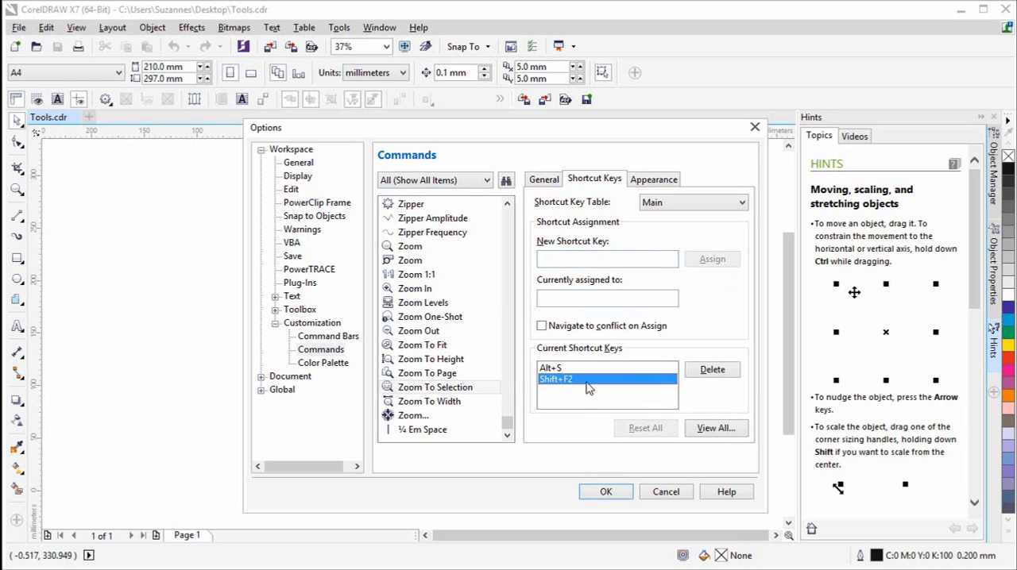
click(711, 372)
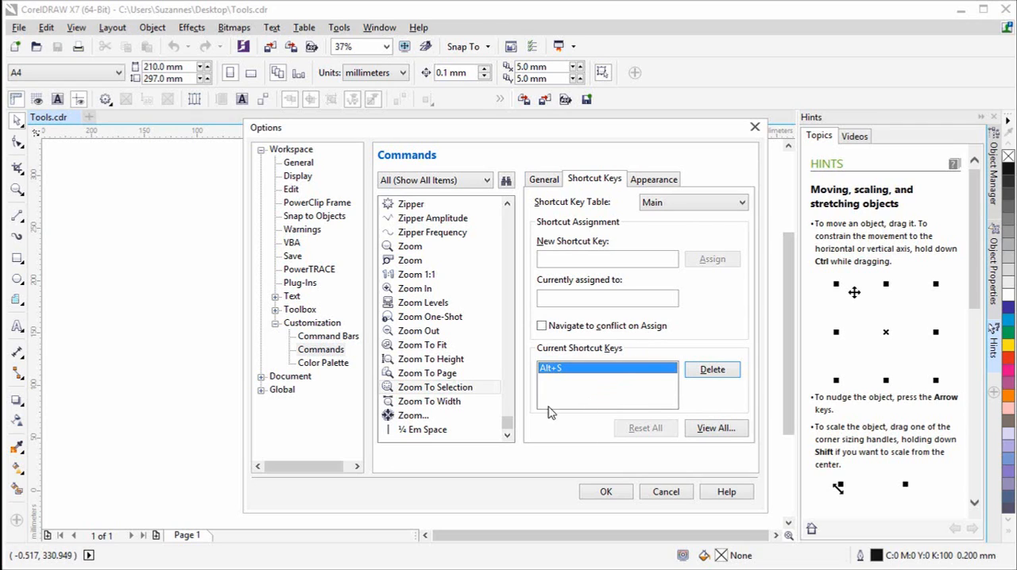
- Assign Alt+W as the shortcut for the Zoom To Width command in command customization
click(446, 404)
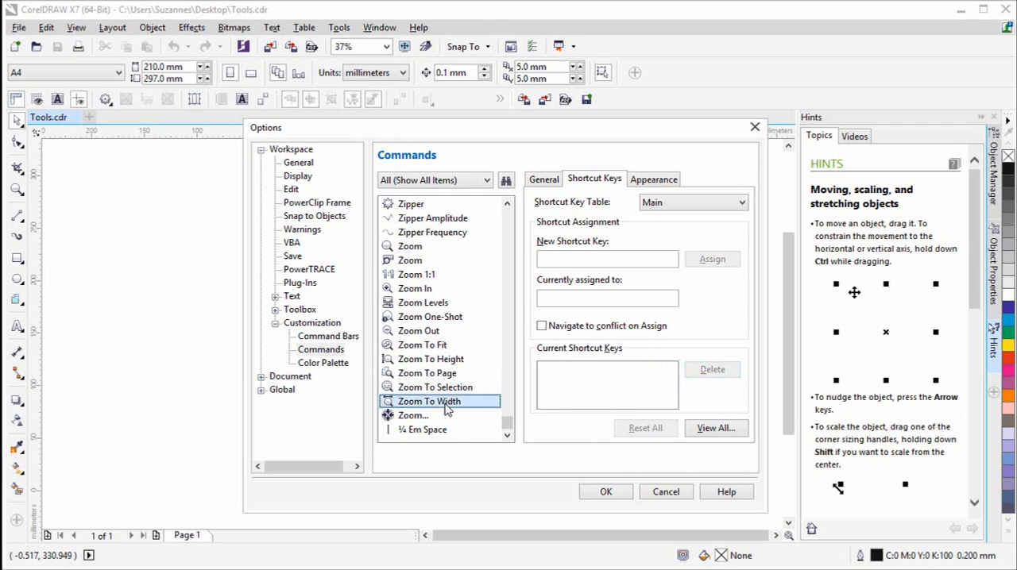
click(563, 256)
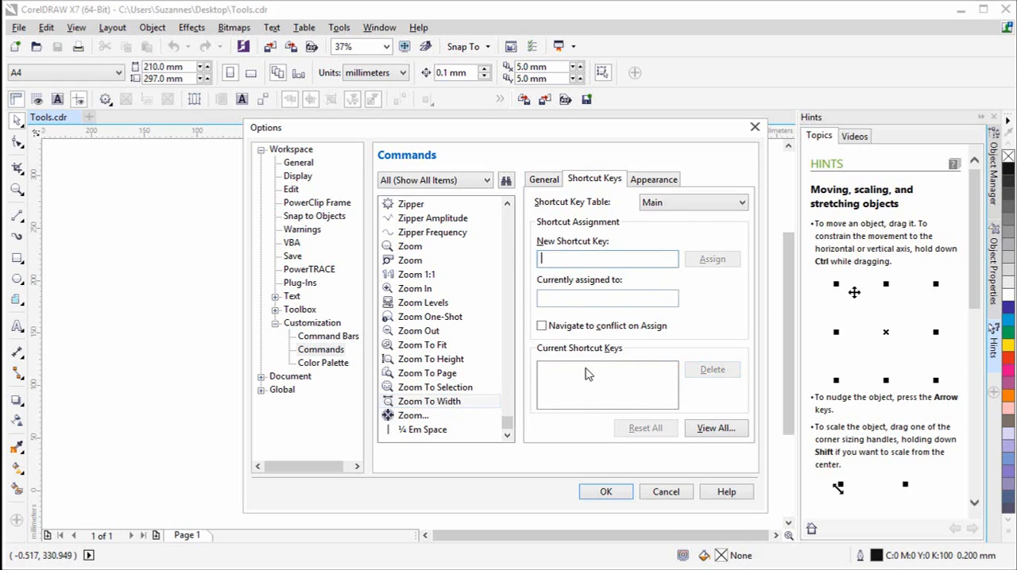
key(alt+w)
click(731, 261)
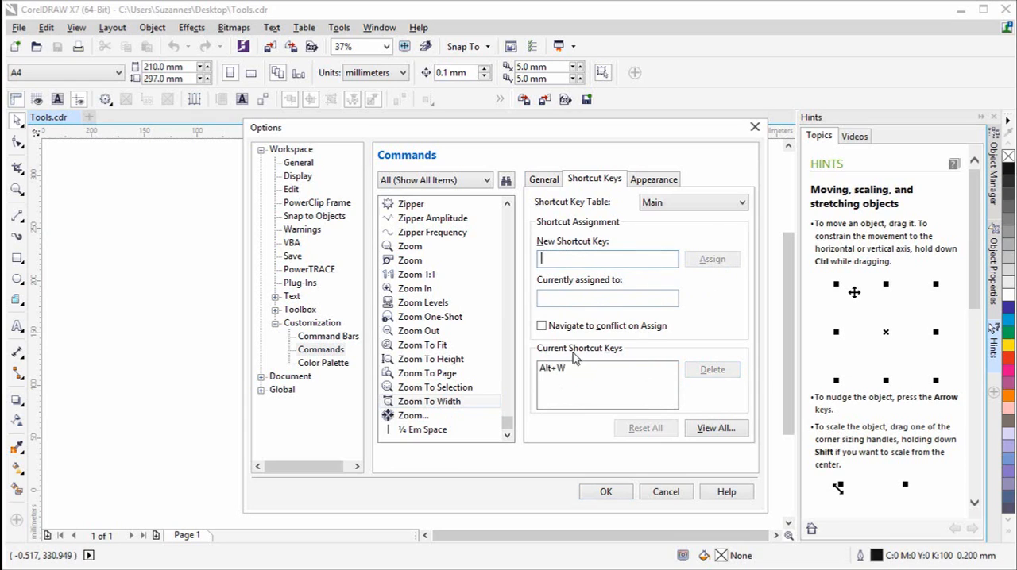
- Enter Alt+H as the new shortcut key for Zoom To Height and check the current shortcuts of Zoom To Fit and Zoom Out
click(445, 359)
click(558, 262)
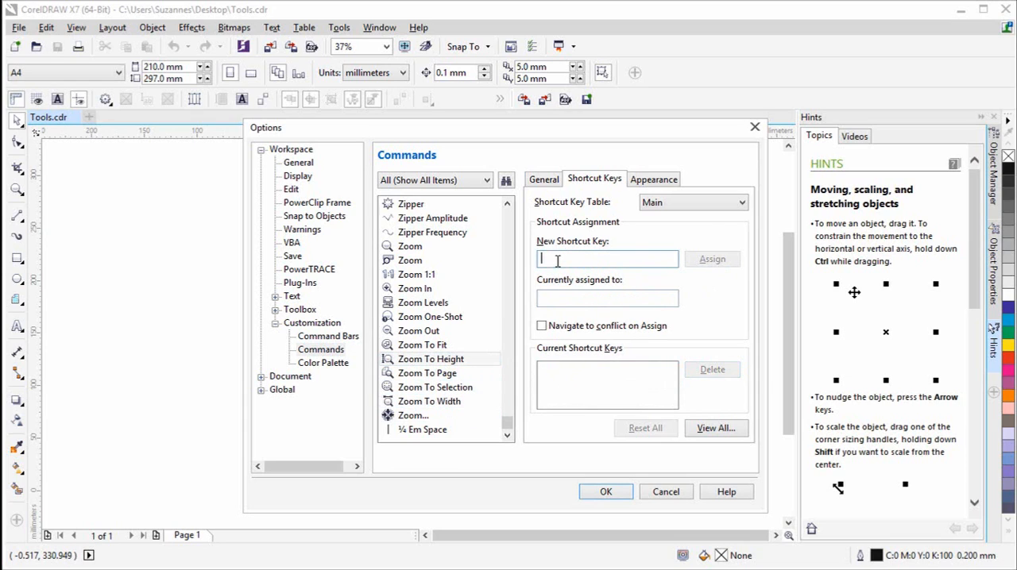
key(alt+h)
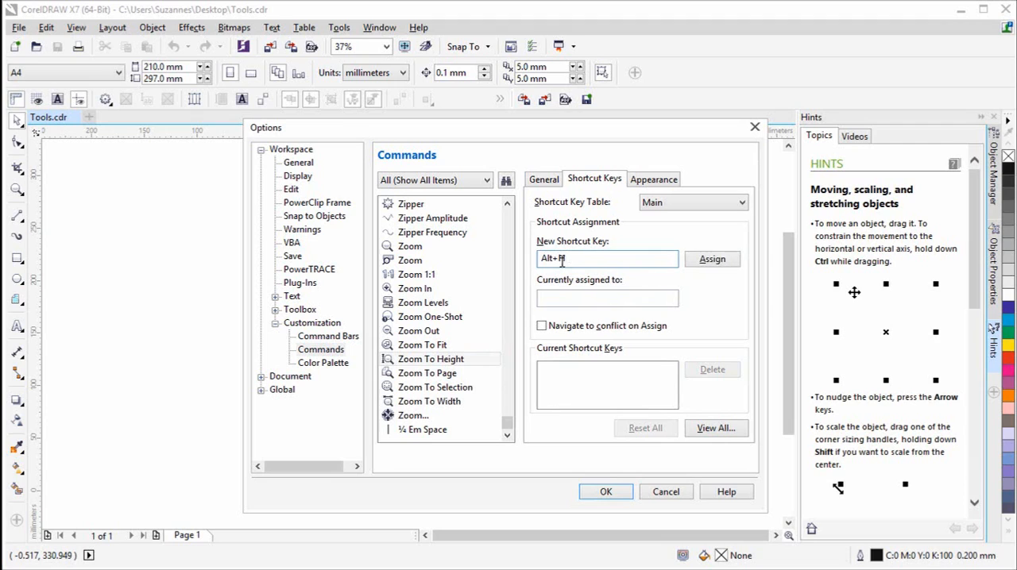
click(447, 346)
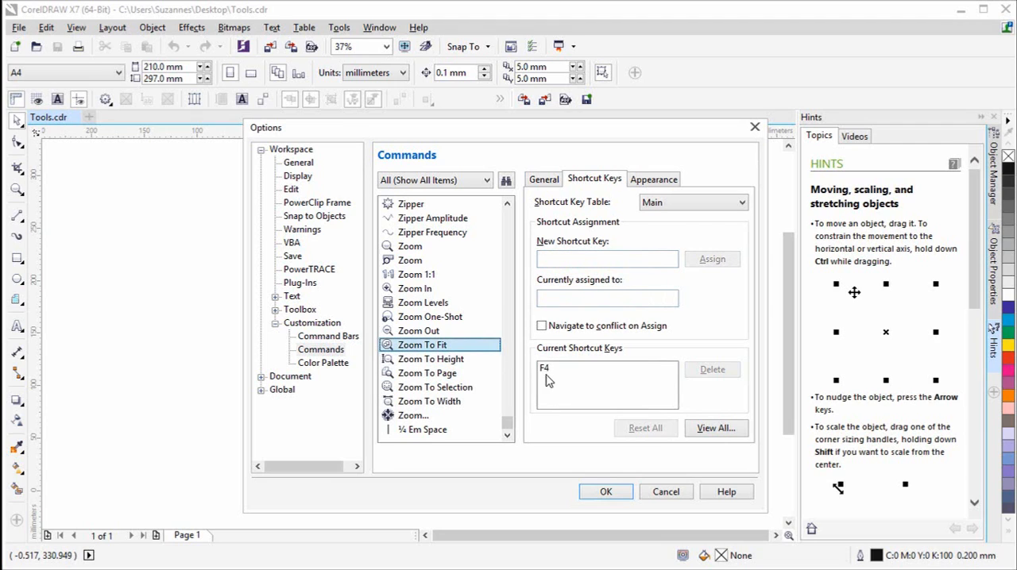
click(439, 333)
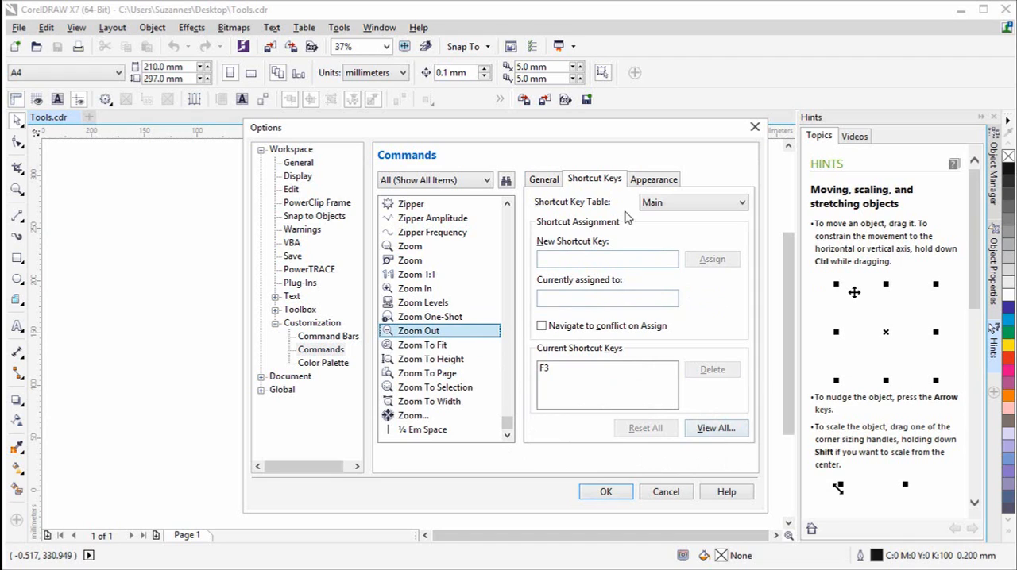
- Open the full list of shortcut keys, enlarge its window and widen the Description, Table and Command columns
click(702, 429)
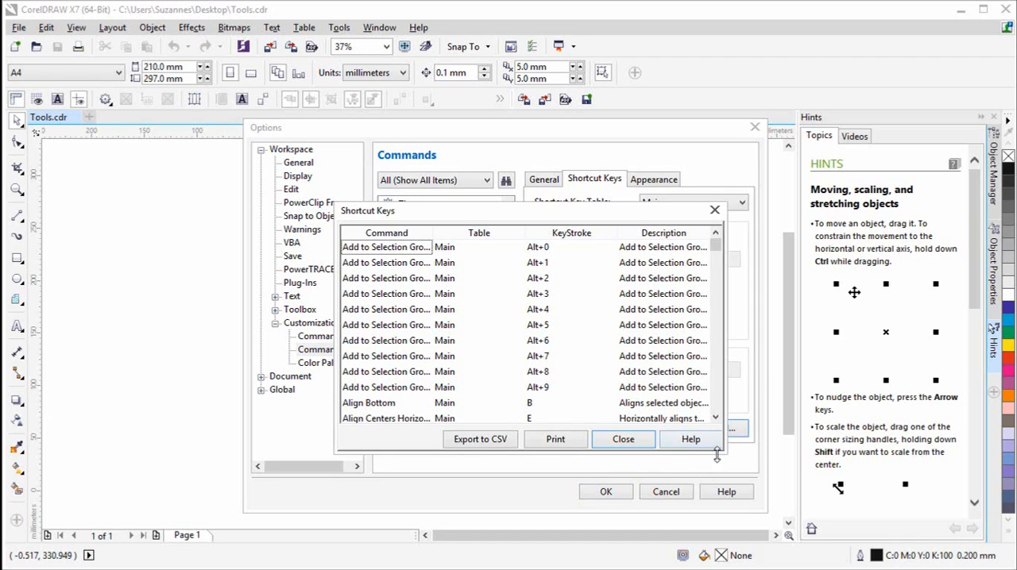
drag(722, 450, 924, 569)
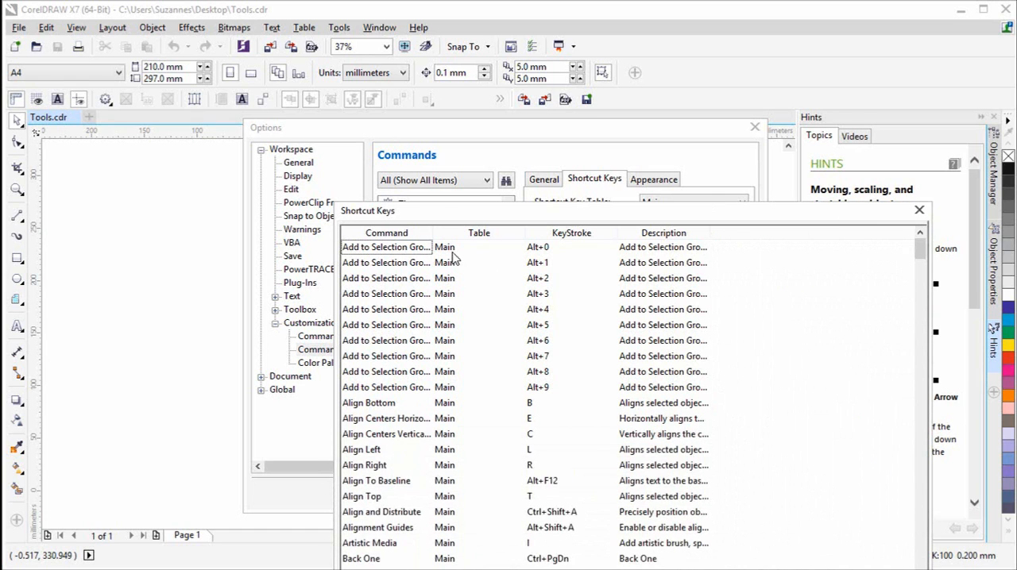
drag(442, 217, 153, 38)
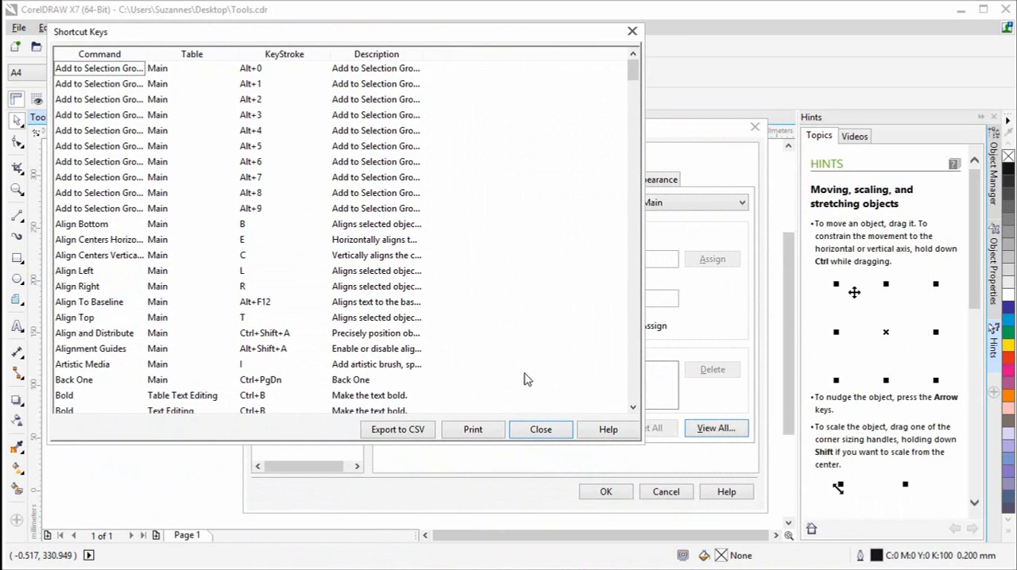
drag(642, 441, 988, 549)
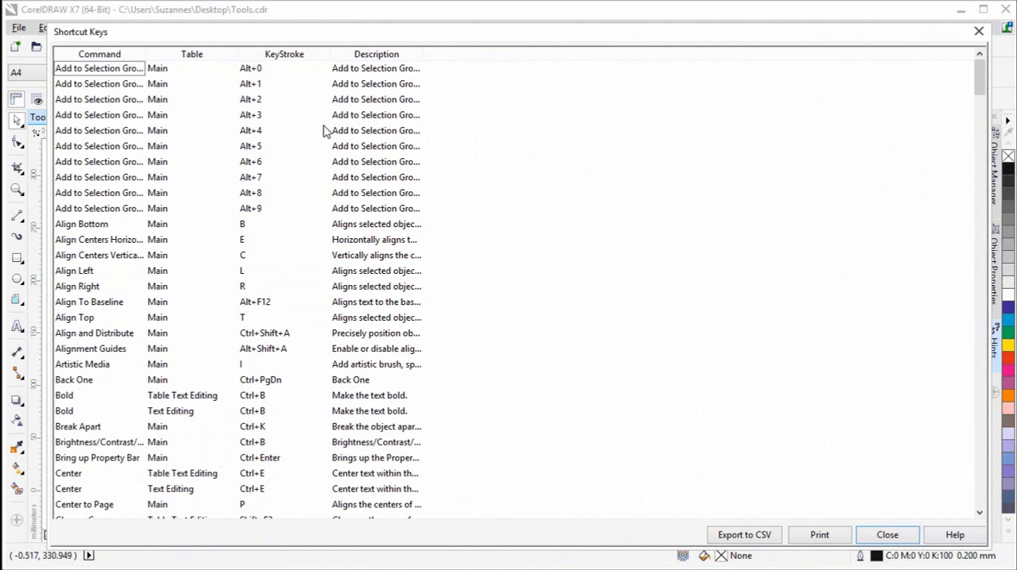
drag(426, 56, 727, 76)
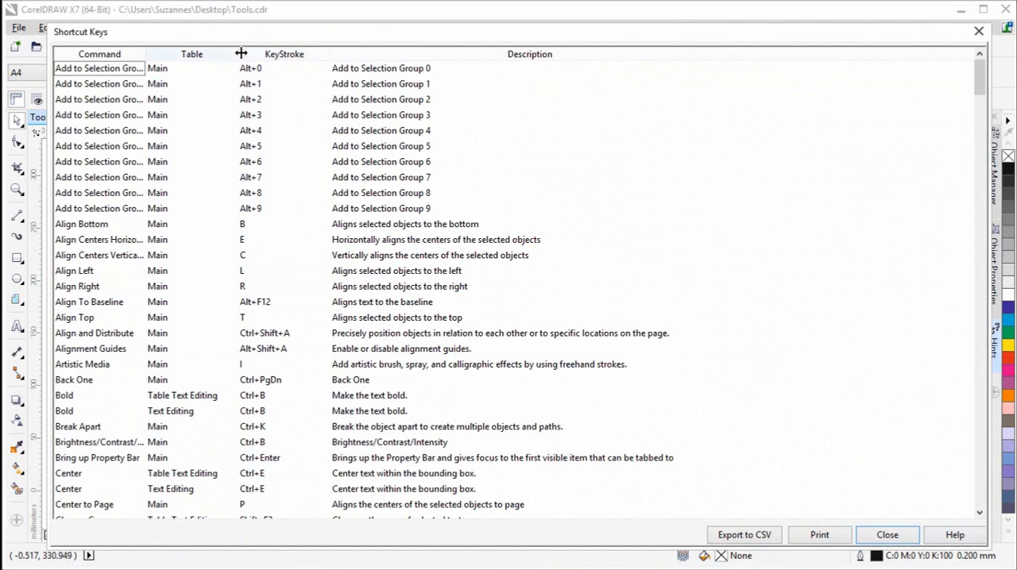
drag(241, 54, 291, 55)
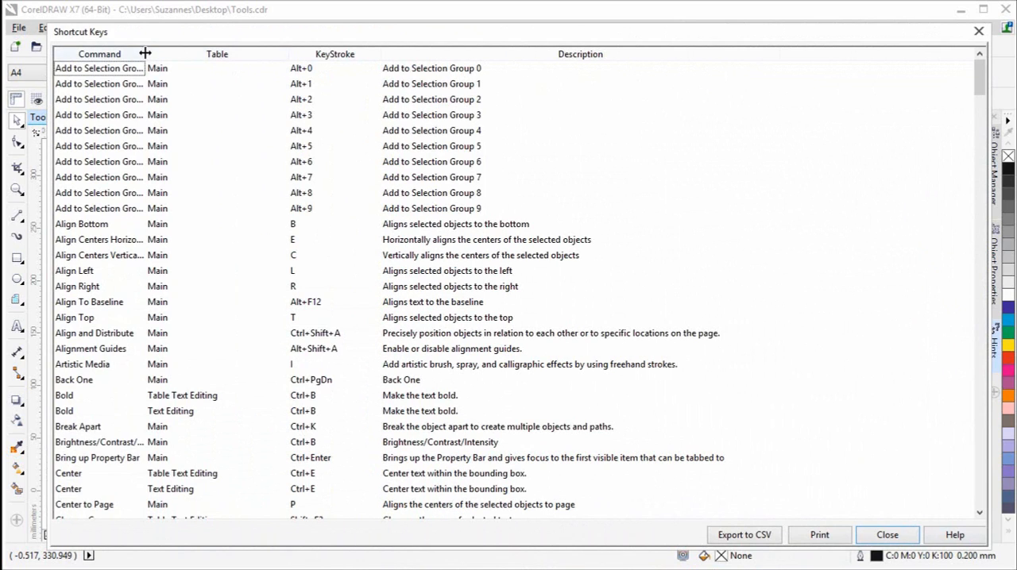
drag(206, 57, 209, 59)
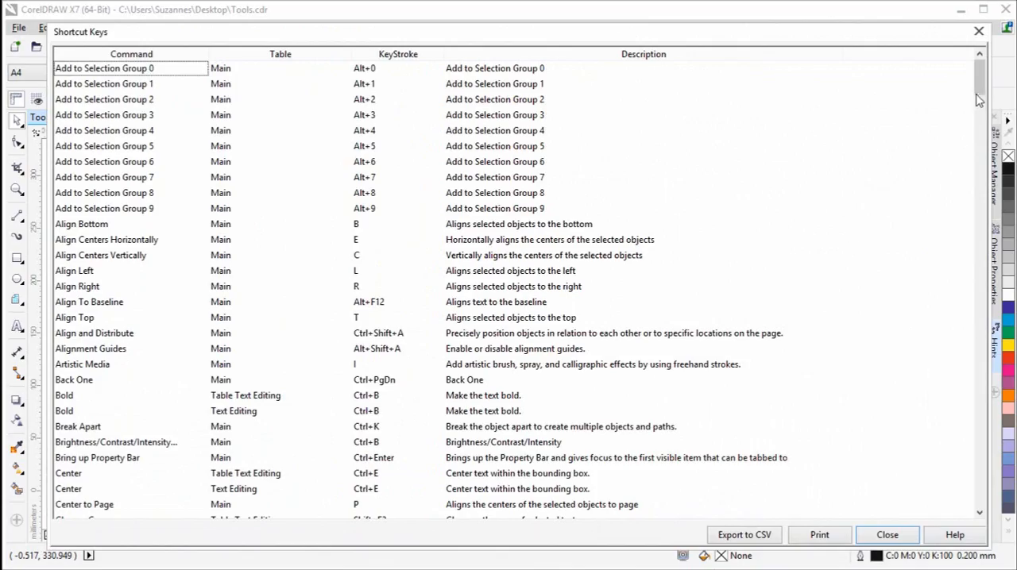
- Browse the shortcut list and sort it by keystroke, close it and accept the customization options
drag(981, 86, 944, 91)
click(397, 56)
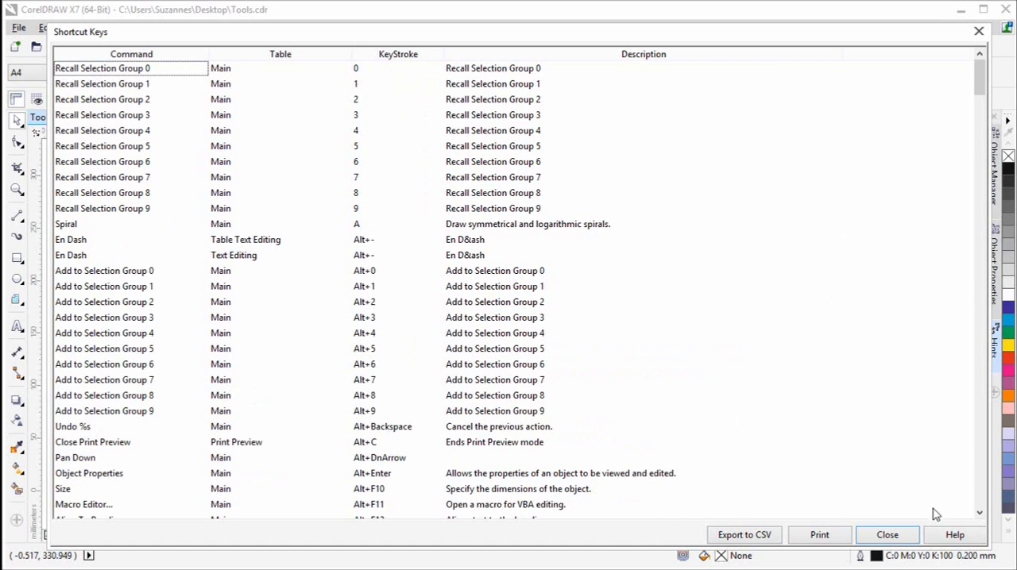
click(884, 536)
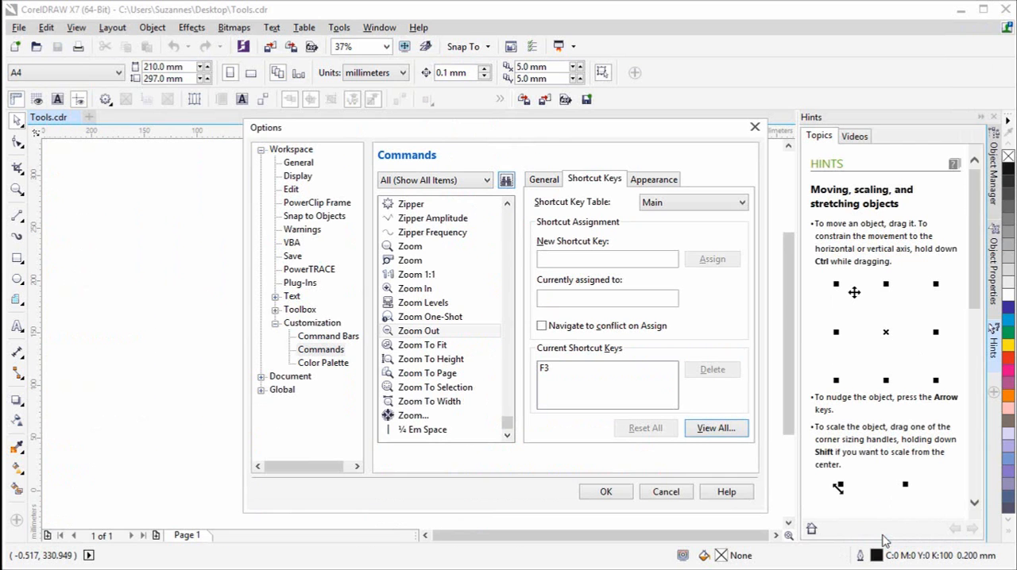
click(606, 492)
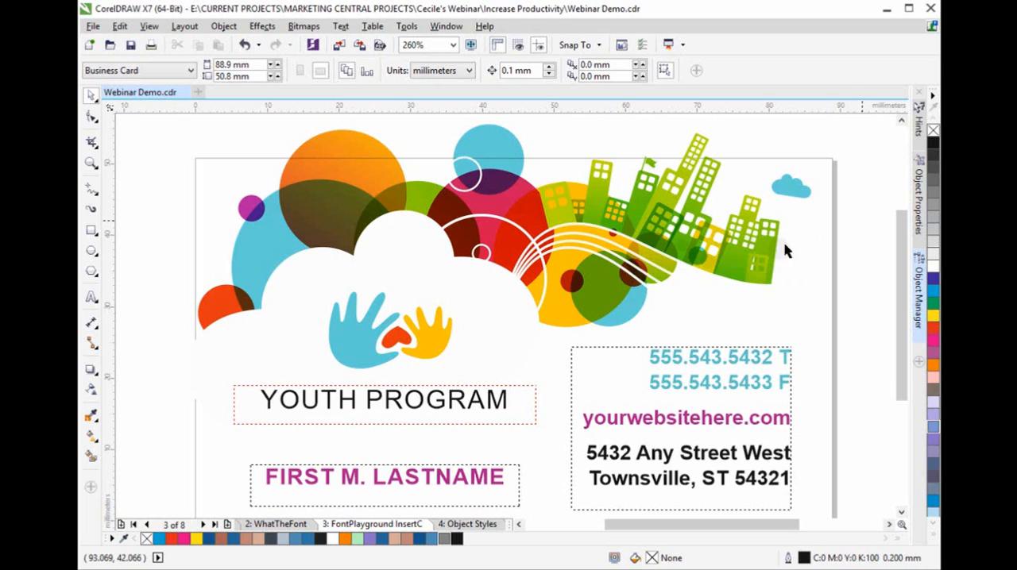
- Select the YOUTH PROGRAM text on the business card and look through the available fonts without changing the font
click(507, 404)
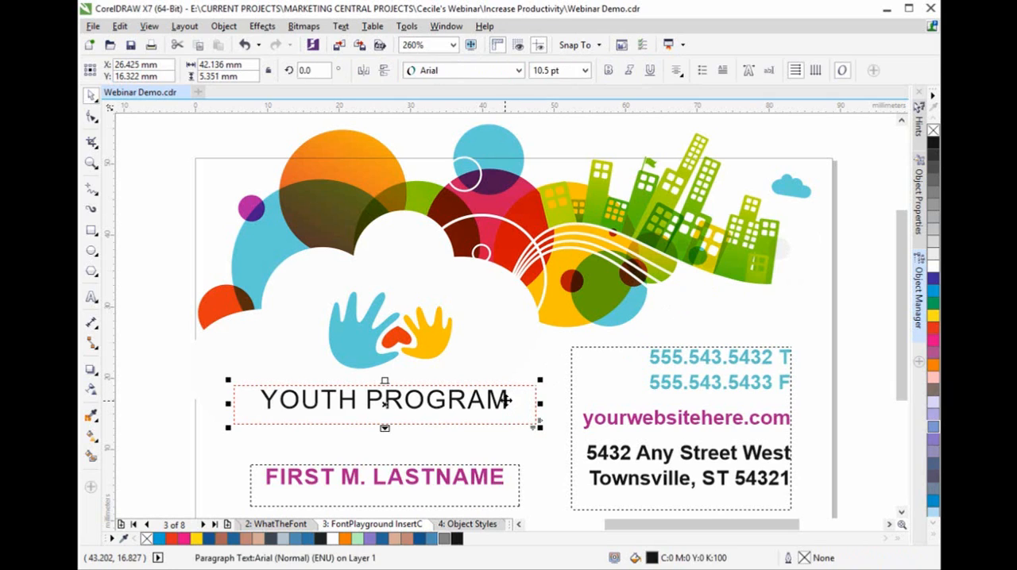
click(520, 73)
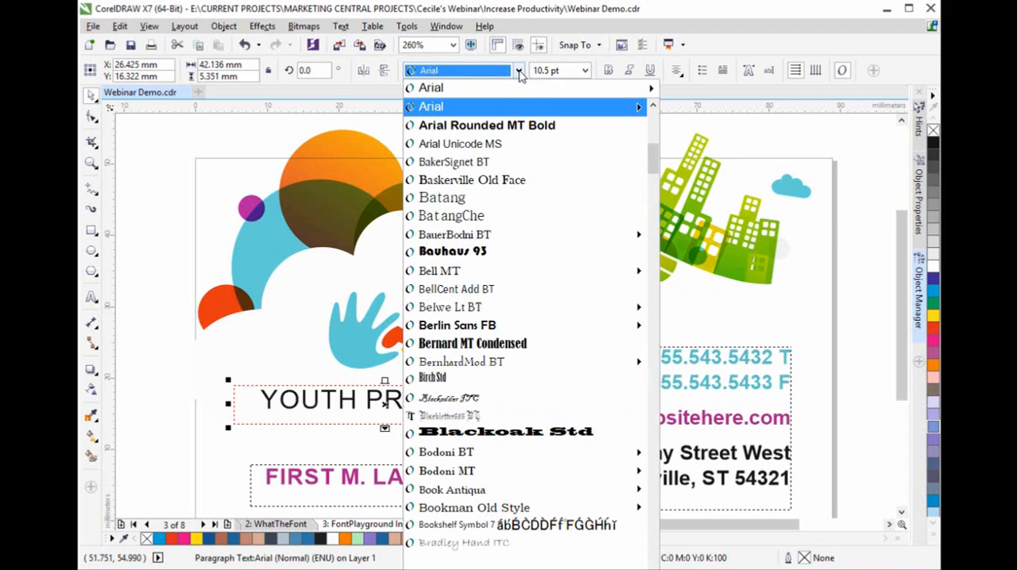
click(523, 74)
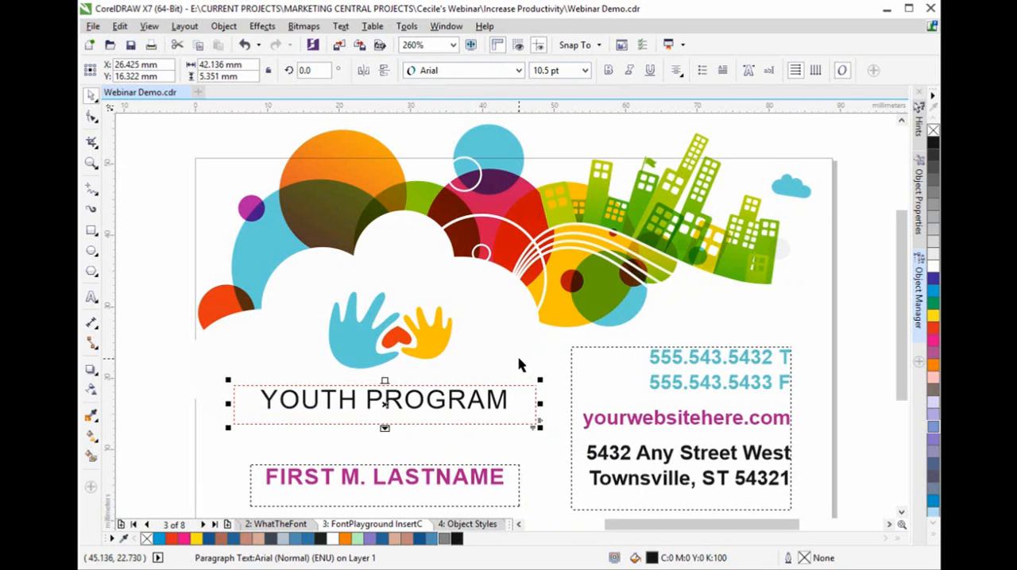
- Open the Font Playground for the selected text and add another font sample
click(341, 27)
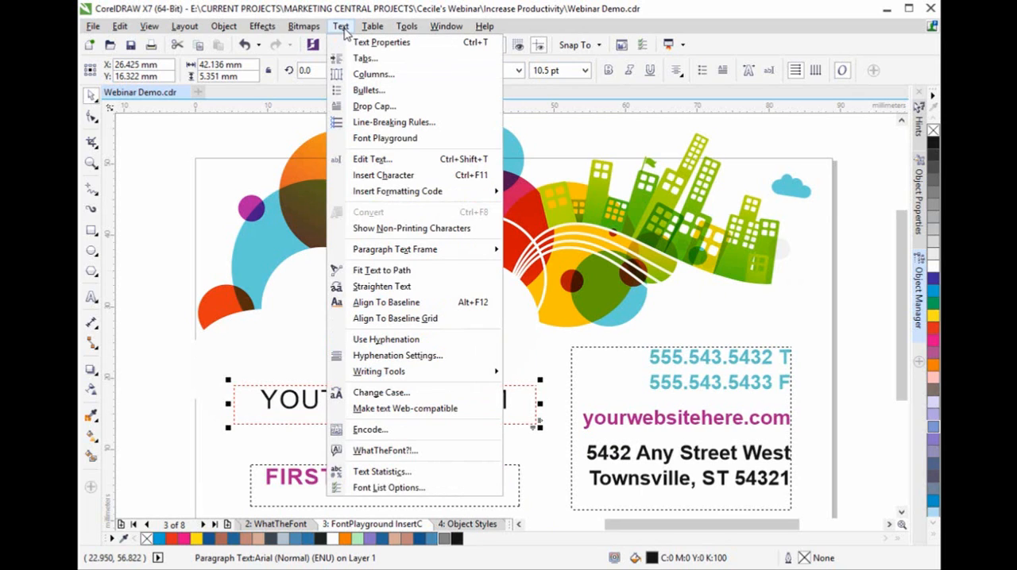
click(451, 148)
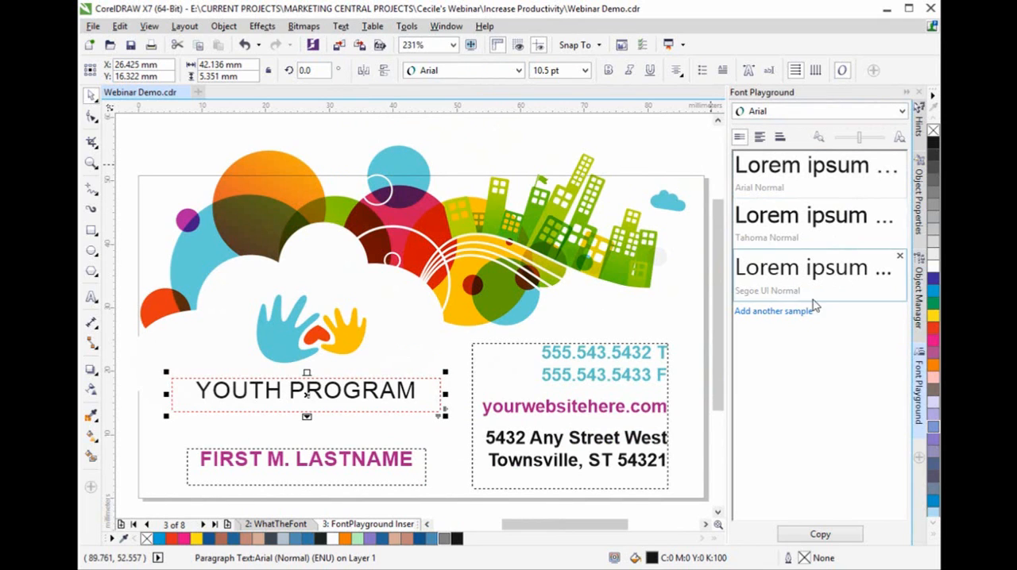
click(789, 312)
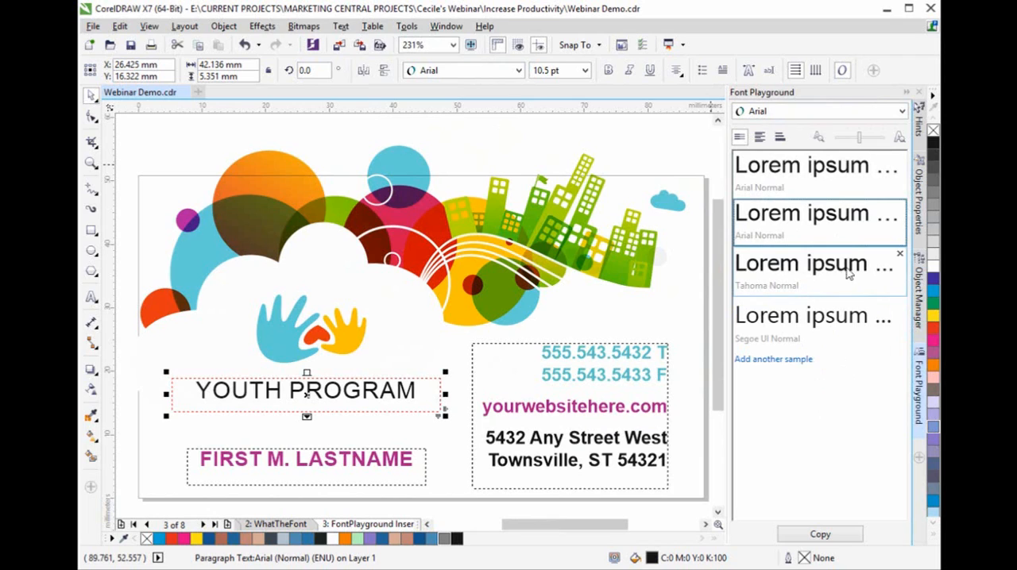
- Replace the words Lorem ipsum in the first Font Playground sample with Youth Program
click(742, 167)
click(741, 167)
drag(821, 171, 924, 171)
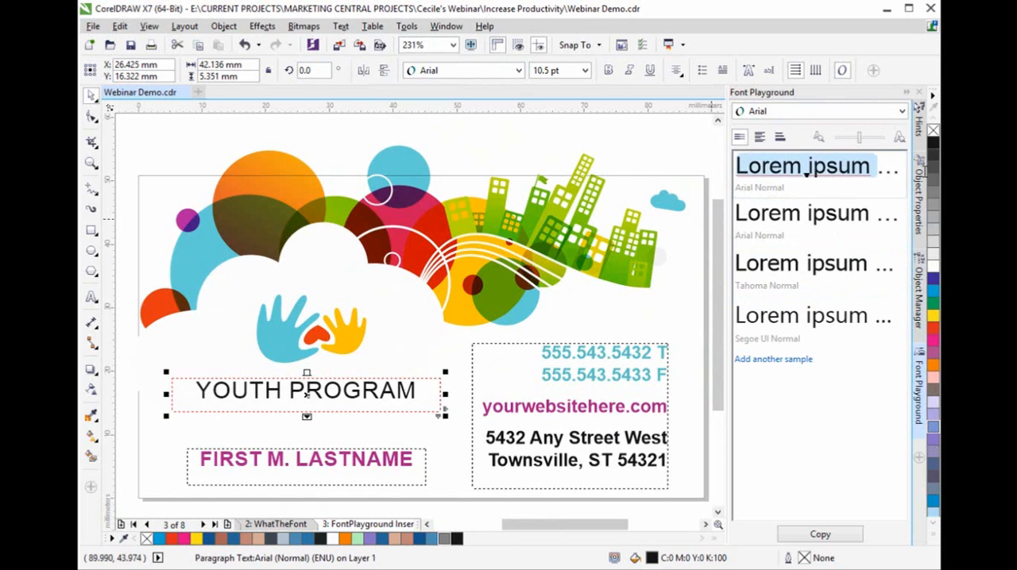
text(Youth )
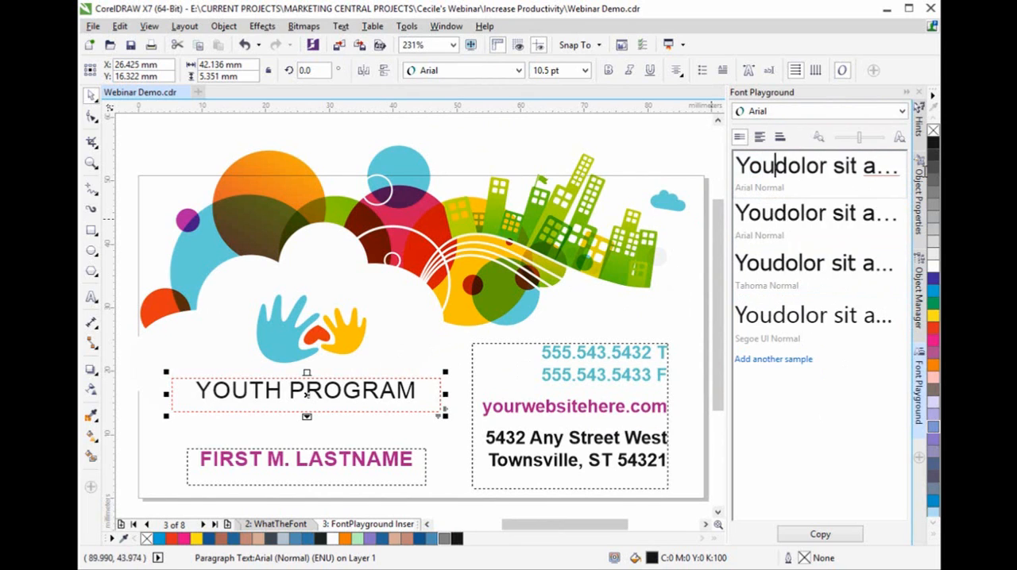
text(Program)
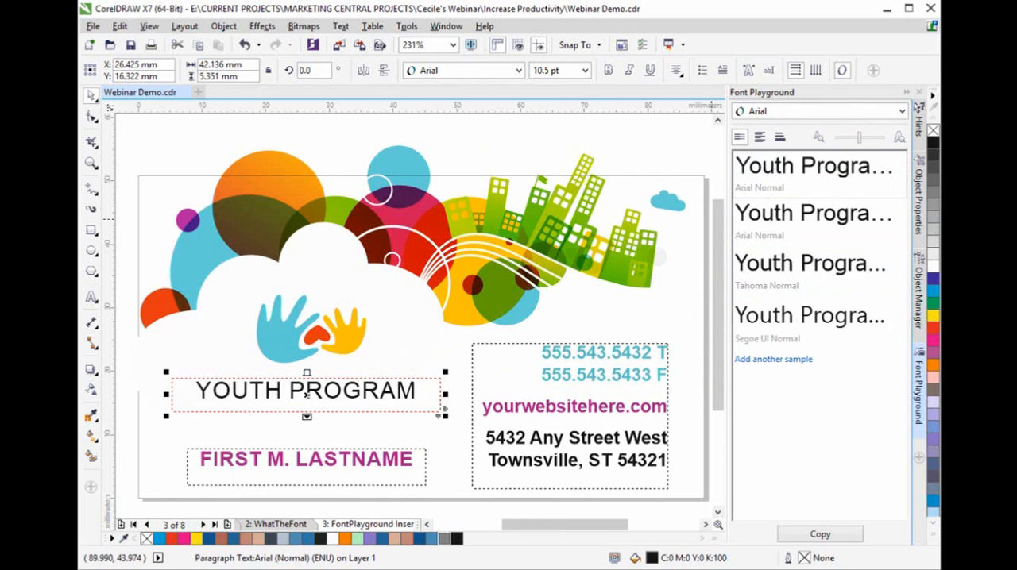
key(Return)
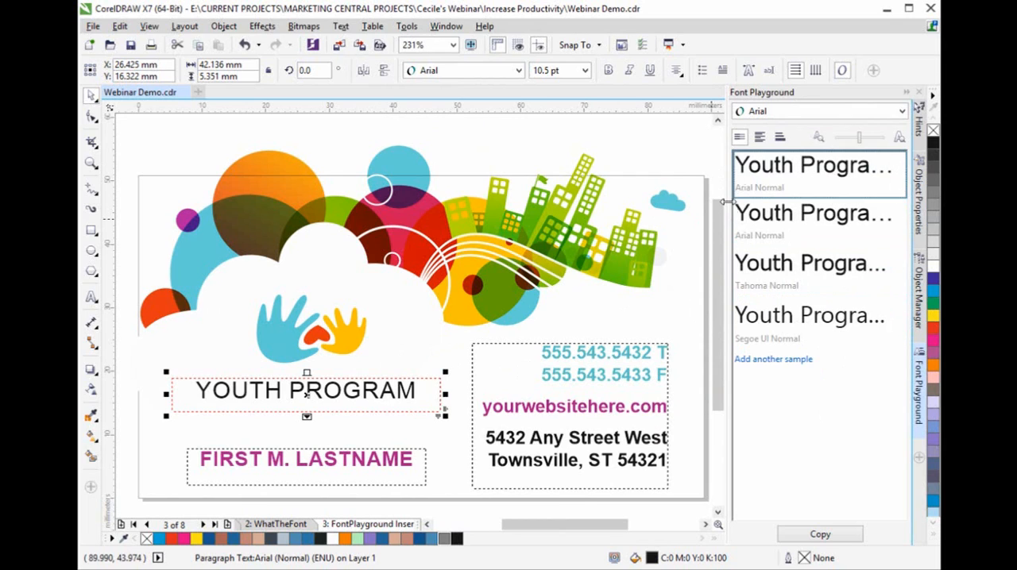
- Widen the Font Playground docker and delete the leftover placeholder text after Youth Program in the first sample
drag(724, 206, 690, 210)
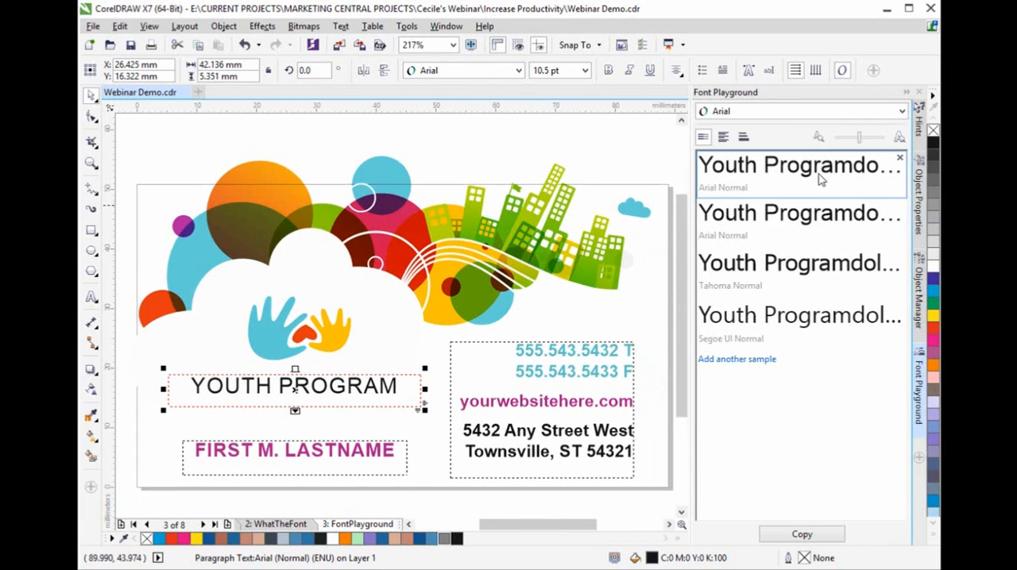
click(858, 174)
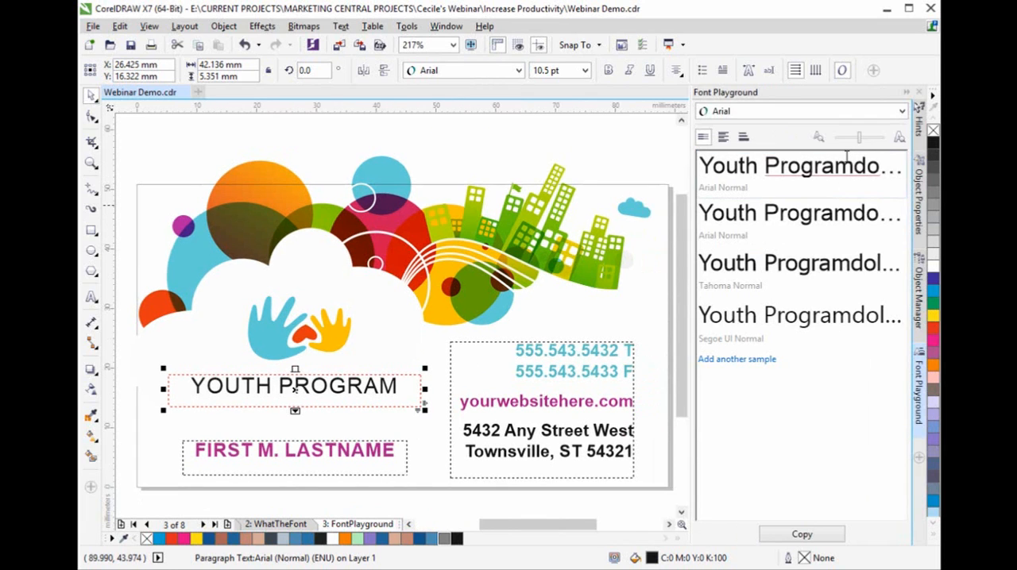
key(Delete)
key(Delete)
key(Delete)
key(Delete)
key(Delete)
key(Delete)
key(Delete)
key(Delete)
key(Delete)
key(Delete)
key(Delete)
key(Delete)
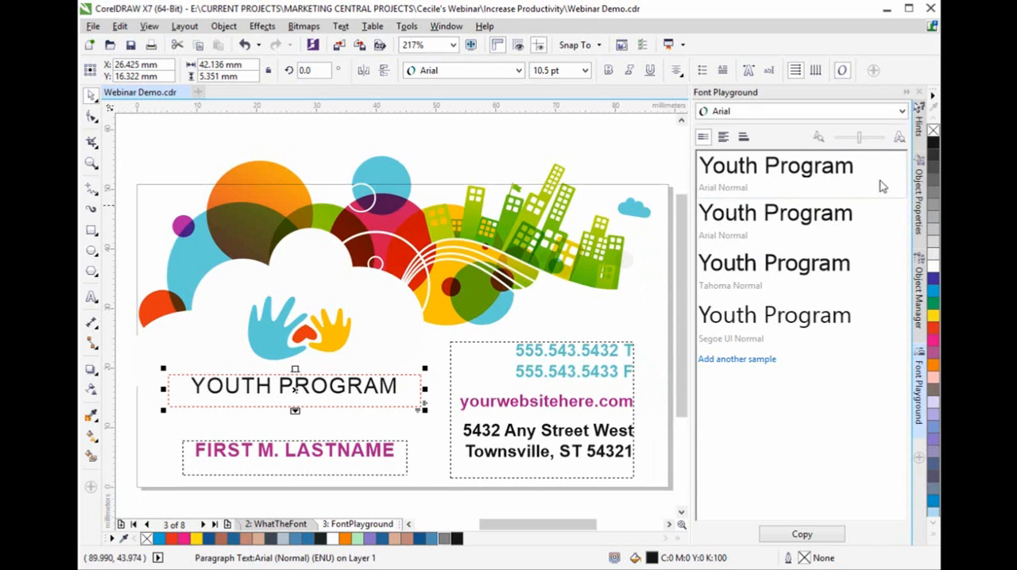
- Set the first sample's font to Segoe Print and select the Arial sample below it
click(904, 111)
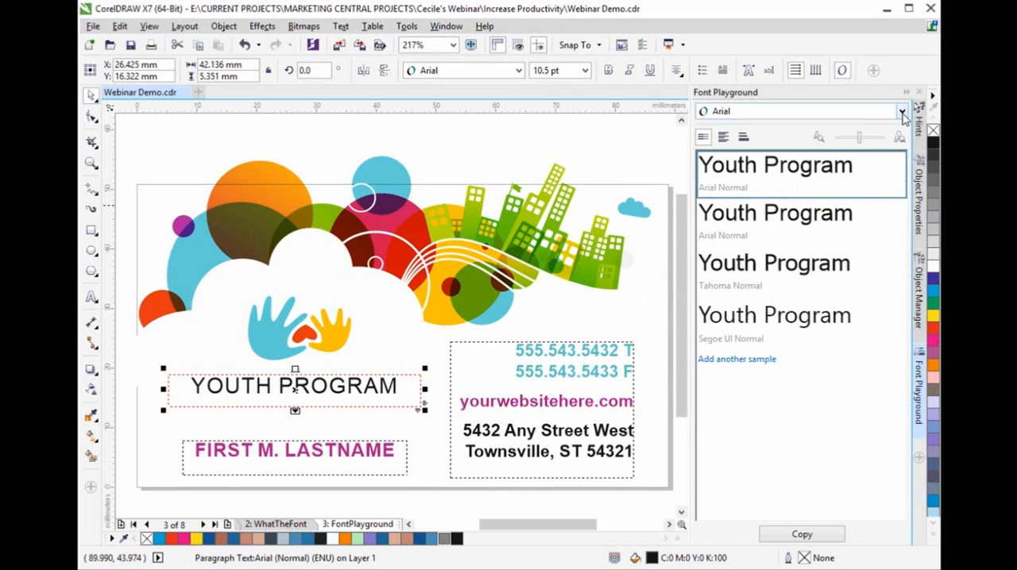
click(902, 112)
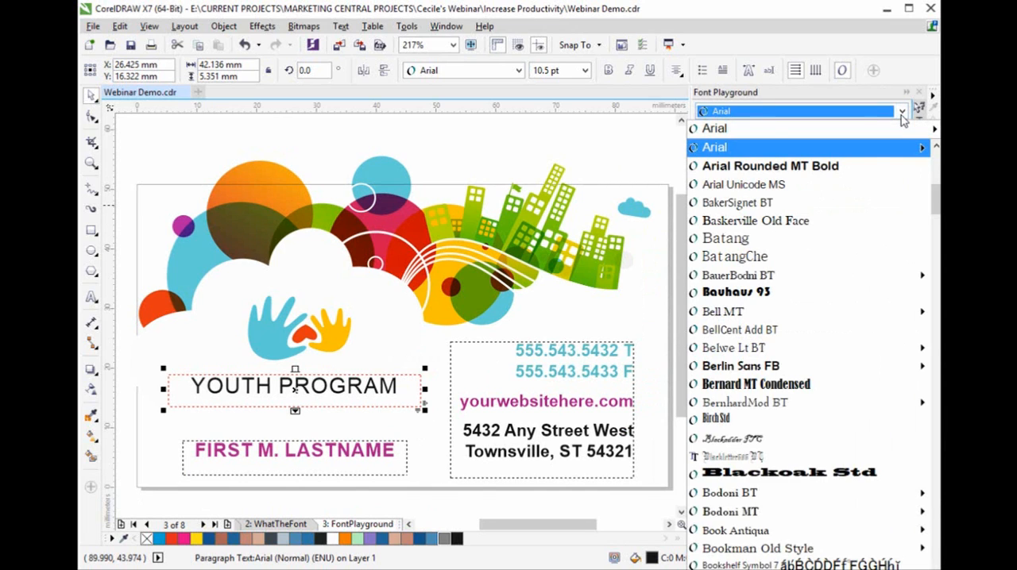
text(s)
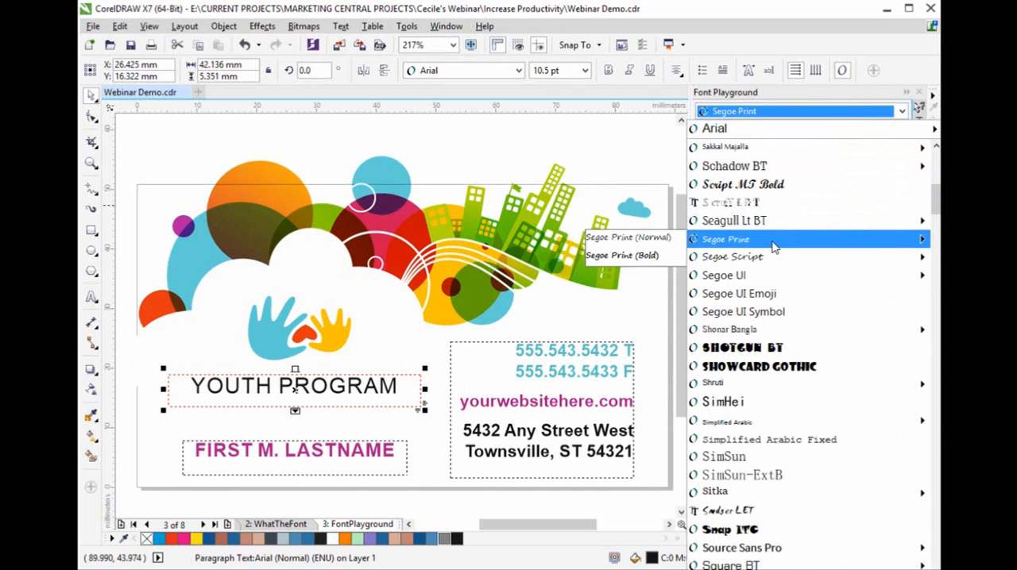
click(774, 247)
click(851, 247)
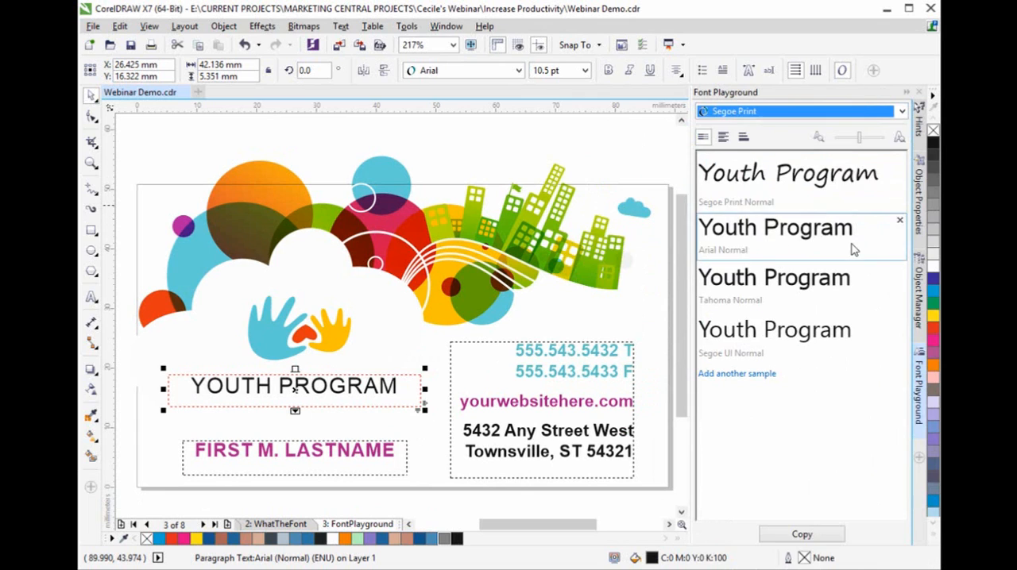
- Set the second Font Playground sample to Seagull Lt BT and the third sample, in Tahoma, to Gabriola
click(901, 112)
text(s)
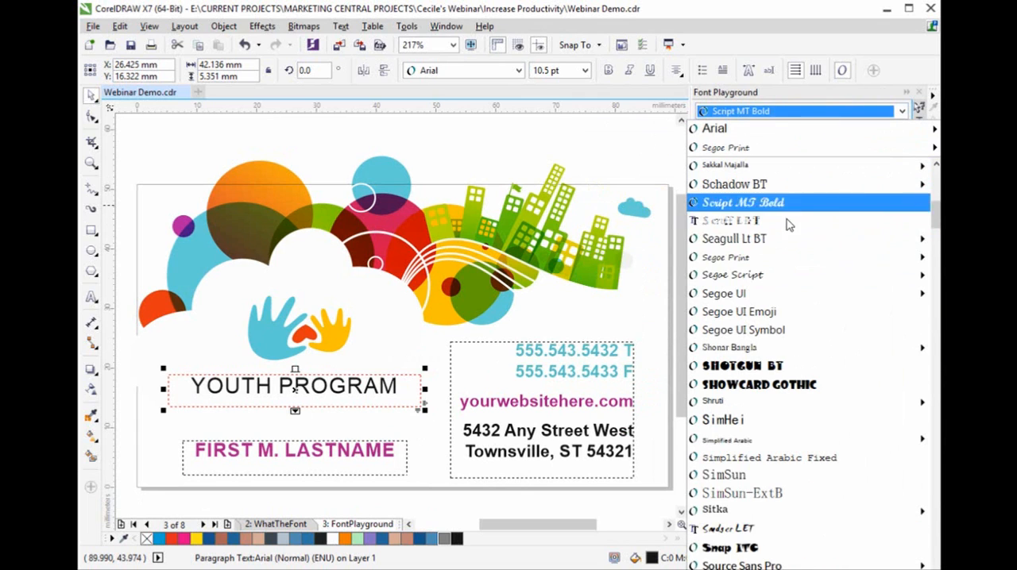
click(762, 238)
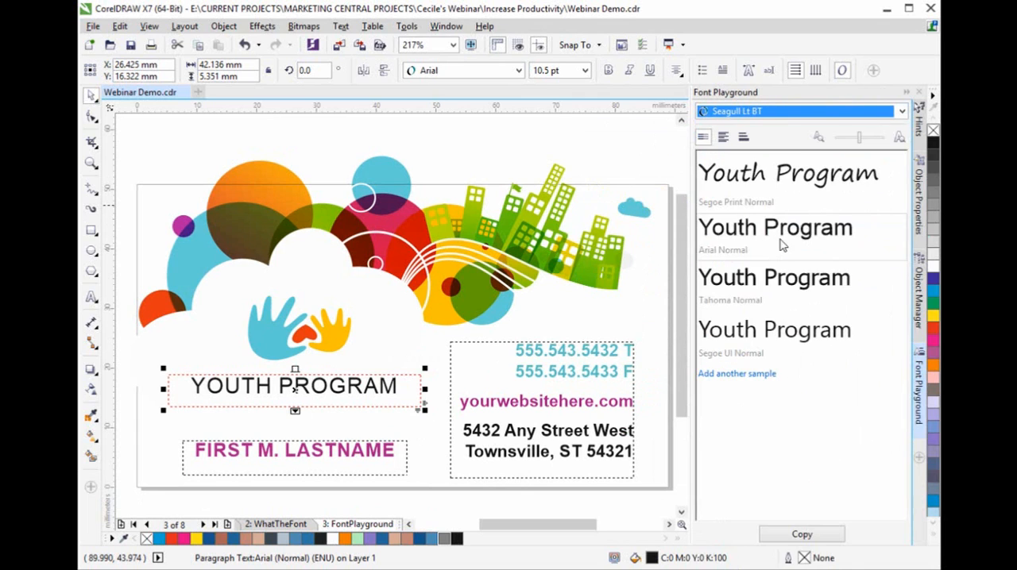
click(851, 294)
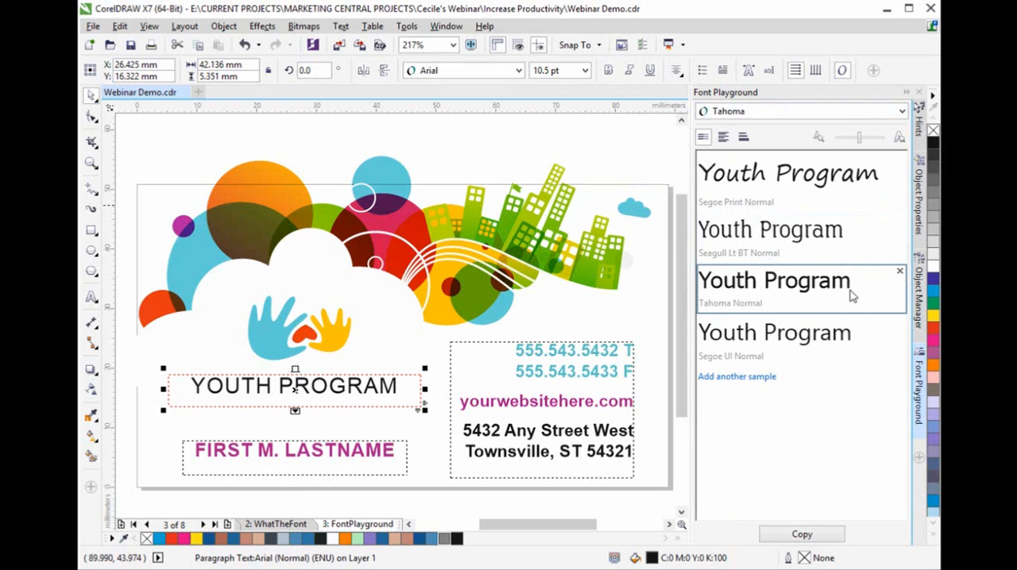
click(902, 112)
text(g)
click(783, 202)
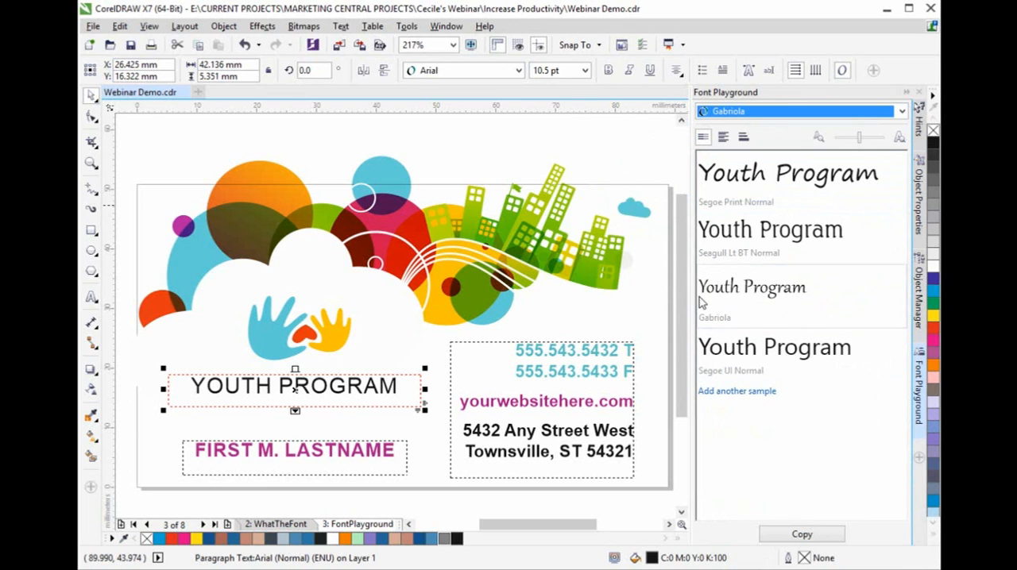
- Try larger and smaller preview sizes for the Font Playground samples and leave them slightly enlarged
mouse_move(858, 138)
mouse_down()
mouse_move(875, 138)
mouse_move(860, 138)
mouse_up()
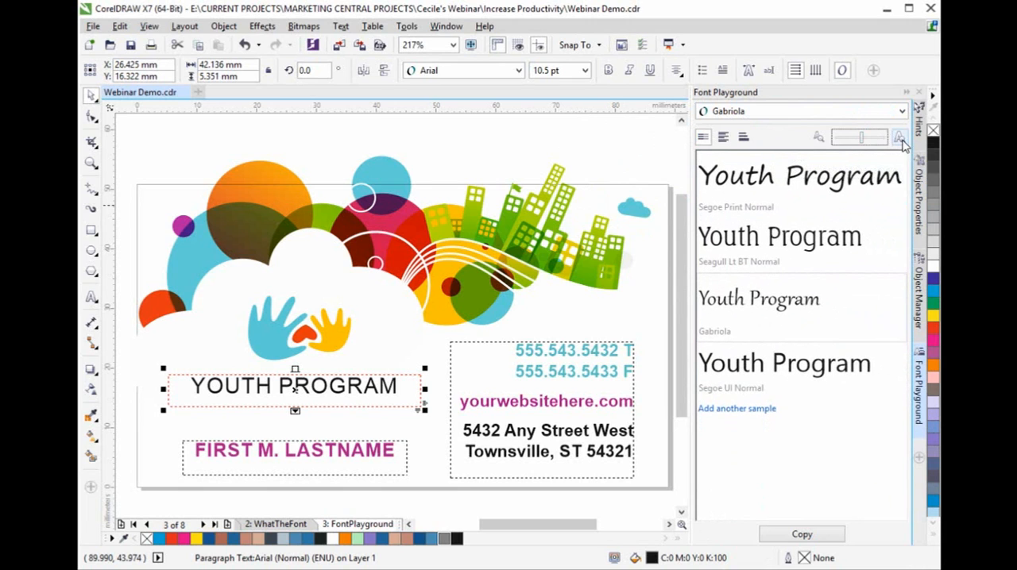
click(900, 139)
click(818, 137)
click(864, 141)
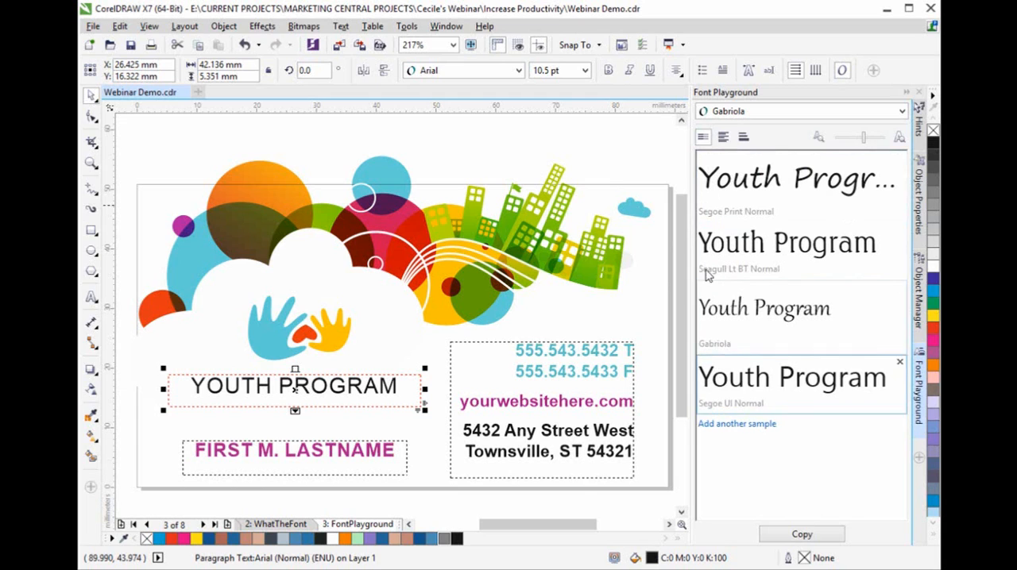
- Preview the font samples in the multi-line and waterfall views, and return to the single-line view
click(724, 138)
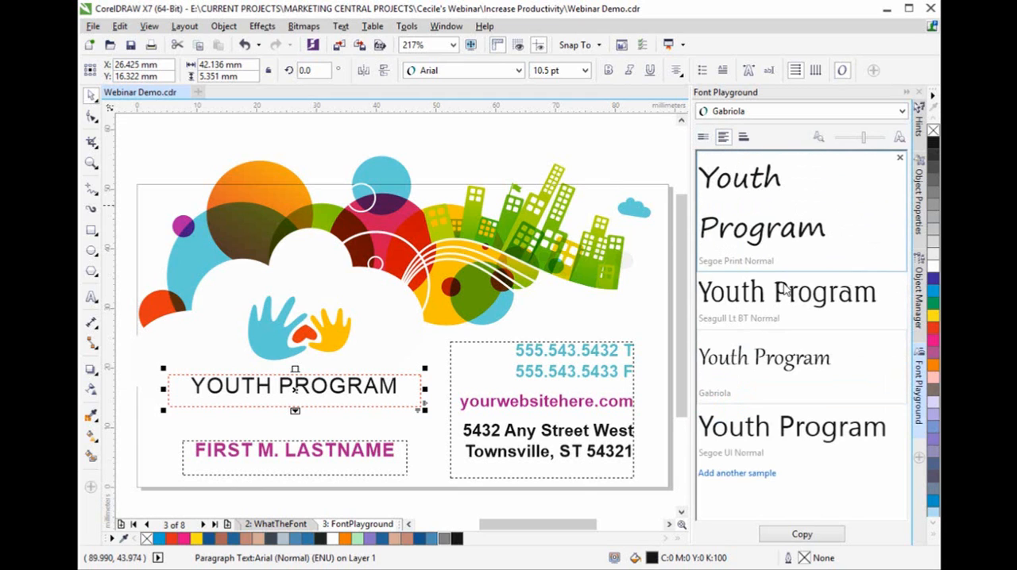
click(744, 137)
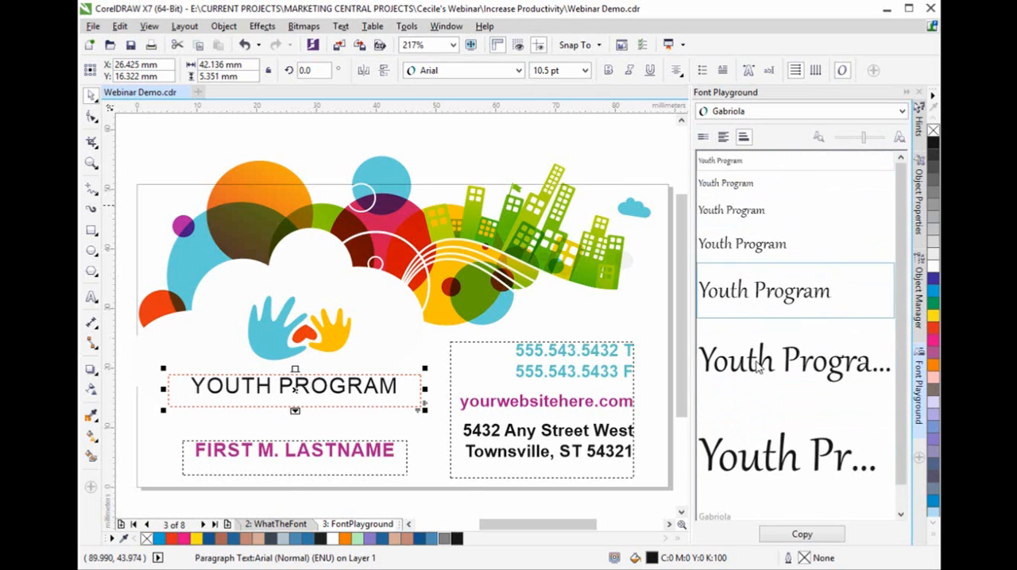
click(703, 136)
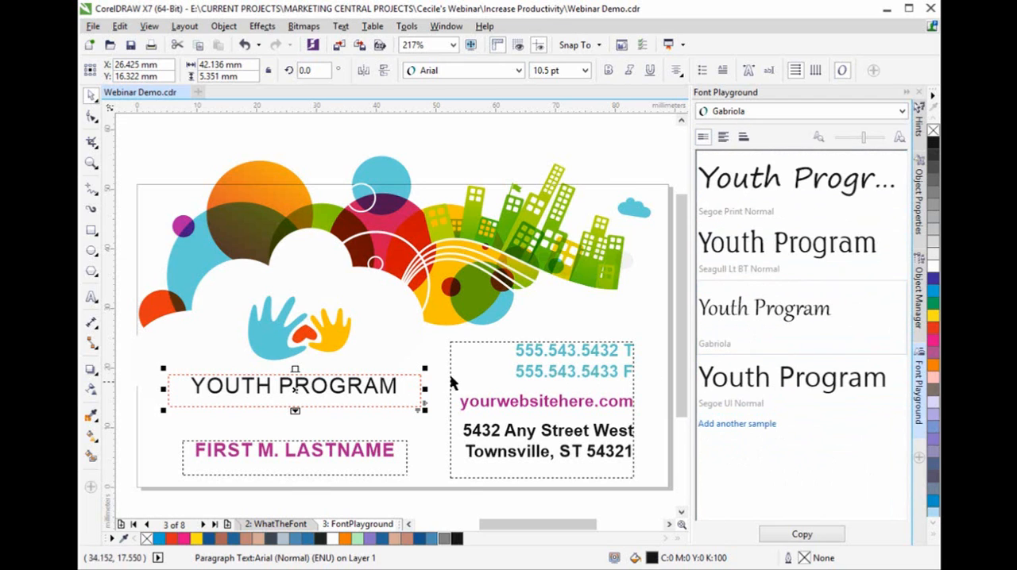
- Place the Seagull Lt BT sample on the page above the card and delete the original YOUTH PROGRAM text
click(773, 260)
drag(773, 266, 428, 142)
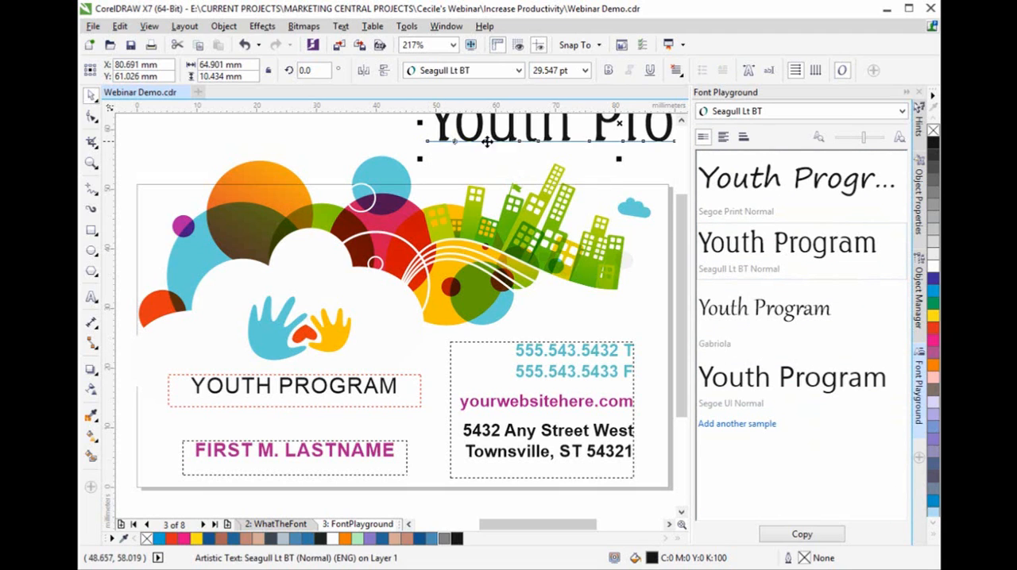
click(356, 390)
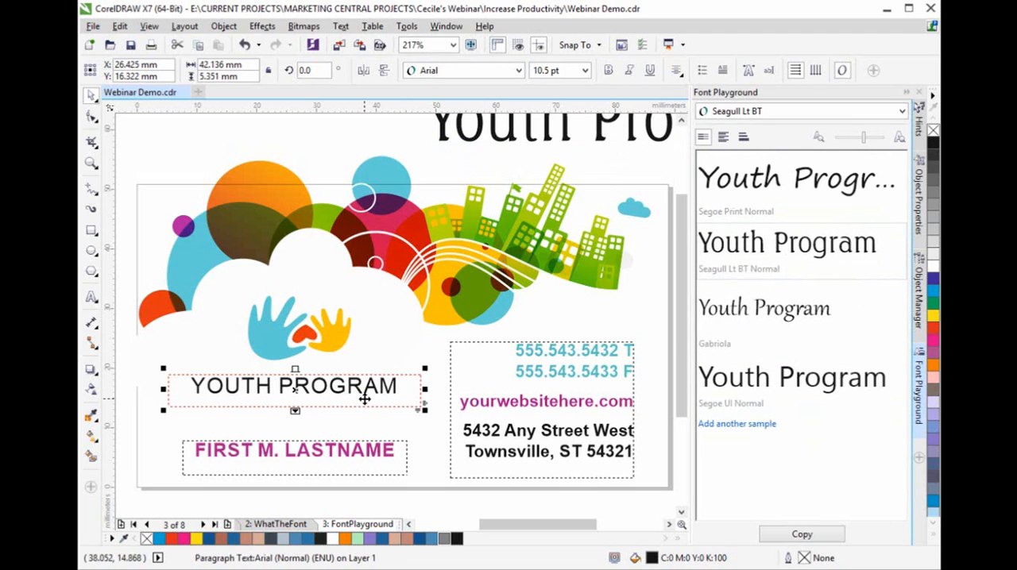
key(Delete)
- Move the Seagull Lt BT title beneath the hands artwork and scale it to about 42 mm wide
click(565, 139)
drag(565, 140, 303, 406)
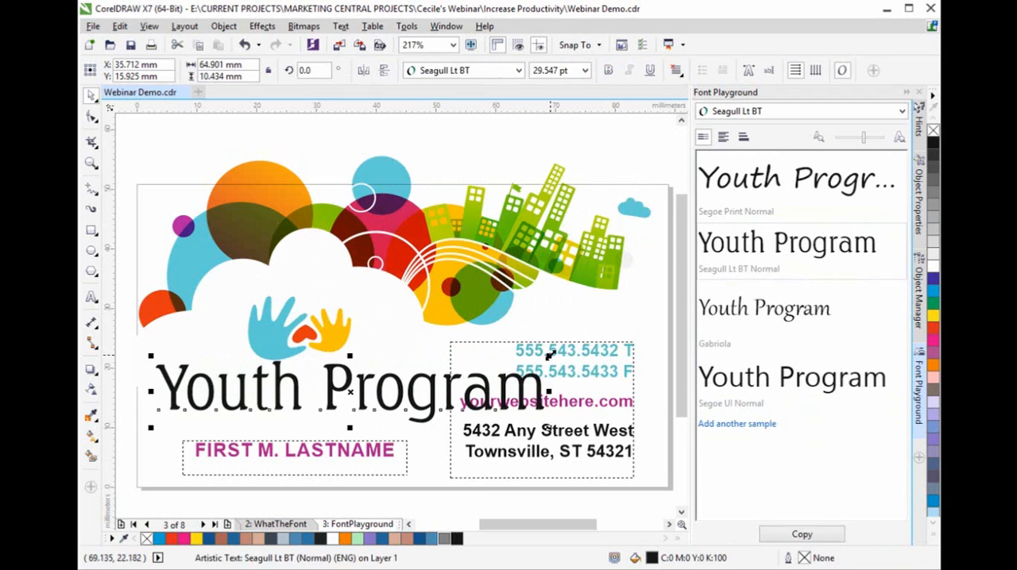
drag(550, 355, 413, 377)
drag(286, 398, 294, 390)
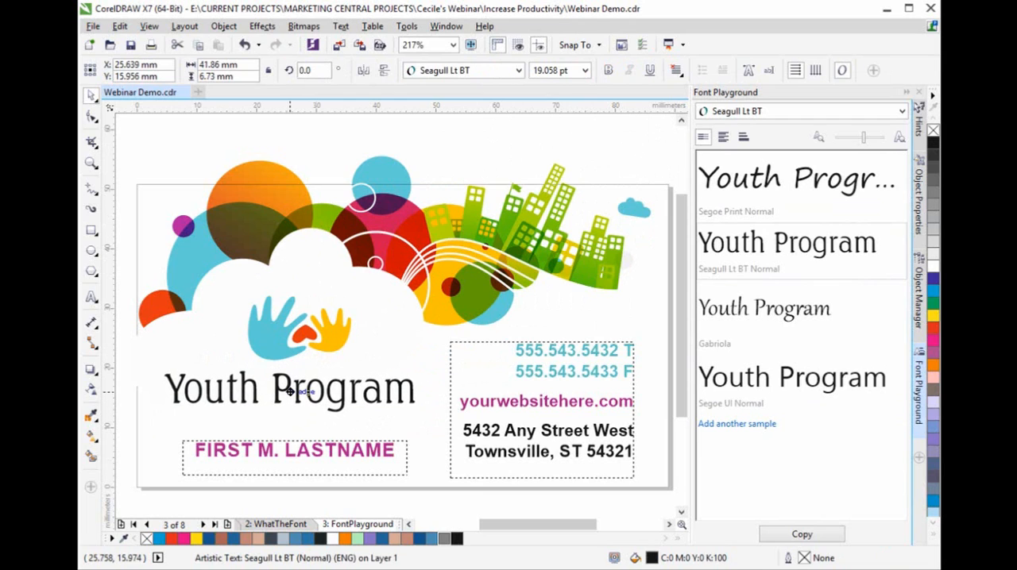
- Select the name text on the card and replace the Font Playground sample text with First Name
click(373, 453)
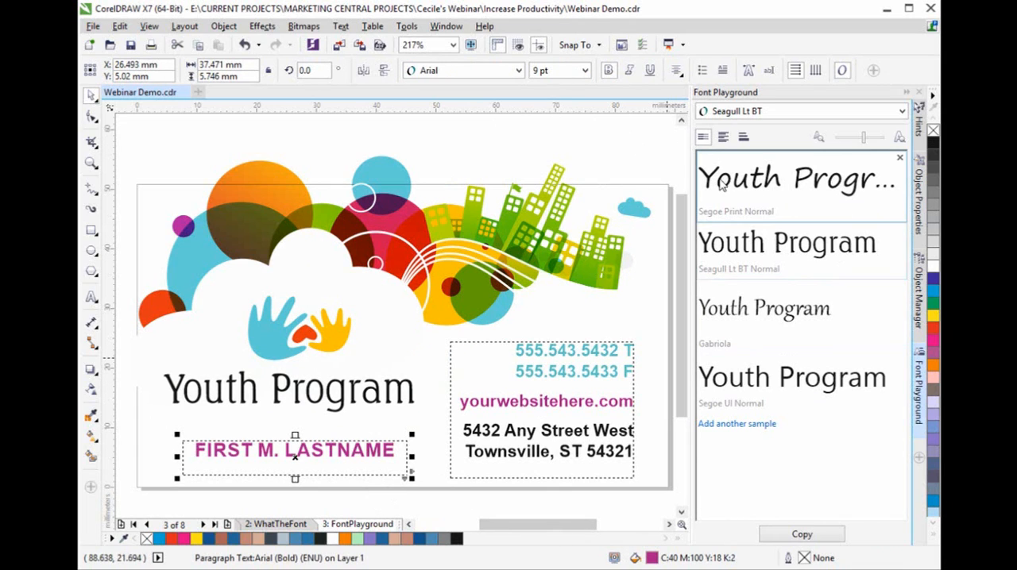
click(719, 181)
text(First N)
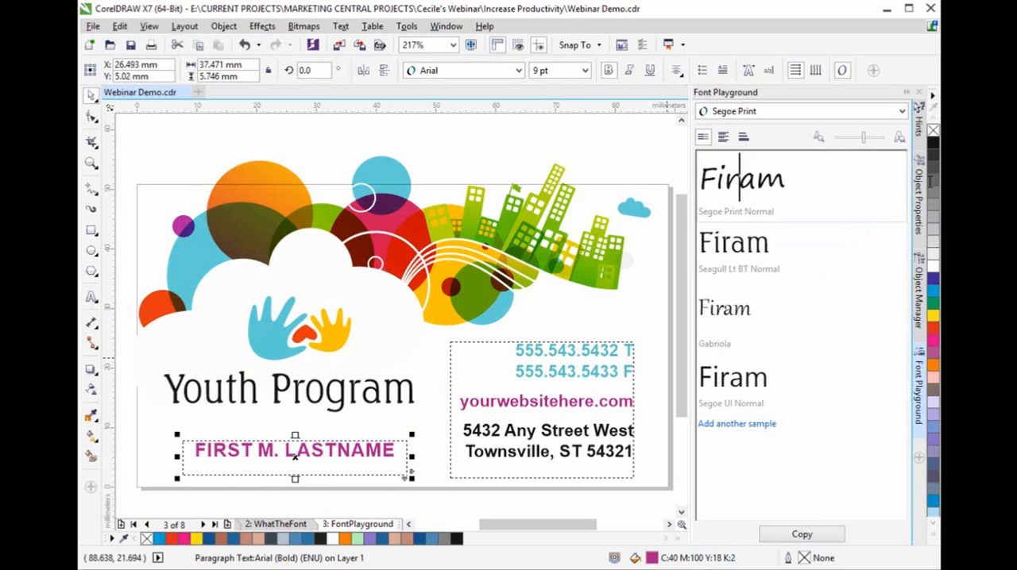
text(ameam)
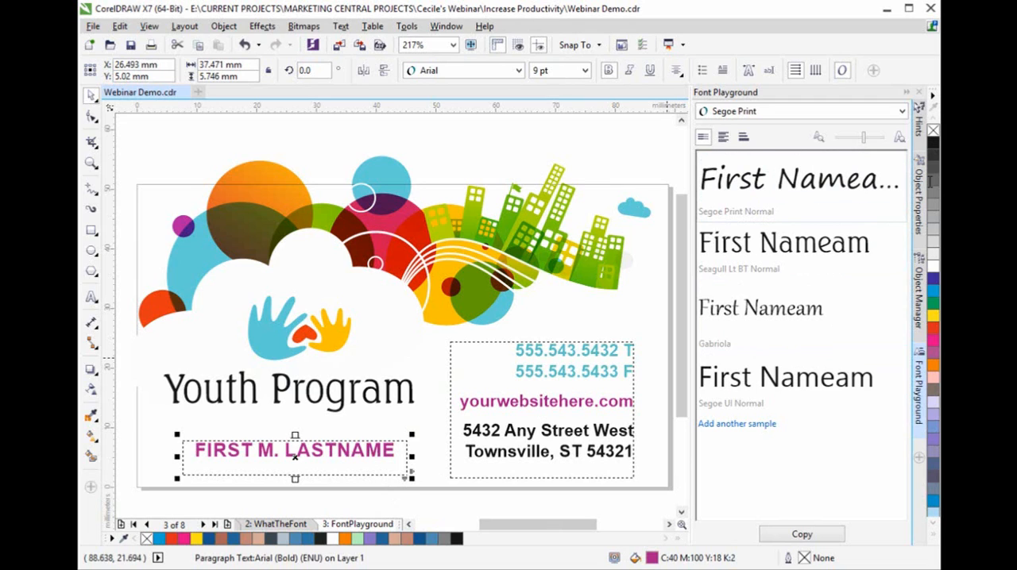
key(Delete)
key(Delete)
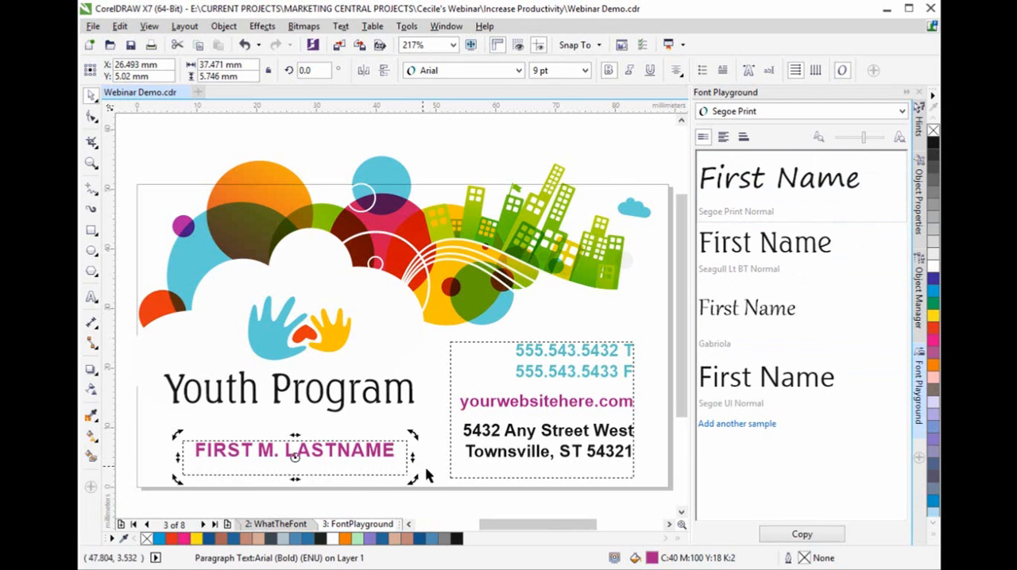
- Replace the card's name text with the Segoe UI First Name sample, scaled to about 28 mm wide and centred under Youth Program
key(Delete)
drag(773, 389, 262, 438)
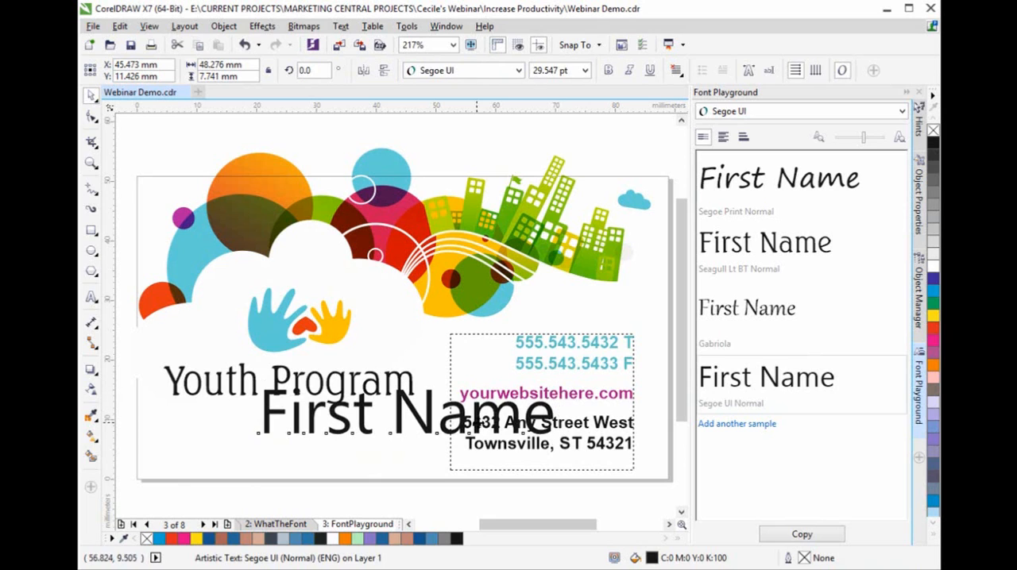
drag(558, 384, 433, 410)
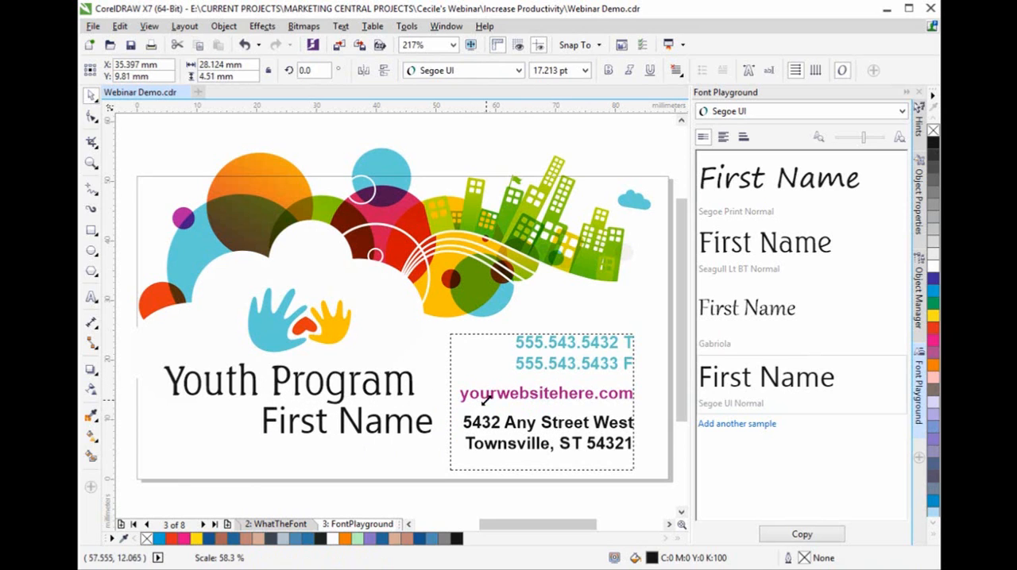
drag(351, 416, 285, 424)
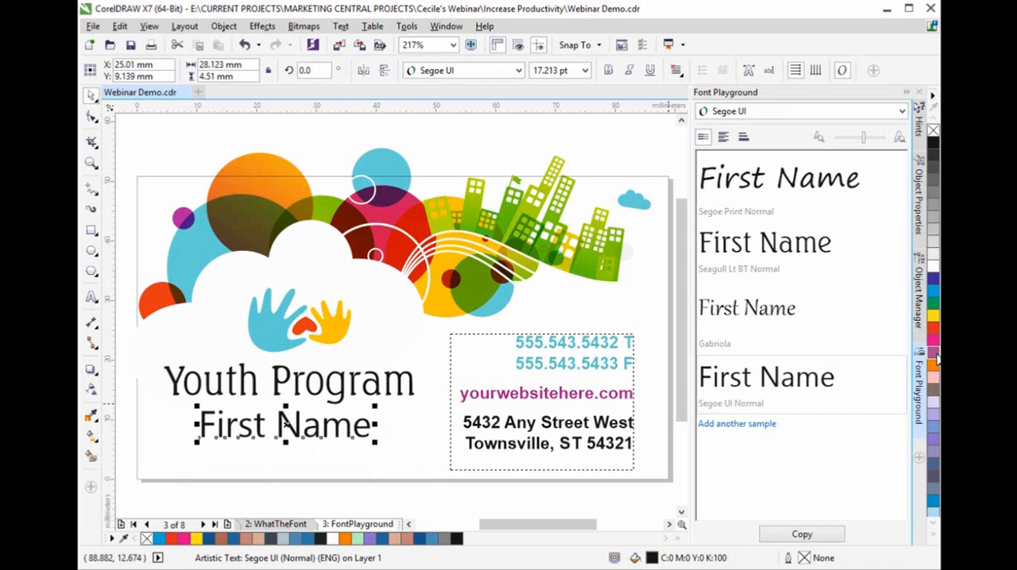
key(ctrl+z)
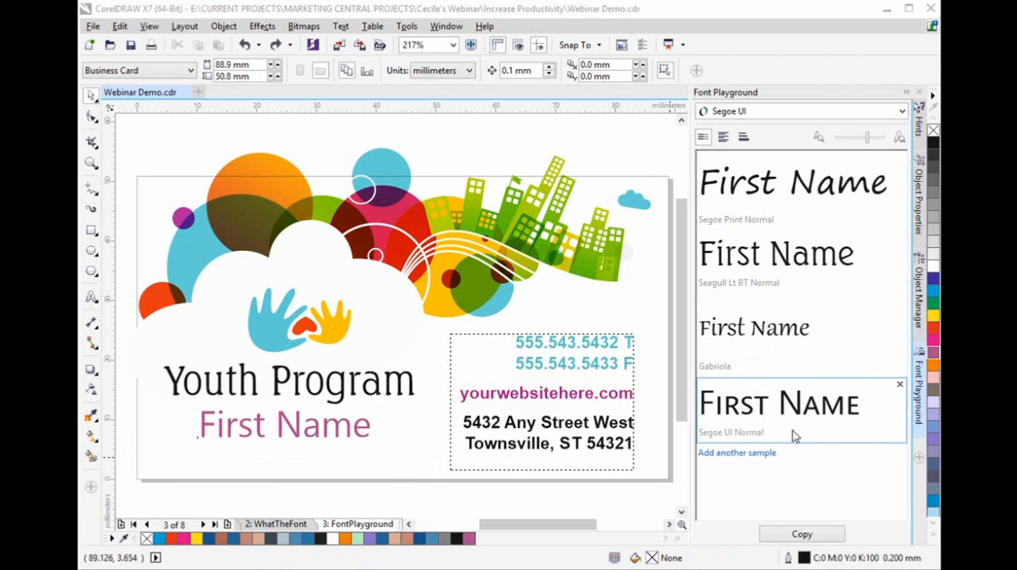
- Examine the OpenType small caps variants available for the Segoe UI First Name sample
click(847, 412)
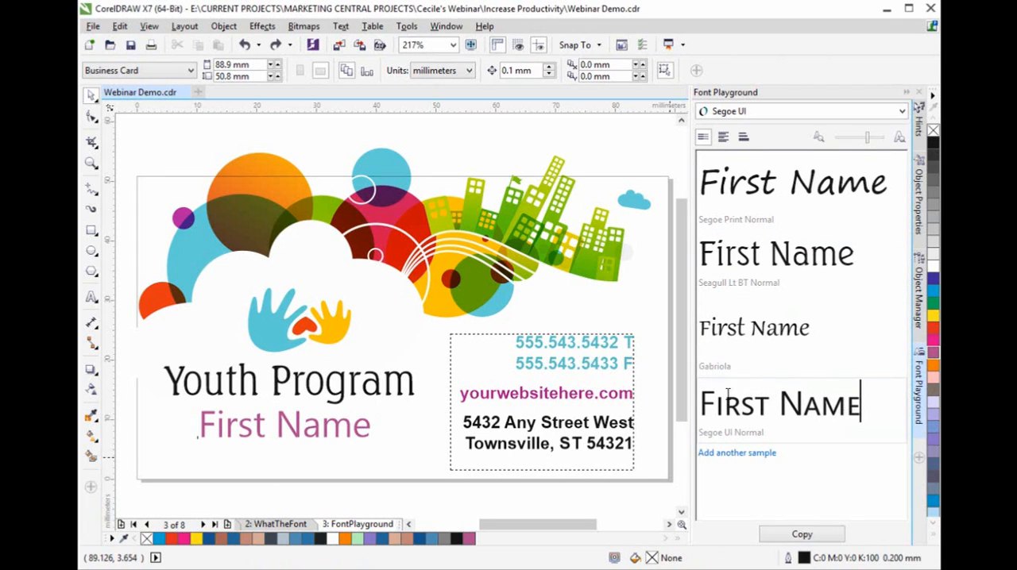
drag(728, 395, 700, 395)
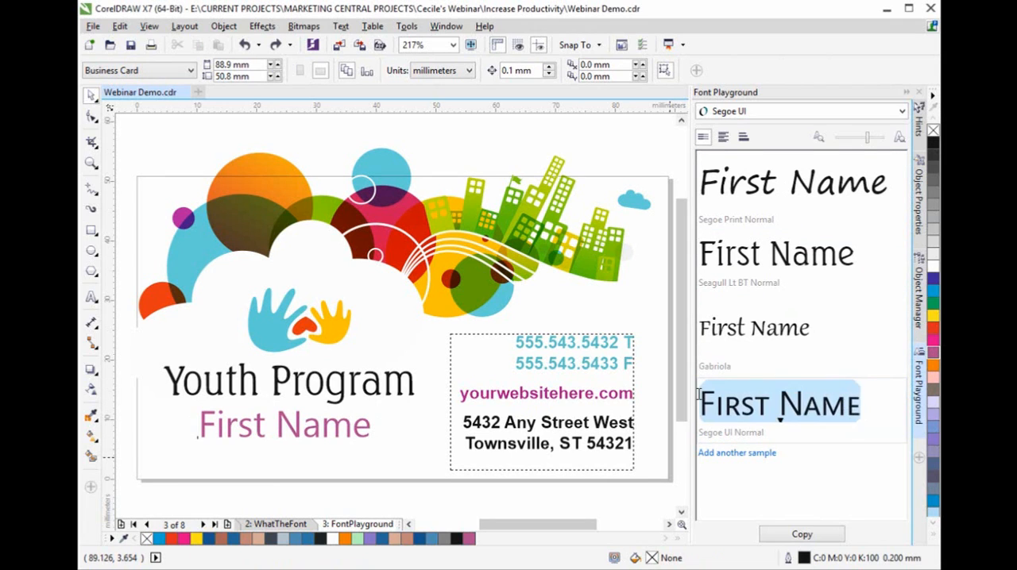
click(782, 427)
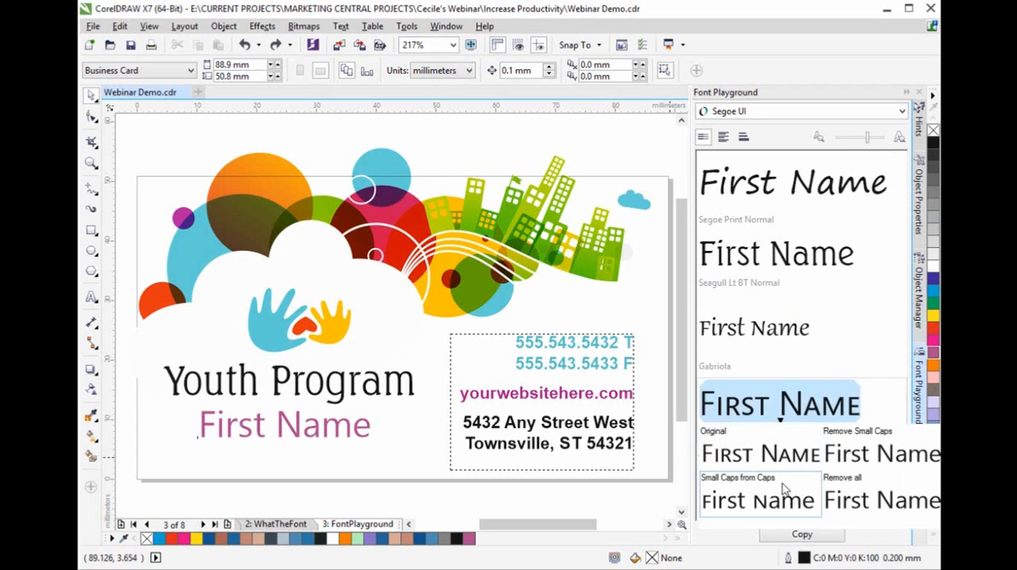
click(718, 517)
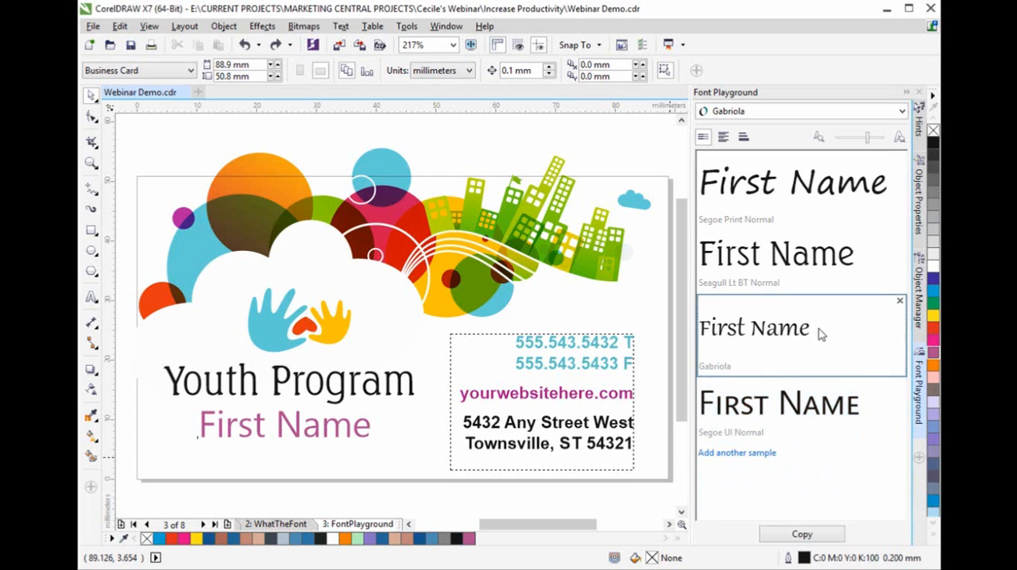
- Apply the OpenType Small Caps variant to the Gabriola First Name sample
drag(810, 328, 702, 327)
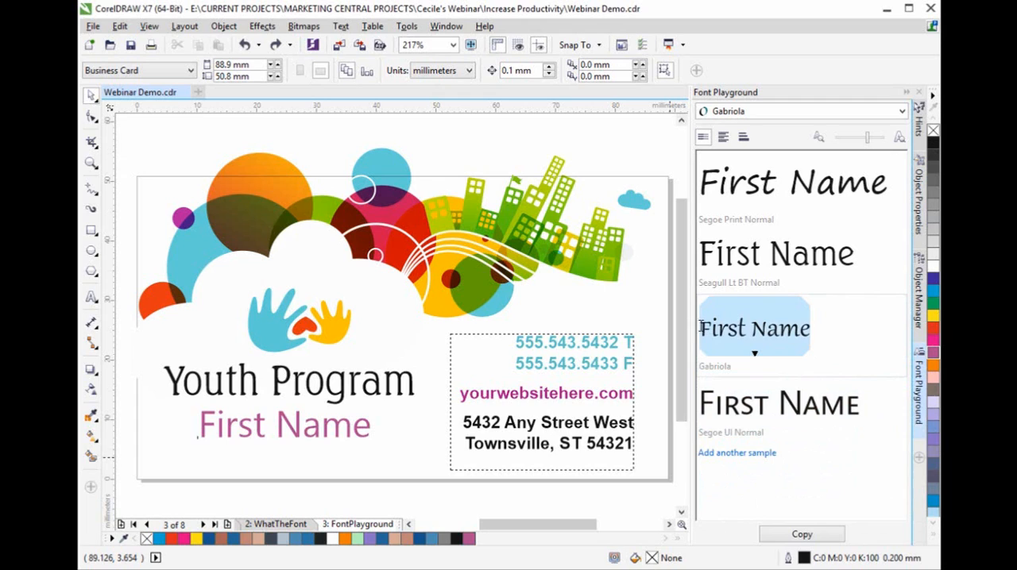
click(756, 357)
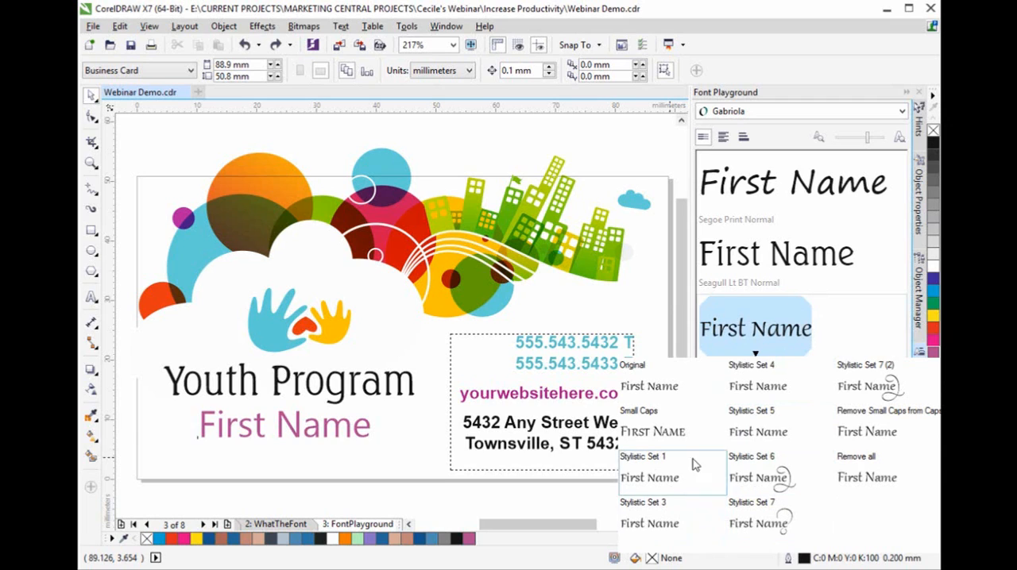
click(671, 438)
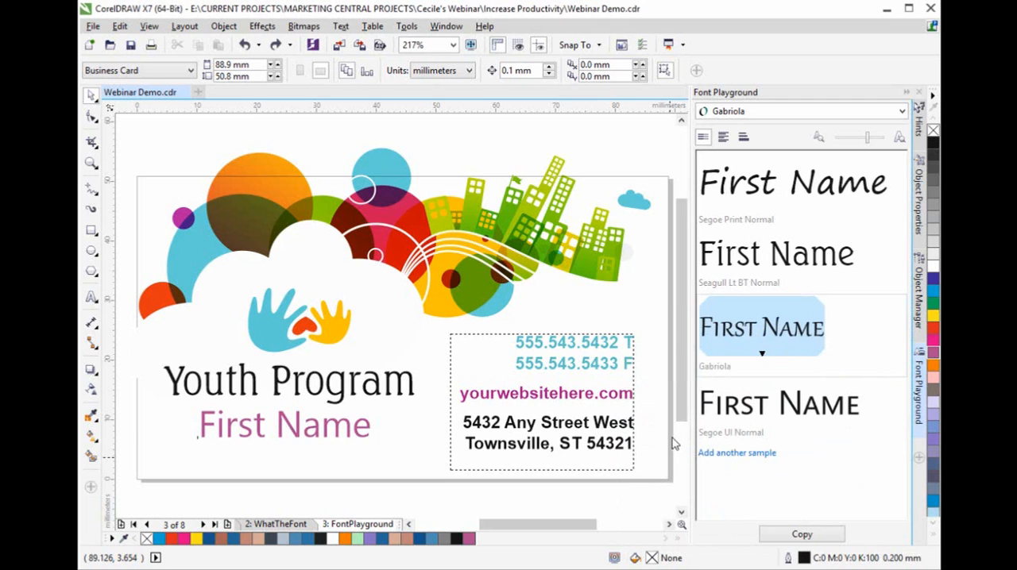
- Replace the purple First Name text on the card with the Gabriola small caps sample, positioned beneath Youth Program
click(361, 429)
key(Delete)
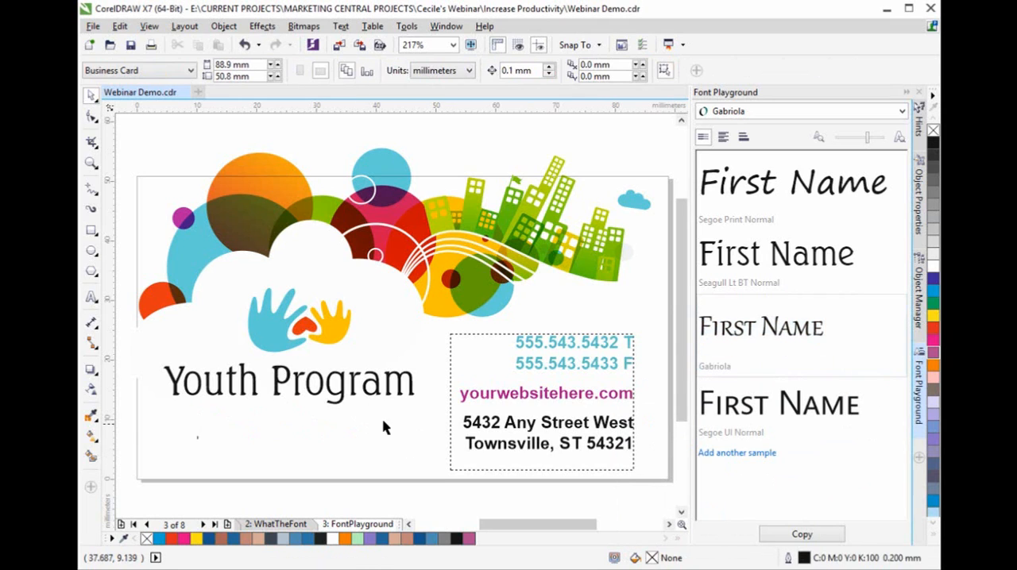
drag(787, 336, 252, 443)
drag(399, 418, 328, 433)
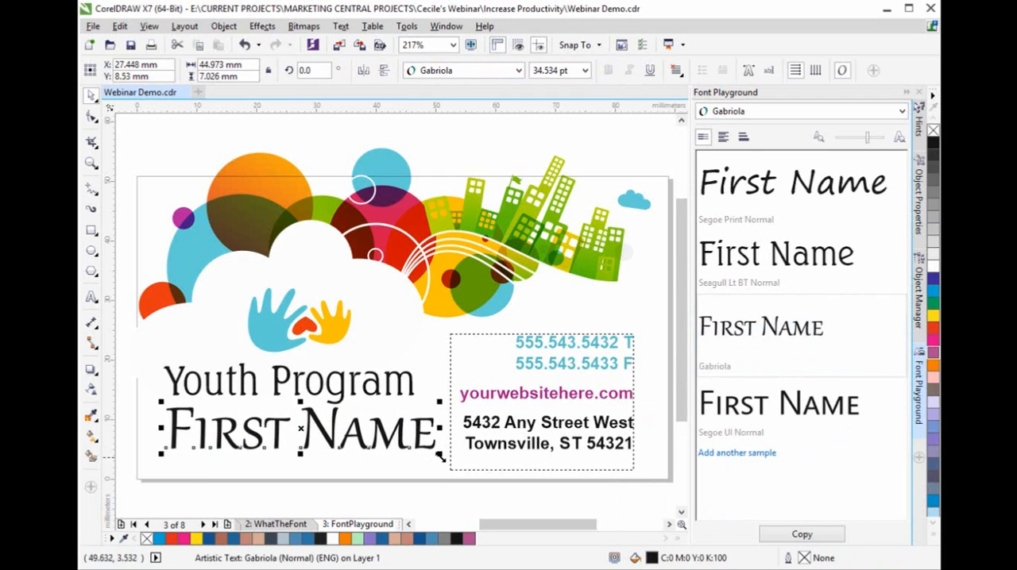
- Scale the Gabriola name to about 36 mm wide, centred under Youth Program, and fill it with purple
drag(441, 454, 387, 446)
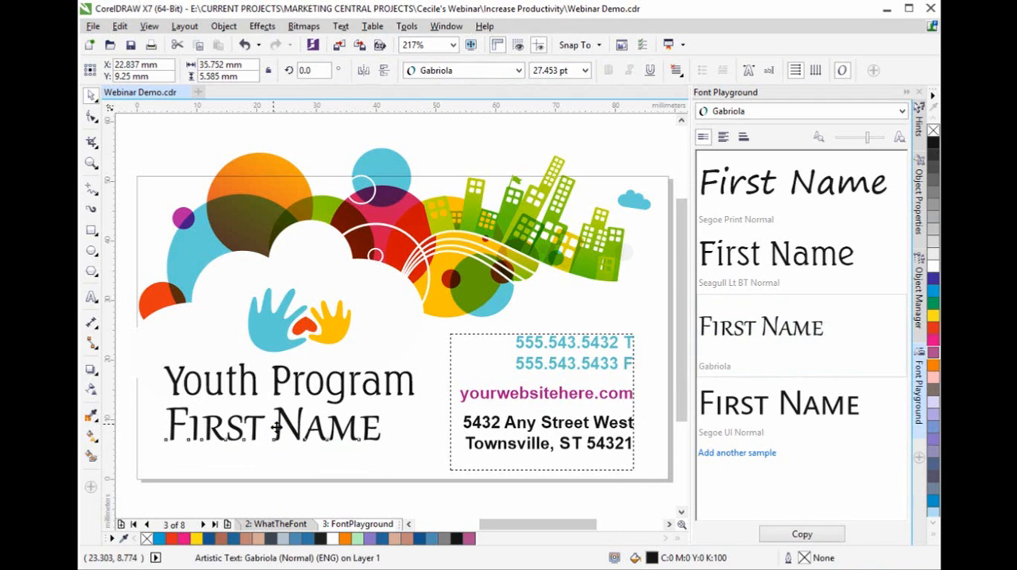
drag(276, 427, 294, 432)
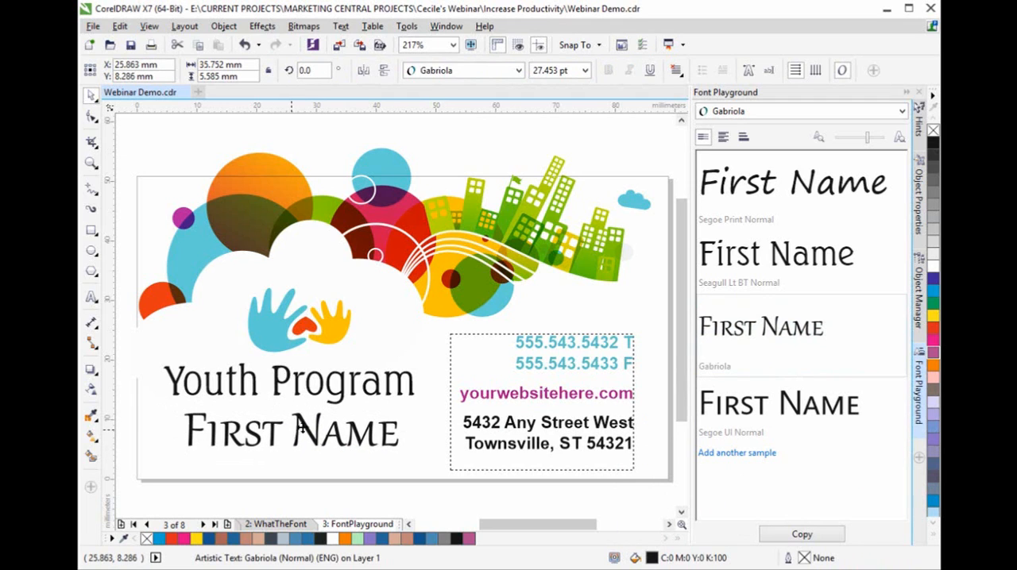
click(934, 353)
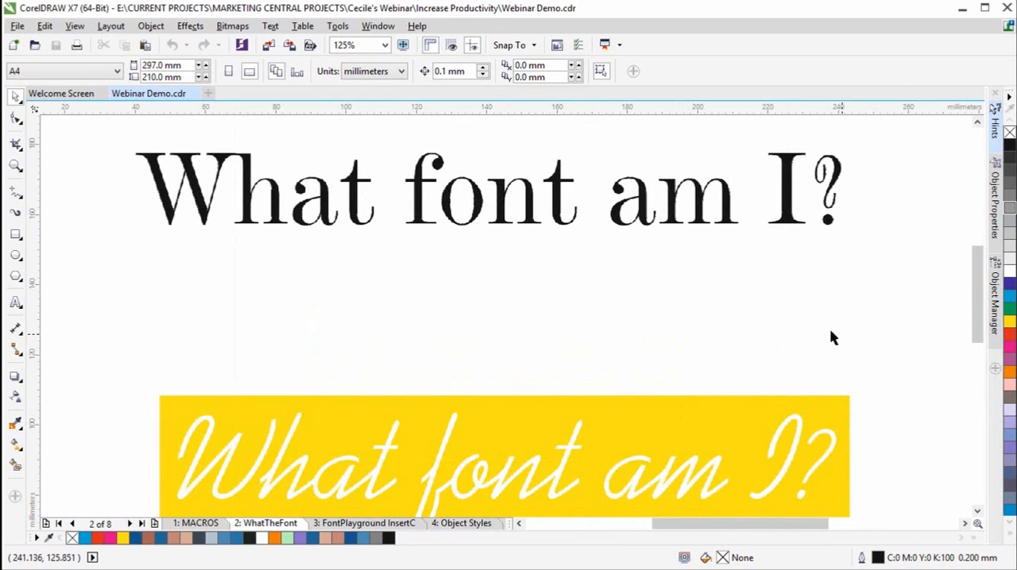
- Capture the black serif "What font am I?" text with WhatTheFont and submit it for identification
click(271, 26)
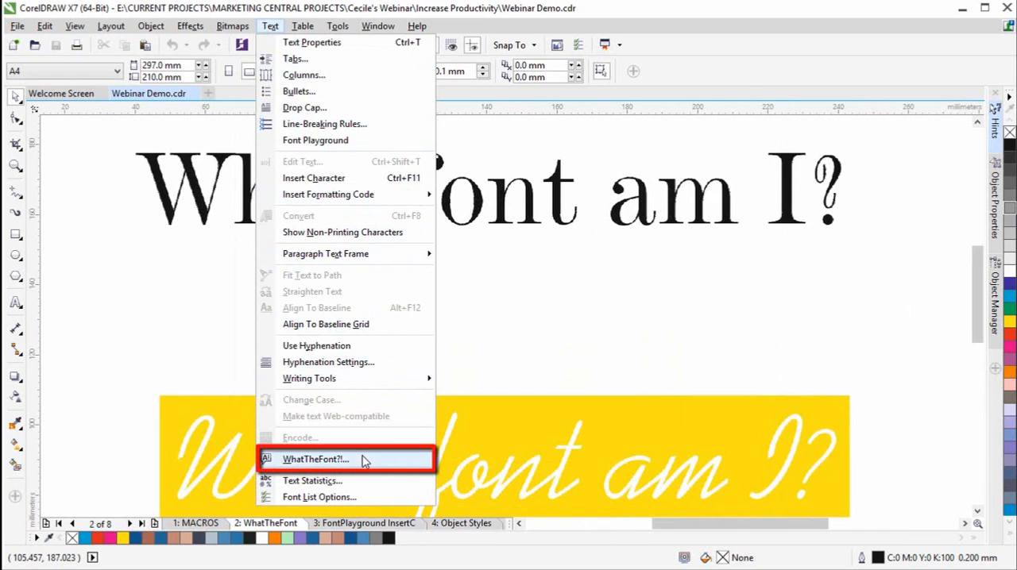
click(364, 463)
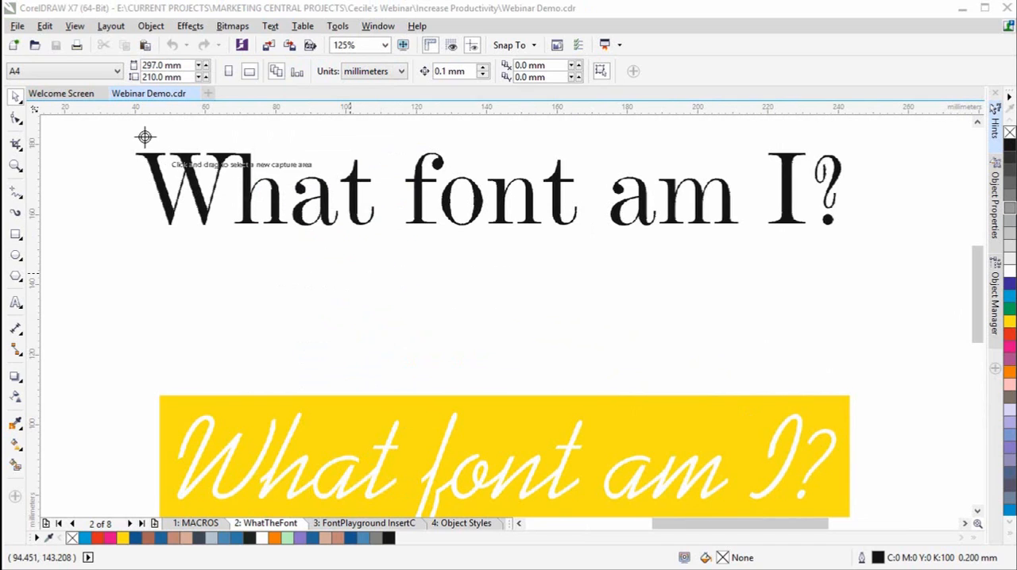
drag(124, 144, 858, 240)
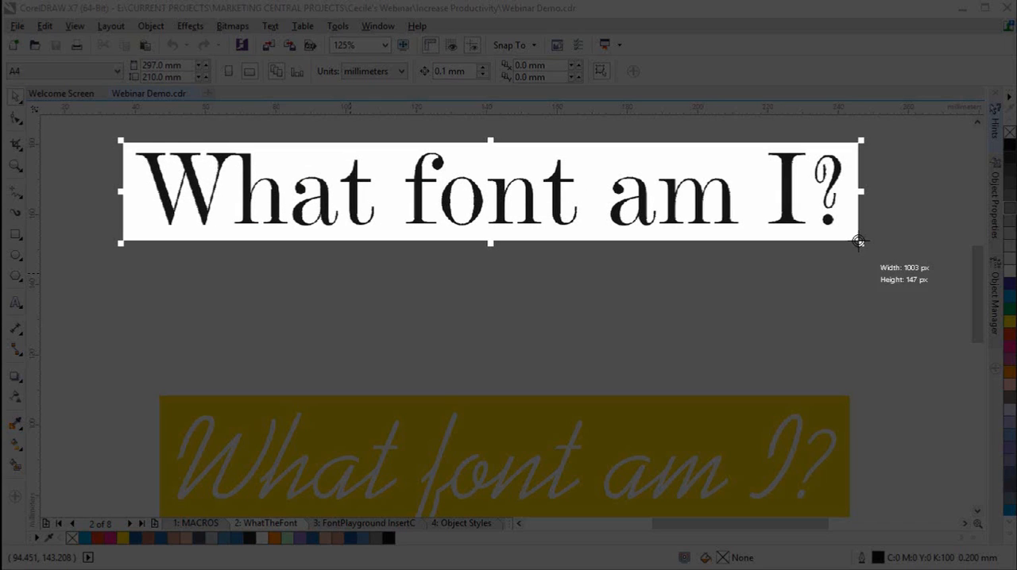
click(595, 173)
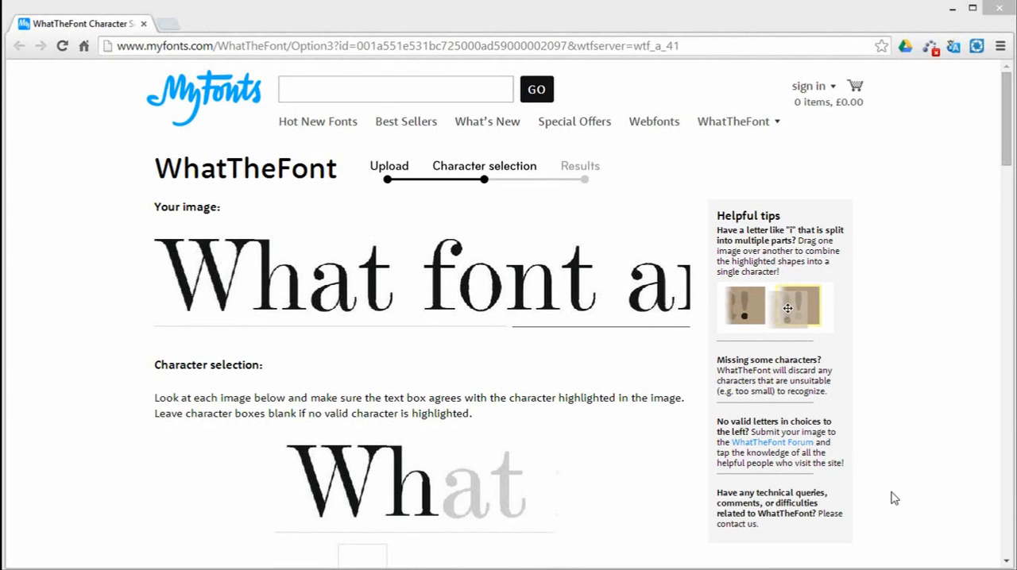
- Enter W for the joined Wh shape and ? for the question mark's upper part, then submit the characters and review the font matches
drag(1008, 159, 1009, 231)
click(367, 233)
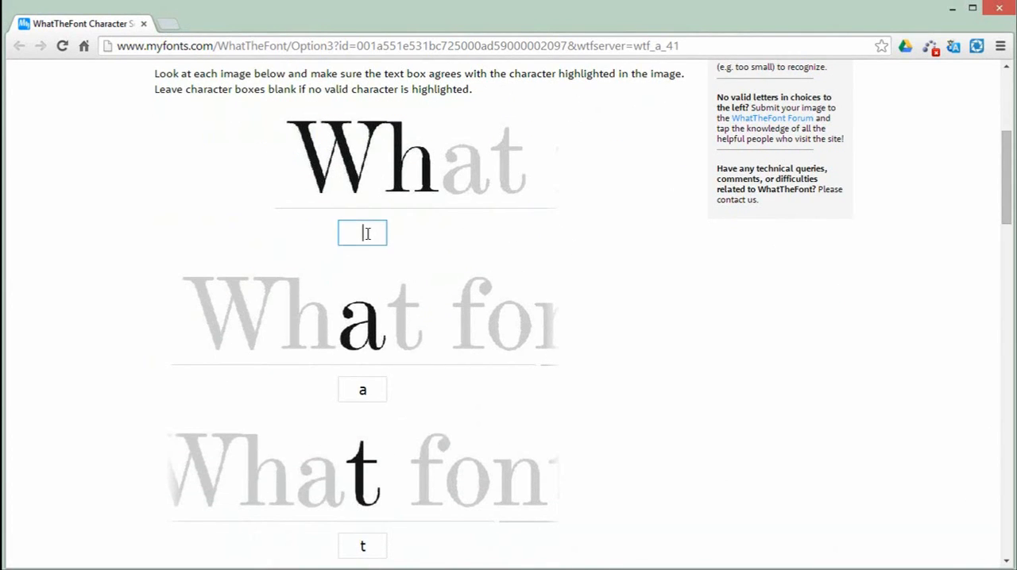
text(W)
drag(1008, 216, 1015, 506)
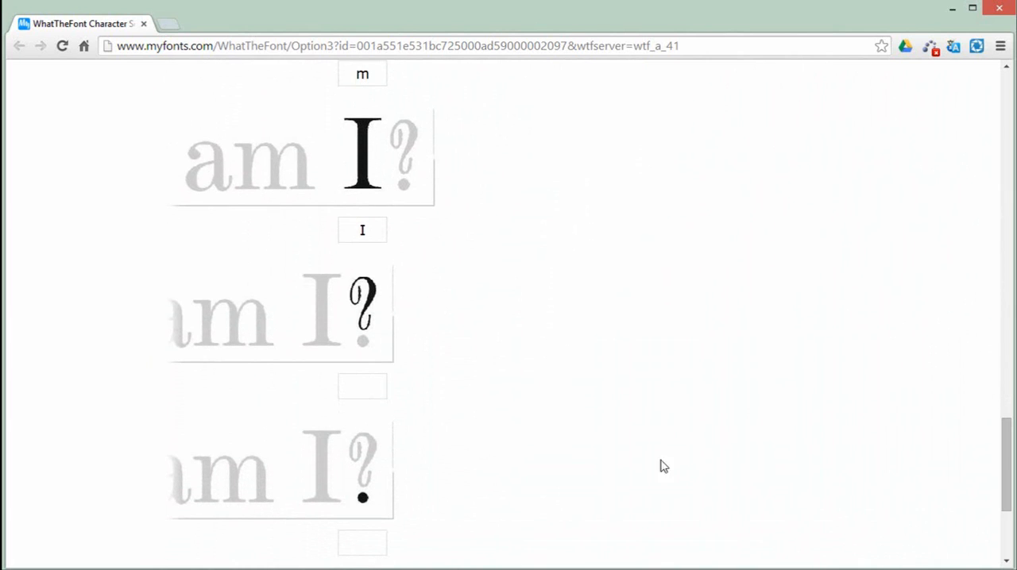
click(366, 392)
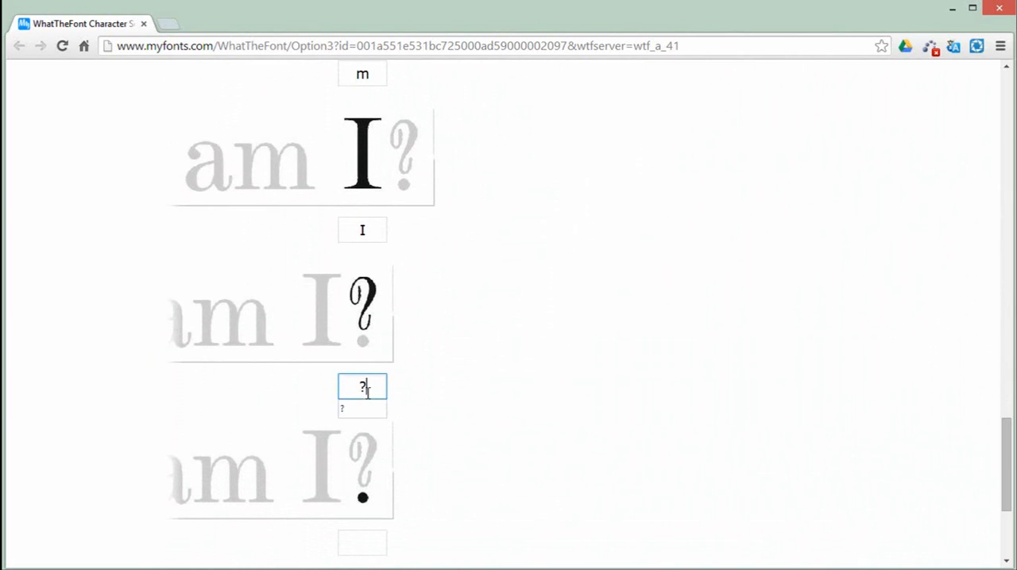
drag(1003, 439, 1011, 474)
click(623, 425)
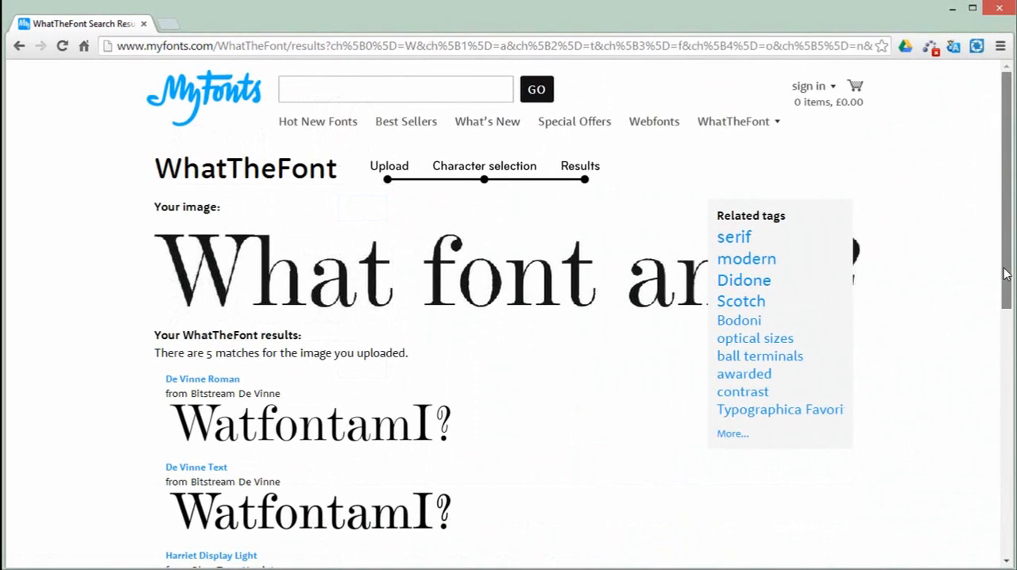
drag(1007, 274, 993, 318)
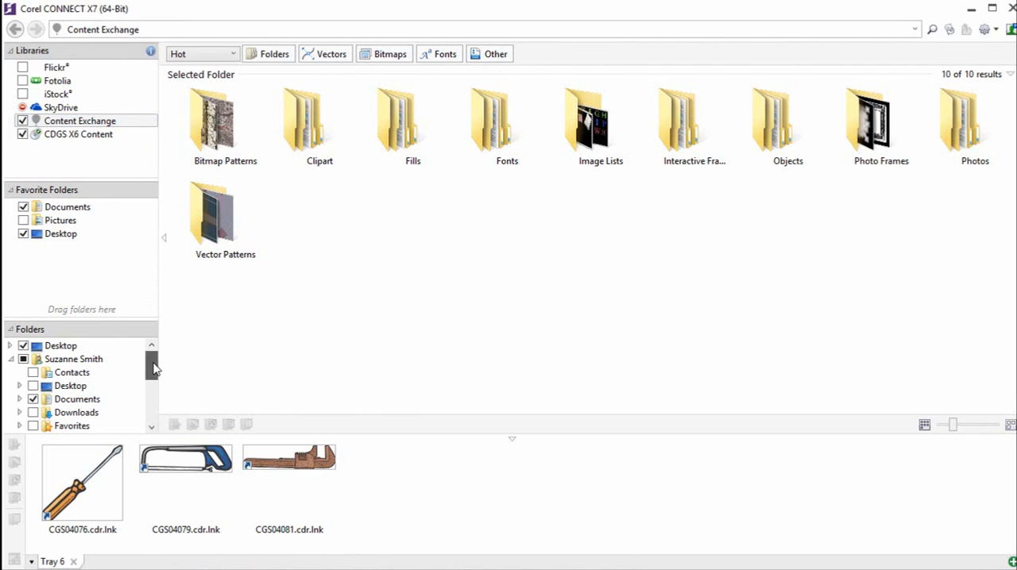
- Switch to Corel CONNECT and search the selected libraries and folders for "de vinne"
drag(154, 367, 153, 414)
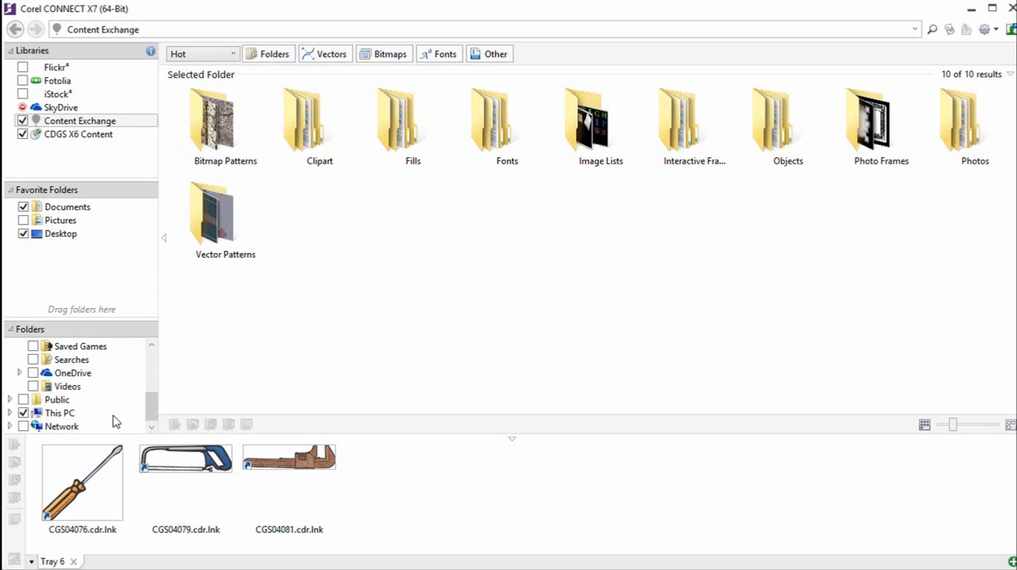
click(145, 32)
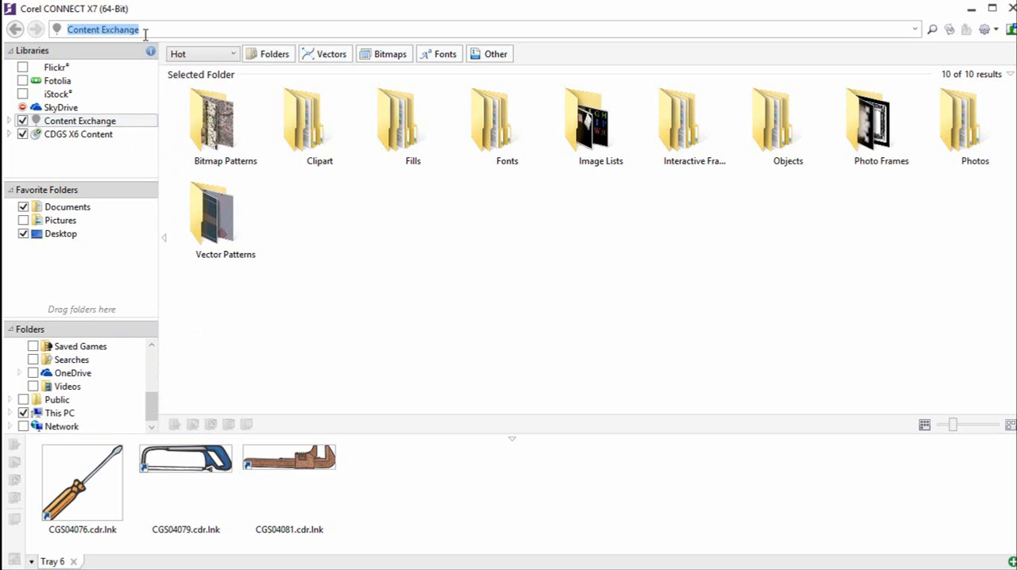
text(de vi)
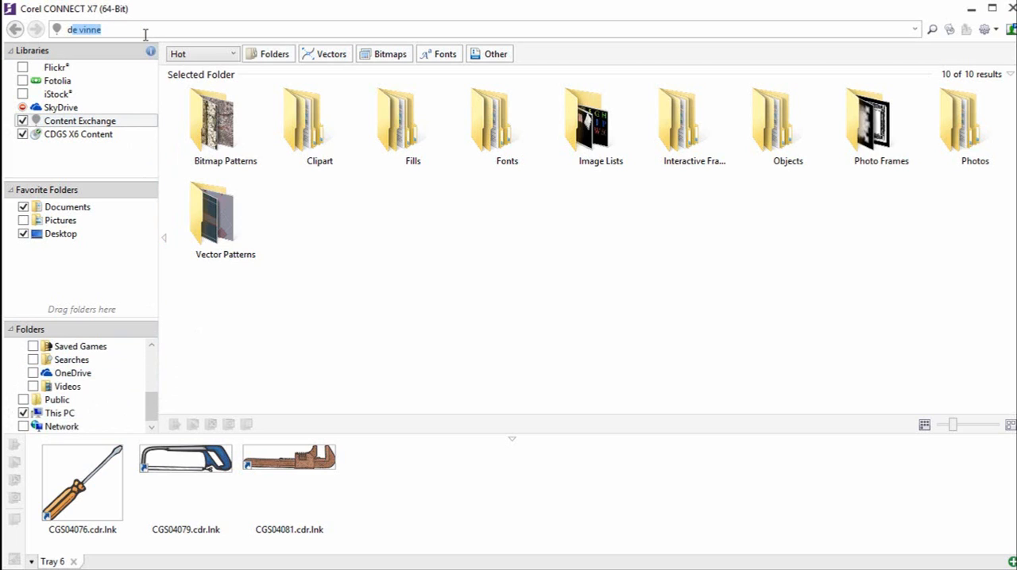
text(nne)
key(Return)
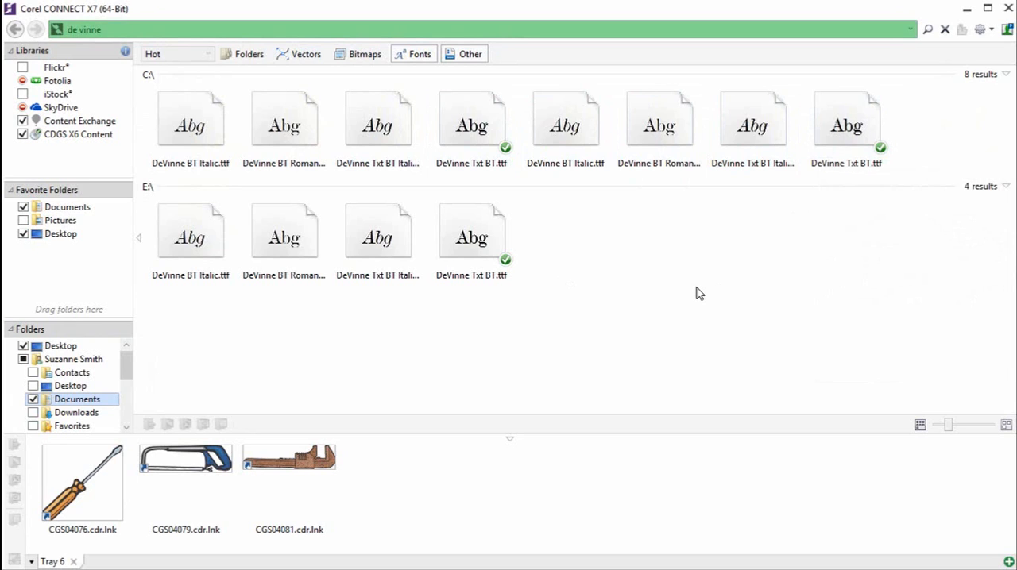
- Install the whole font family of DeVinne BT Italic.ttf and bring up the available actions for the neighbouring DeVinne BT Roman file
right_click(584, 129)
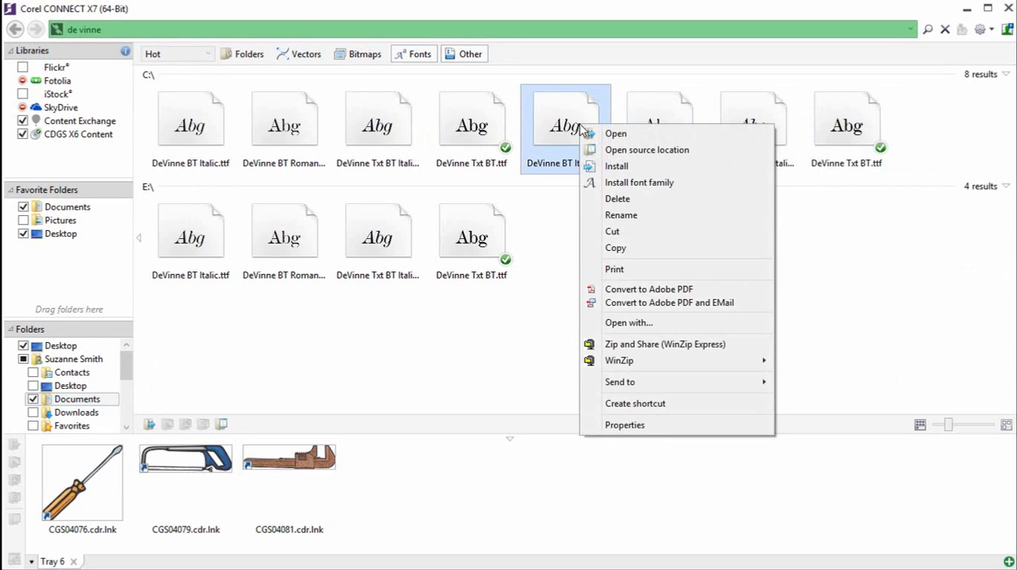
click(691, 190)
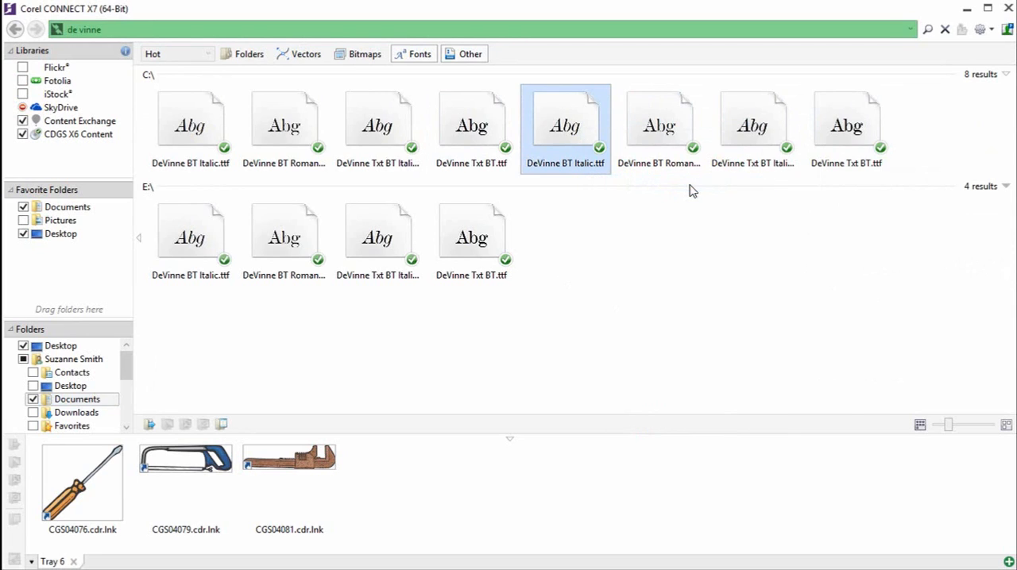
click(656, 129)
right_click(654, 128)
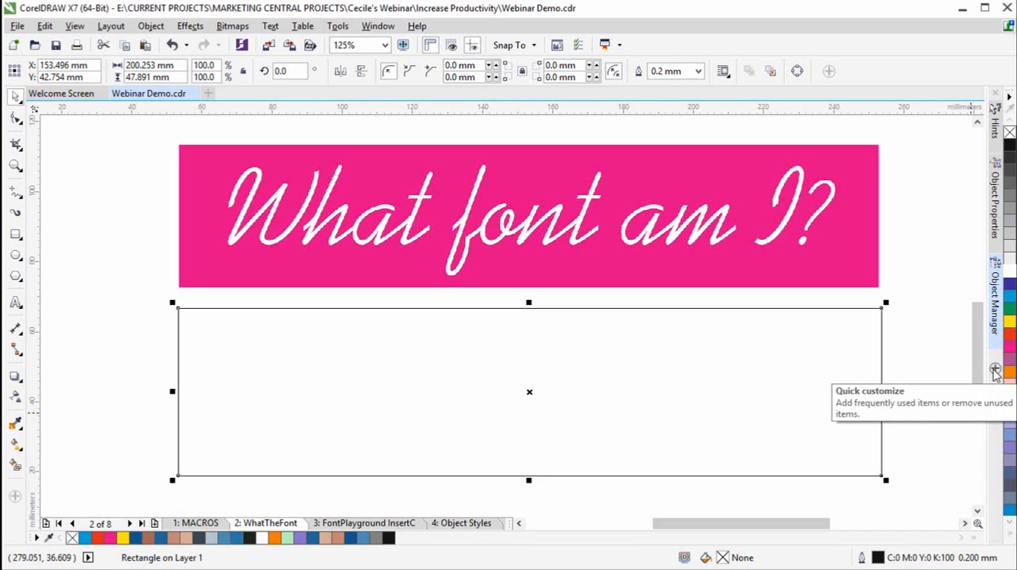
- Switch back to CorelDRAW and add the Lens docker to the workspace
click(996, 372)
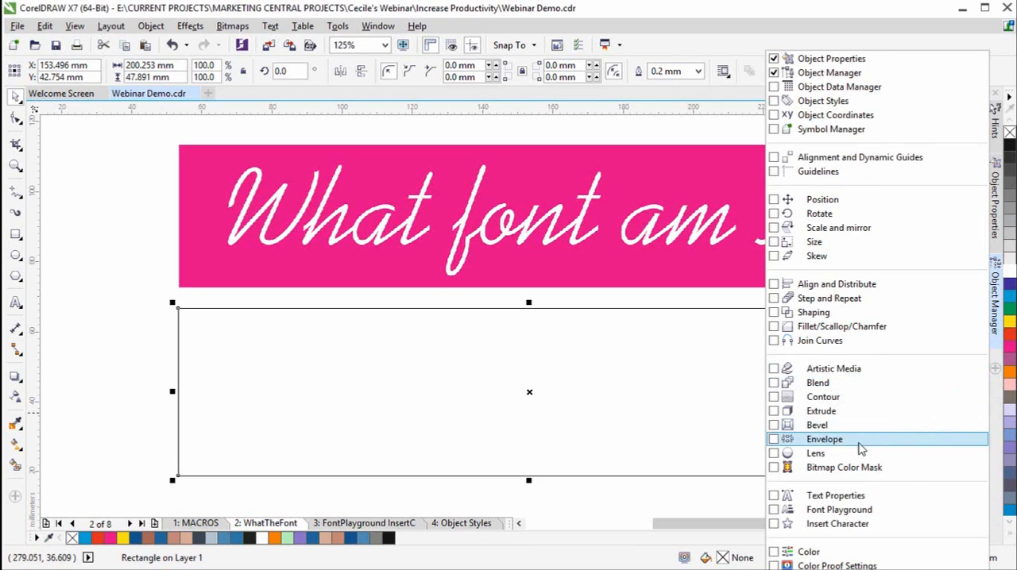
click(774, 453)
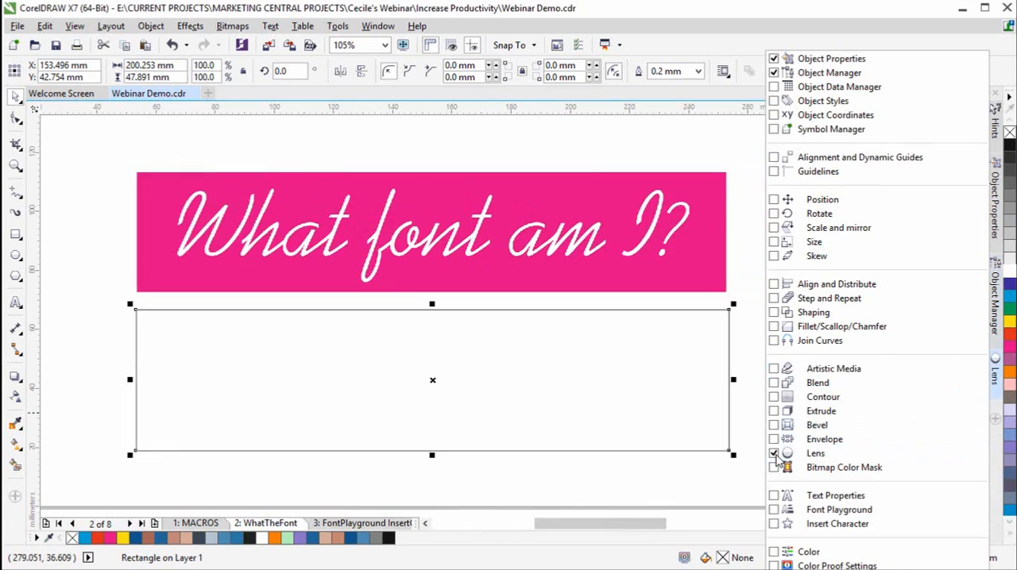
click(742, 477)
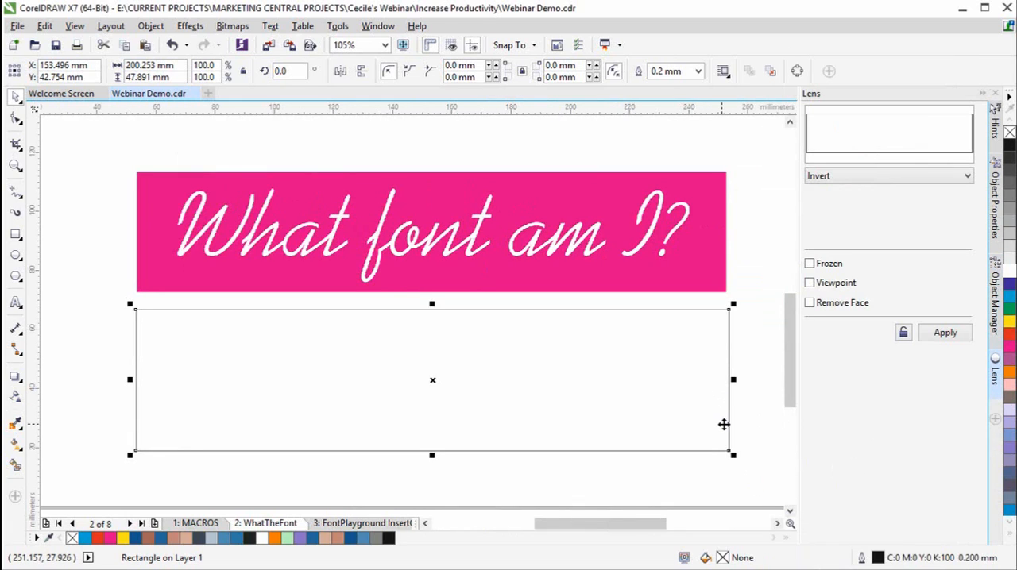
- Apply an Invert lens to the empty rectangle and move it over the pink "What font am I?" sample
click(967, 179)
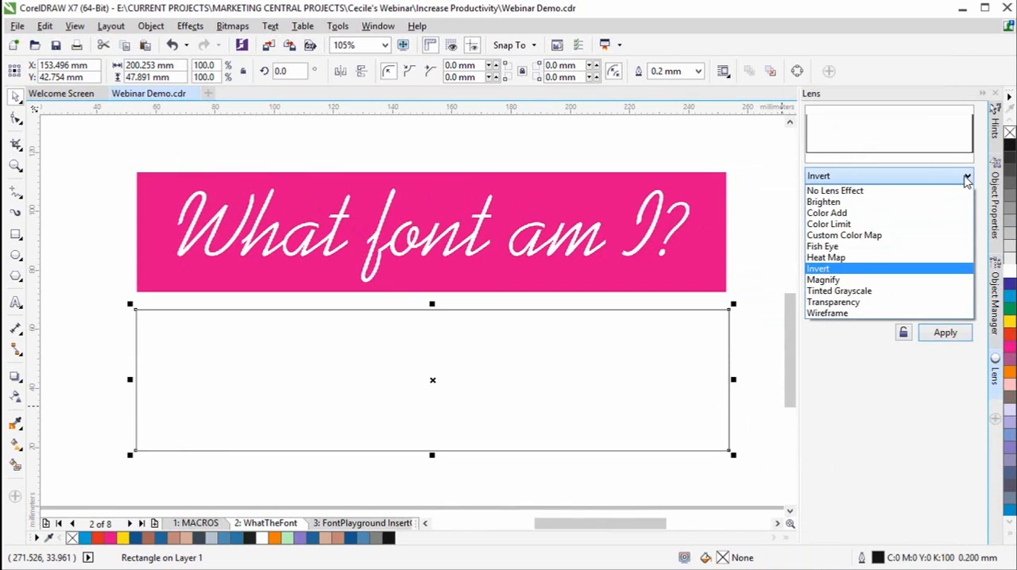
click(856, 274)
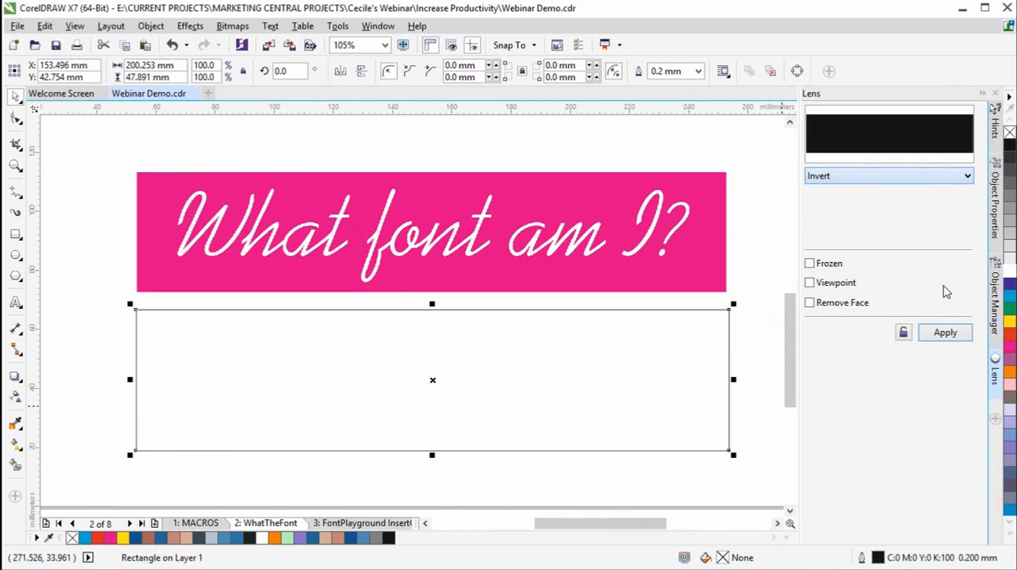
click(954, 336)
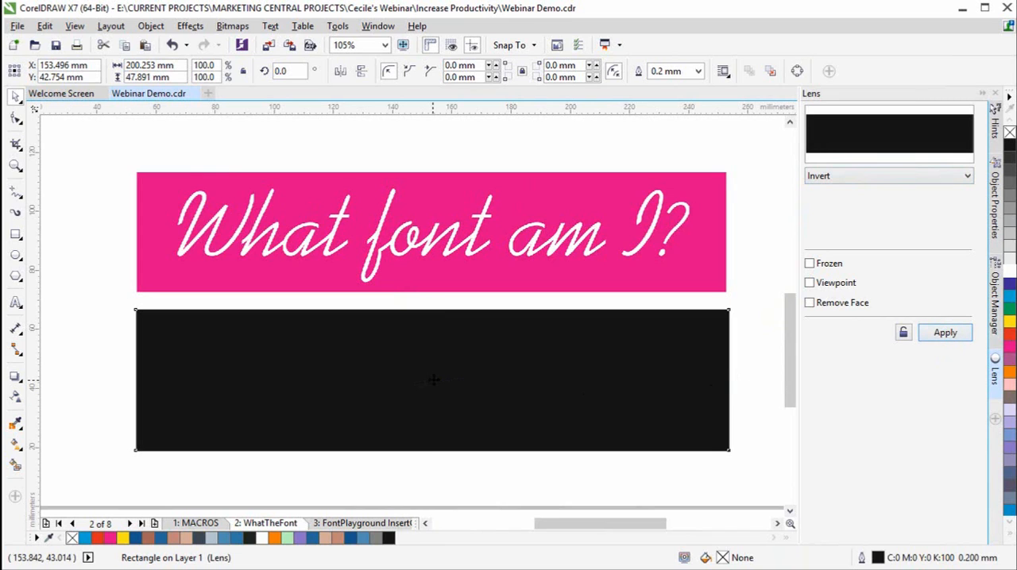
drag(432, 380, 434, 290)
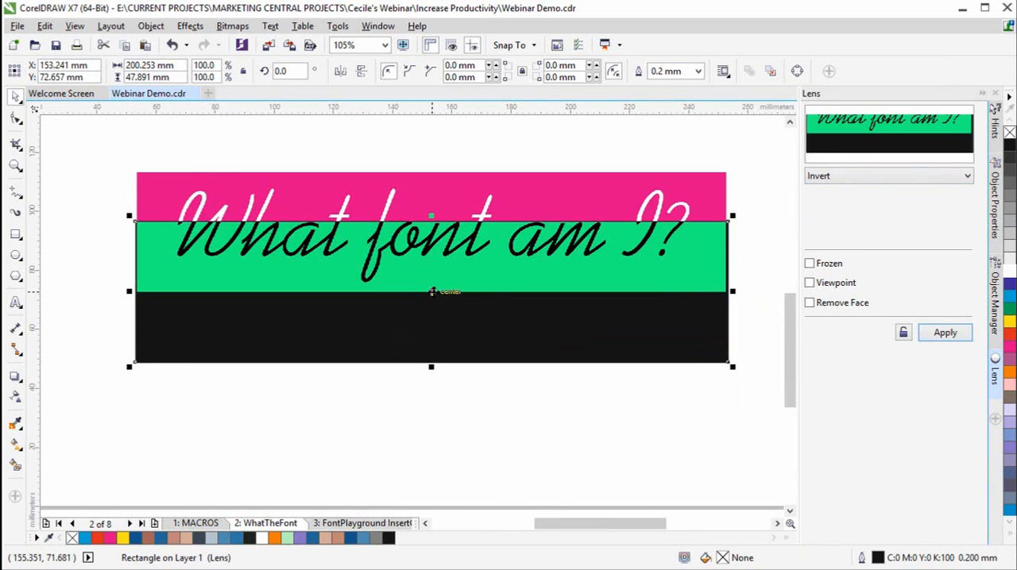
drag(431, 294, 433, 243)
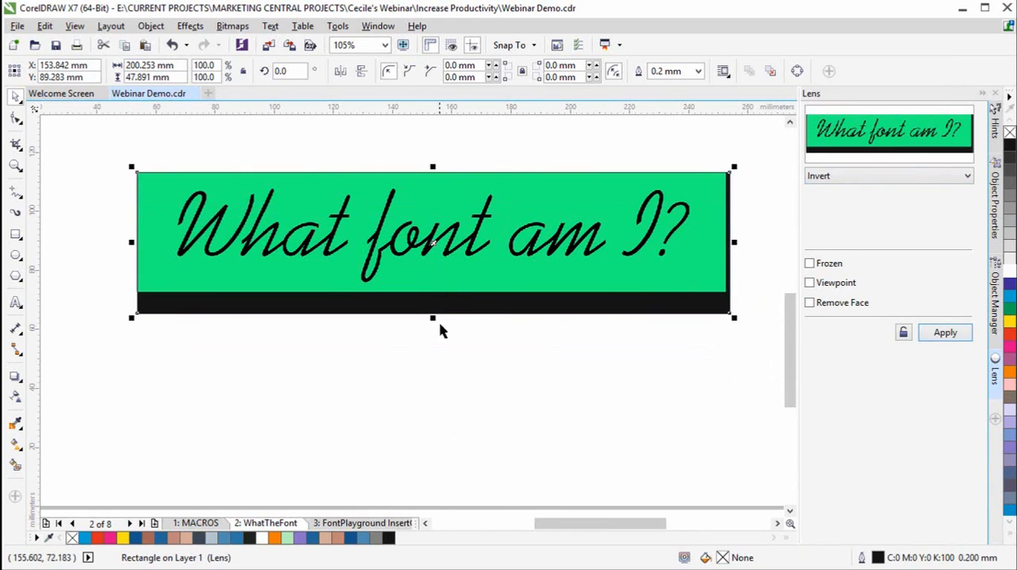
- Capture an area of about 760 by 167 px around the inverted script text with WhatTheFont and submit it
click(270, 25)
click(341, 464)
drag(154, 178, 707, 290)
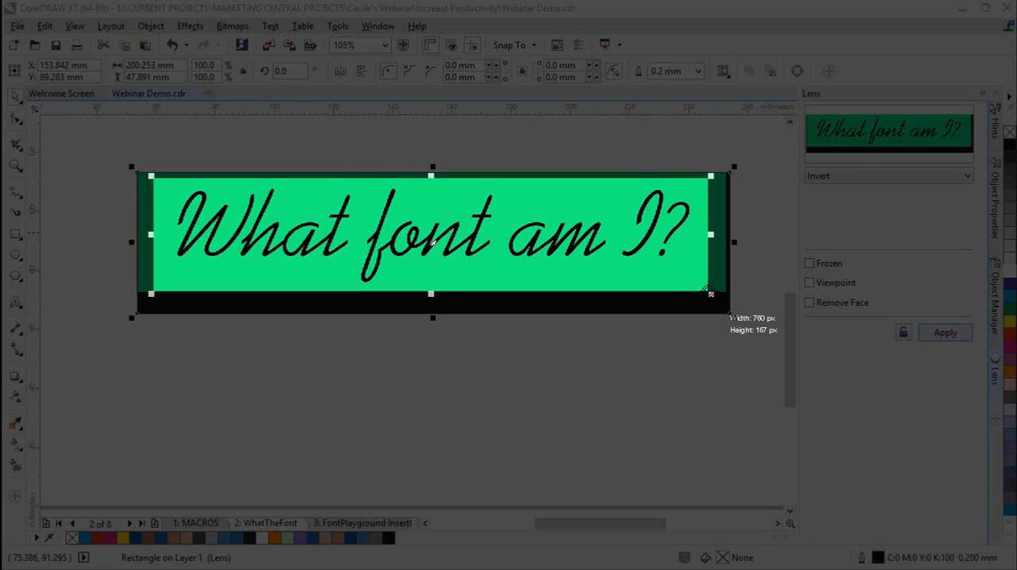
click(668, 284)
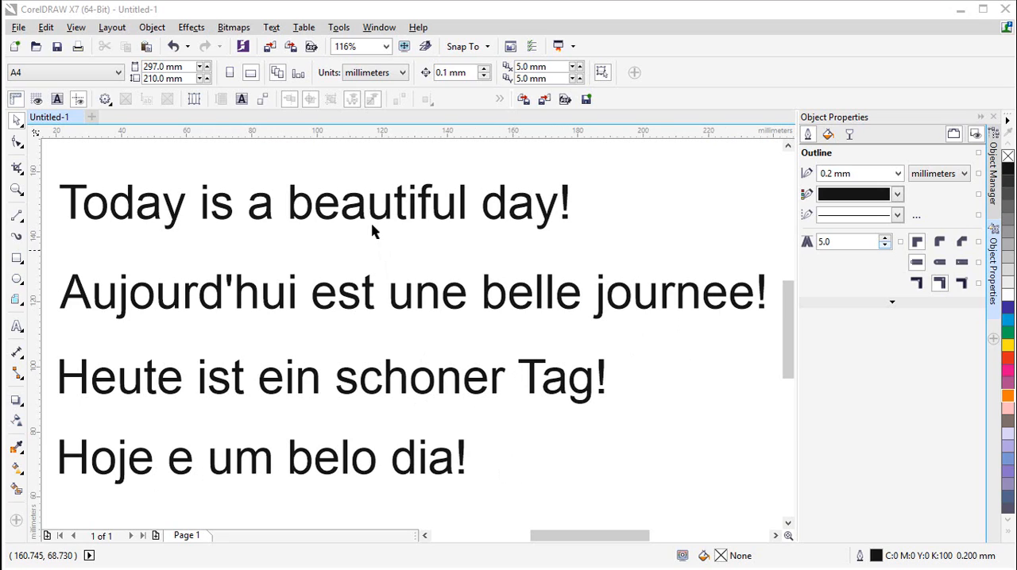
- Show the Insert Character docker for the multilingual text document and filter the Arial glyphs to Latin only
click(271, 27)
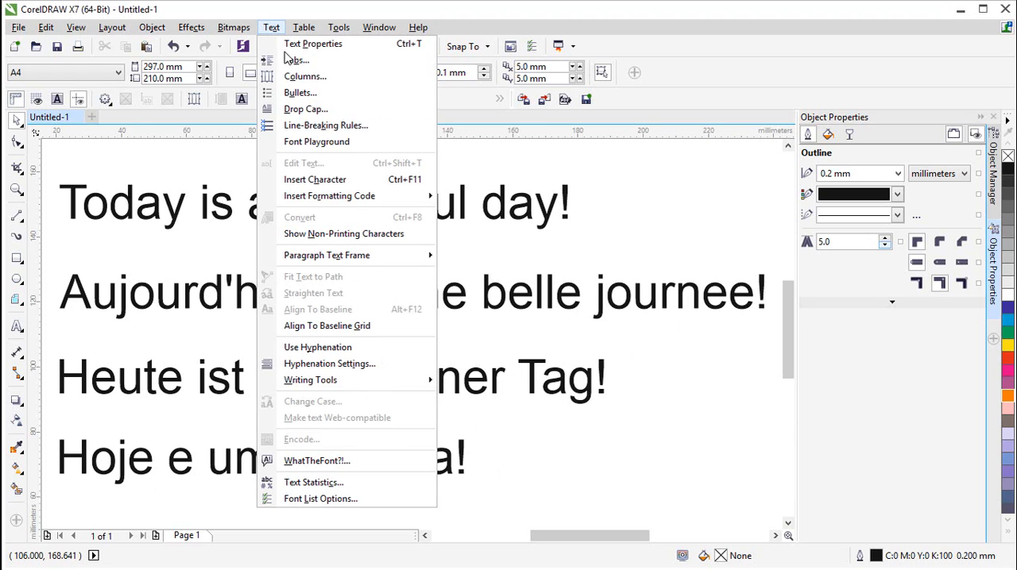
click(315, 180)
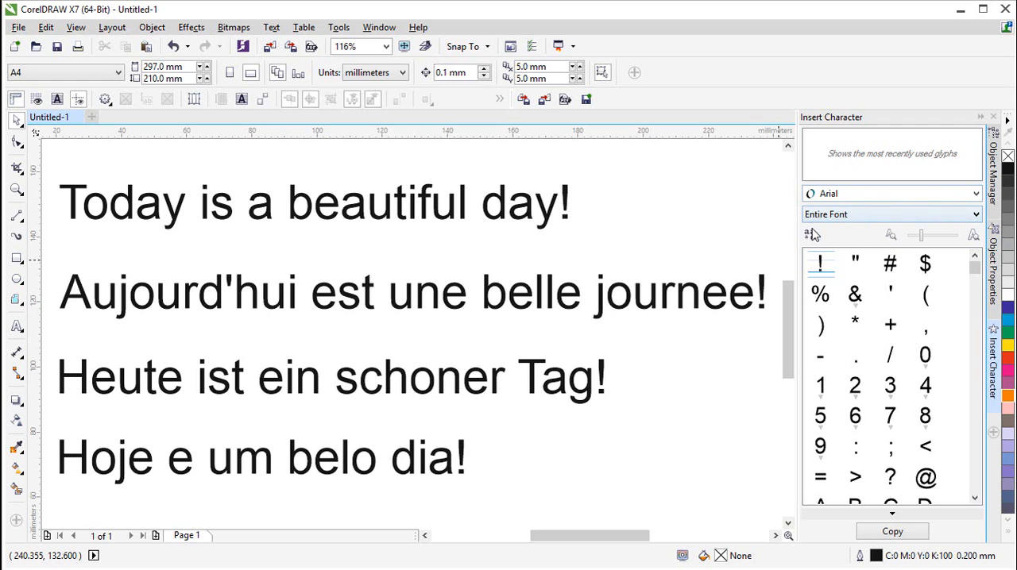
mouse_move(974, 269)
mouse_down()
mouse_move(974, 455)
mouse_move(975, 266)
mouse_up()
click(976, 218)
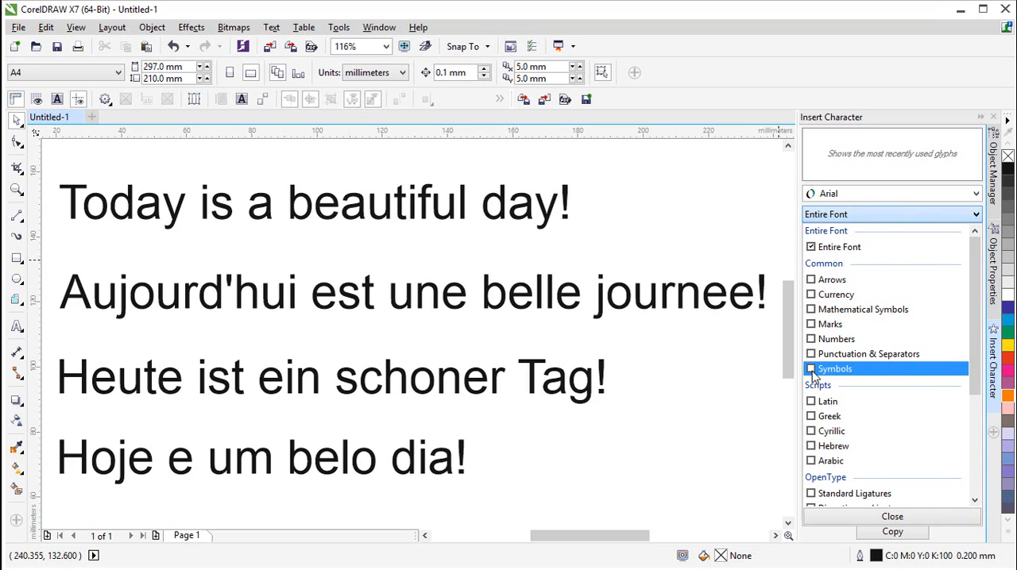
click(827, 402)
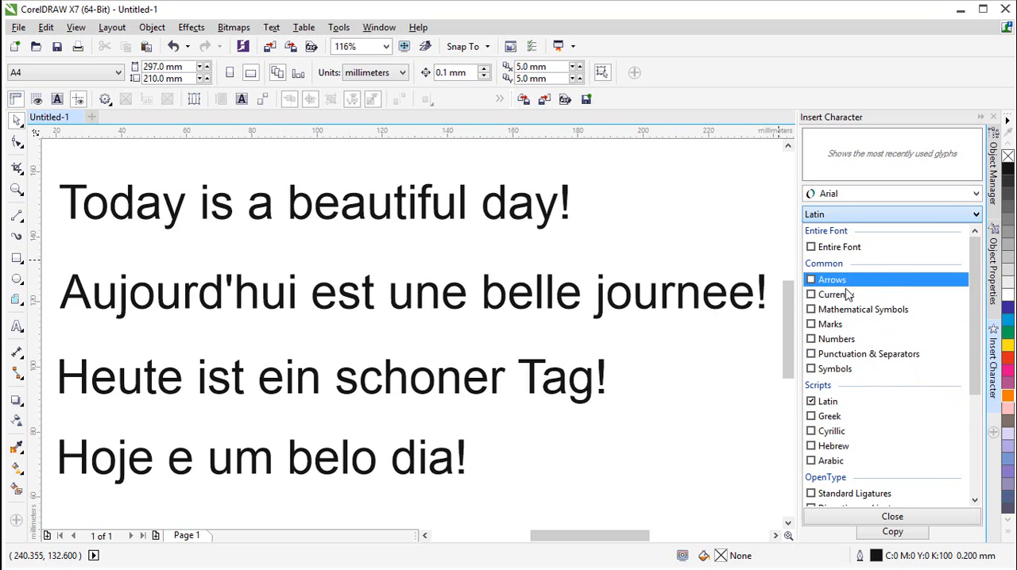
click(896, 517)
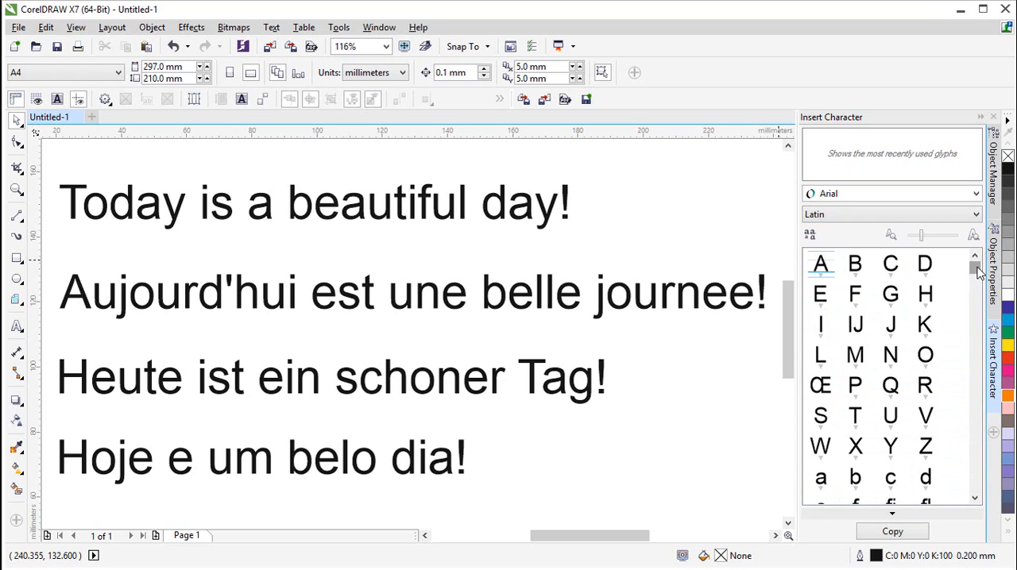
- Find the glyph é, expand its character details and copy it
drag(977, 272, 981, 293)
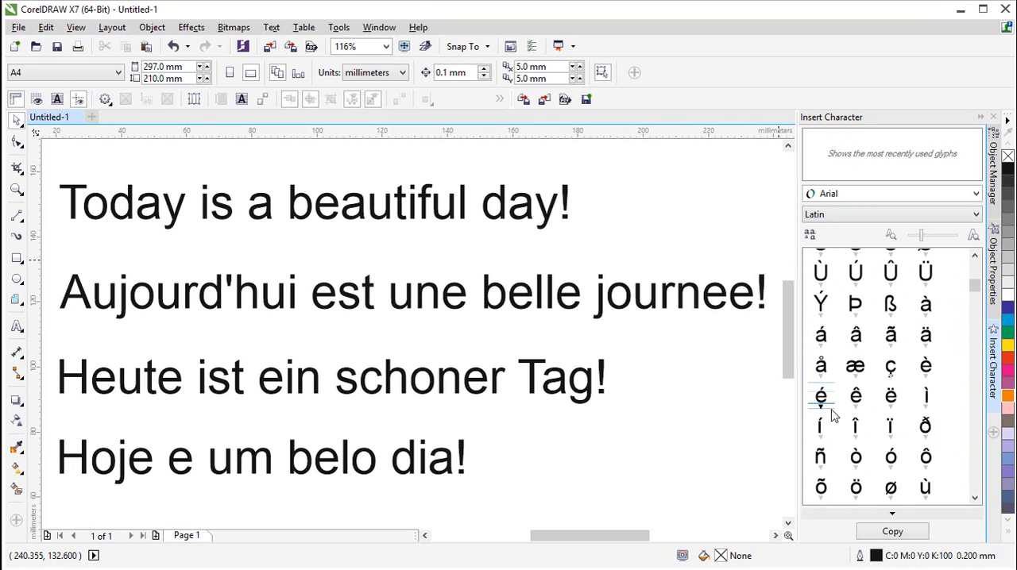
click(892, 515)
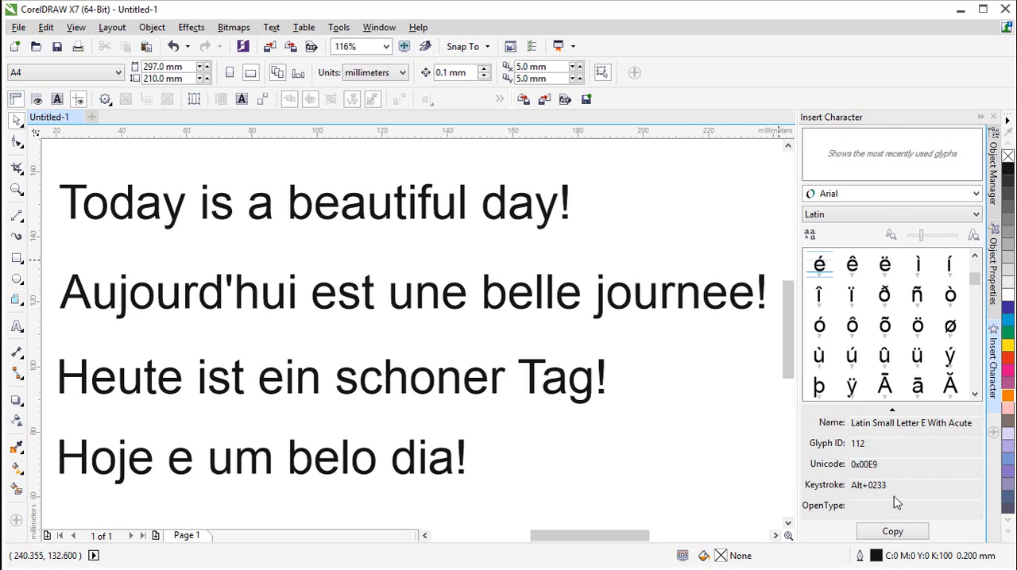
click(900, 538)
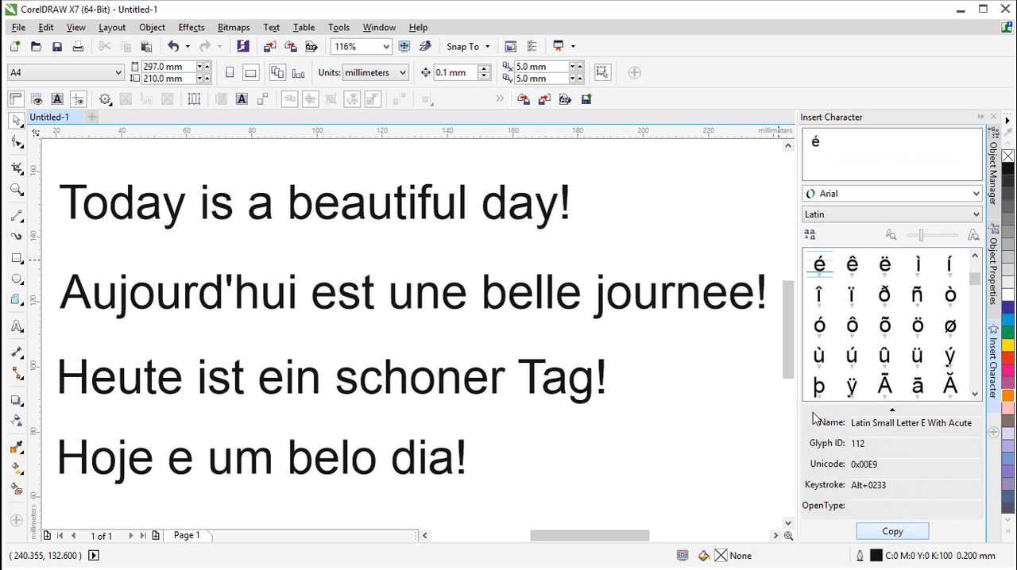
- Replace the first e of the ending in "journee" and the standalone "e" in the Portuguese line with the copied é
double_click(709, 300)
drag(726, 299, 710, 296)
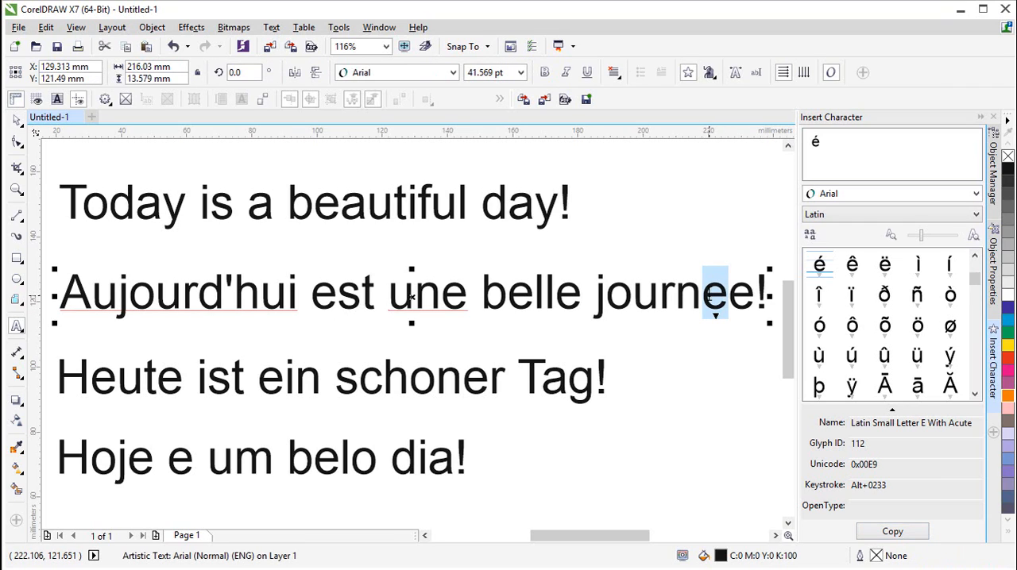
key(ctrl+v)
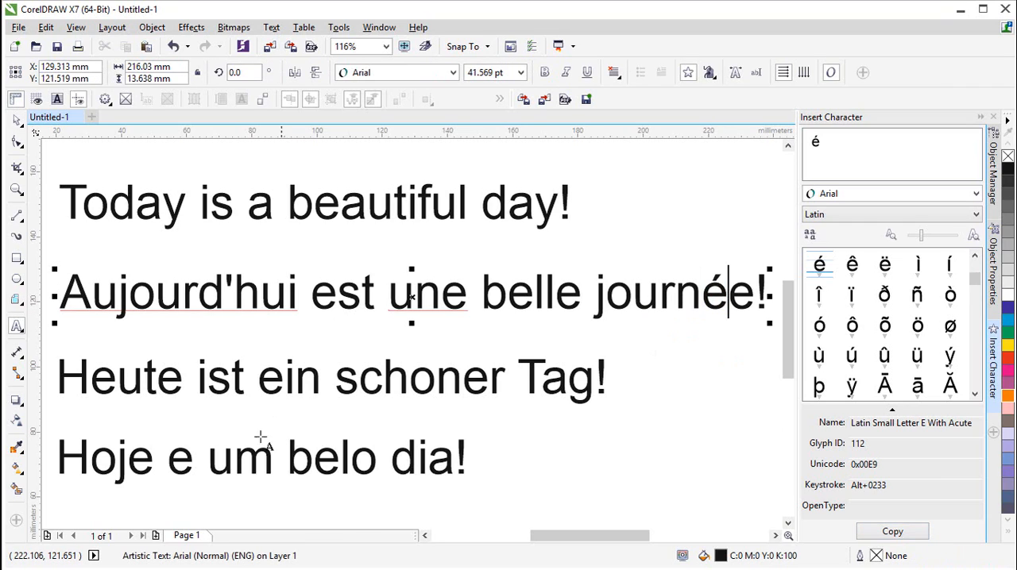
double_click(181, 465)
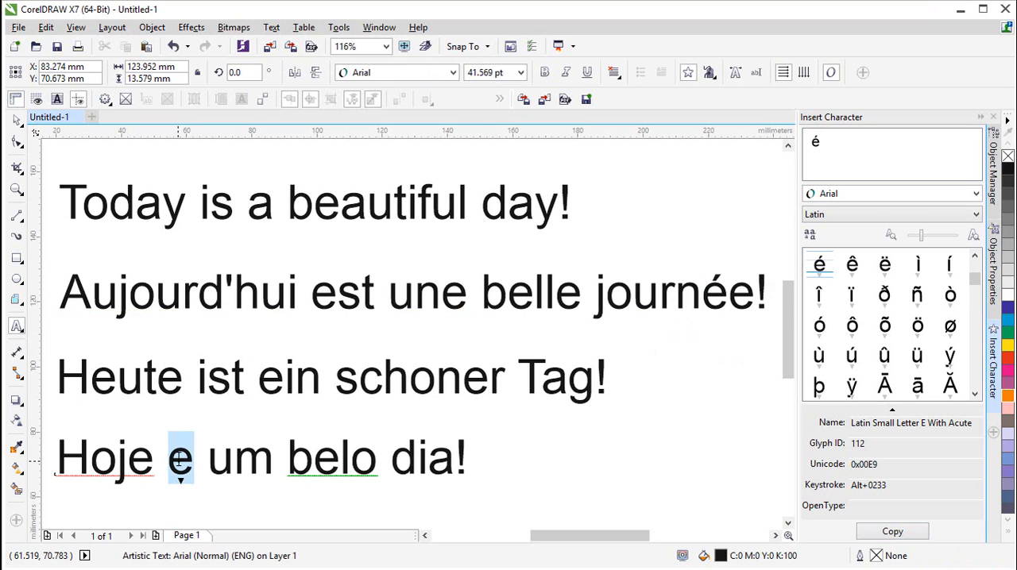
key(ctrl+v)
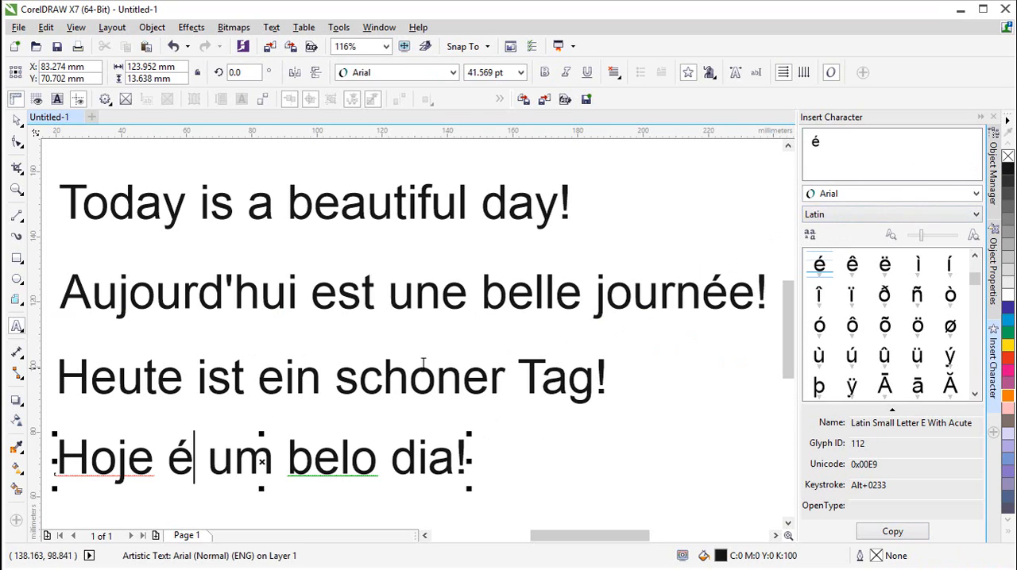
- Copy the glyph ö from the Latin characters and paste it over the "o" in "schoner" in the German line
click(918, 330)
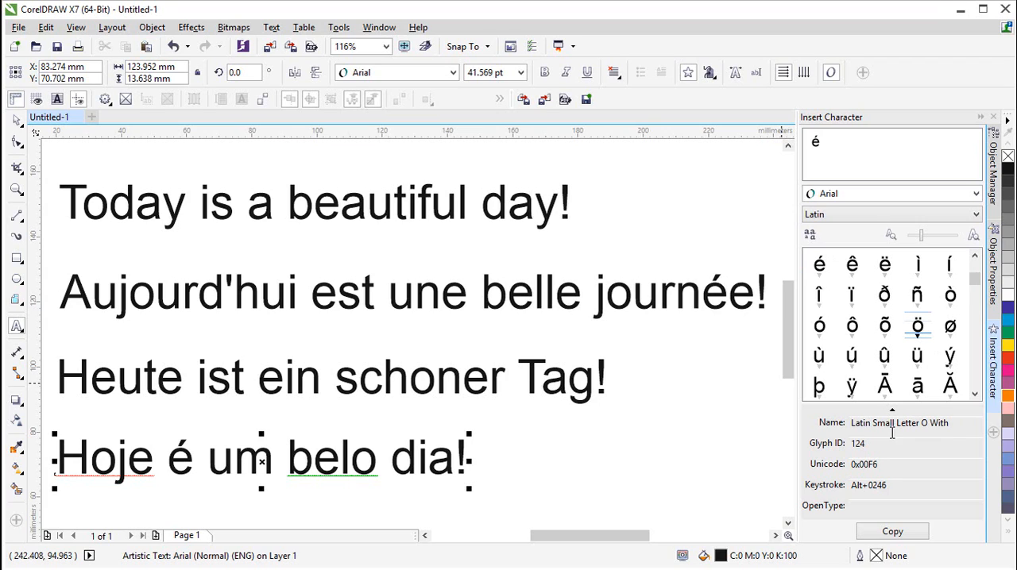
click(893, 533)
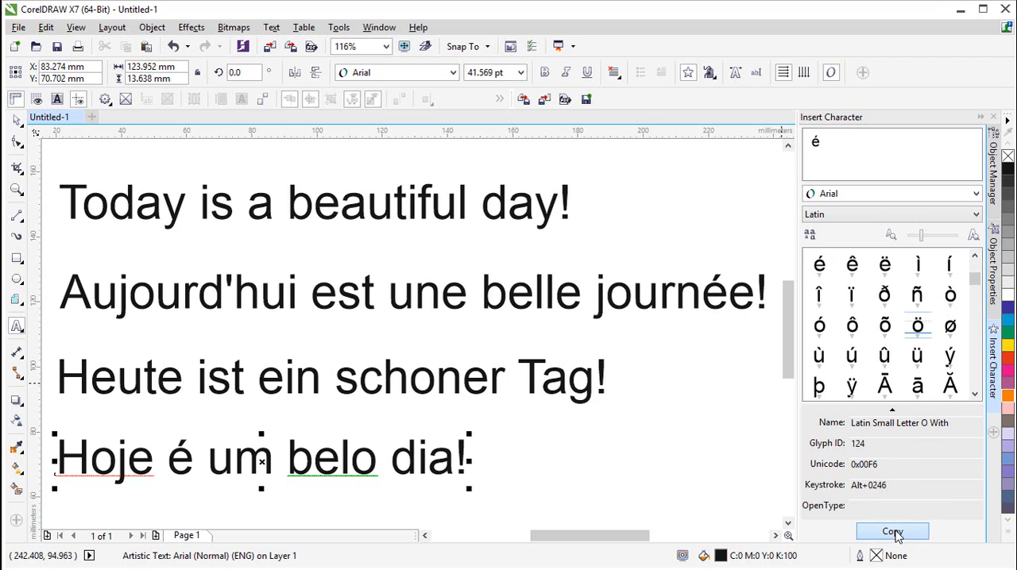
click(436, 381)
drag(436, 382, 411, 382)
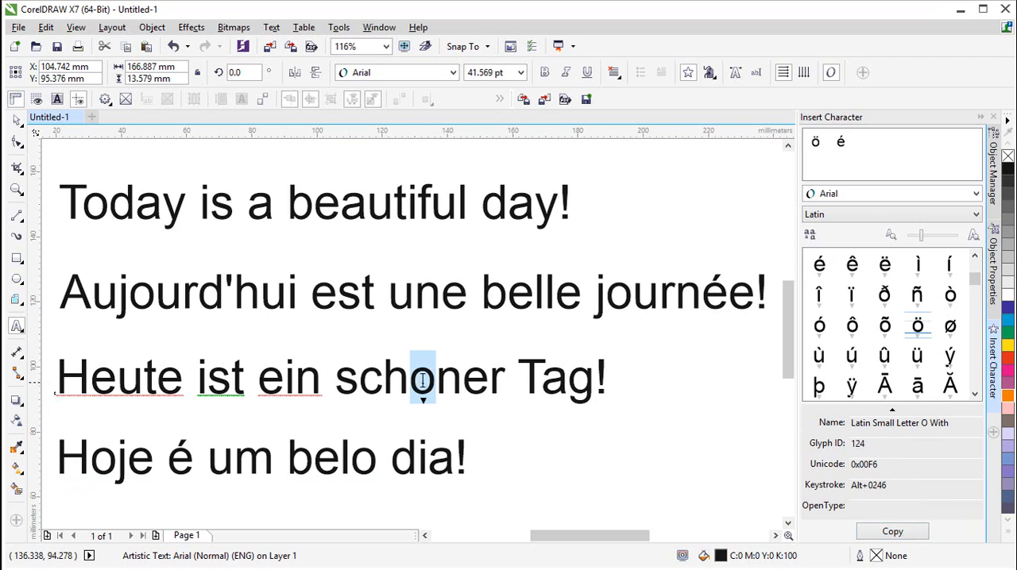
key(ctrl+v)
click(537, 459)
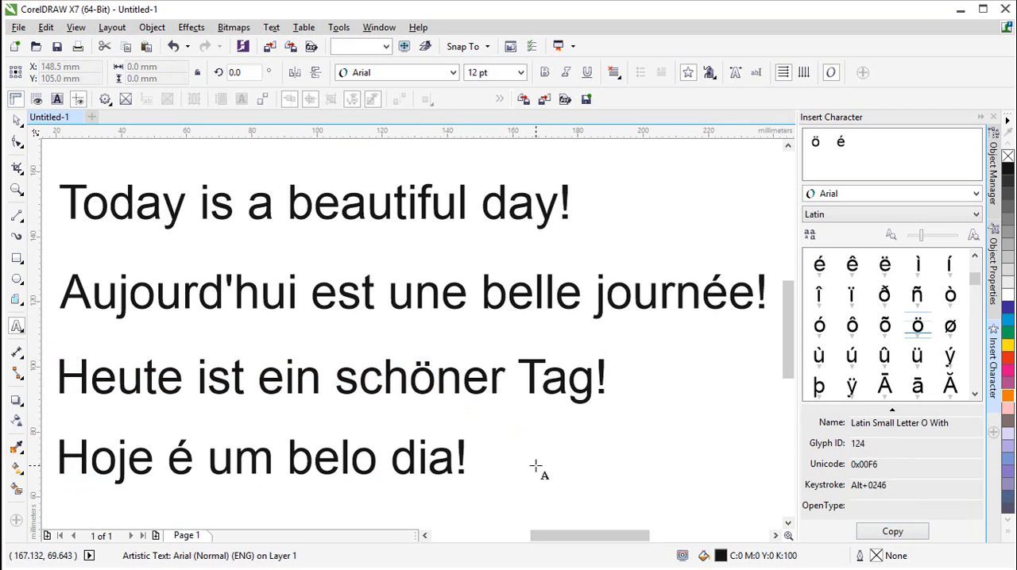
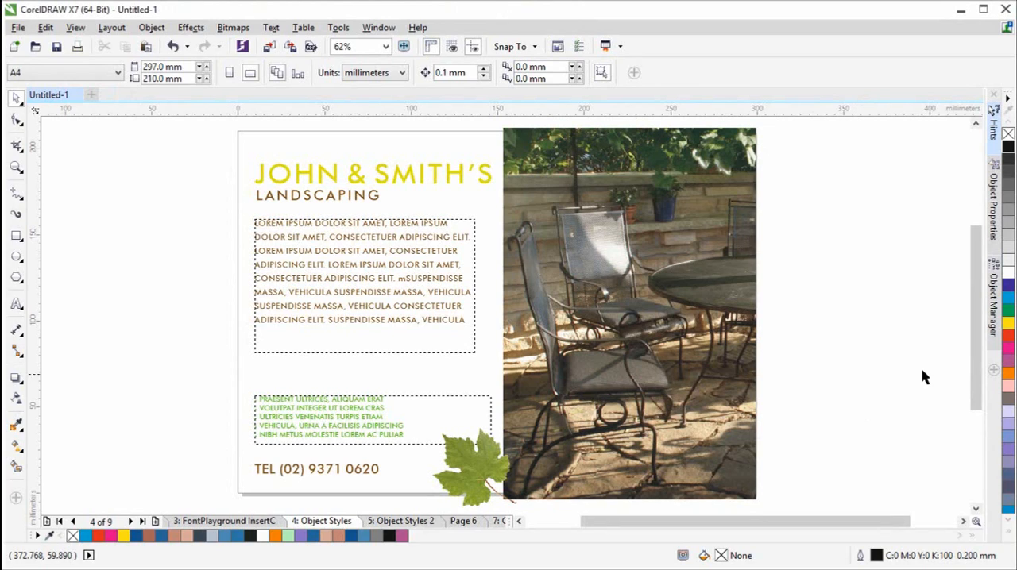
- Add the Object Styles docker to the workspace
click(994, 371)
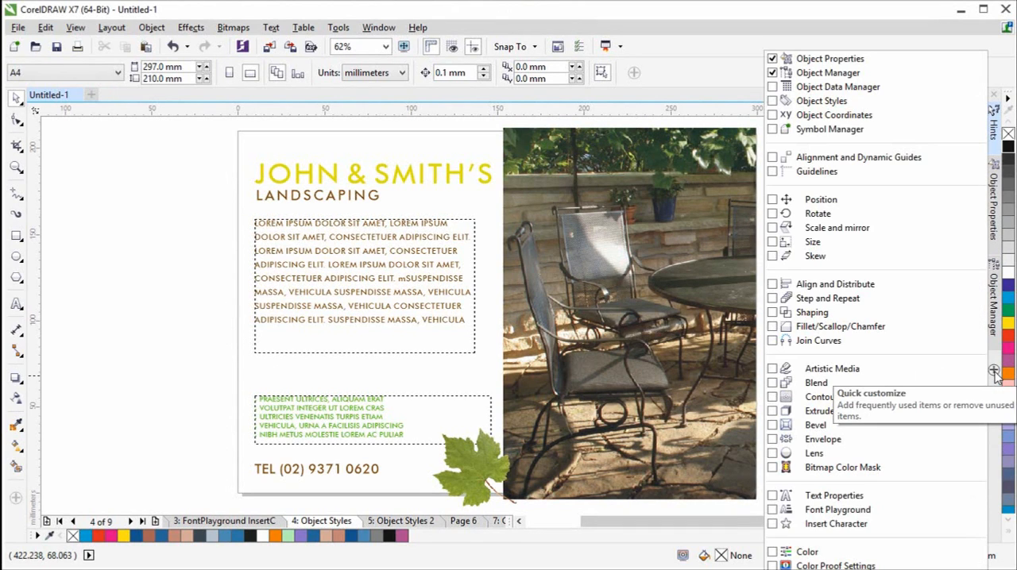
click(782, 103)
click(735, 208)
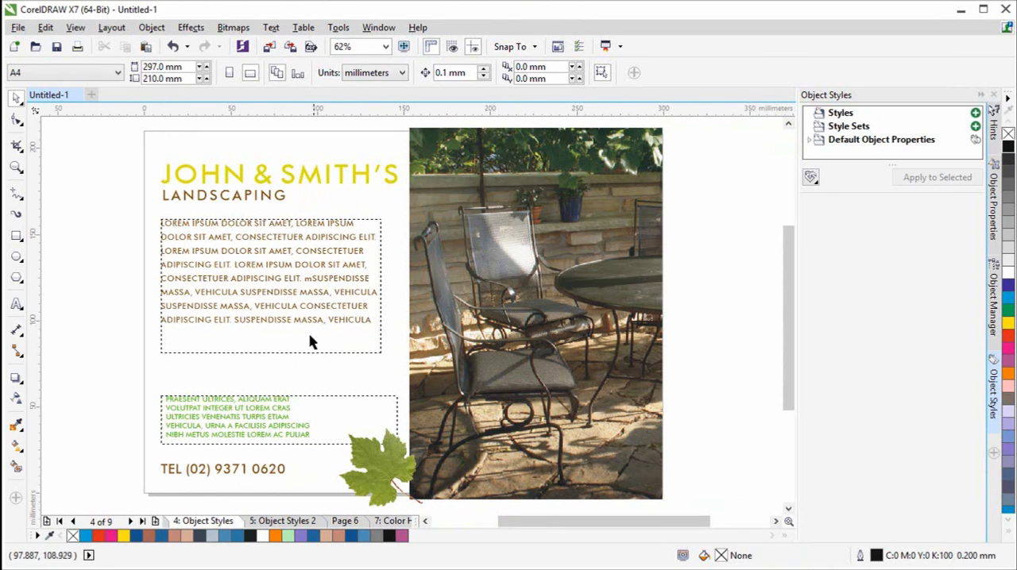
- Create a character style named "Title large green" from the yellow-green JOHN & SMITH'S heading and show its properties
click(365, 179)
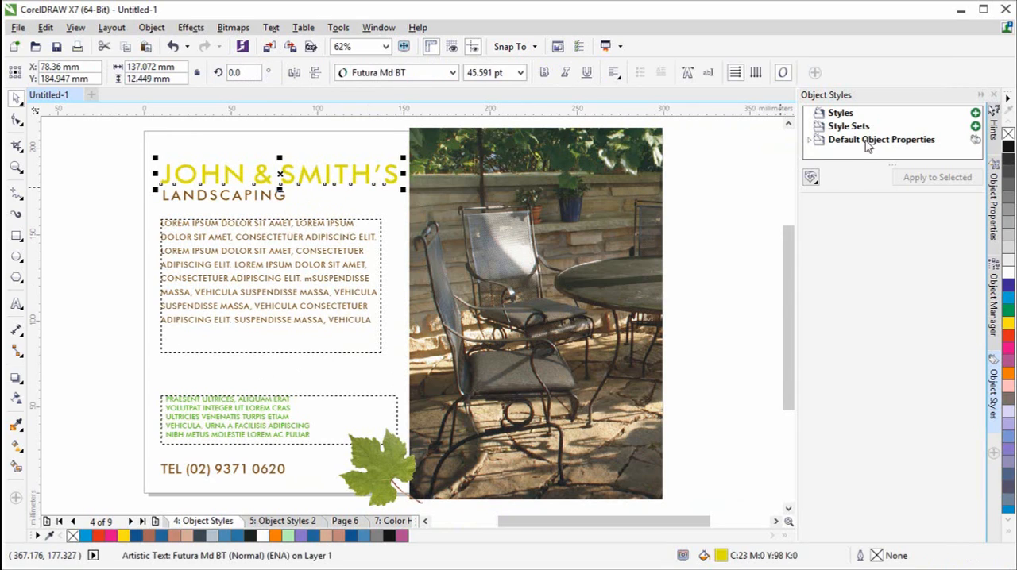
right_click(847, 115)
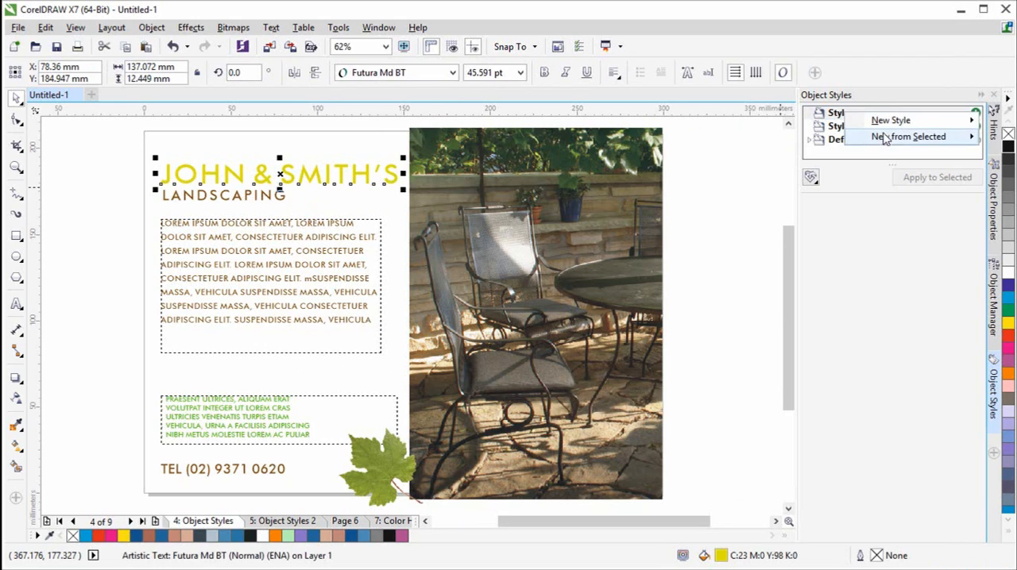
mouse_move(890, 140)
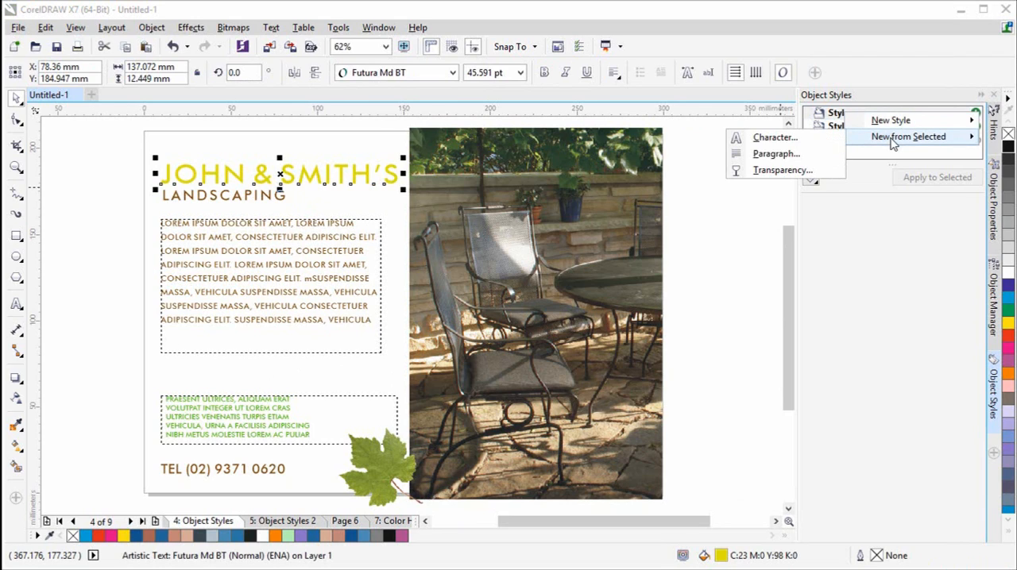
click(798, 143)
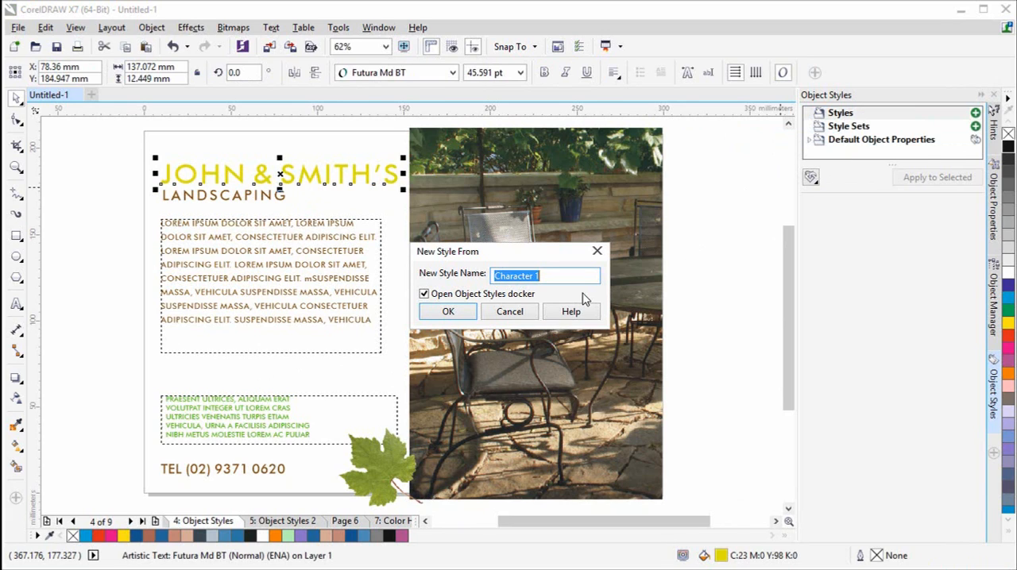
text(T)
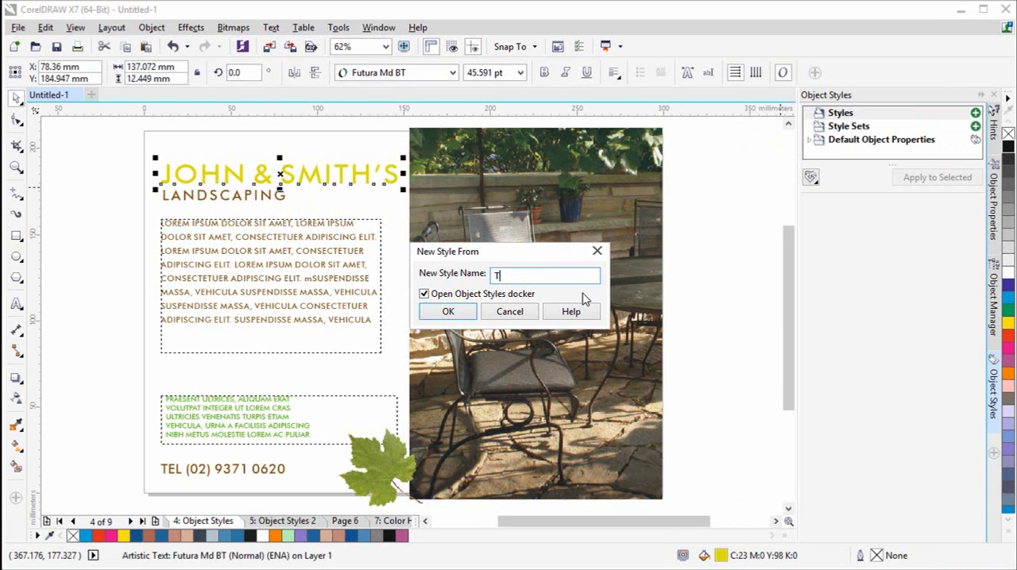
text(itle large green)
click(452, 313)
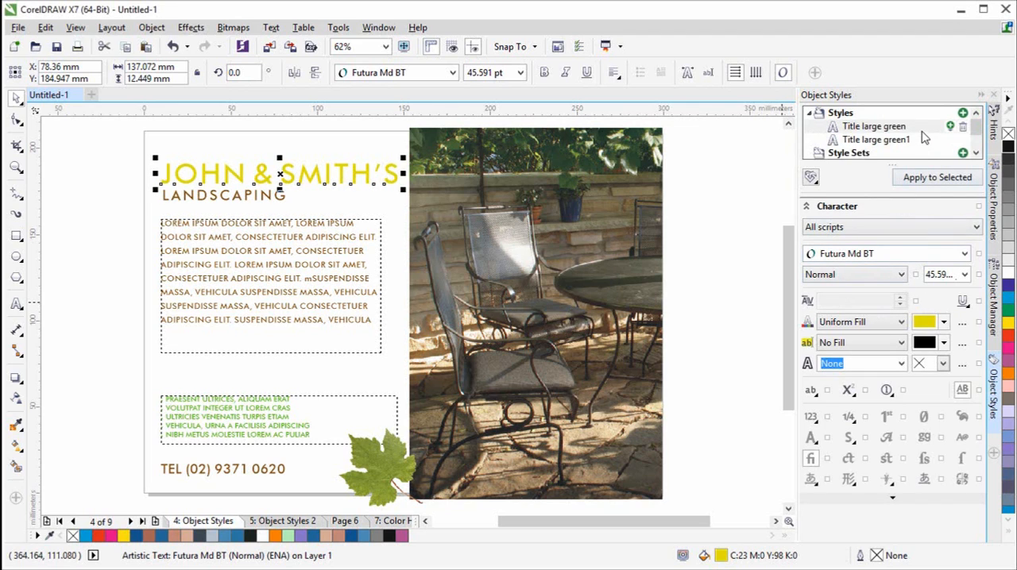
click(897, 140)
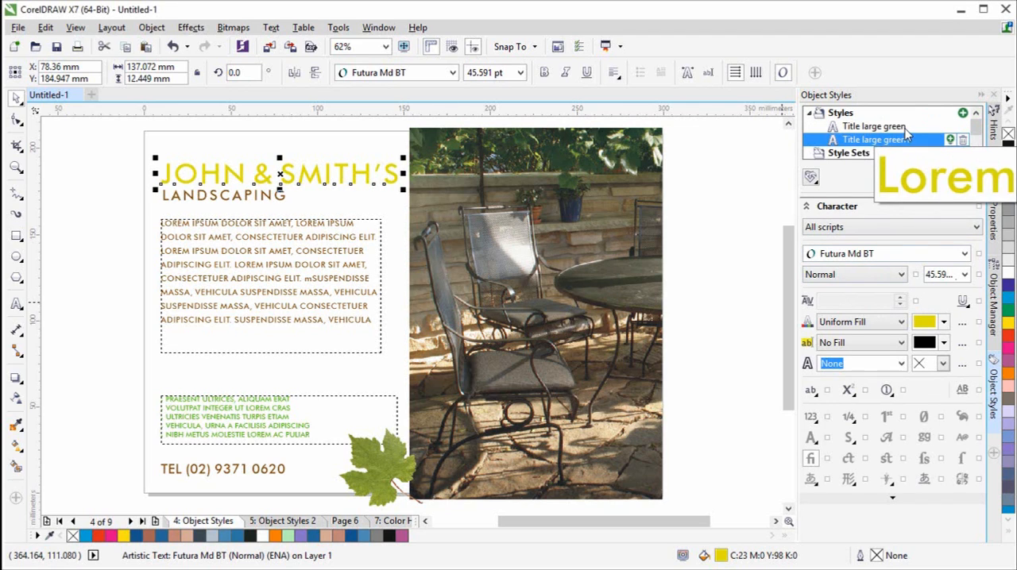
click(906, 127)
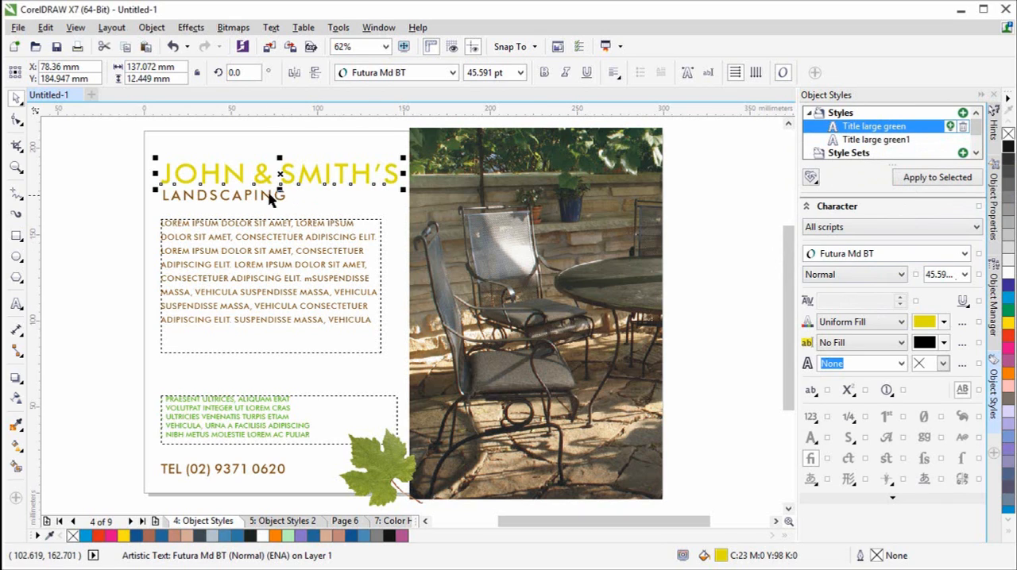
- Create a character style named "Small title brown" from the LANDSCAPING subtitle
click(273, 204)
click(275, 198)
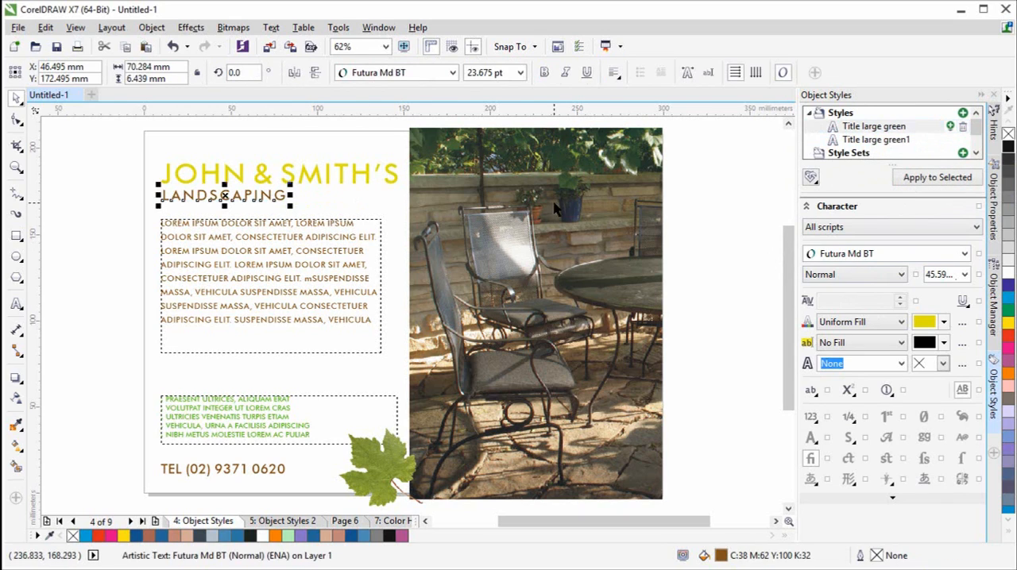
right_click(851, 117)
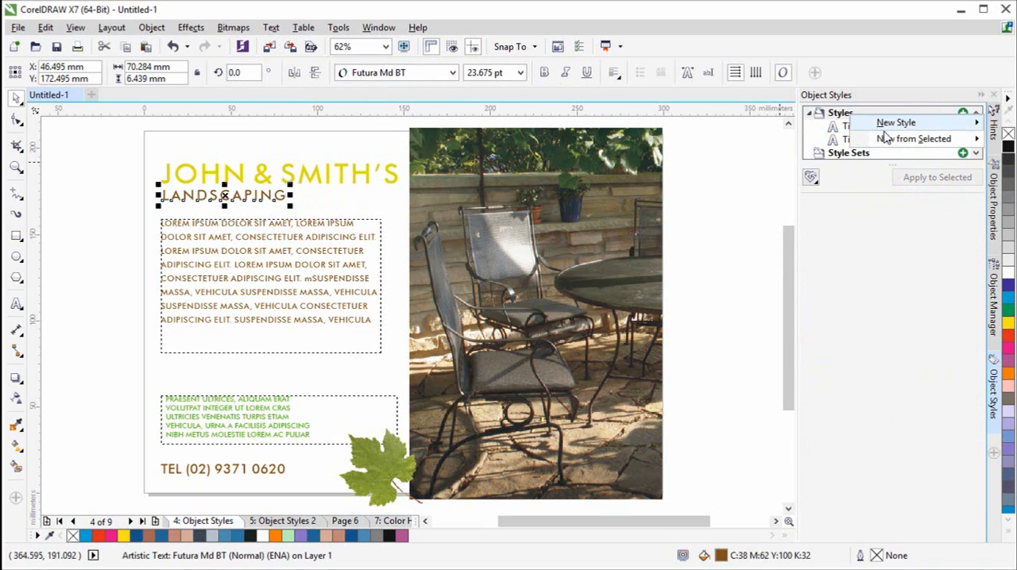
mouse_move(884, 140)
click(795, 141)
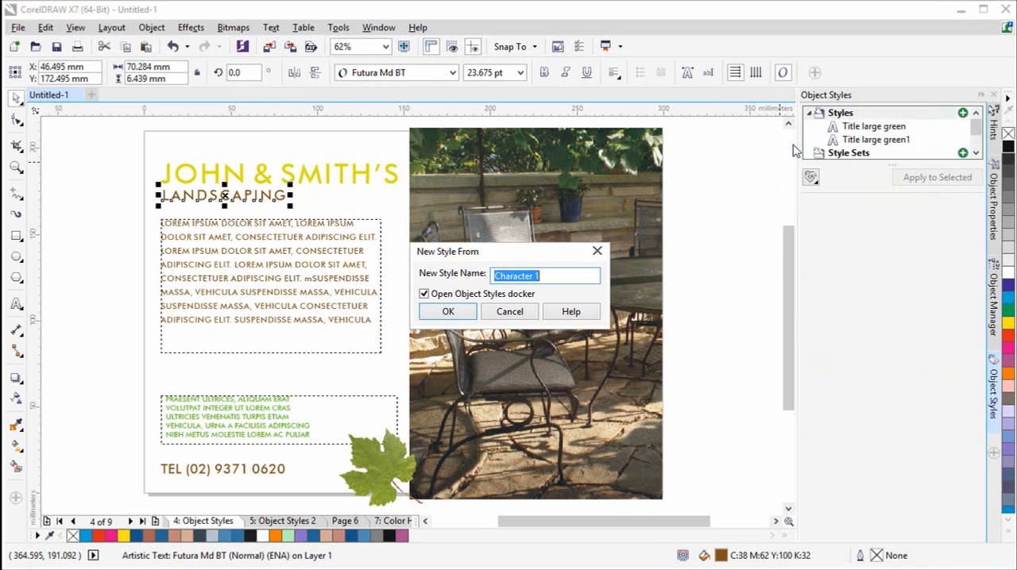
text(Small title brownb)
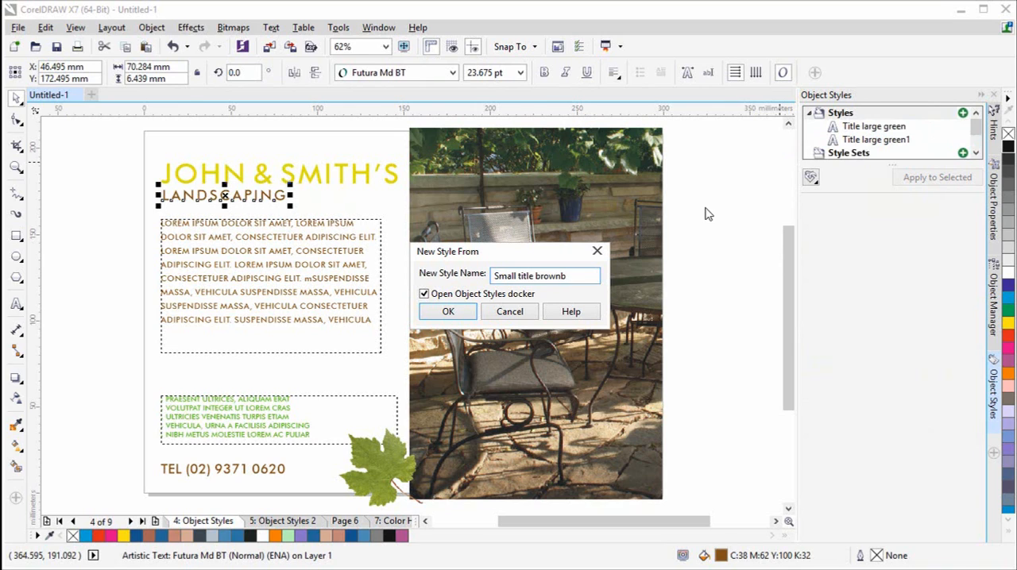
click(459, 315)
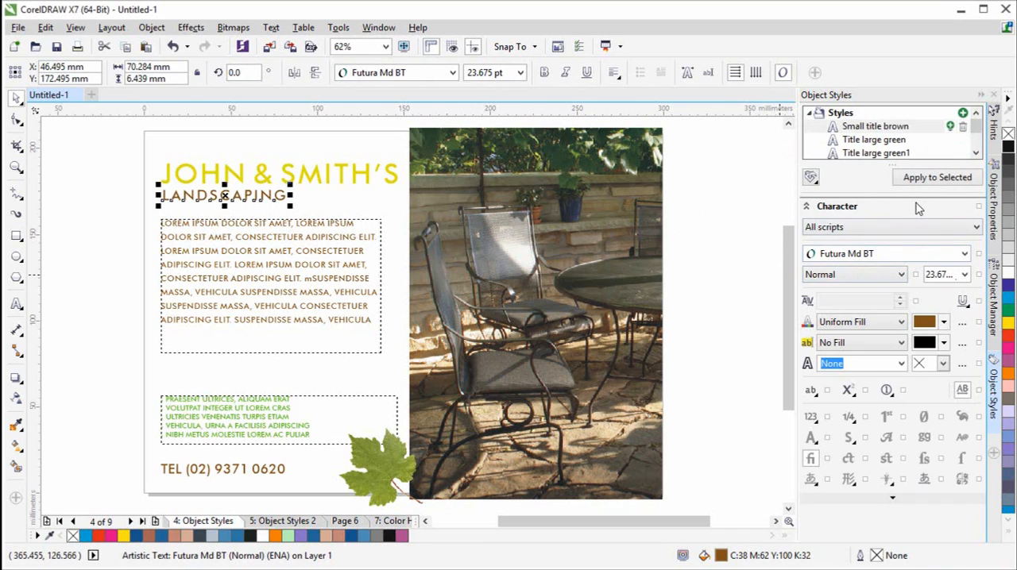
click(976, 153)
click(976, 152)
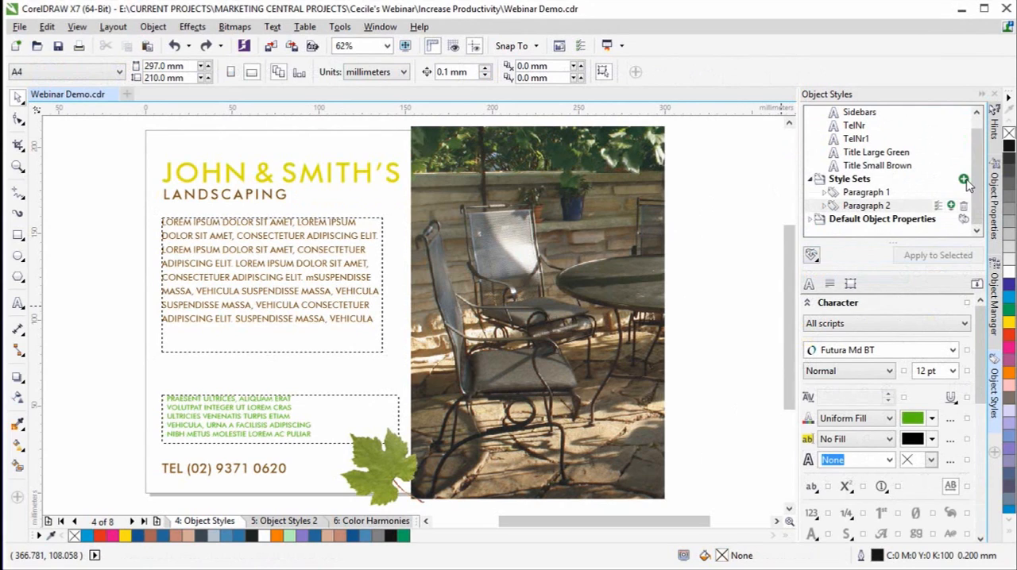
- Review the styles saved in Webinar Demo.cdr, checking the Title Large Green properties and previewing the Paragraph 1 style set
drag(980, 180, 981, 141)
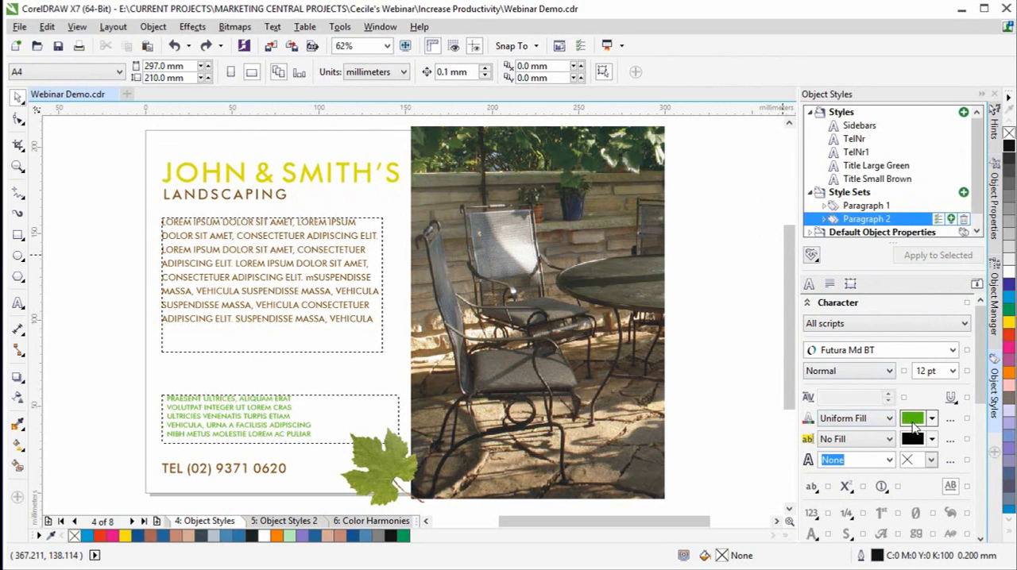
click(845, 167)
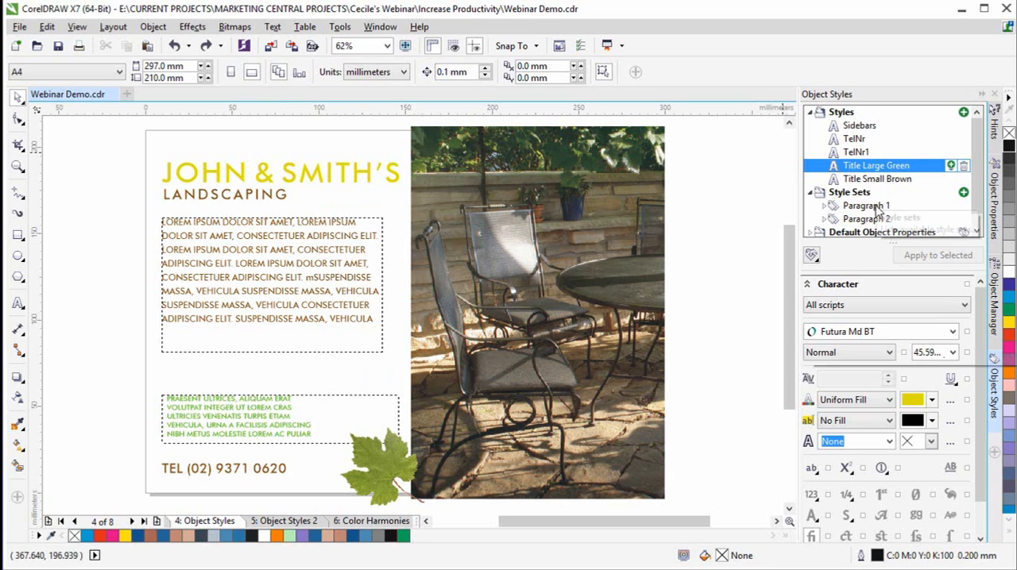
mouse_move(880, 216)
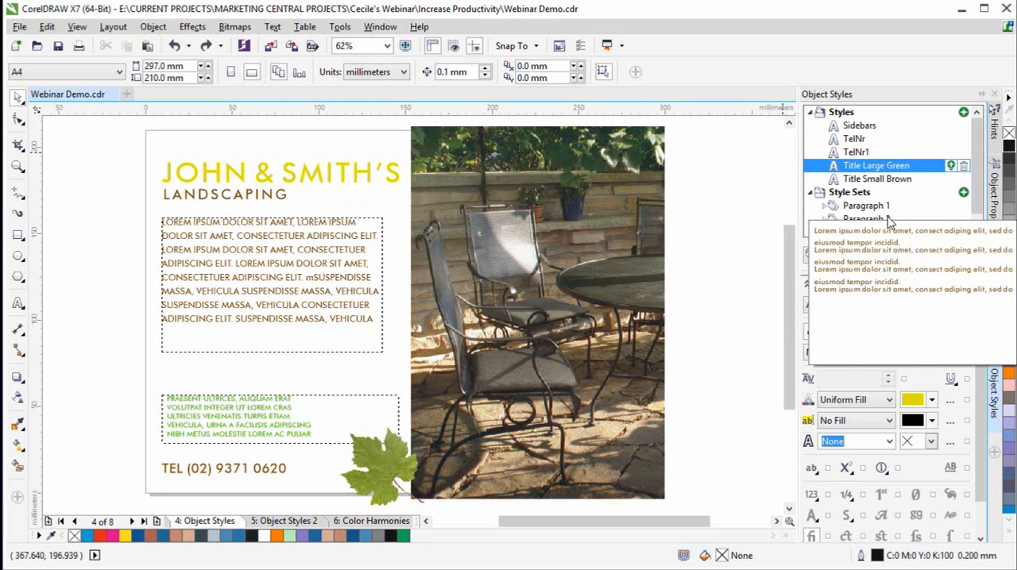
click(729, 257)
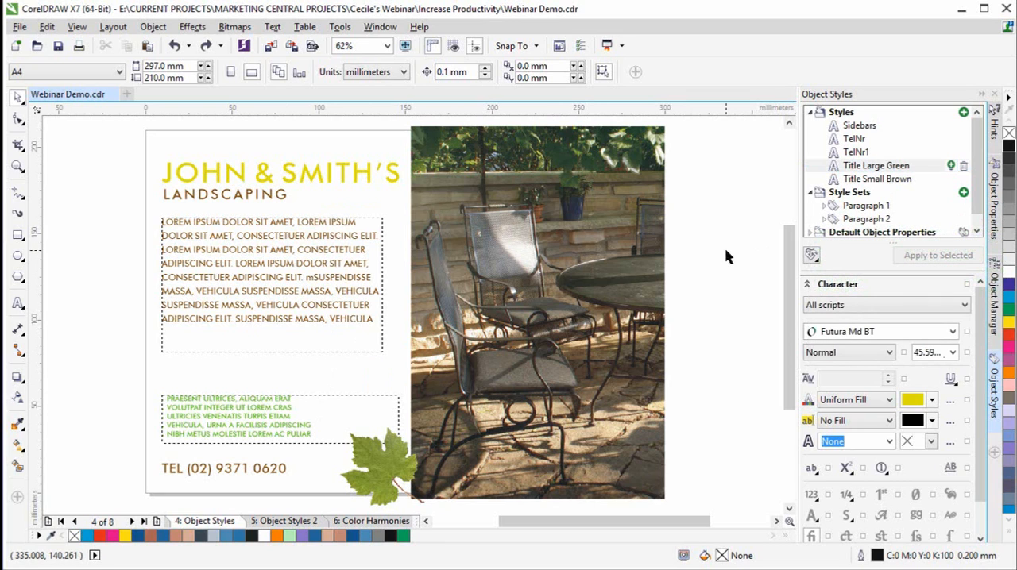
- Go to the Object Styles 2 page and fill the yellow header rectangle with white
click(288, 522)
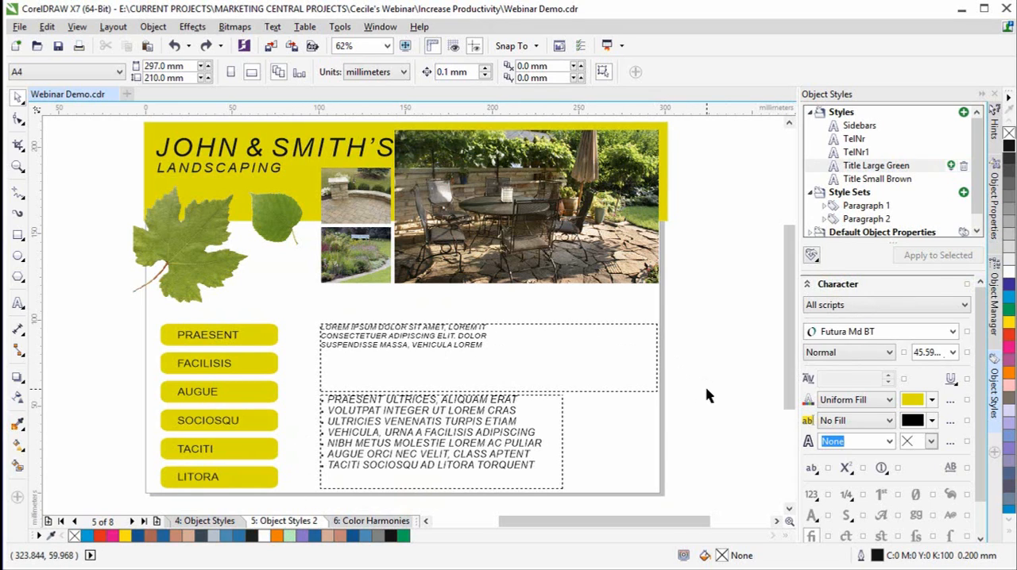
click(299, 202)
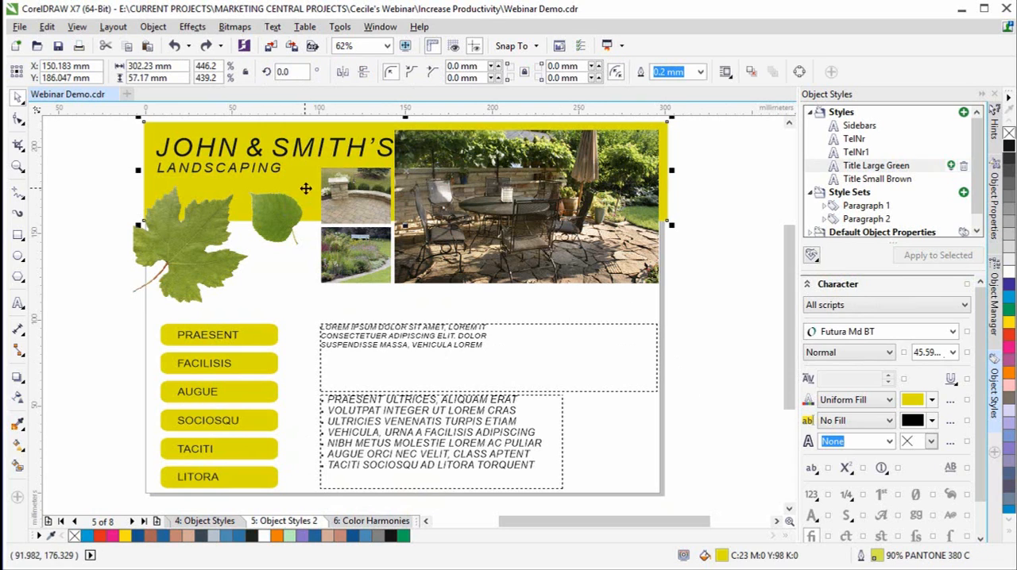
click(1009, 272)
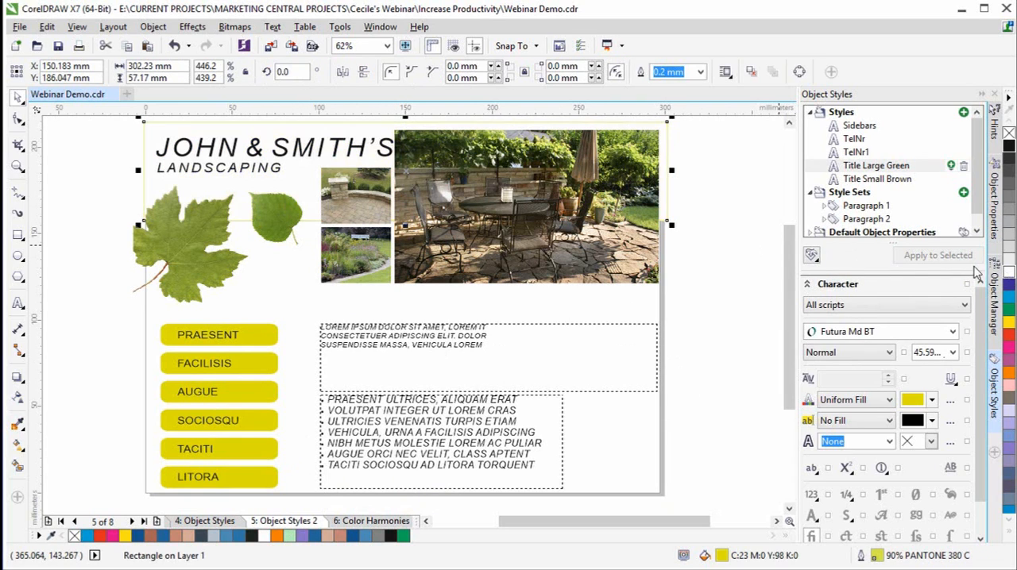
- Apply the Title Large Green style to the JOHN & SMITH'S heading and Title Small Brown to the LANDSCAPING subtitle
click(321, 154)
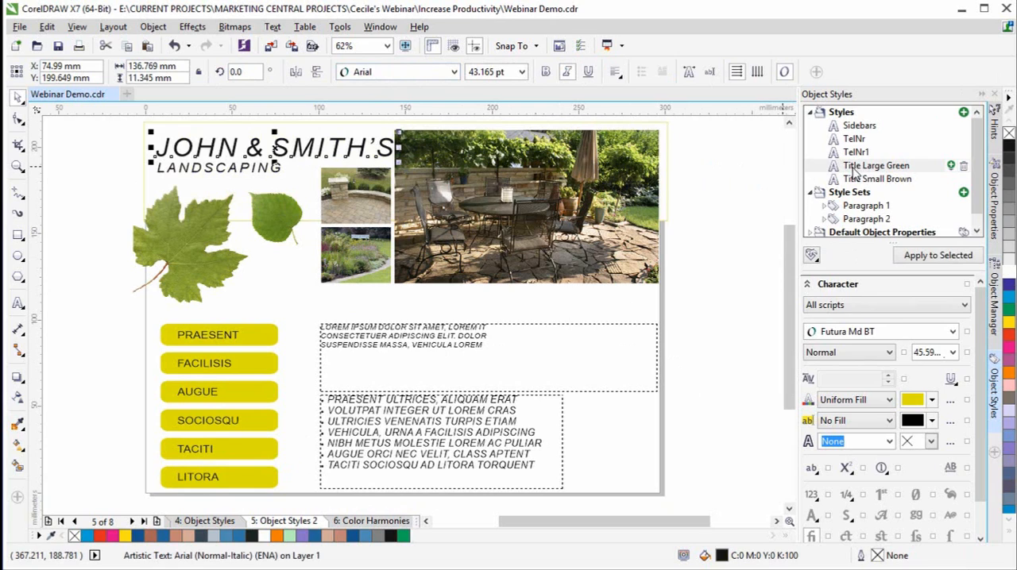
click(886, 165)
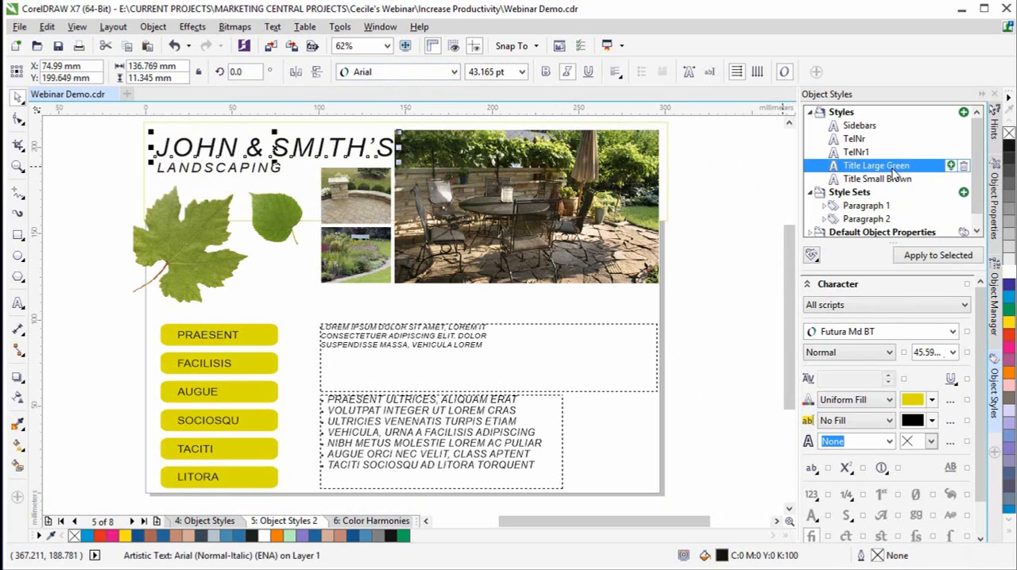
click(938, 259)
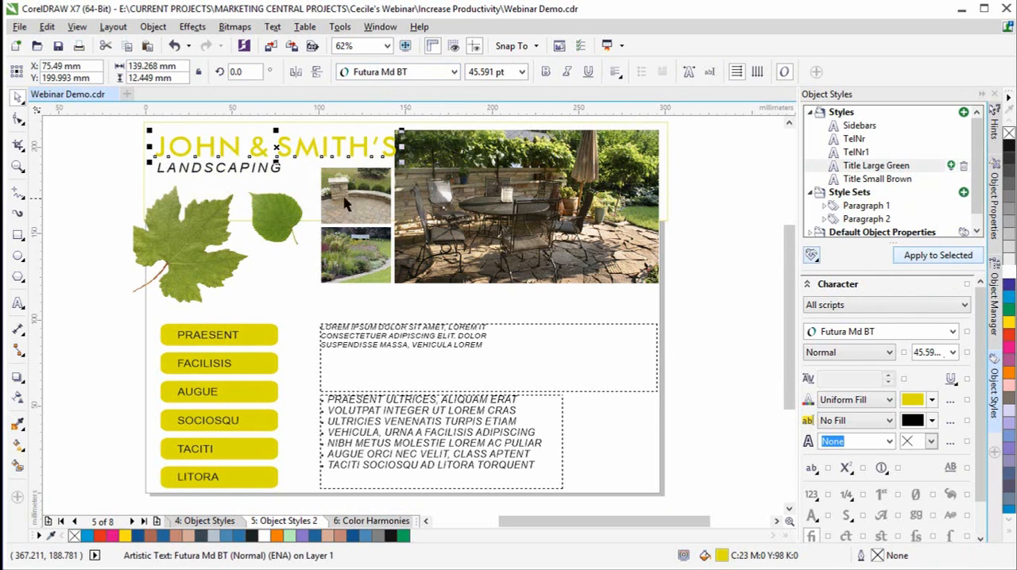
click(275, 169)
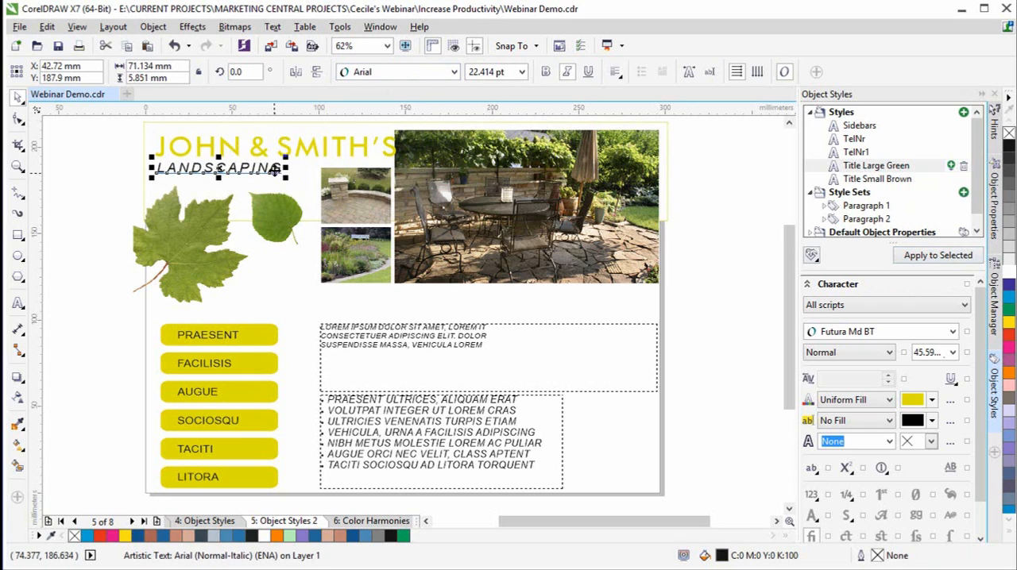
click(874, 182)
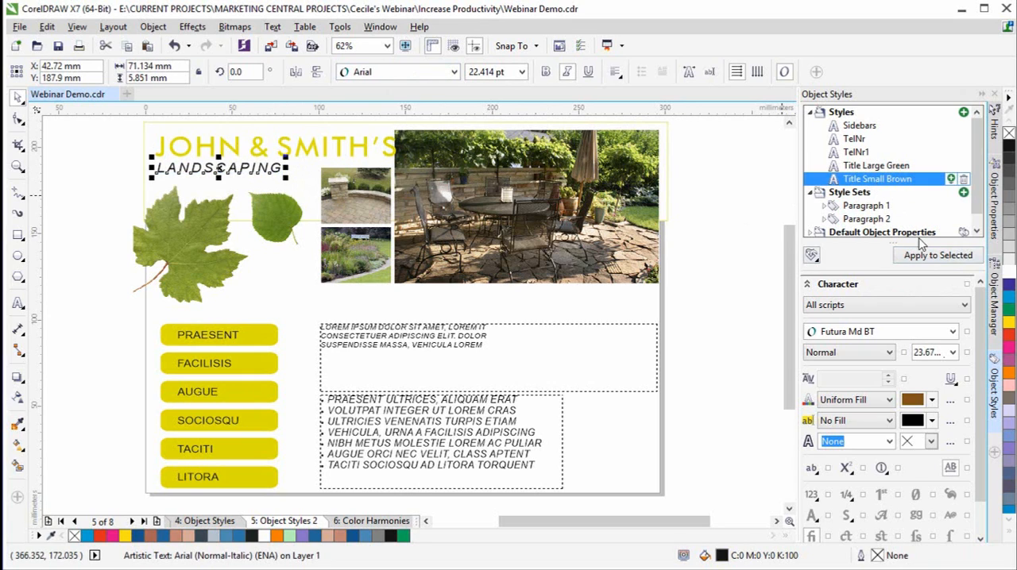
click(923, 262)
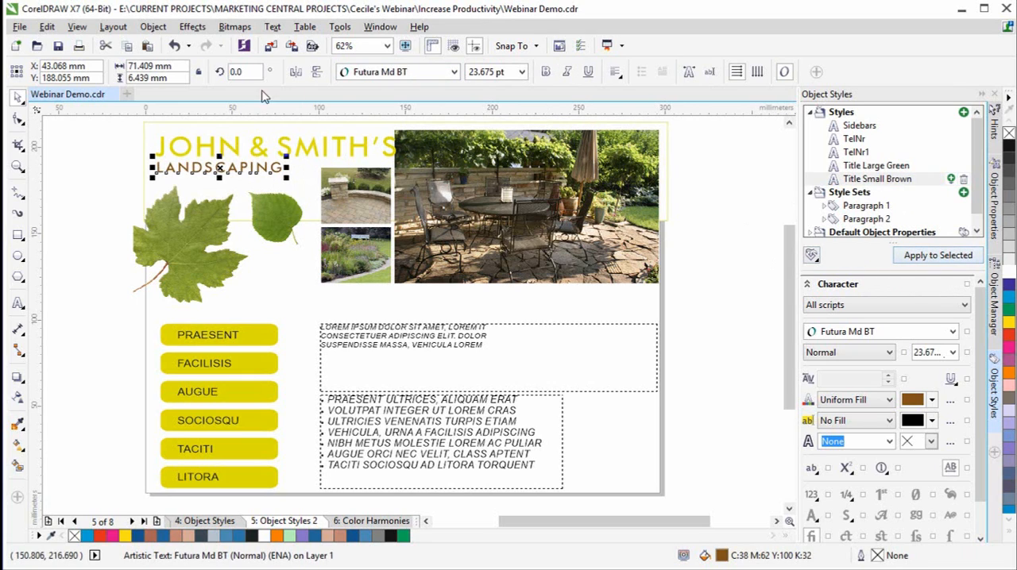
- Apply the Paragraph 1 style set to the Lorem ipsum text frame and Paragraph 2 to the bulleted text frame below
click(389, 338)
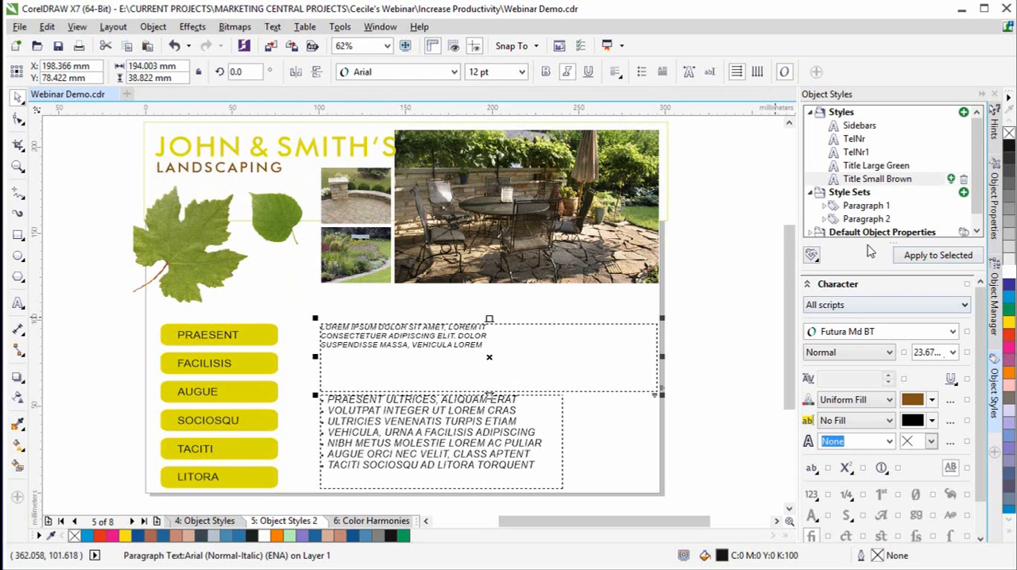
click(875, 208)
click(931, 261)
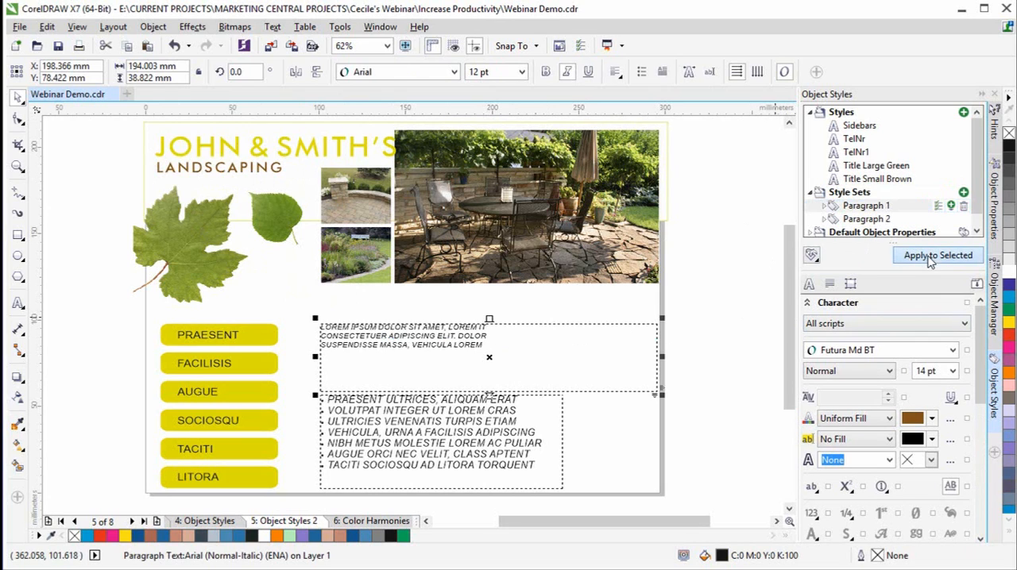
click(513, 407)
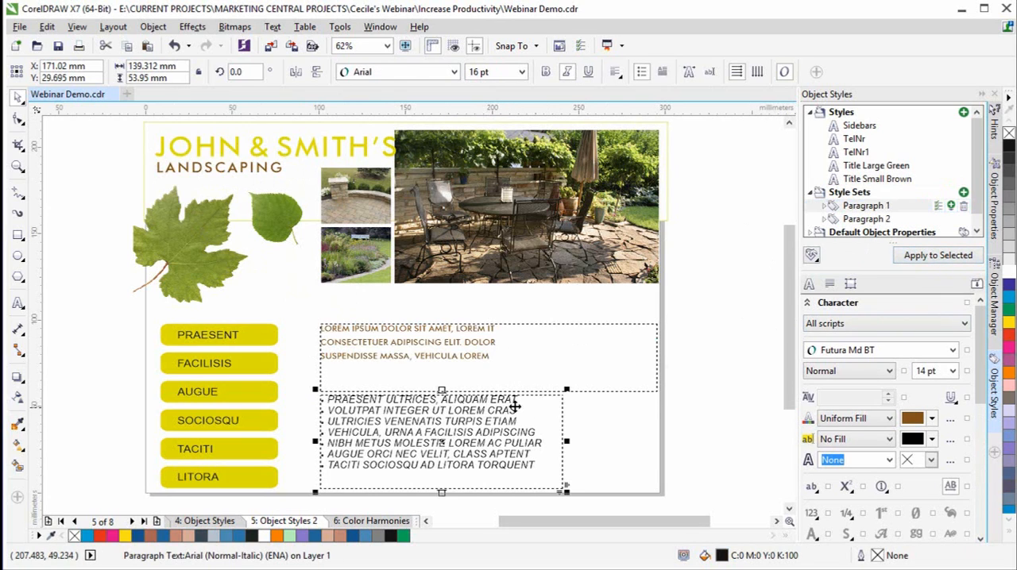
click(879, 220)
click(914, 256)
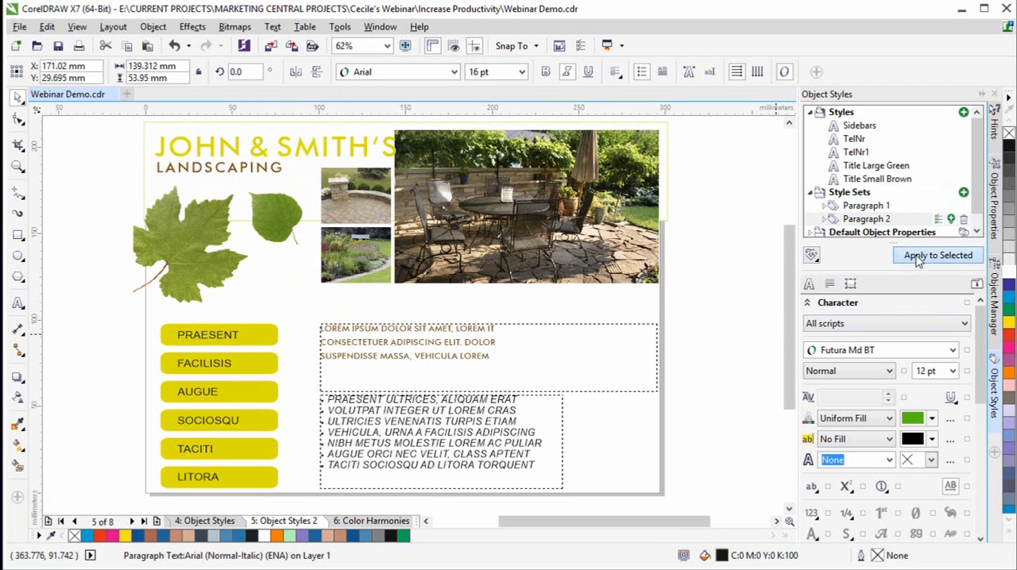
- Apply the Sidebars style to the six sidebar labels from PRAESENT to LITORA on the Object Styles 2 page
click(210, 338)
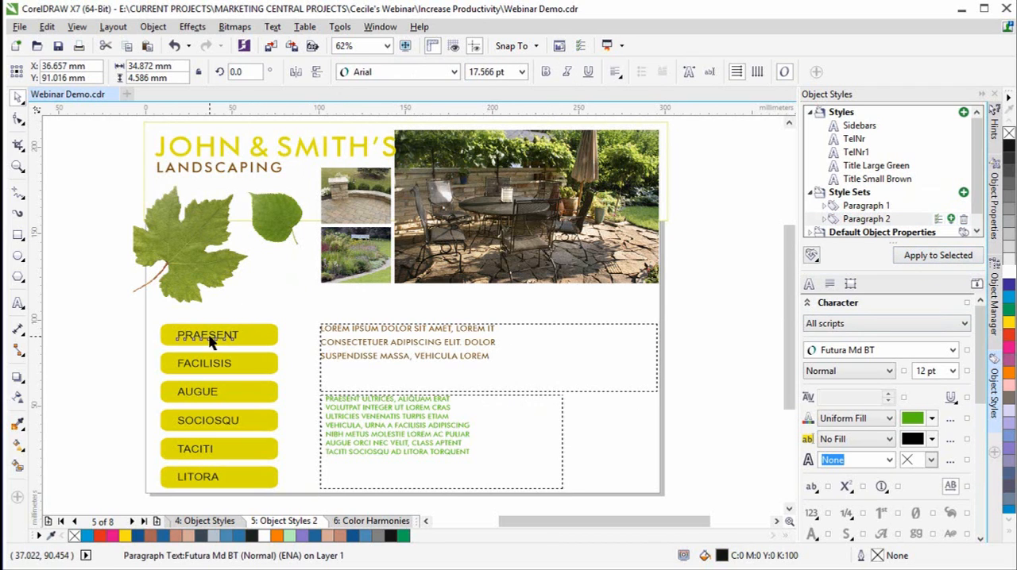
shift+click(212, 369)
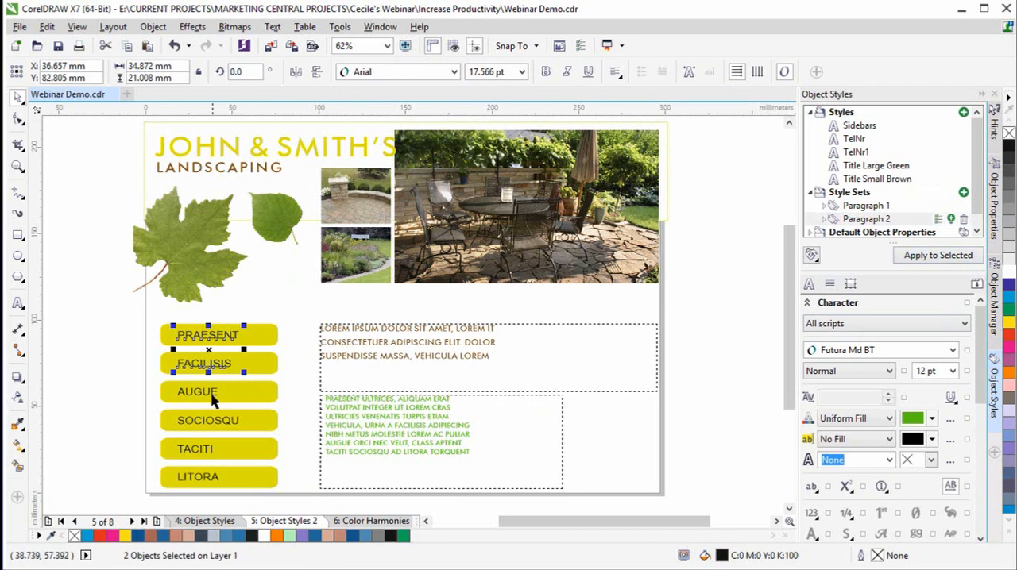
shift+click(213, 394)
shift+click(209, 421)
shift+click(197, 449)
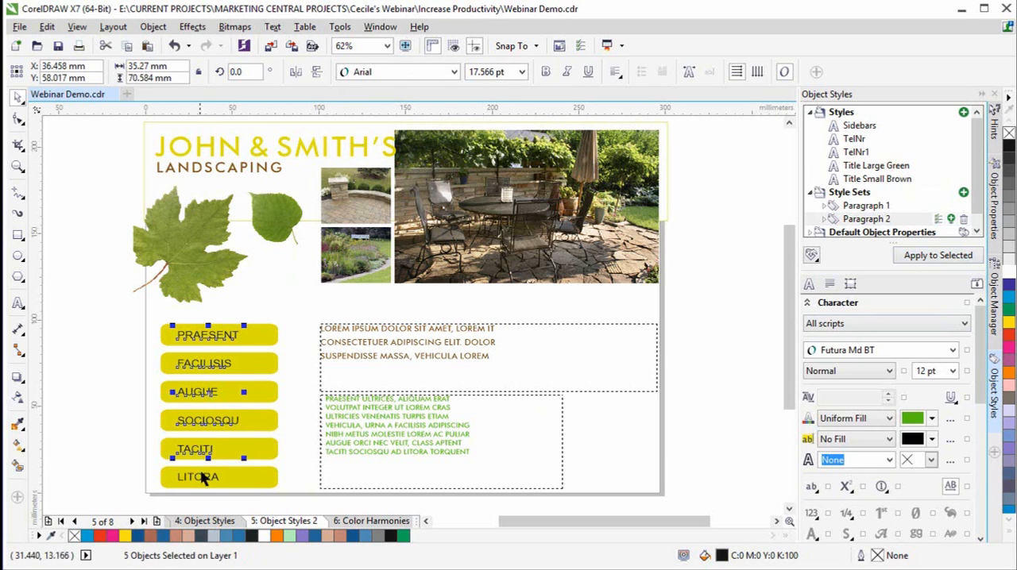
shift+click(205, 475)
click(859, 126)
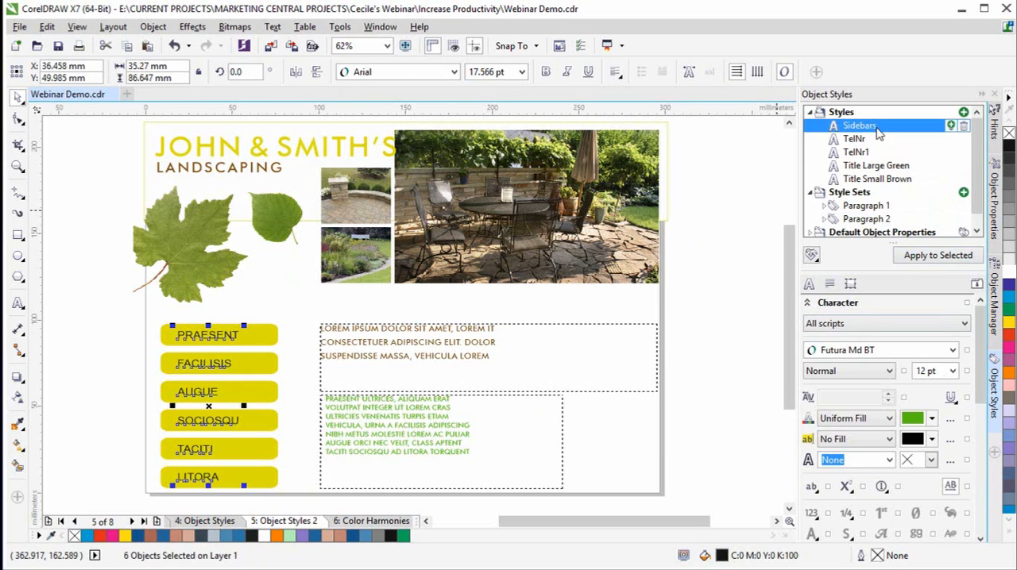
click(731, 268)
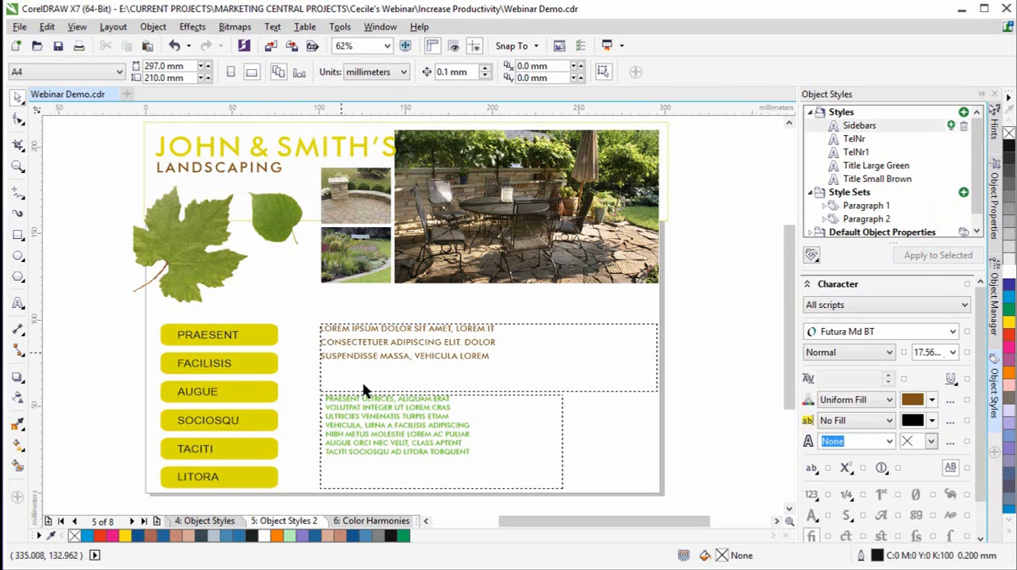
- Compare the Object Styles and Object Styles 2 pages and display the document in Page Sorter view
click(226, 523)
click(272, 528)
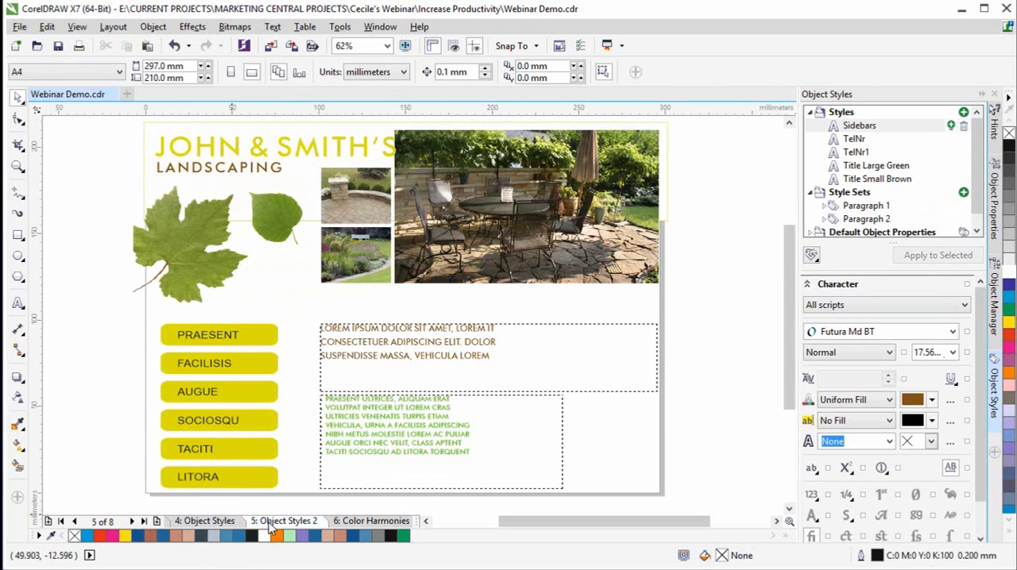
click(76, 30)
click(115, 233)
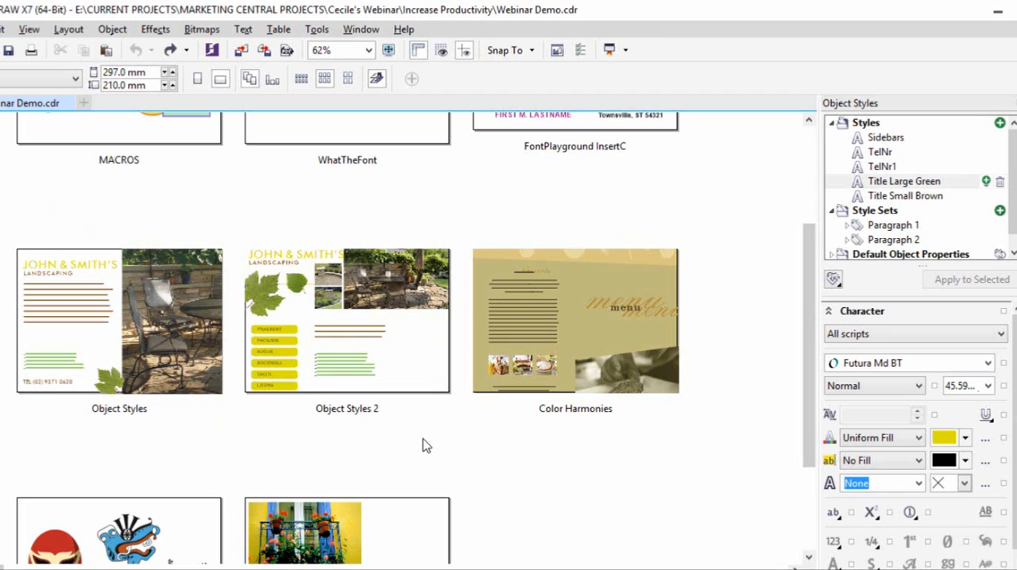
- Set the text fill of the Title Large Green style to pink and Title Small Brown to blue C95 M71 Y5 K20
click(896, 185)
key(F2)
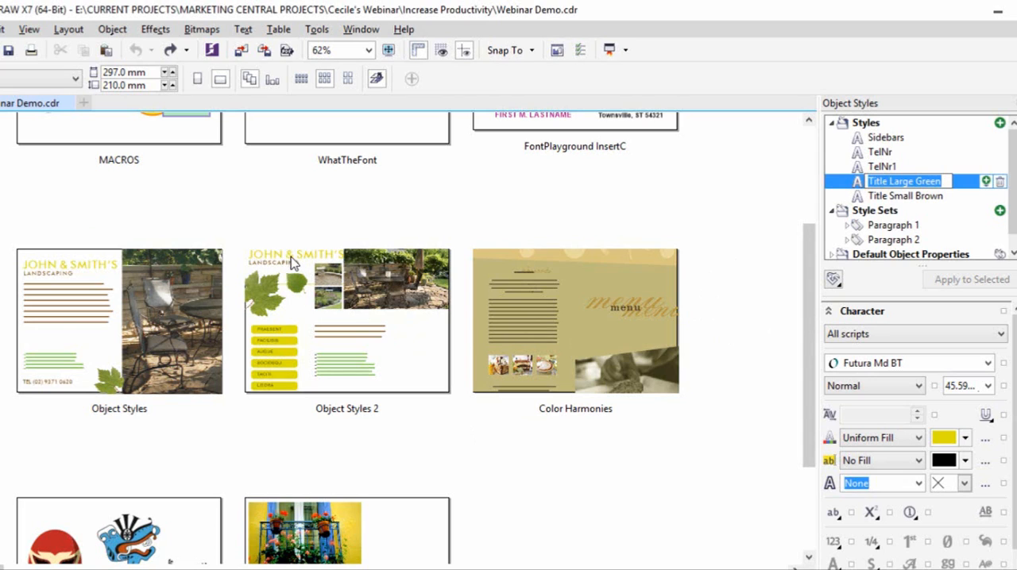
key(Return)
click(966, 439)
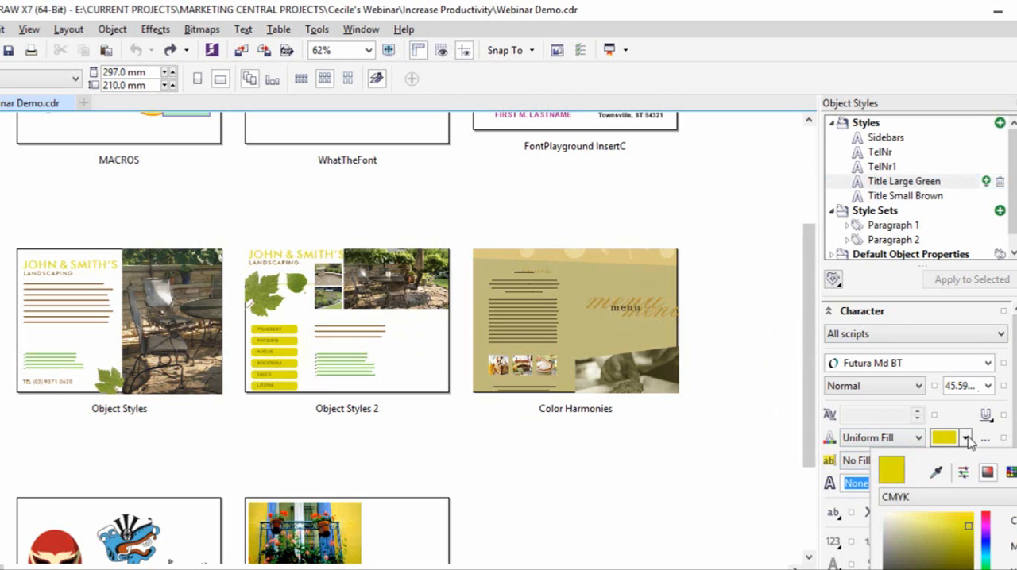
click(988, 524)
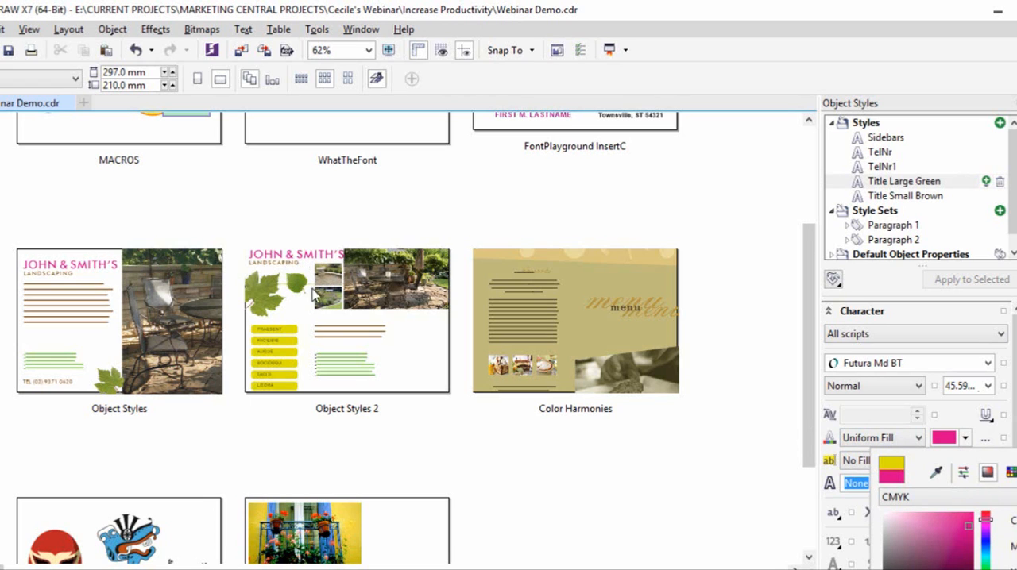
click(890, 196)
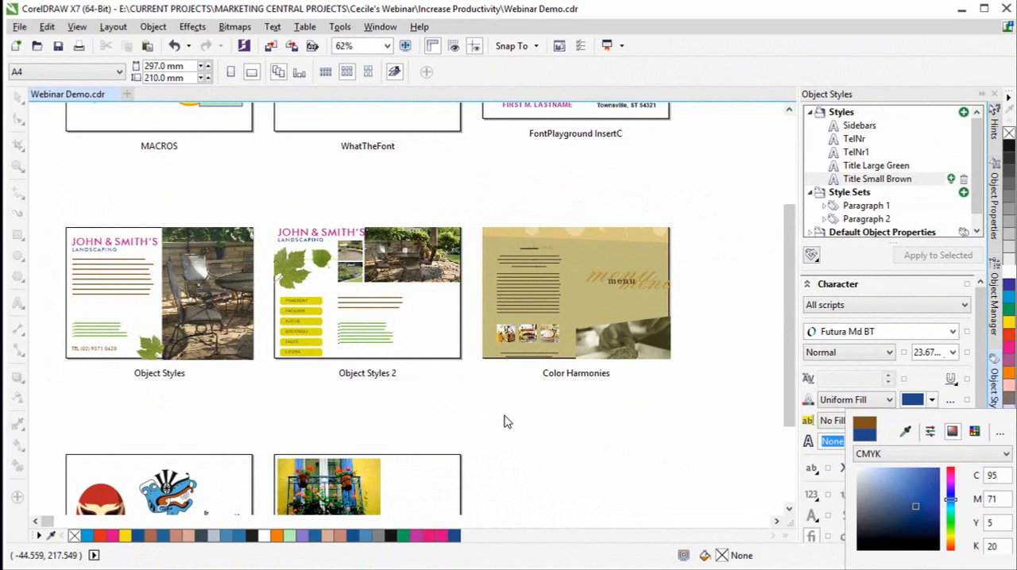
click(503, 422)
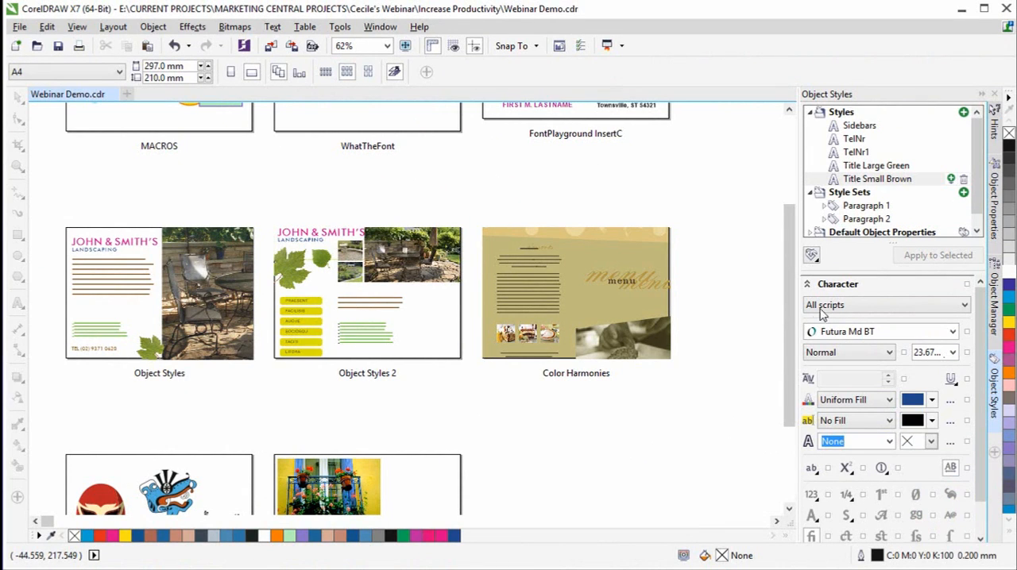
- Look at the Export Style Sheet dialog without exporting, and check the Import Style Sheet option for object styles
click(817, 262)
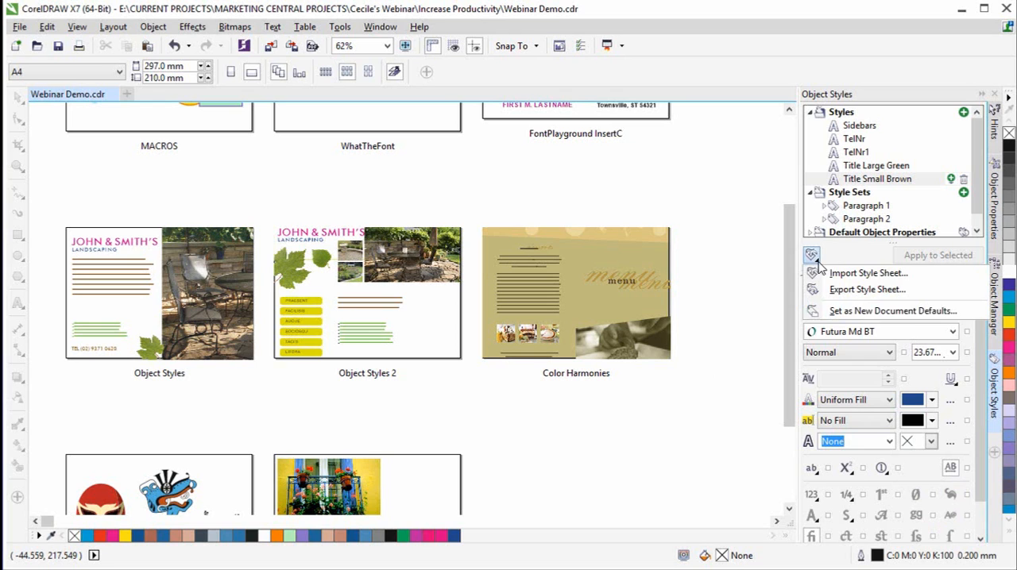
click(928, 294)
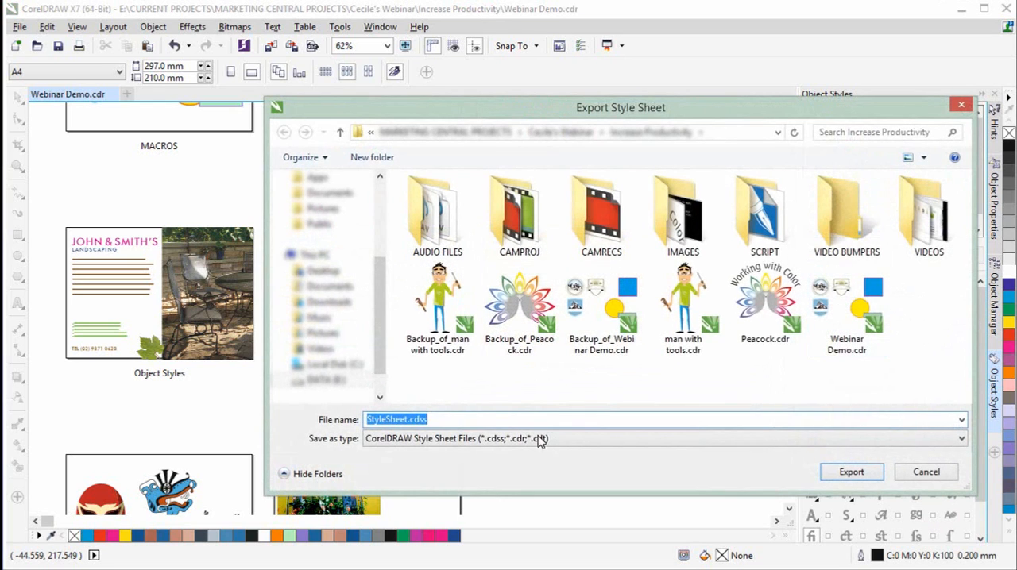
drag(380, 274, 385, 250)
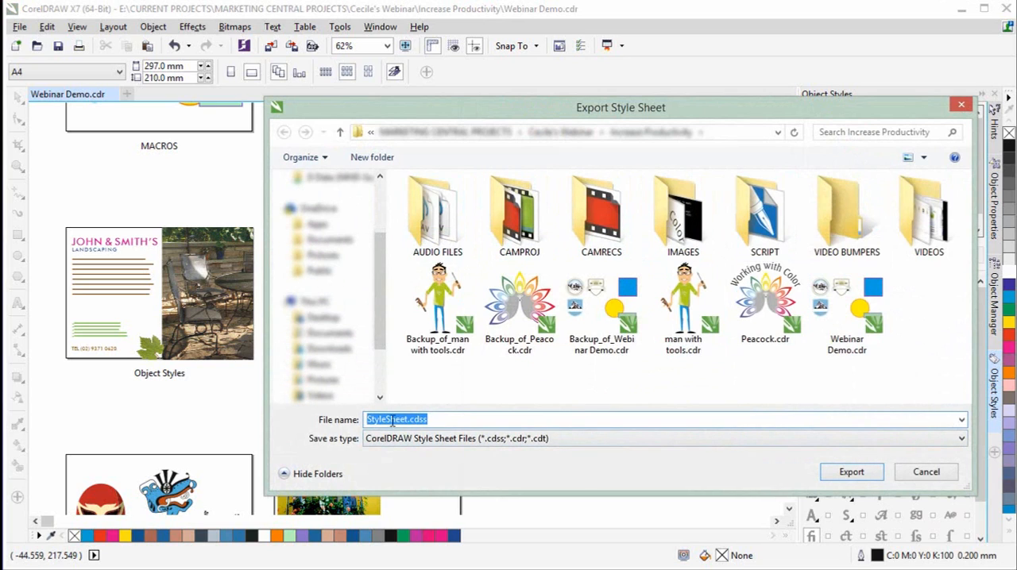
click(908, 474)
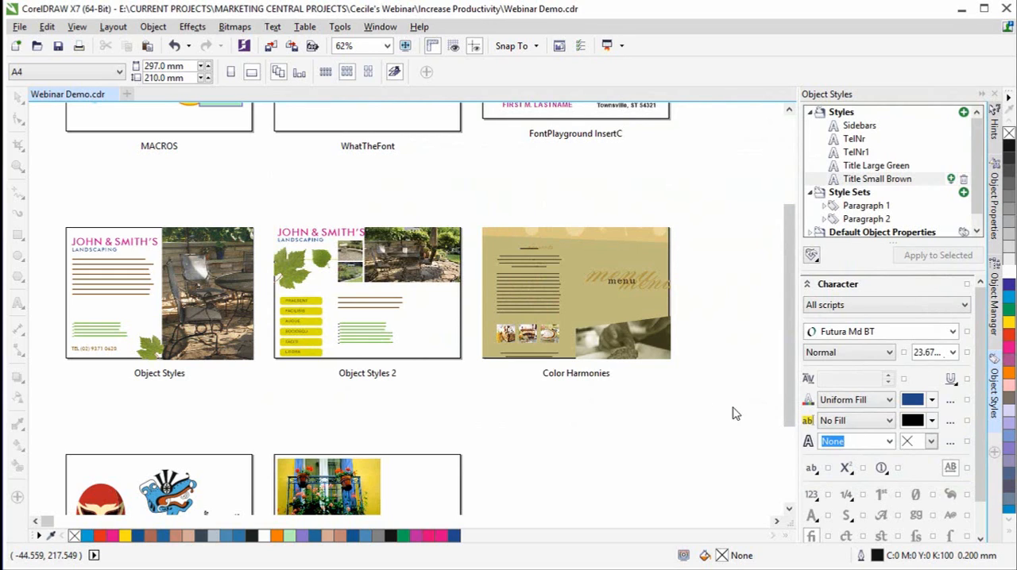
click(811, 255)
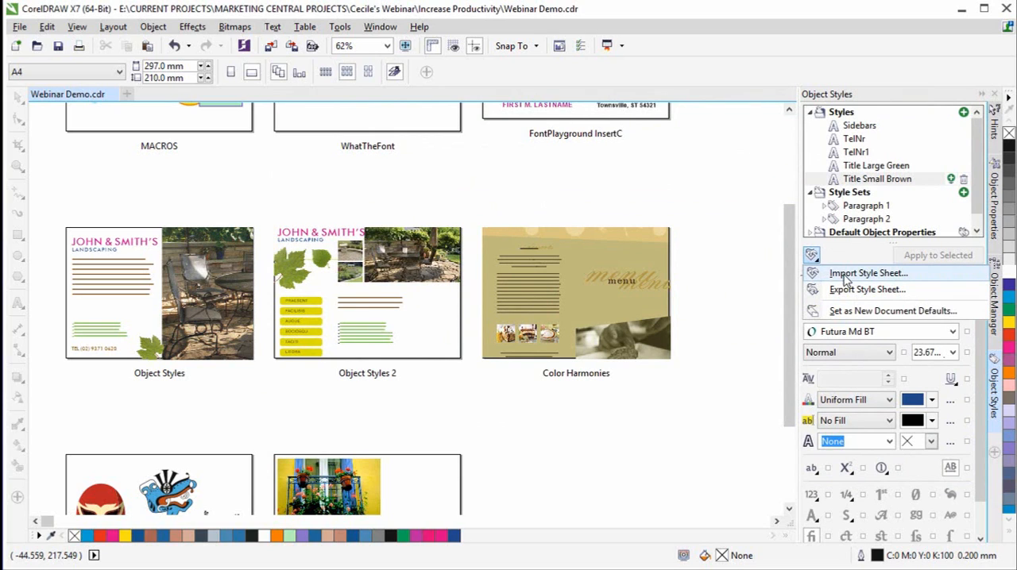
click(844, 263)
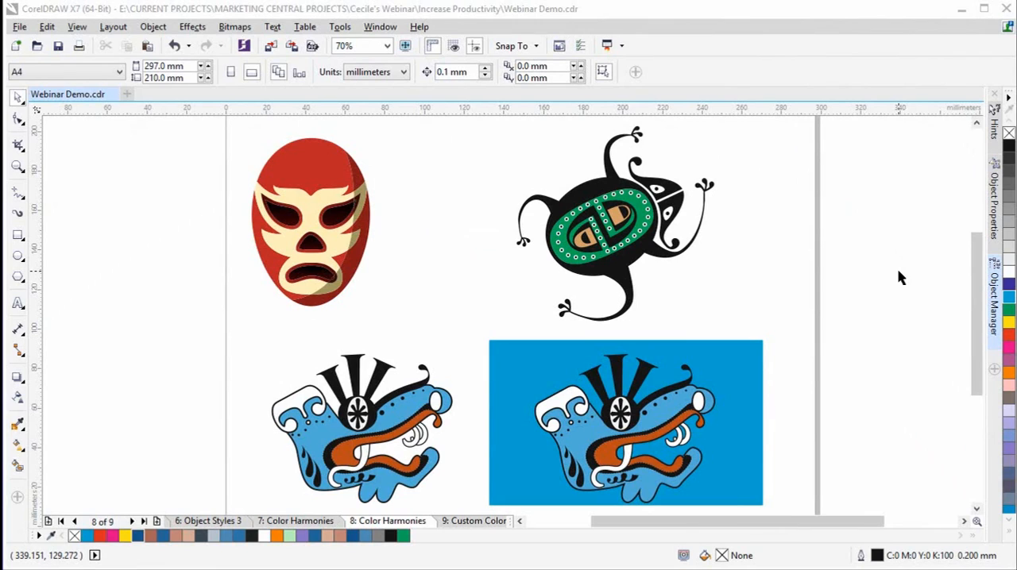
- Add the Color Styles docker to the workspace on the Color Harmonies page
click(995, 370)
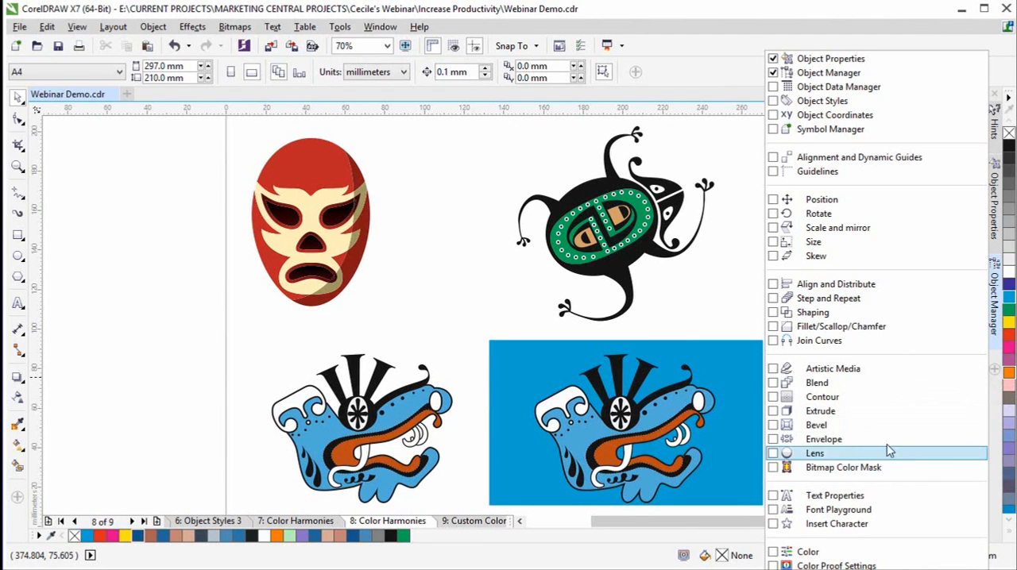
click(811, 569)
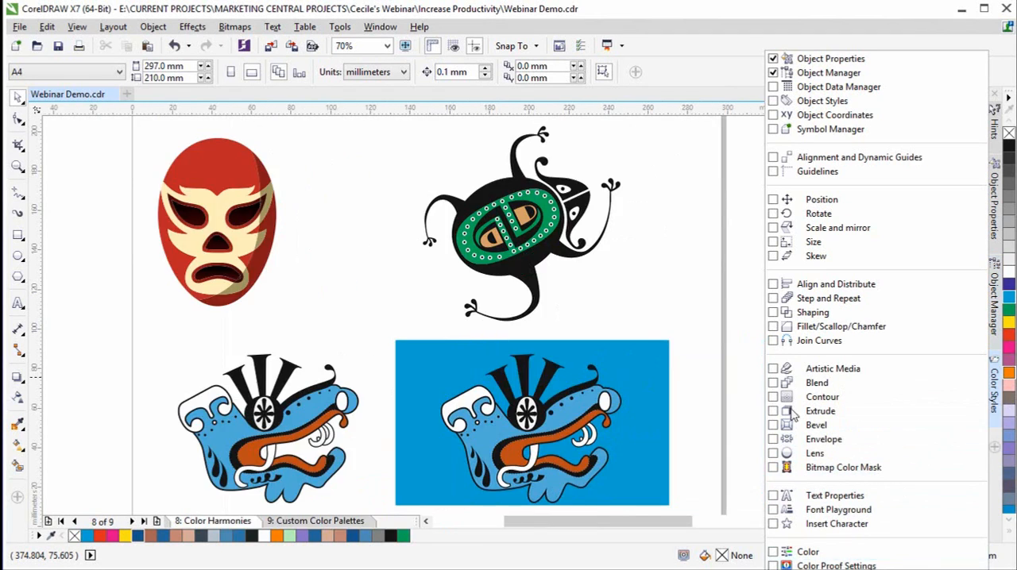
click(747, 321)
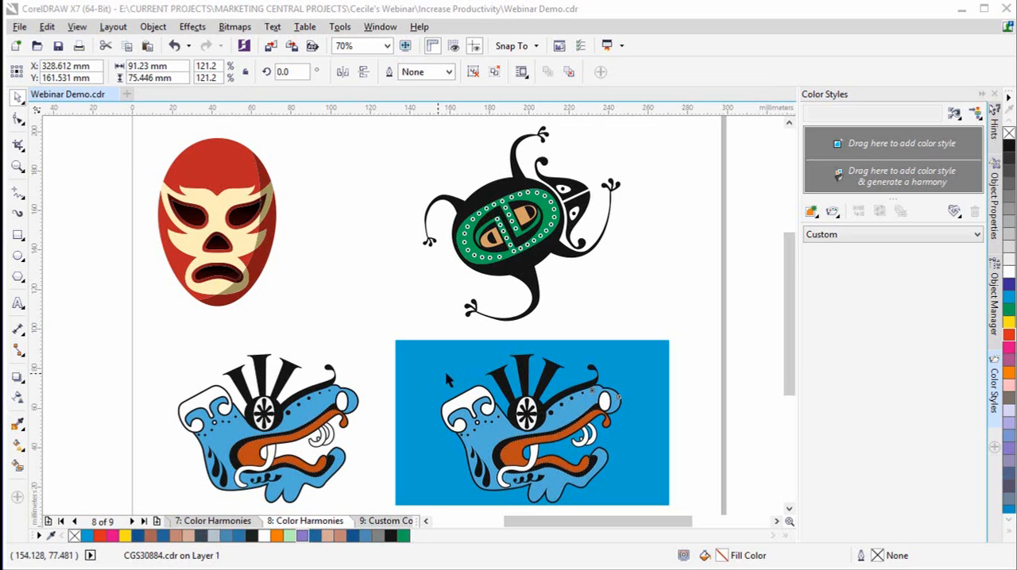
- Create color styles from the fill and outline of the dragon head on blue, grouped into 2 harmonies, and select the orange-blue harmony for editing
click(545, 419)
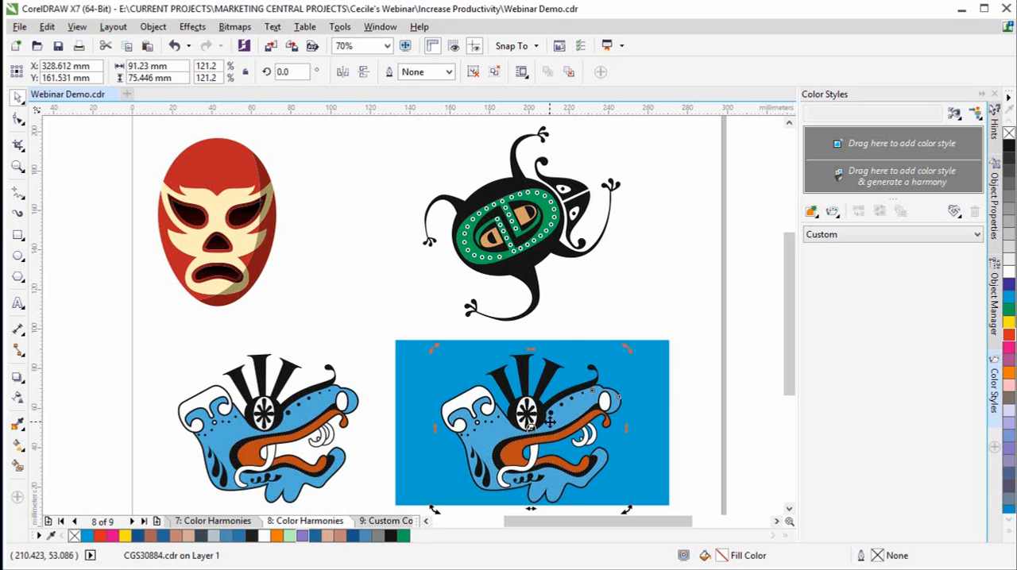
drag(547, 420, 858, 185)
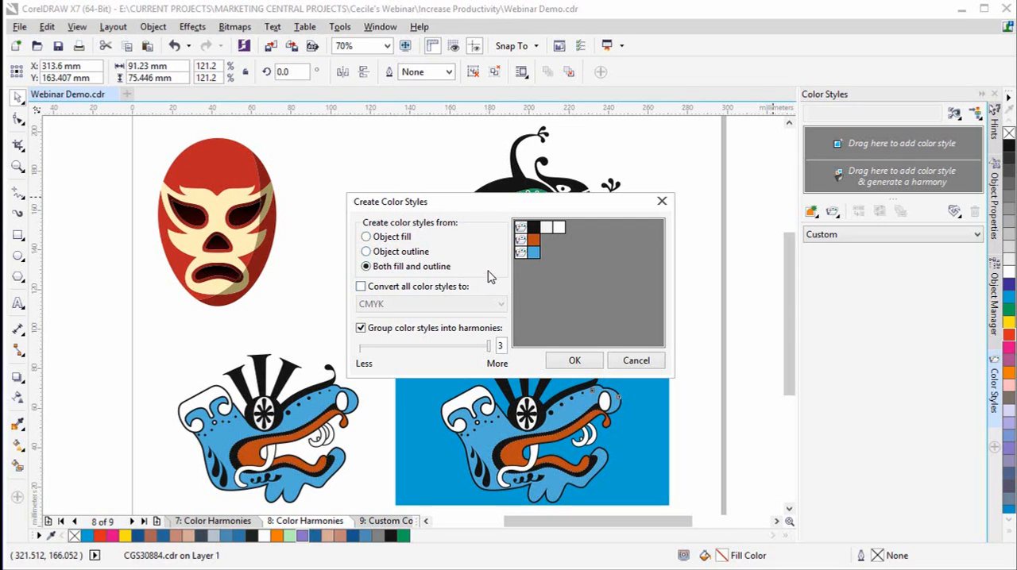
drag(489, 351, 424, 348)
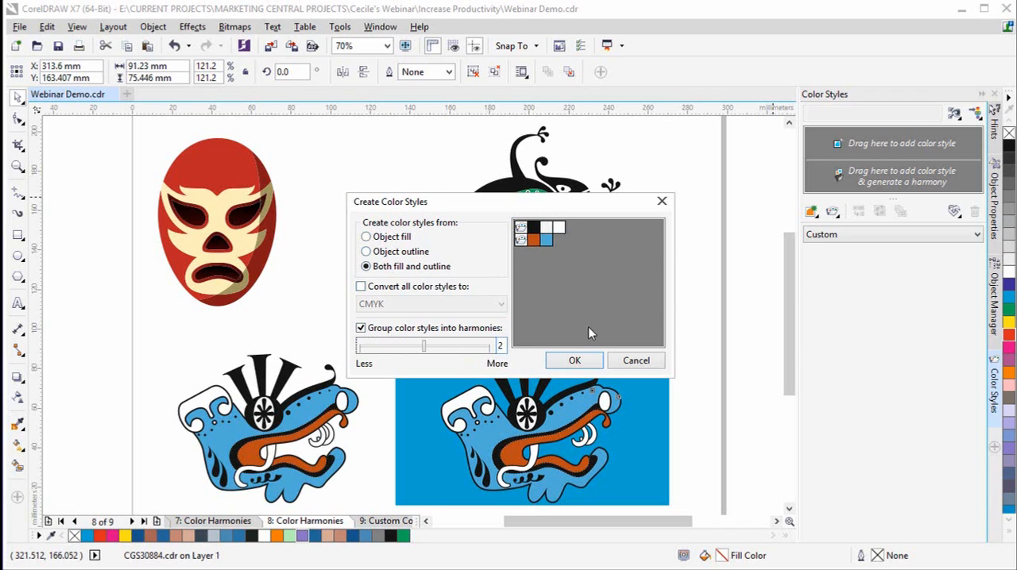
click(574, 360)
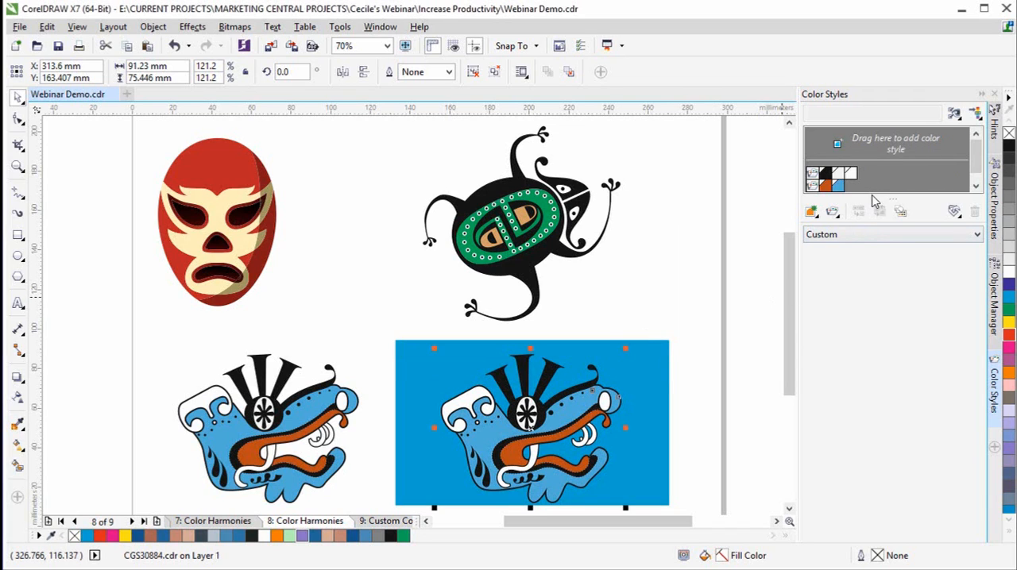
drag(870, 198, 871, 232)
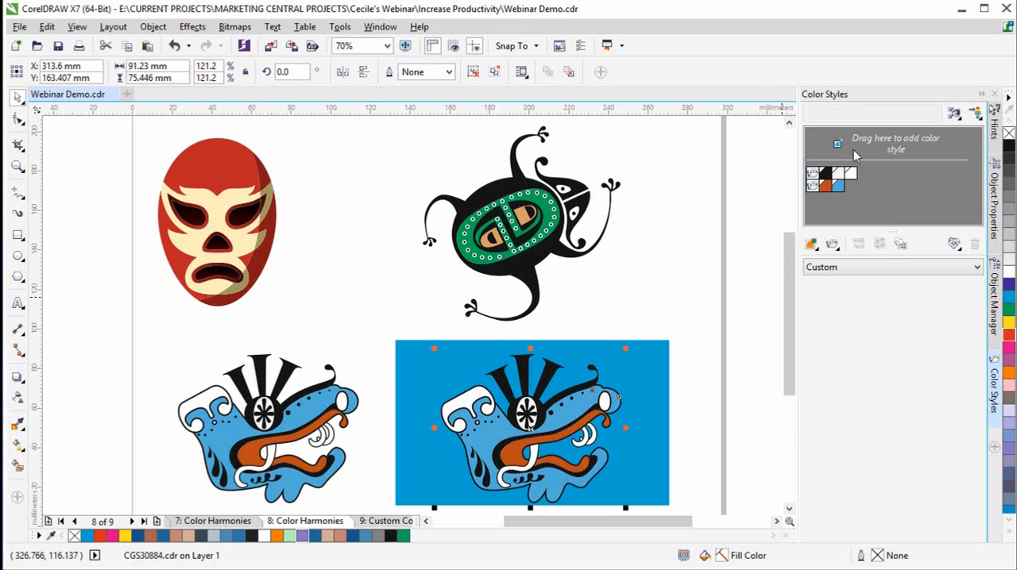
click(814, 187)
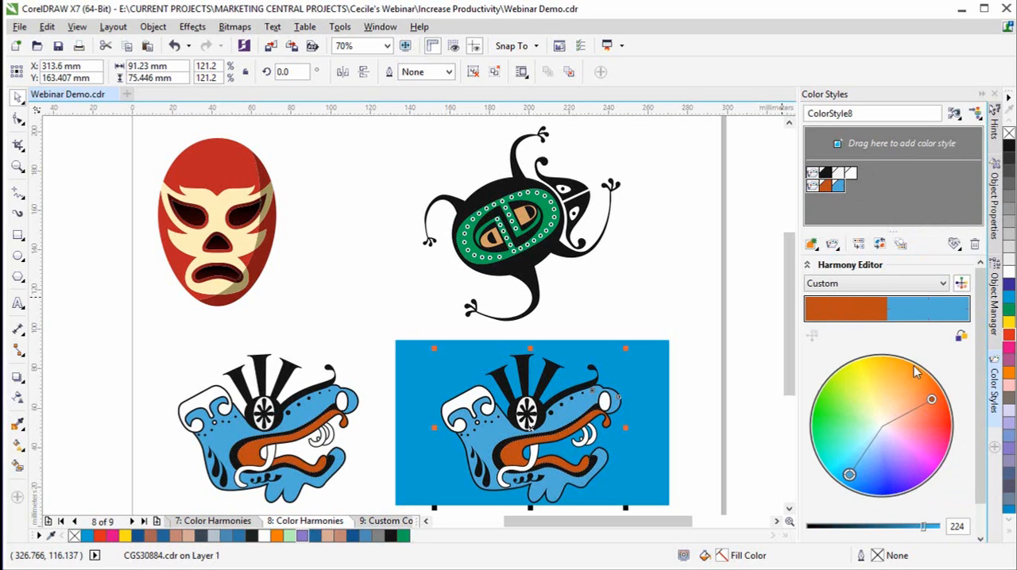
- Try rotating the orange-blue harmony on the color wheel to purple and green and to blue and gold, and undo both modifications
drag(932, 403, 922, 470)
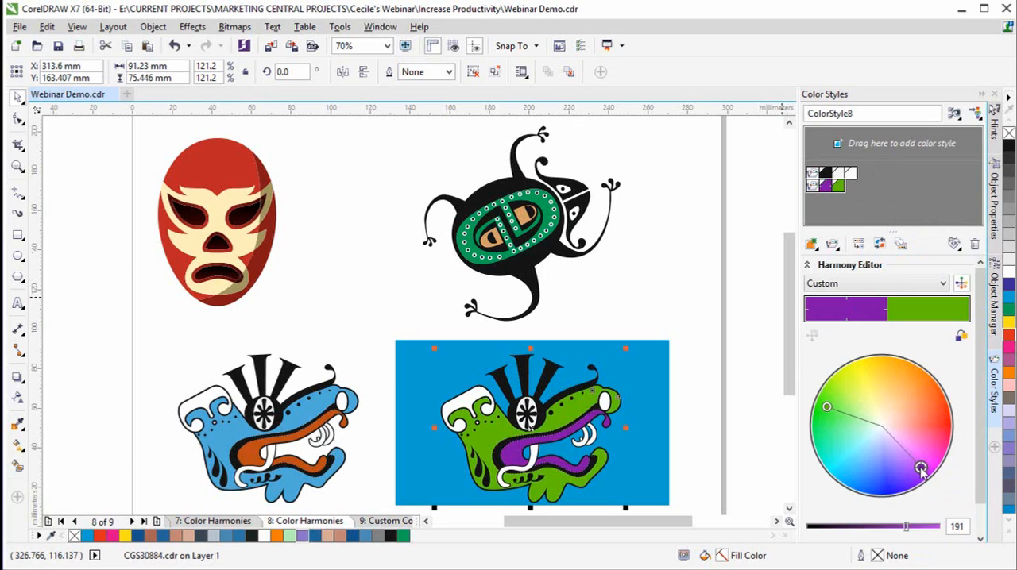
drag(922, 470, 851, 476)
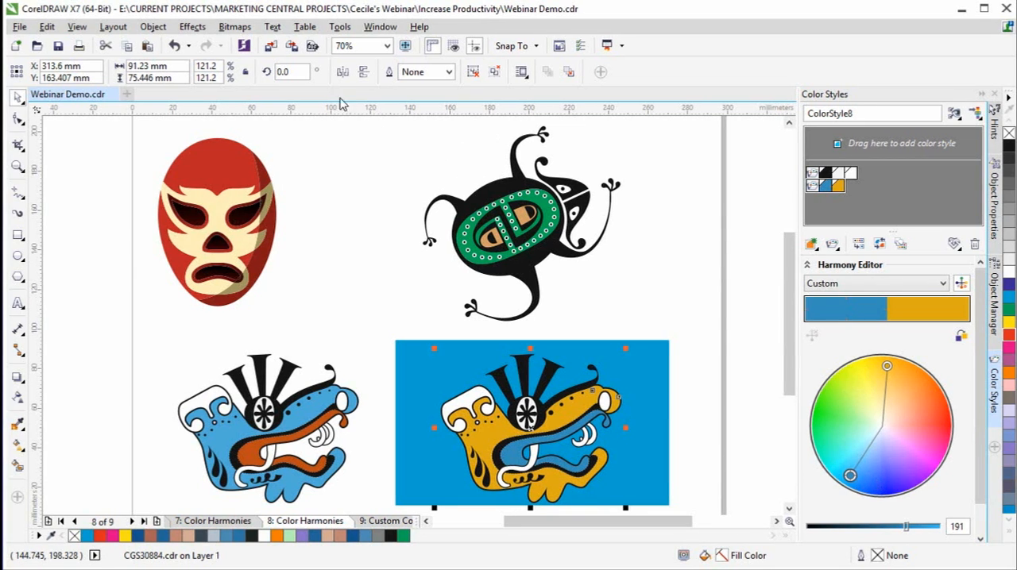
click(185, 46)
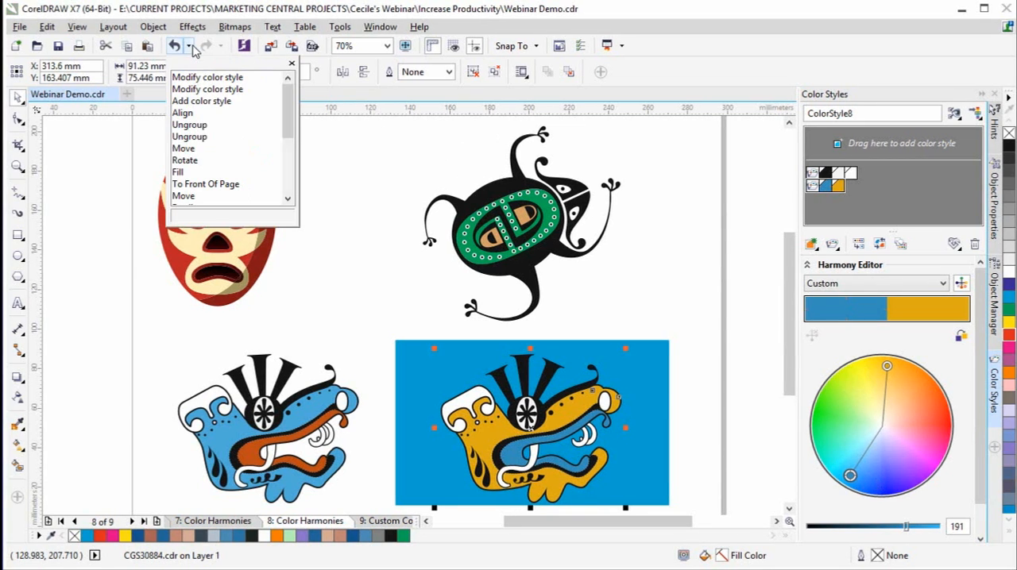
click(205, 101)
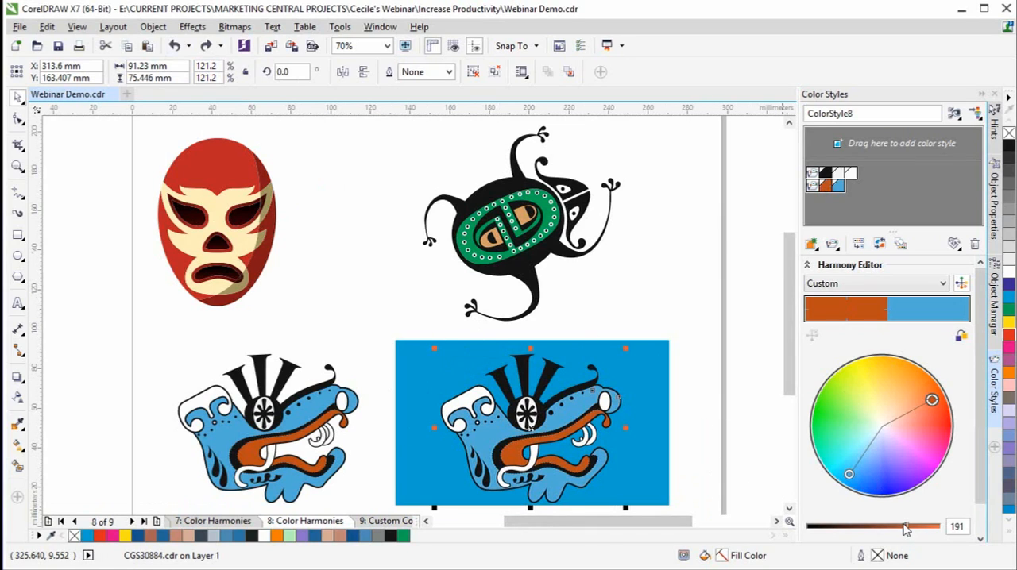
- Brighten the dragon head's orange-blue harmony to about 244, adjust the brightness again slightly and clear the selection
drag(906, 530, 935, 529)
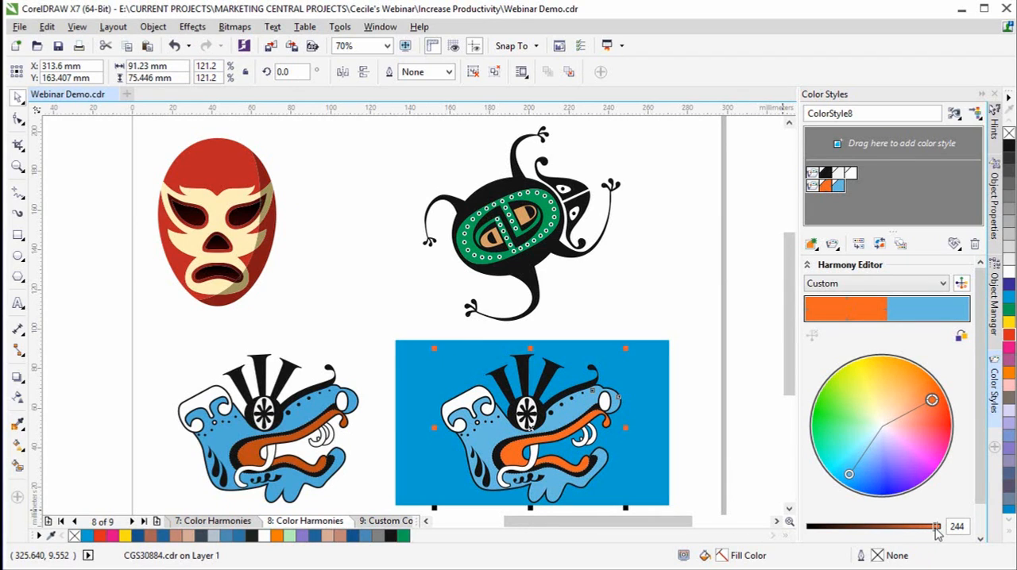
mouse_move(936, 534)
mouse_down()
mouse_move(944, 532)
mouse_move(853, 532)
mouse_move(931, 528)
mouse_up()
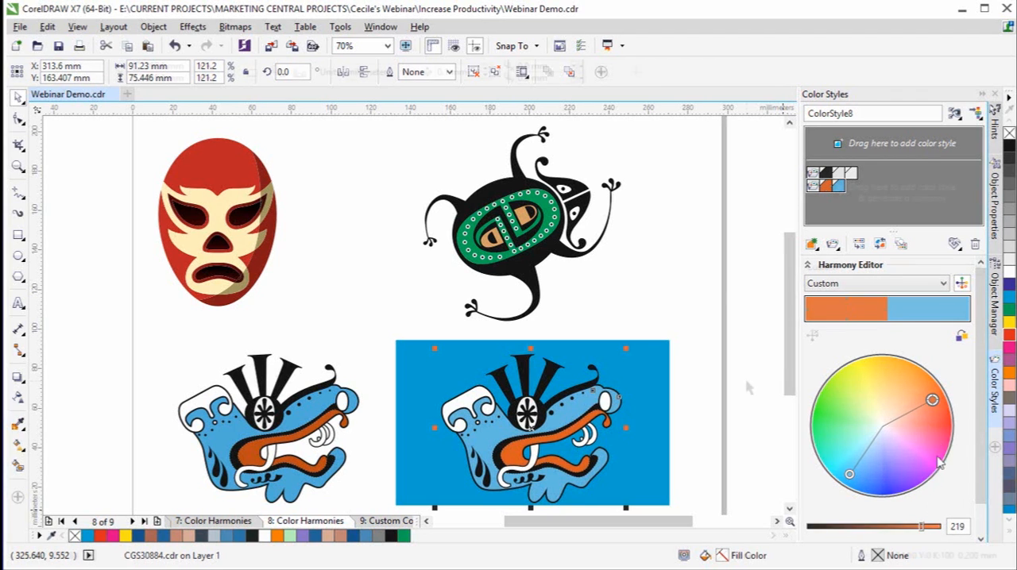
click(748, 388)
- Create color styles from the beetle's fill and outline, grouped into 1 harmony, and select that harmony for editing
drag(542, 227, 826, 199)
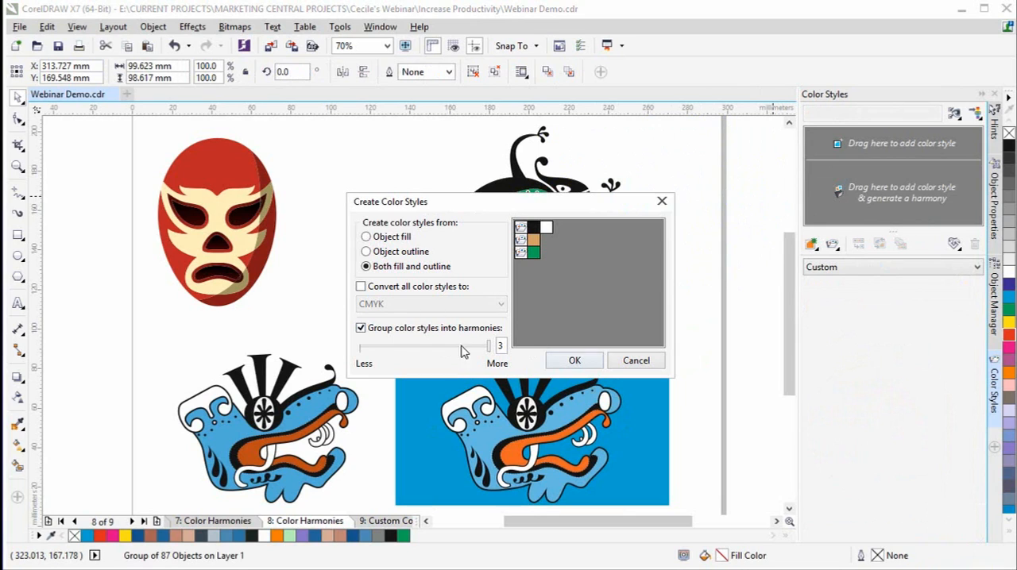
drag(488, 346, 341, 347)
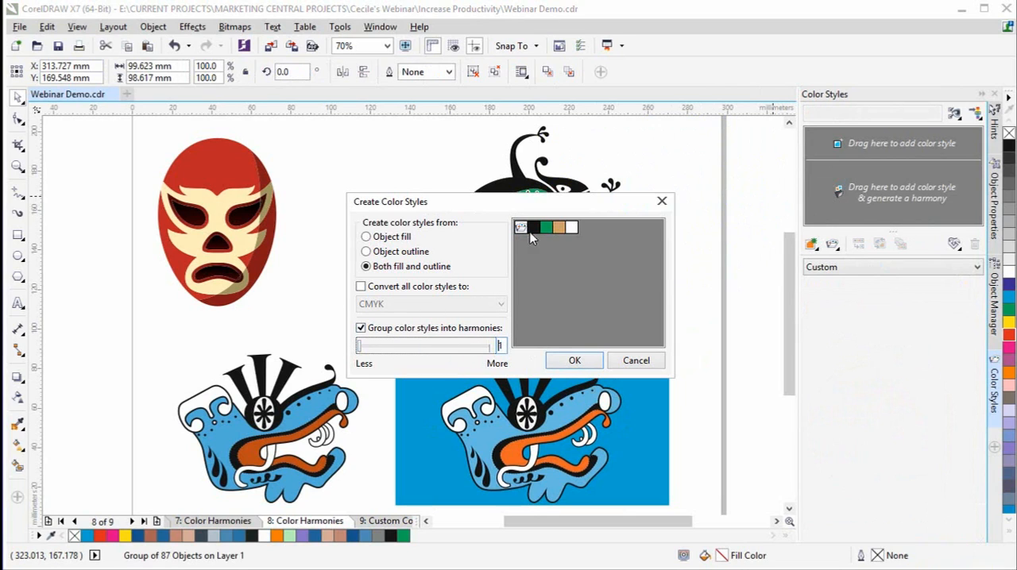
click(574, 360)
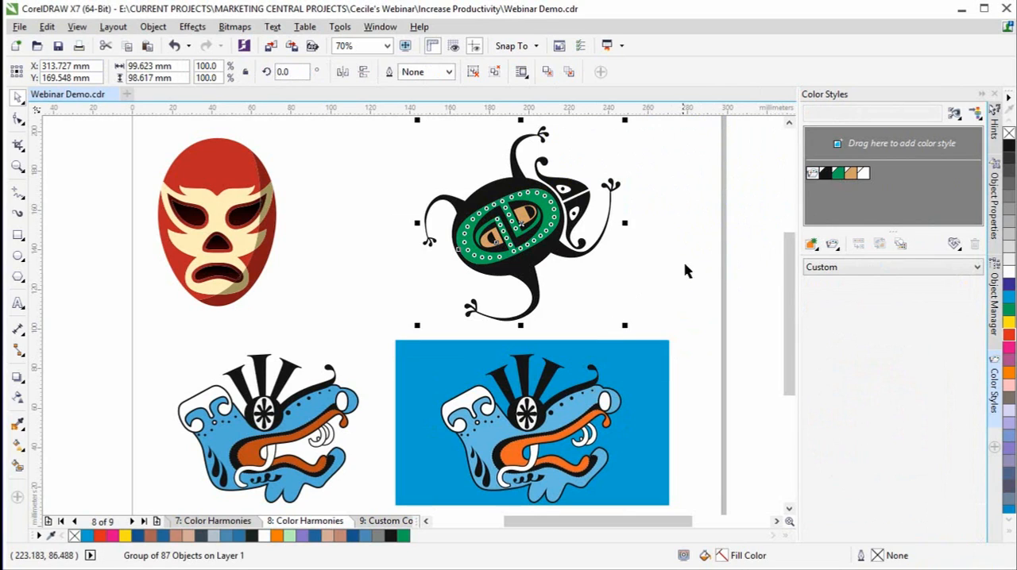
click(815, 179)
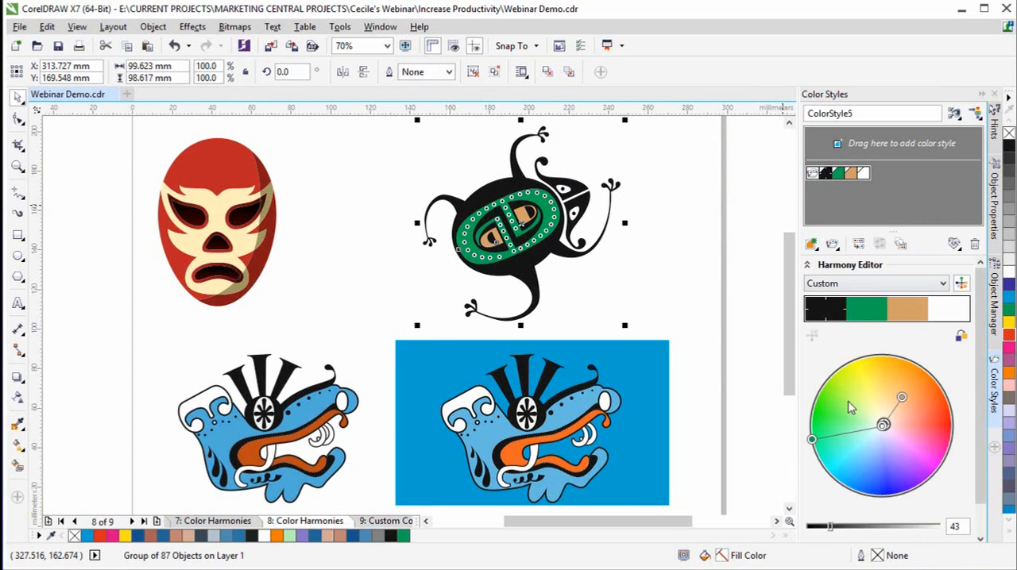
- Shift the beetle harmony slightly toward a stronger orange on the color wheel and apply the Complementary harmony rule
mouse_move(903, 400)
mouse_down()
mouse_move(918, 430)
mouse_move(912, 397)
mouse_up()
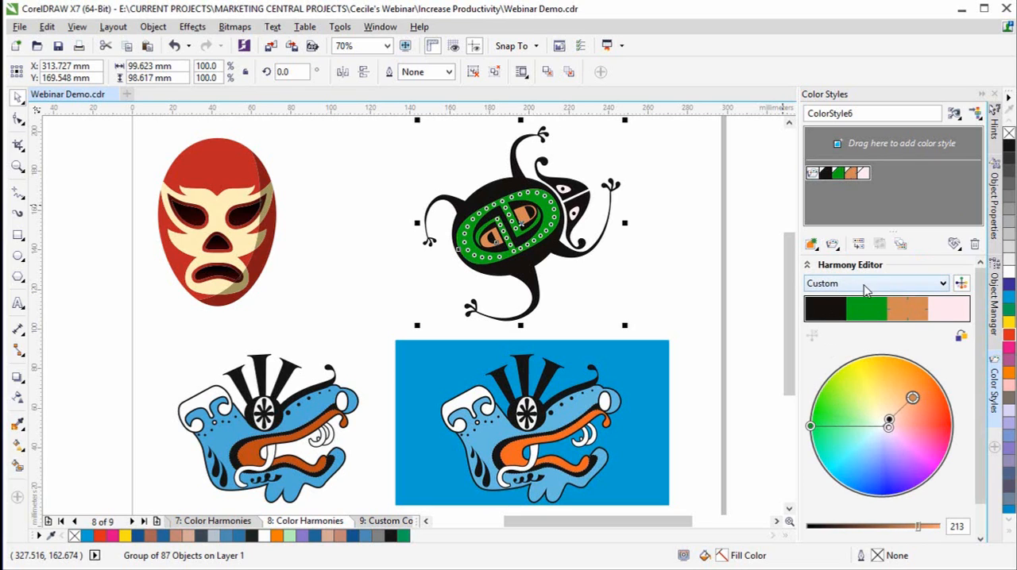
click(942, 285)
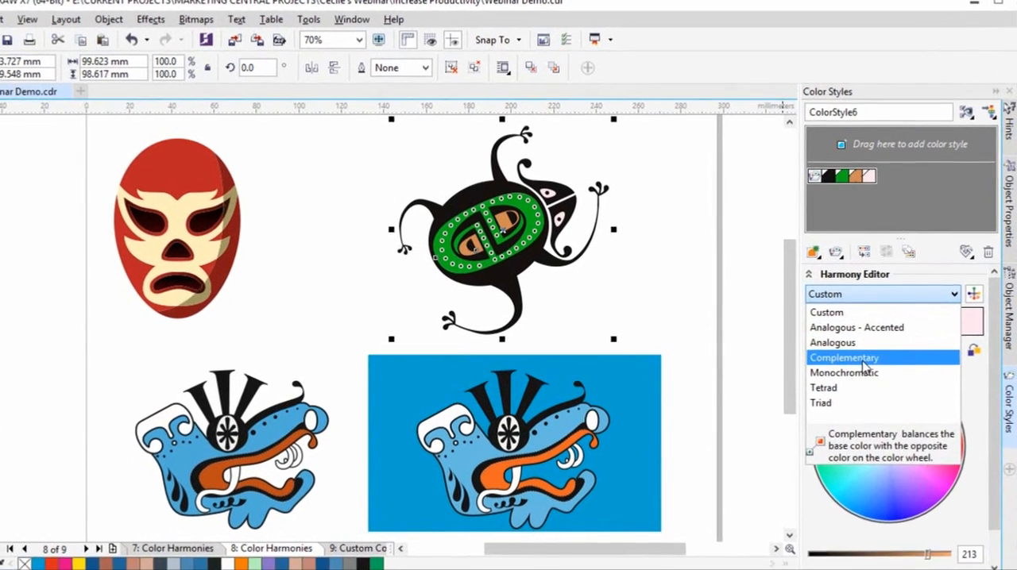
click(858, 346)
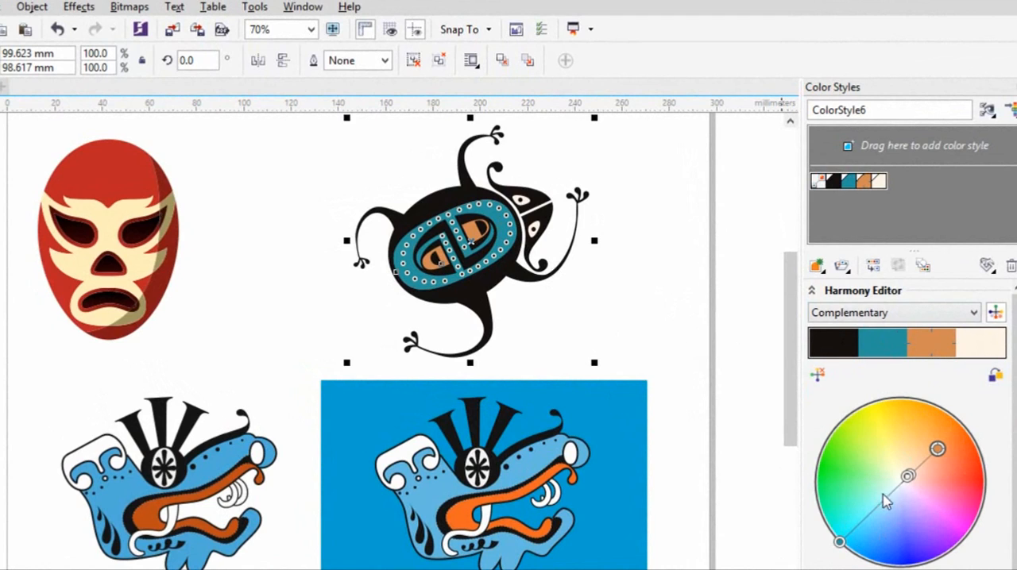
- Select the teal color in the beetle's harmony and apply the Monochromatic rule
click(907, 350)
click(975, 315)
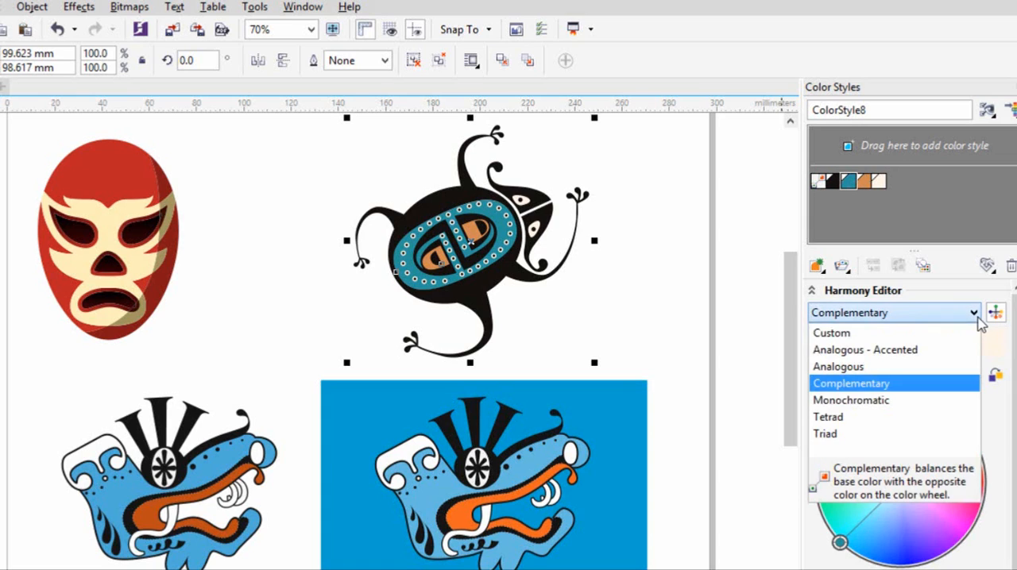
click(894, 405)
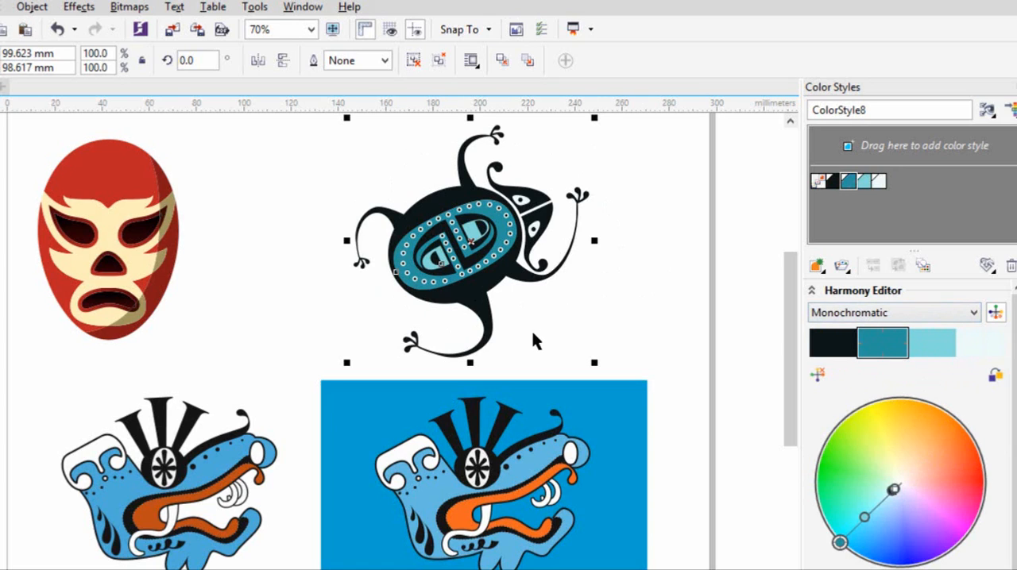
- Apply the Analogous - Accented rule to the beetle, rotate its harmony to a teal ring with orange inner shapes, and clear the selection
click(977, 313)
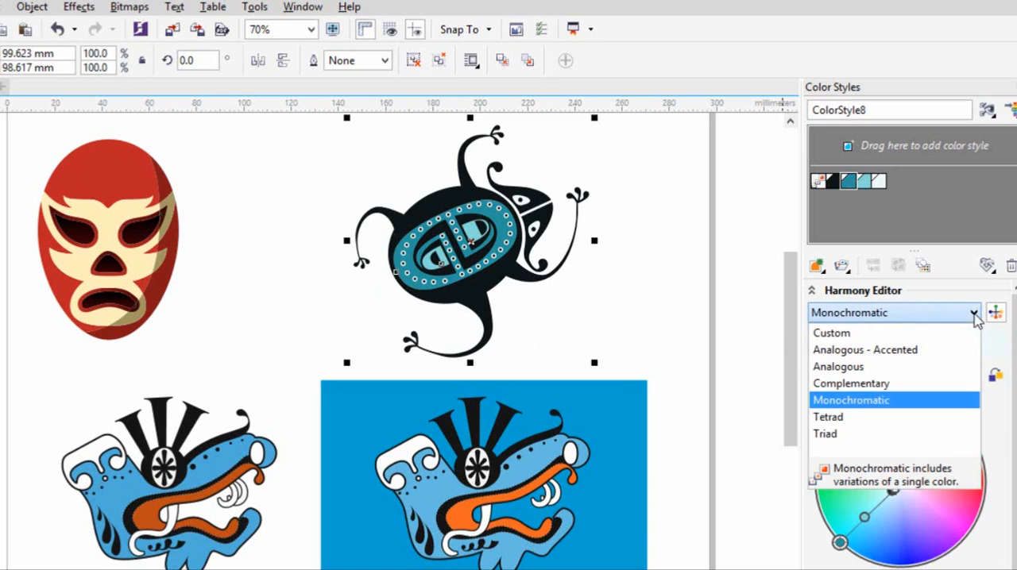
click(883, 350)
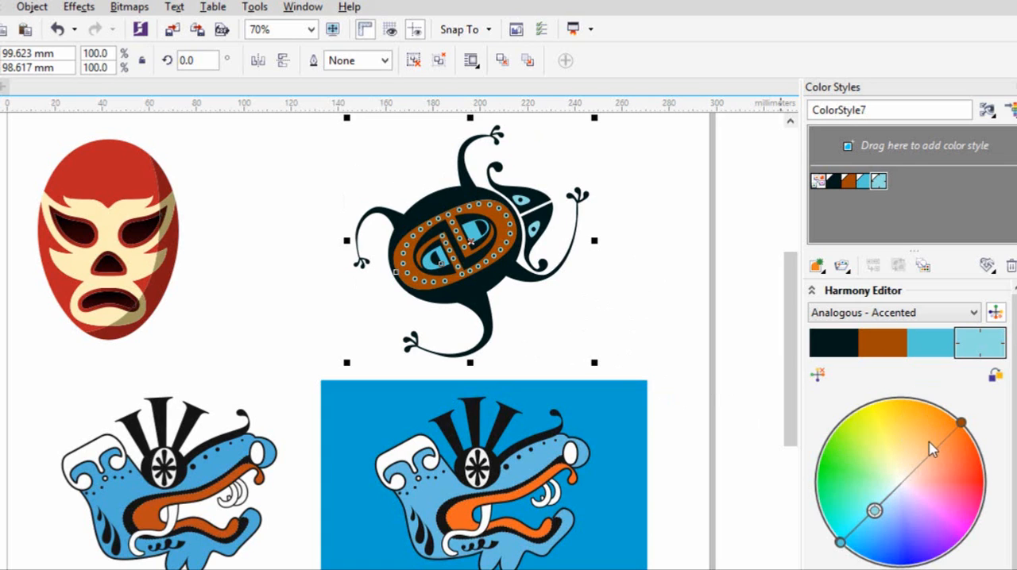
drag(960, 422, 848, 533)
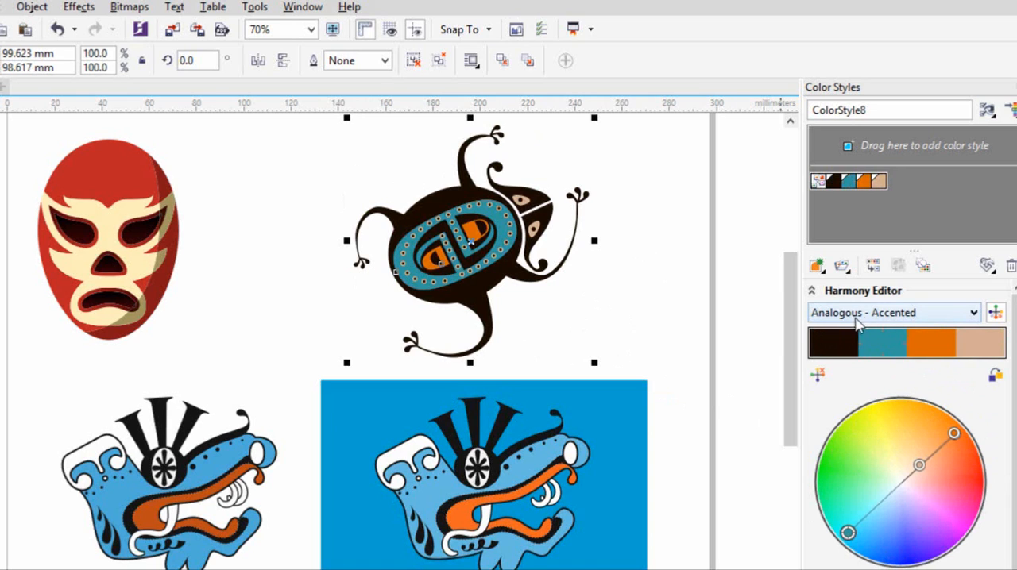
click(739, 359)
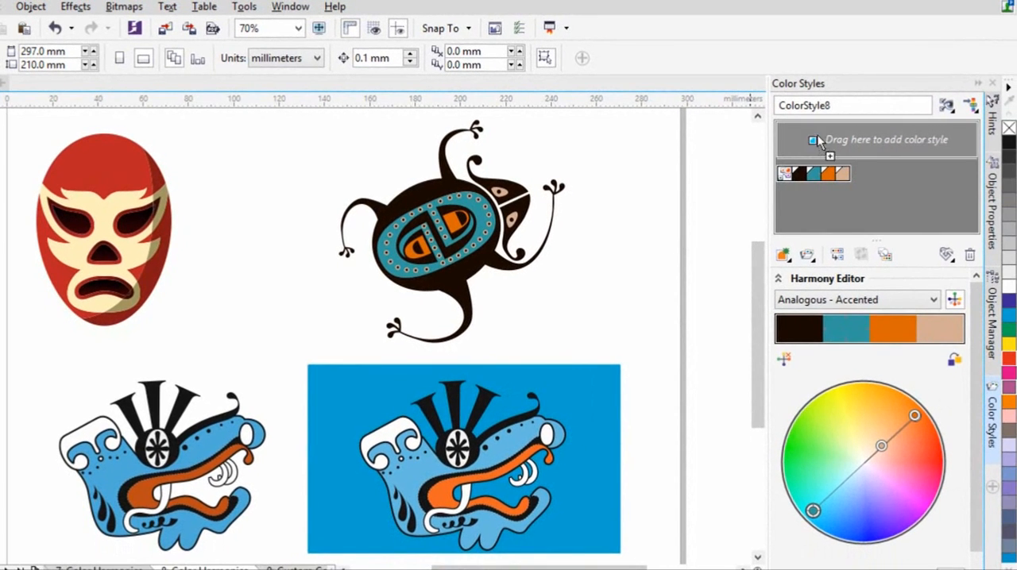
- Add magenta-purple, lavender, pale lavender, light pink and white from the color palette as ungrouped color styles
drag(786, 127, 787, 129)
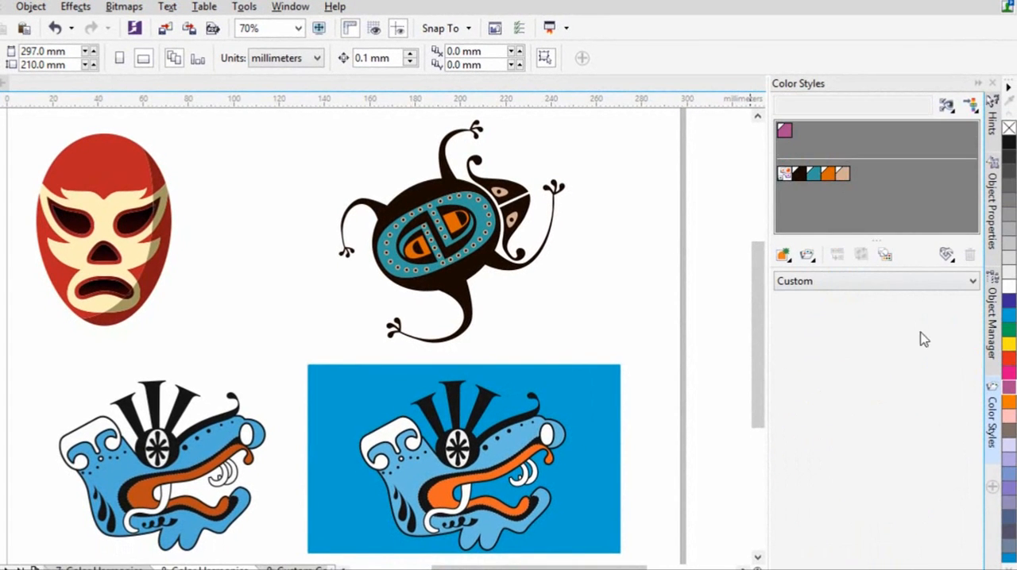
drag(1009, 465, 797, 127)
drag(1011, 451, 818, 127)
drag(1007, 429, 831, 128)
drag(1009, 286, 854, 134)
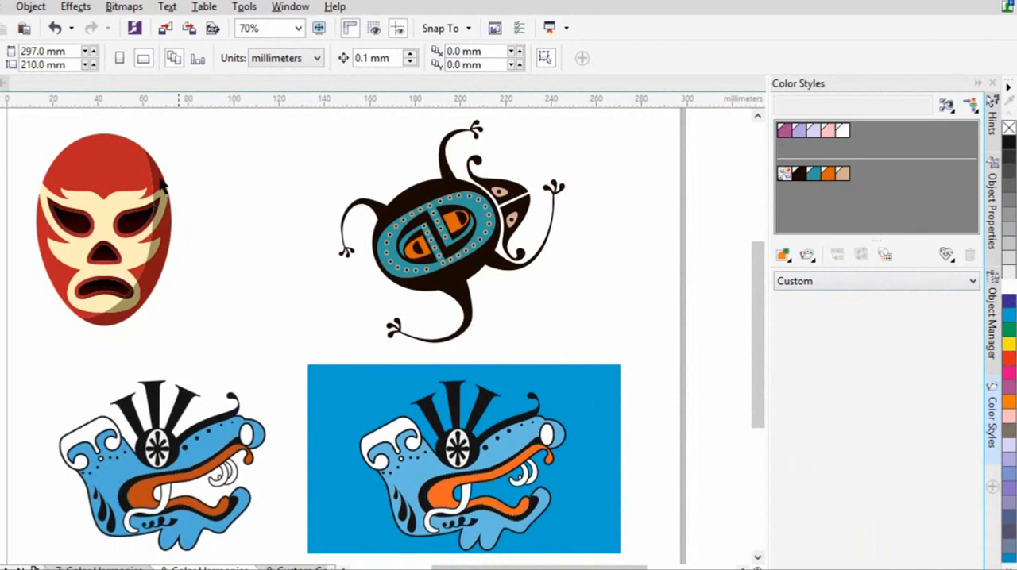
- Apply the magenta-purple color style to the mask's forehead, its unshaded sides and the cheek tip
click(133, 175)
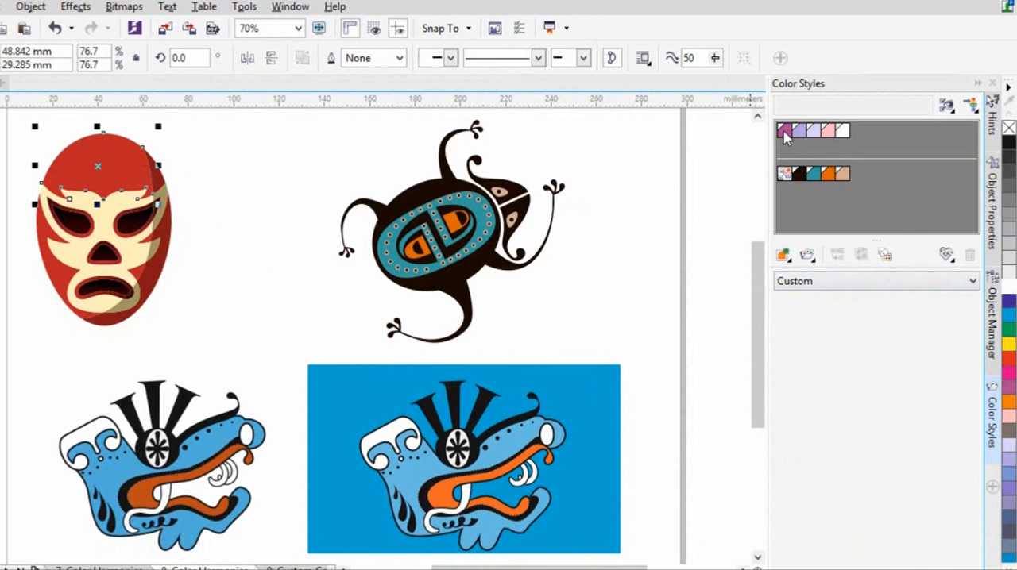
drag(784, 130, 119, 168)
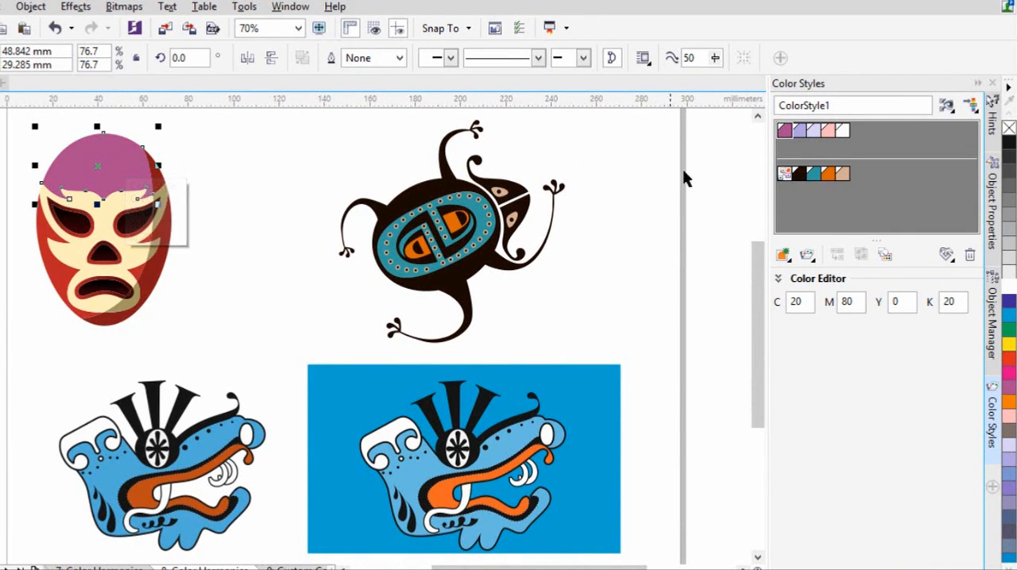
drag(623, 192, 57, 244)
drag(785, 130, 139, 272)
scroll(84, 222, up, 2)
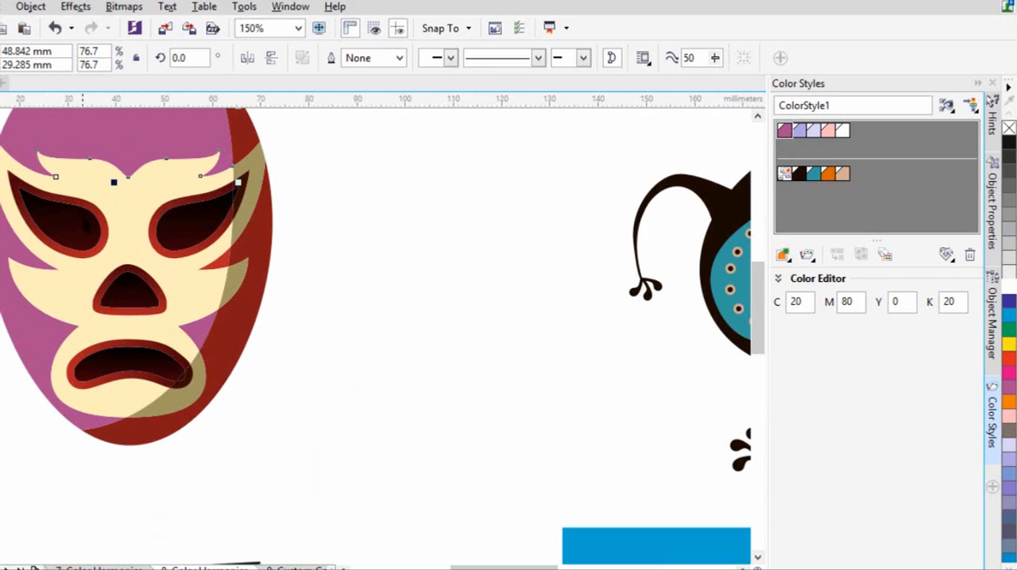
drag(785, 132, 224, 270)
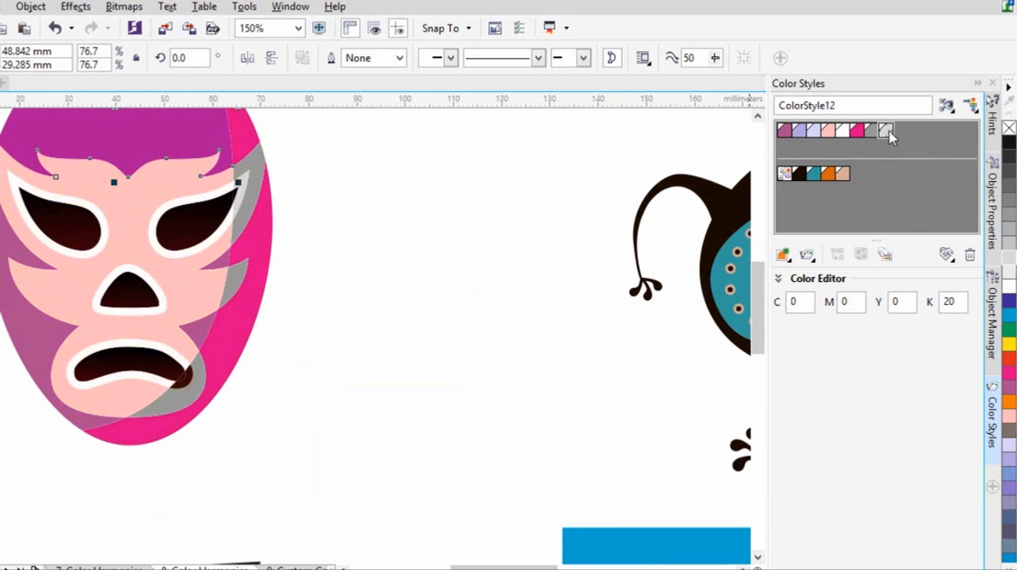
- Apply the 20% black color style to the shaded corner of the mask's mouth rim and clear the selection
drag(888, 133, 195, 379)
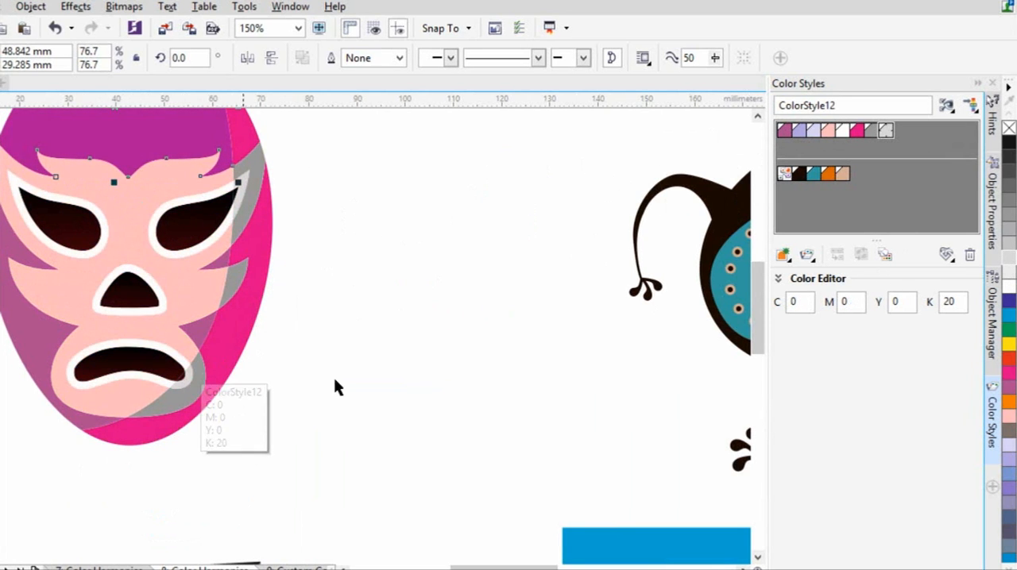
click(429, 369)
scroll(445, 362, down, 2)
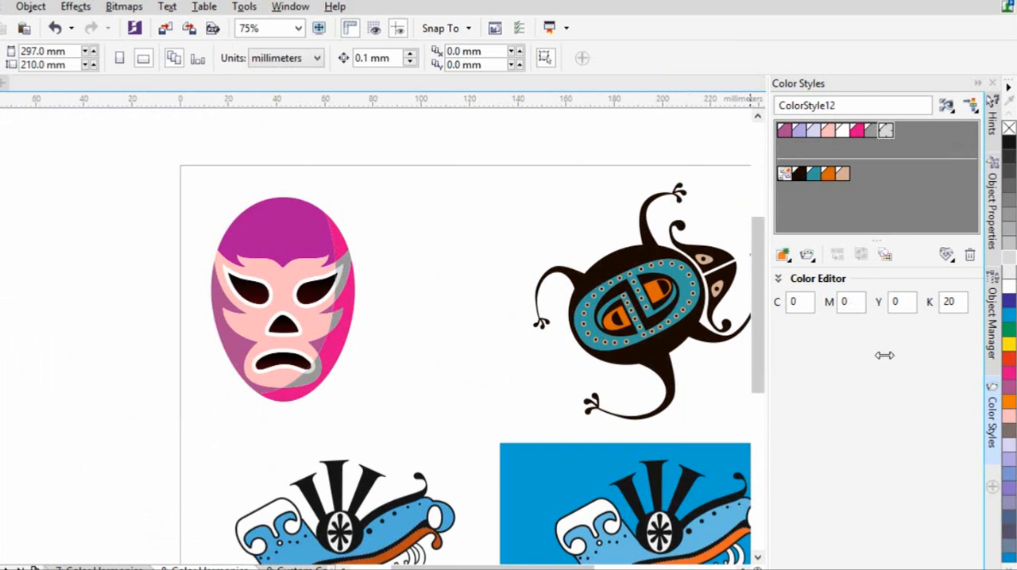
- Change the magenta-purple color style to a red of C 0, M 100, Y 78, K 0, recoloring the artwork linked to it
scroll(556, 401, up, 2)
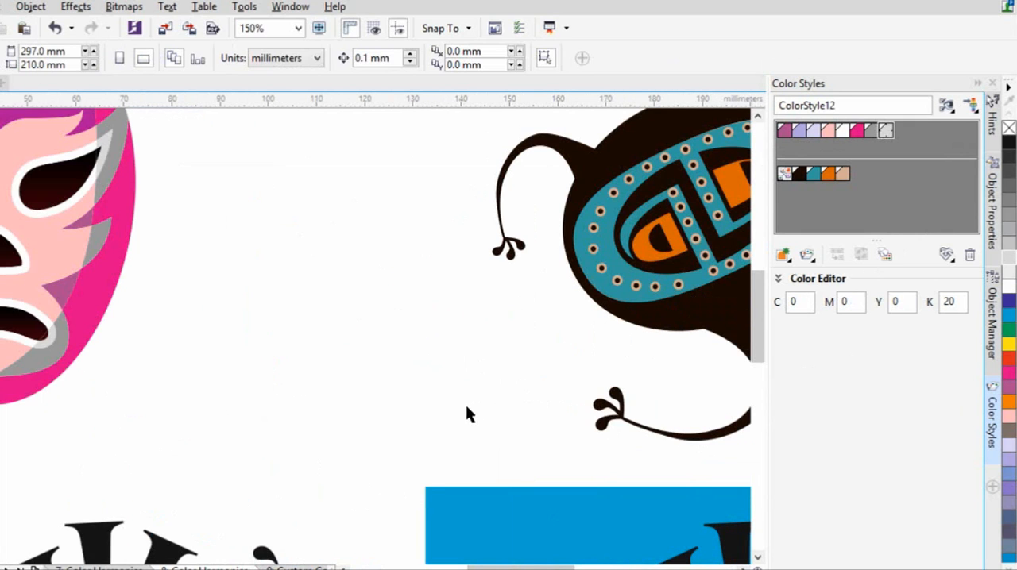
scroll(449, 431, down, 2)
key(shift+F4)
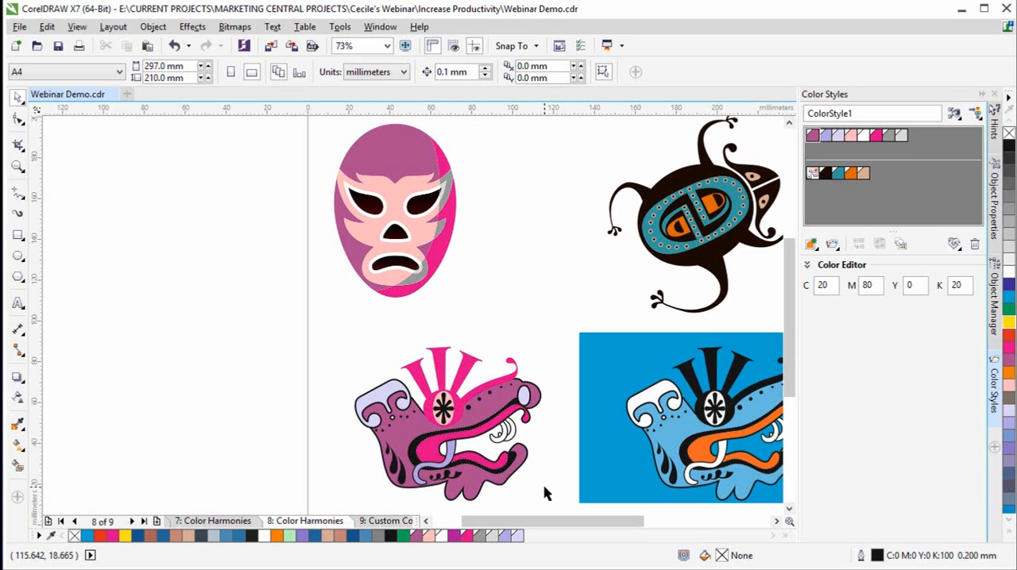
click(808, 266)
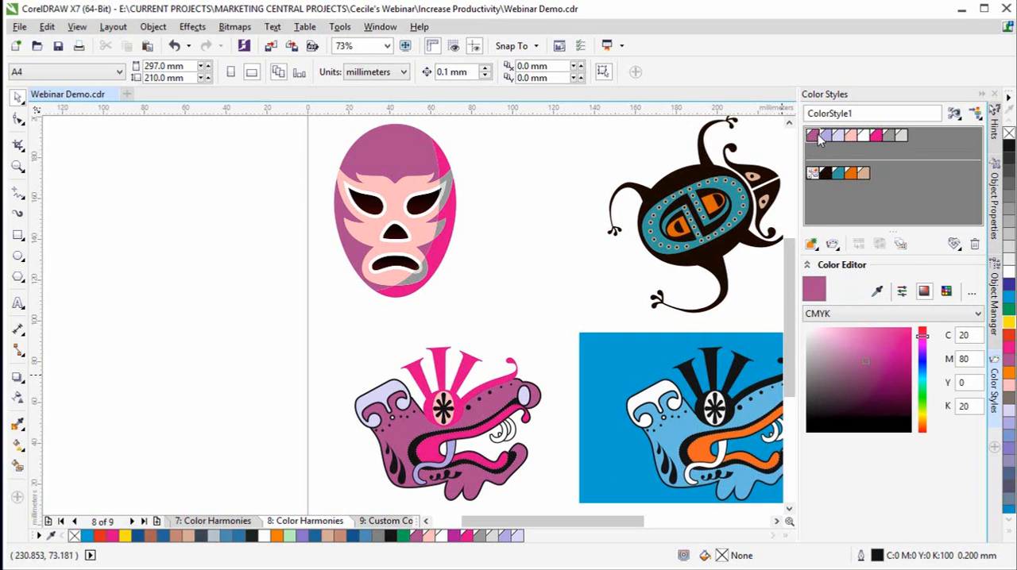
click(923, 331)
click(904, 336)
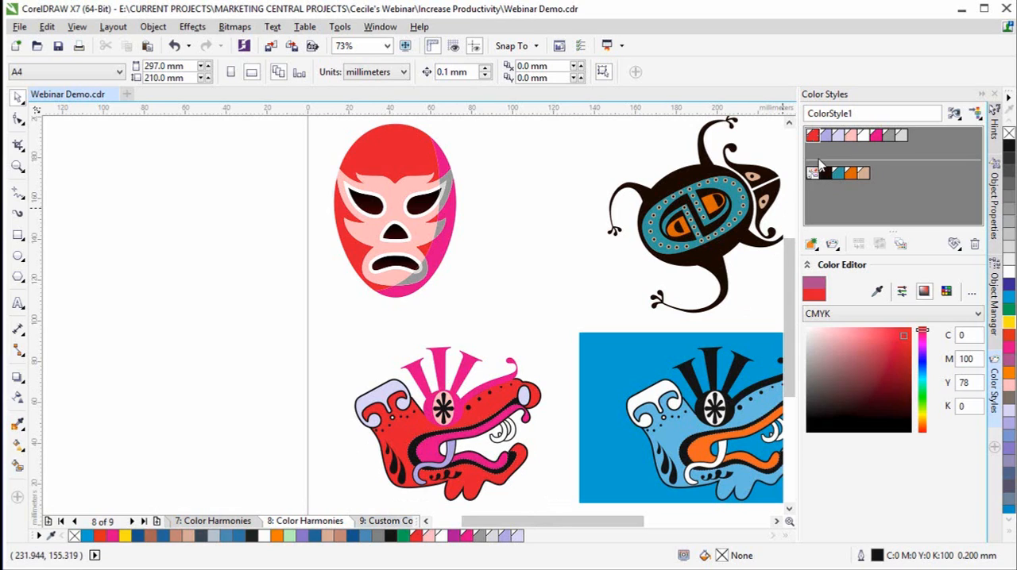
- Change the light pink color style to a saturated color in the cyan-blue hue range
click(853, 136)
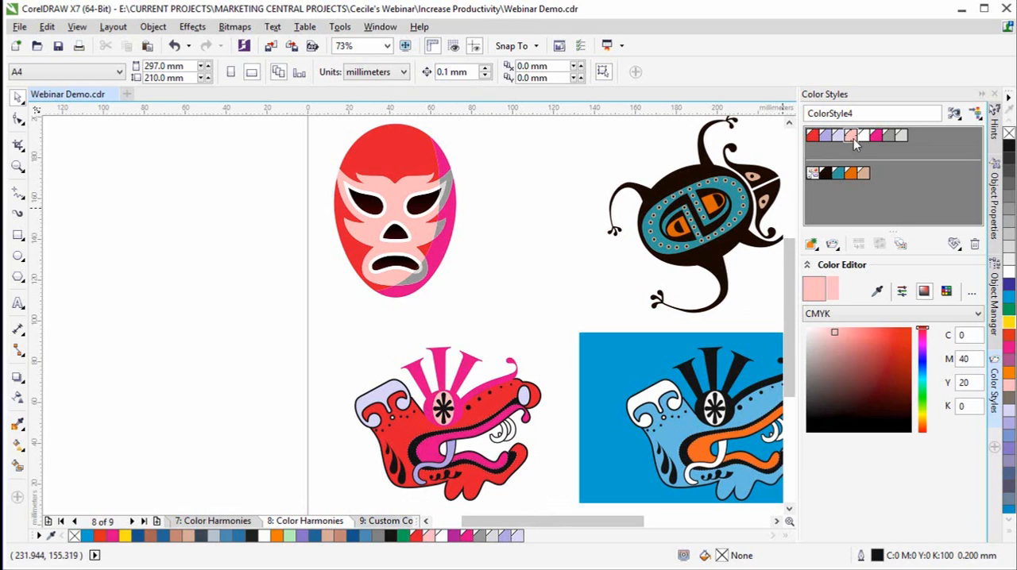
click(921, 375)
click(902, 340)
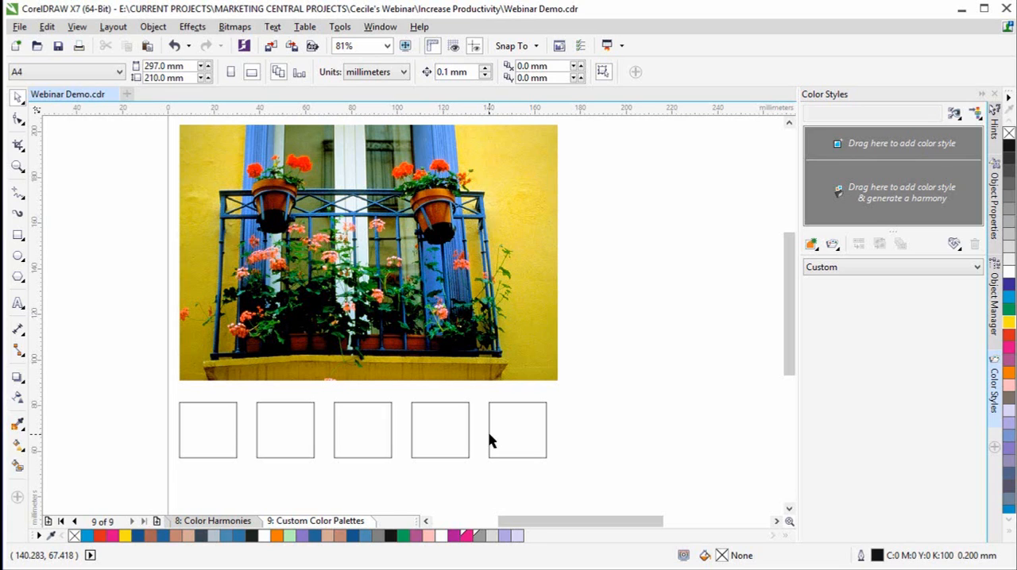
- Add 10 colors from the balcony photo on the Custom Color Palettes page to the document palette
click(545, 290)
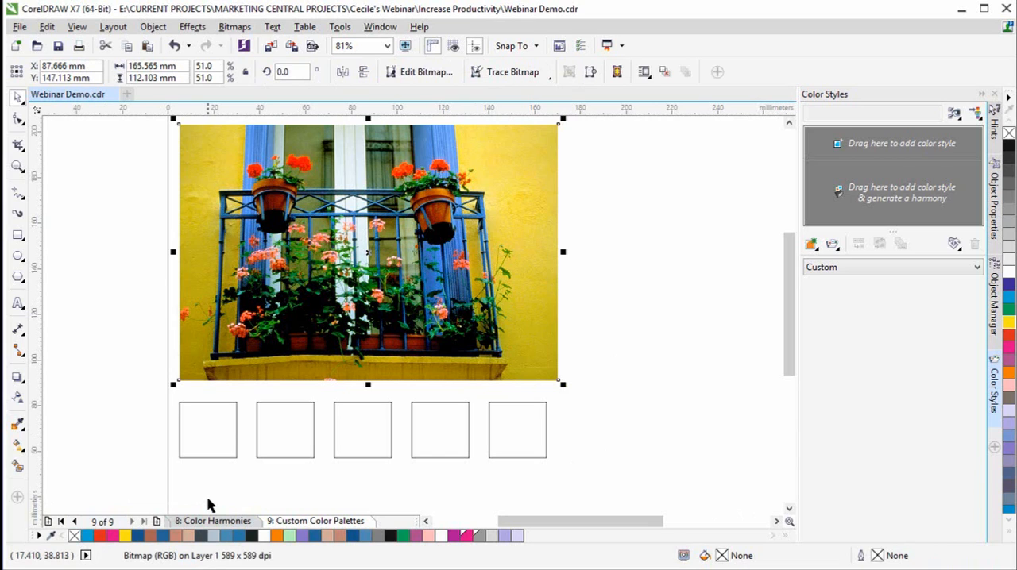
click(39, 537)
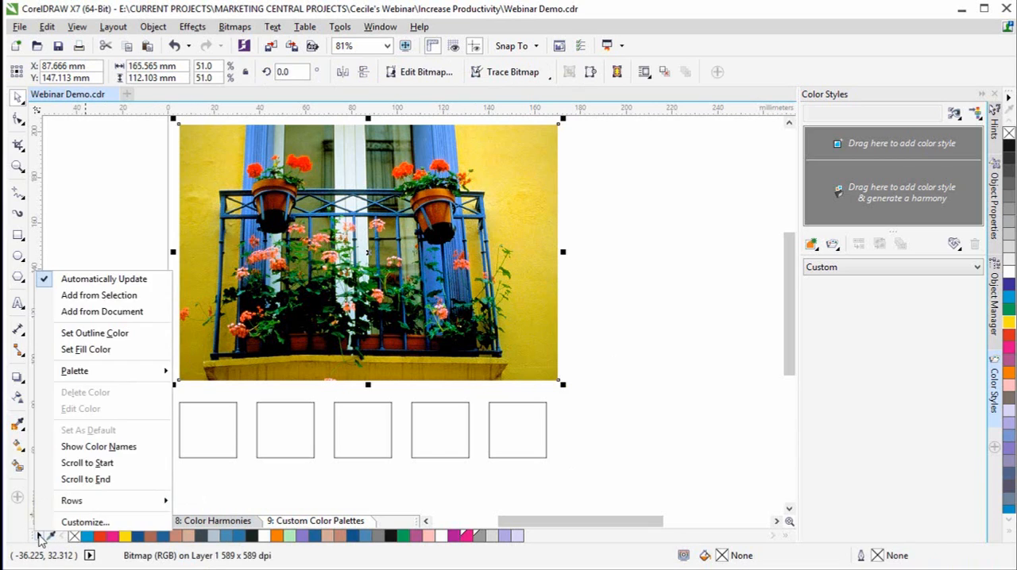
click(39, 537)
click(40, 537)
click(127, 297)
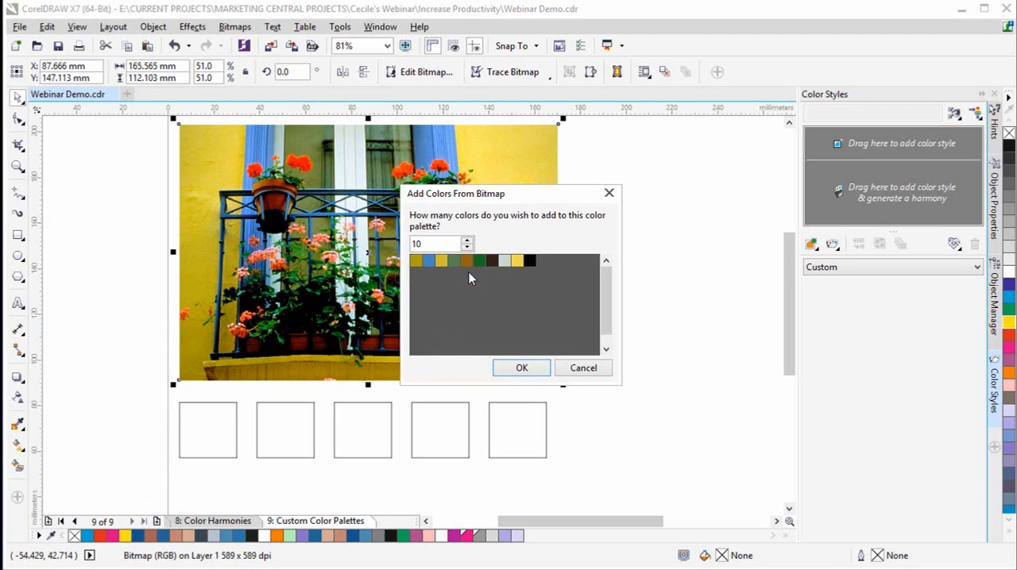
drag(532, 194, 703, 195)
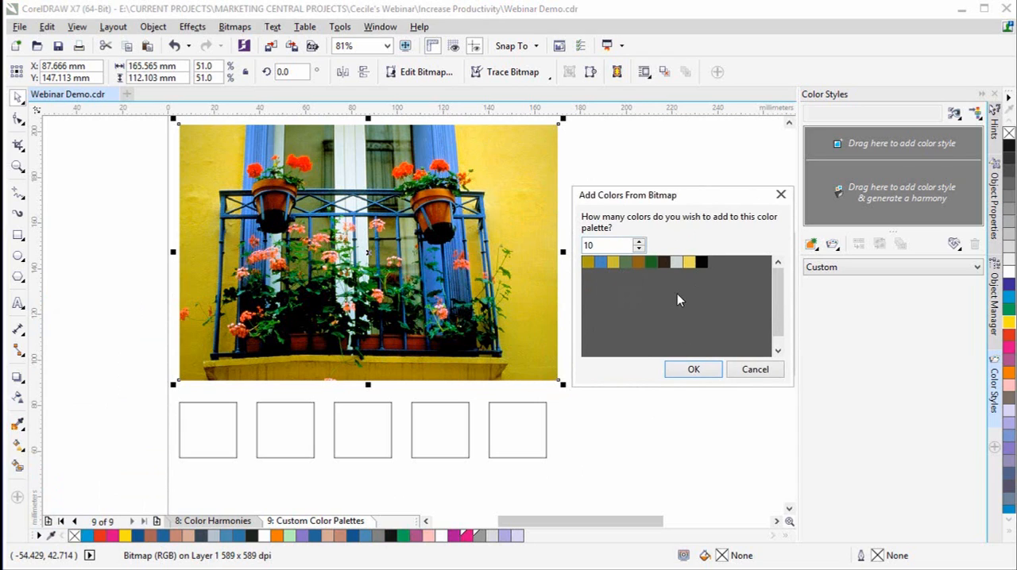
click(707, 370)
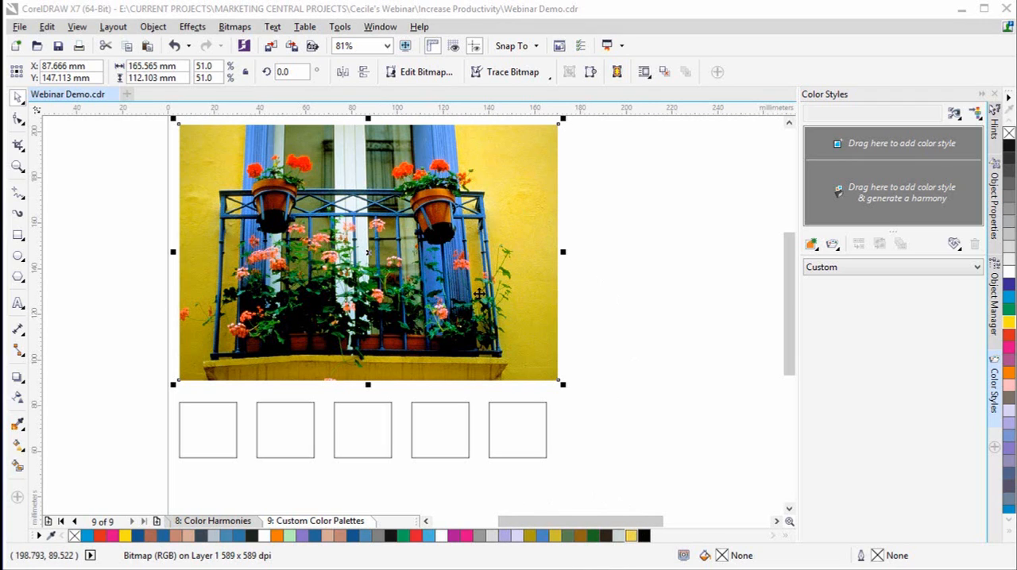
- Create a custom palette named Italian balcony from the selected balcony photo, with 25 colors taken from the bitmap
click(381, 29)
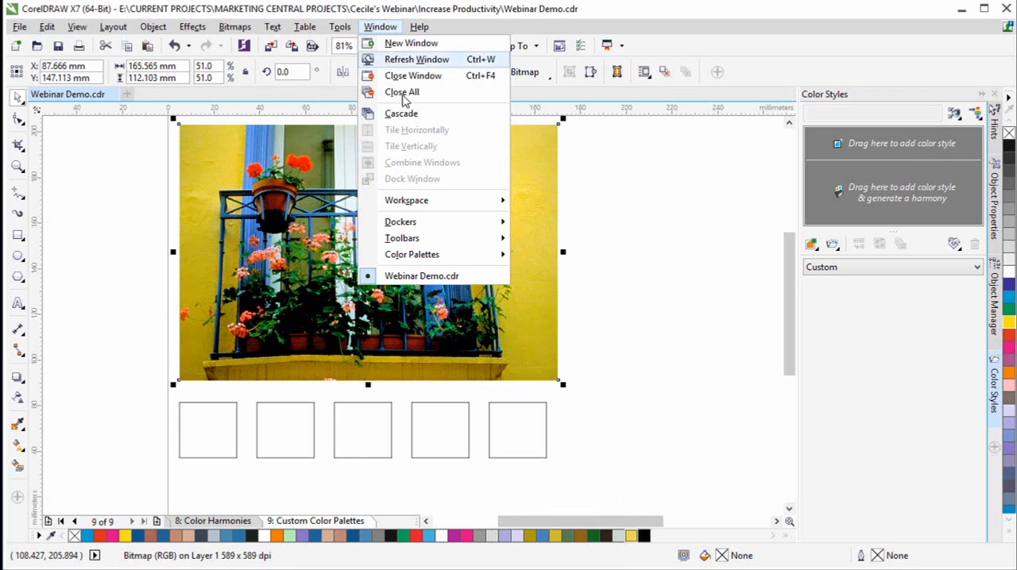
mouse_move(435, 259)
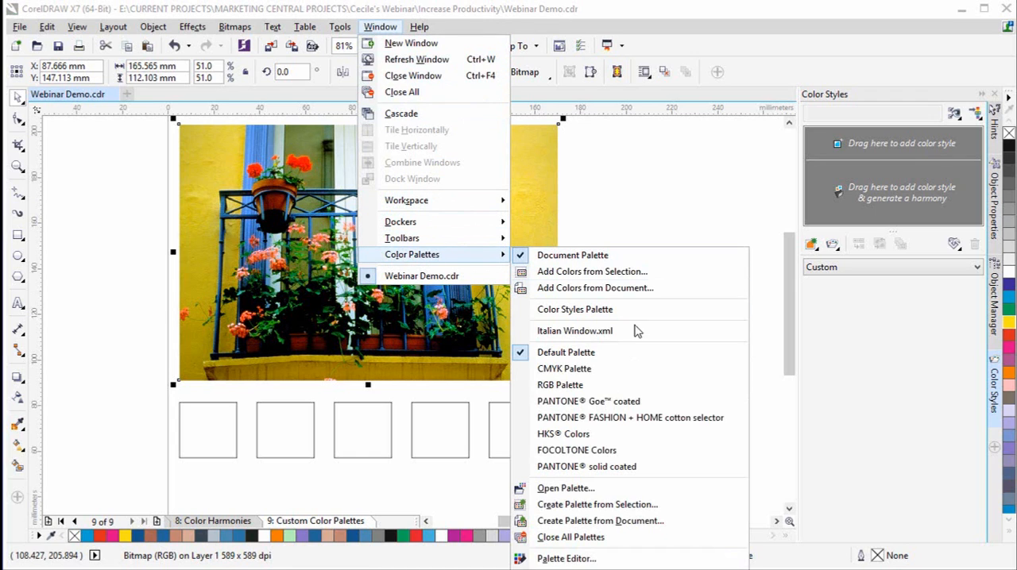
click(653, 509)
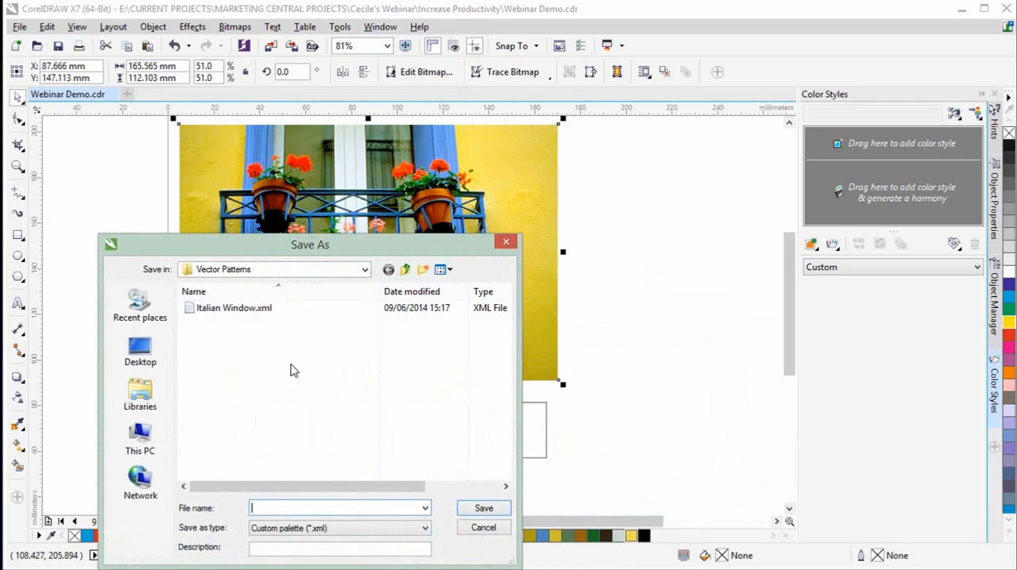
text(Italian)
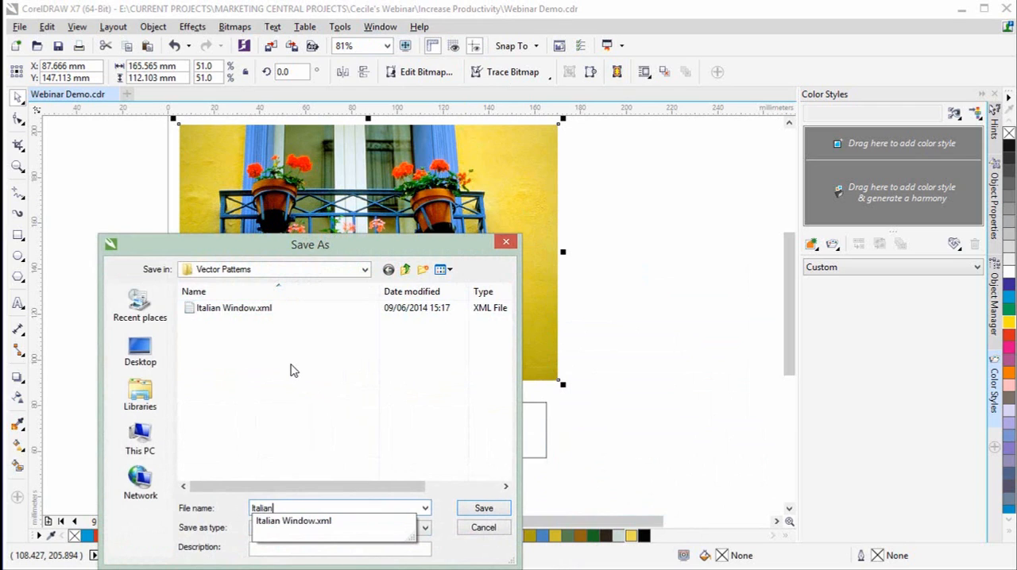
text( balg)
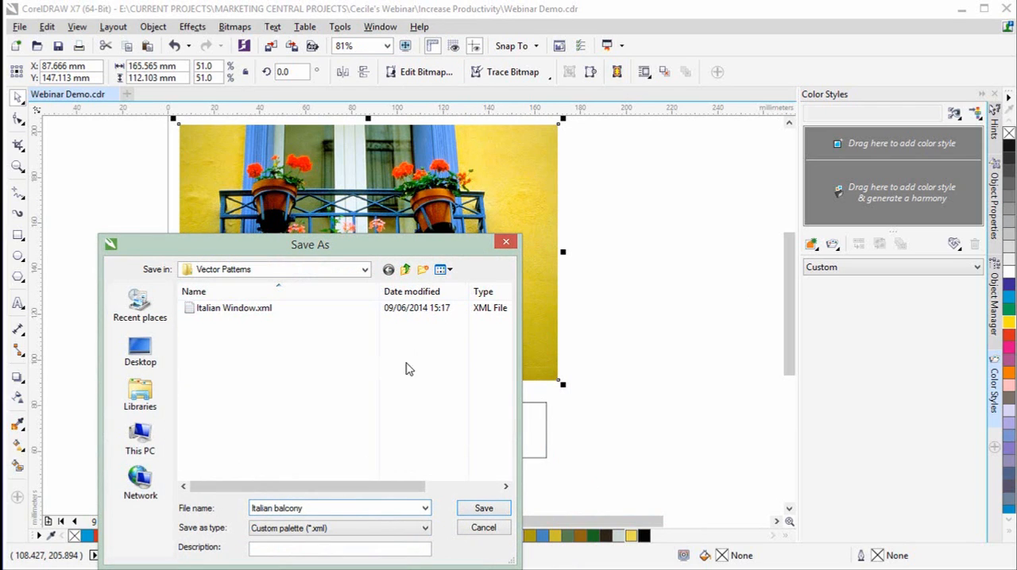
click(483, 508)
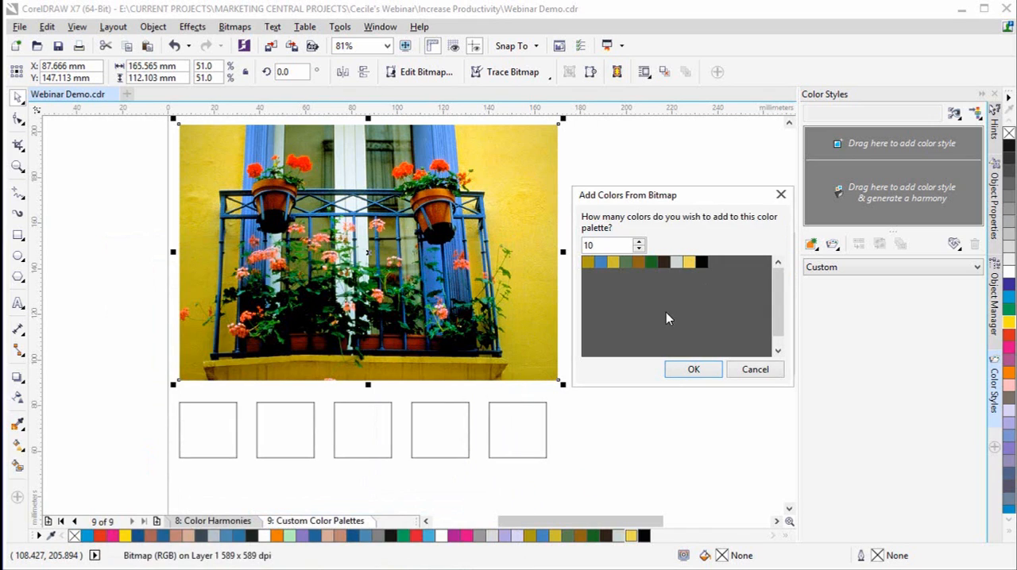
drag(601, 245, 585, 244)
text(25)
click(695, 369)
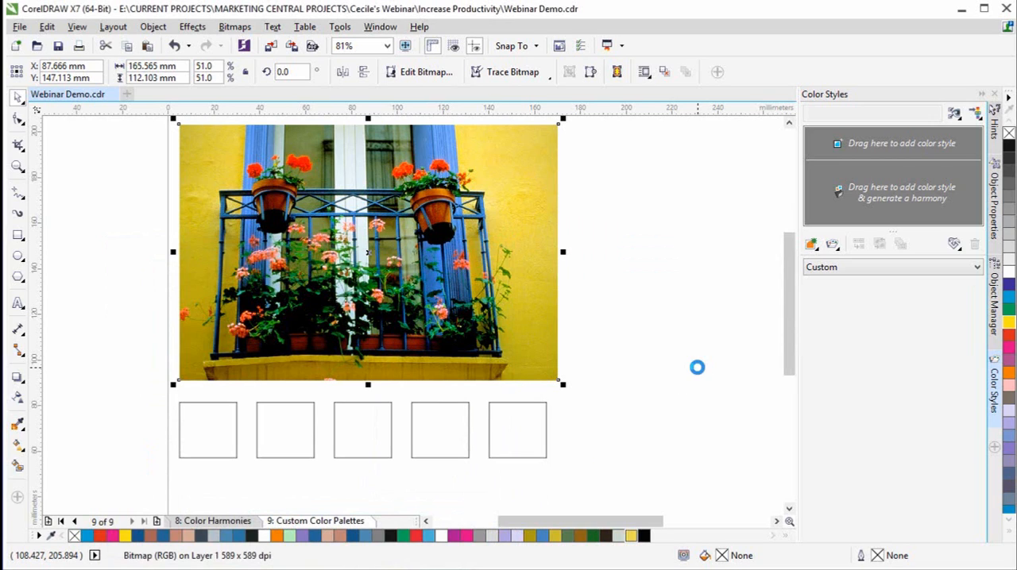
- Show the Italian balcony.xml palette from My Palettes, float it beside the photo, and return to the color styles
click(380, 26)
mouse_move(459, 256)
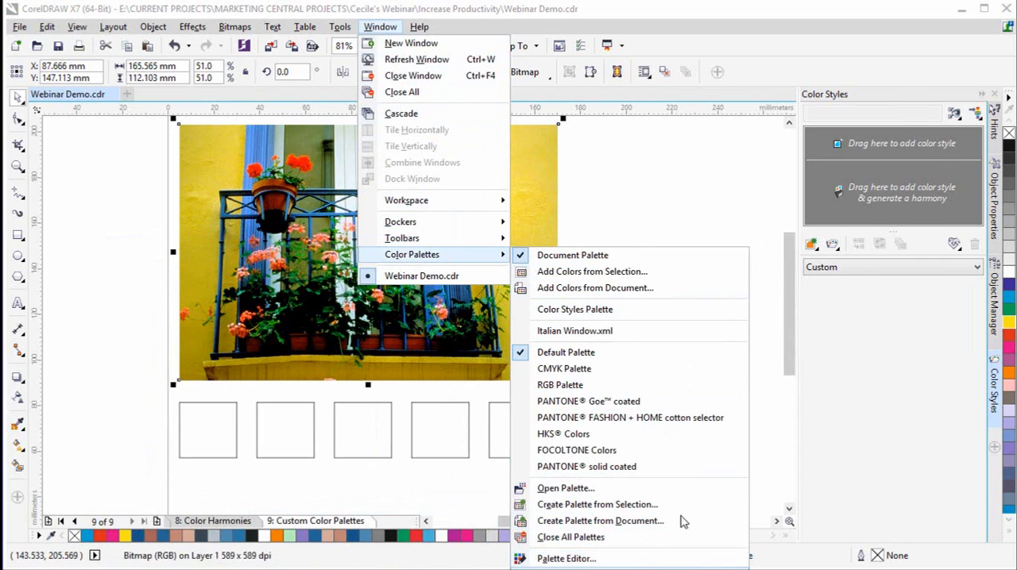
click(628, 569)
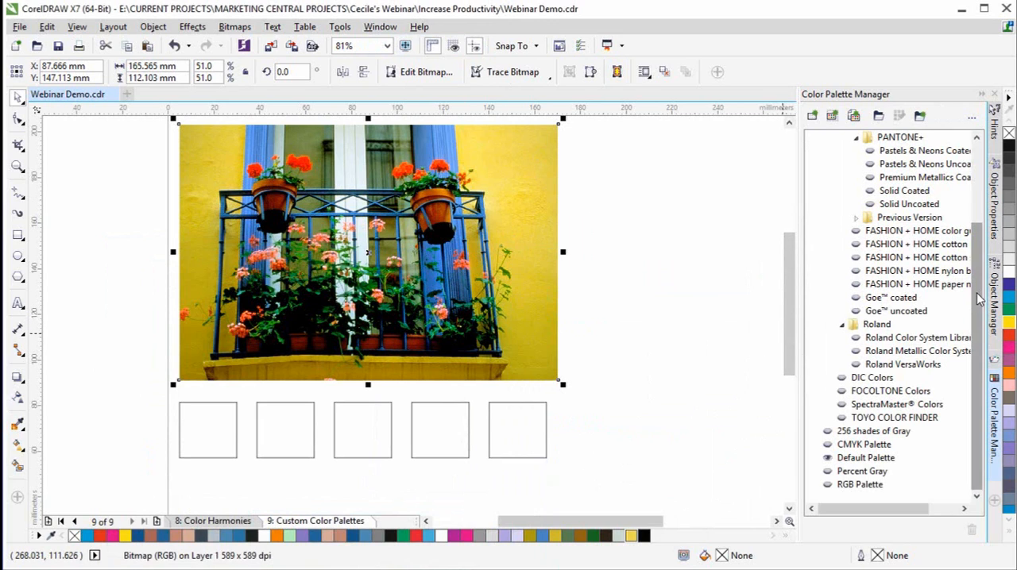
drag(977, 299, 968, 212)
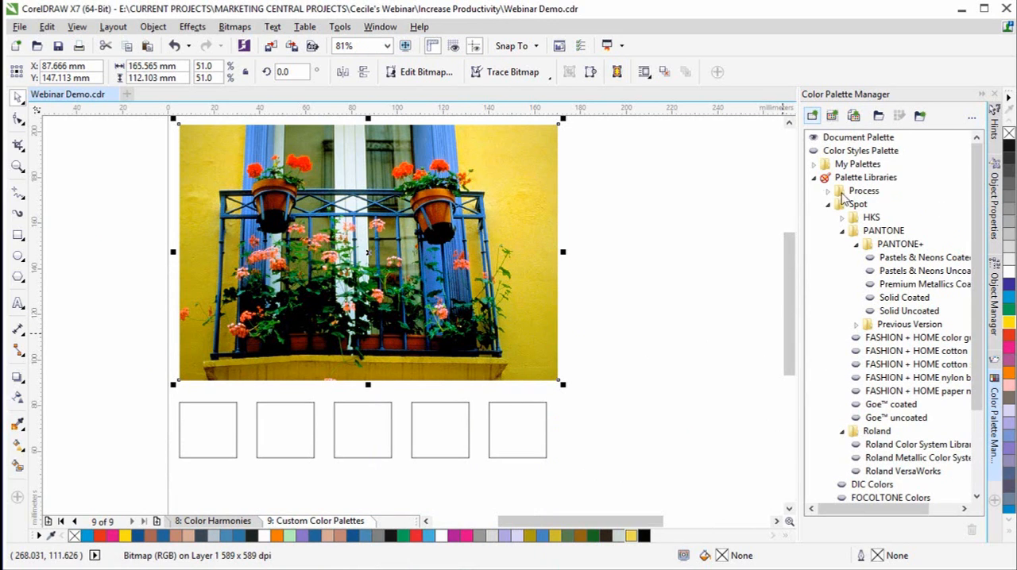
double_click(858, 163)
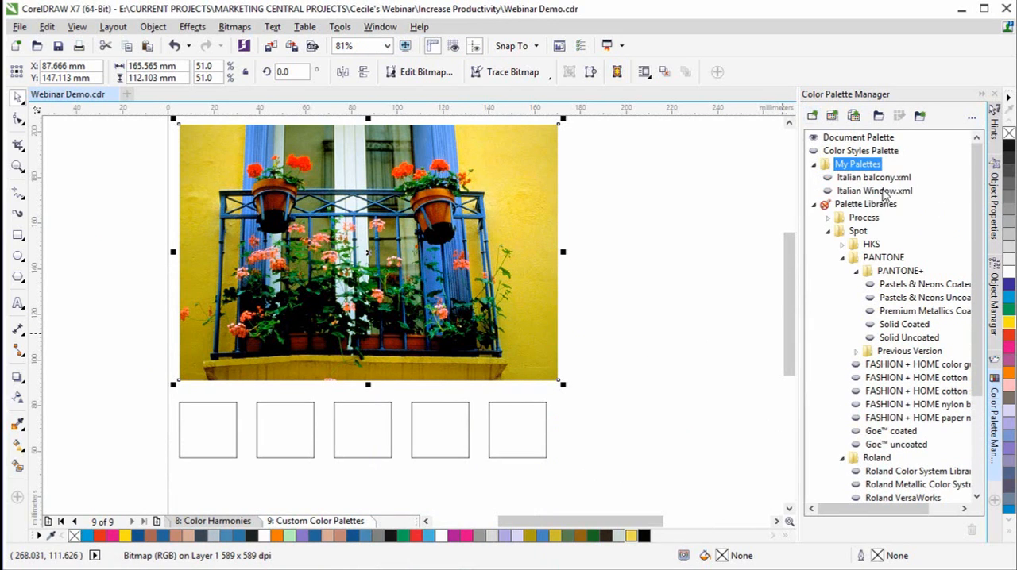
click(841, 180)
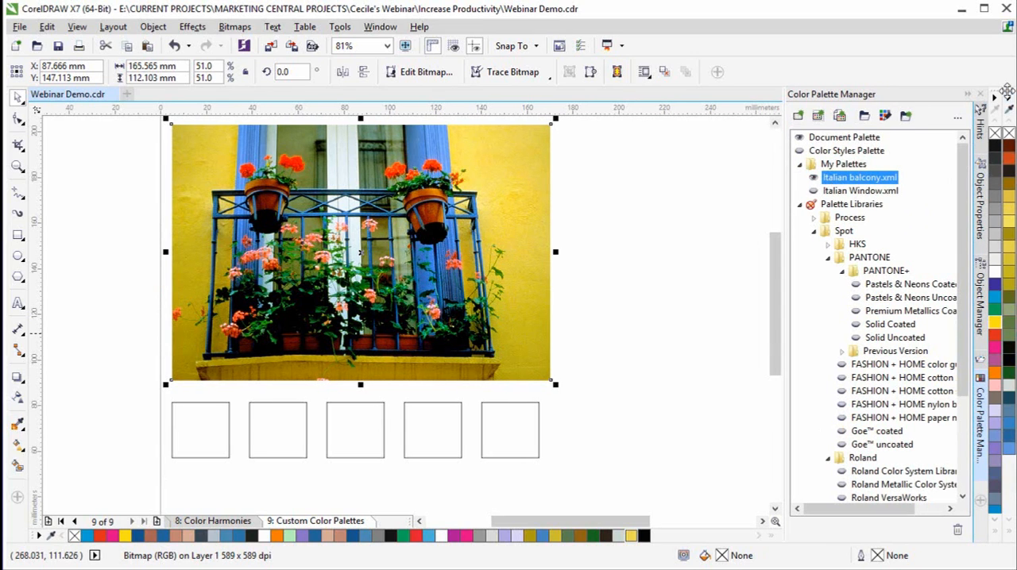
drag(1008, 93, 704, 147)
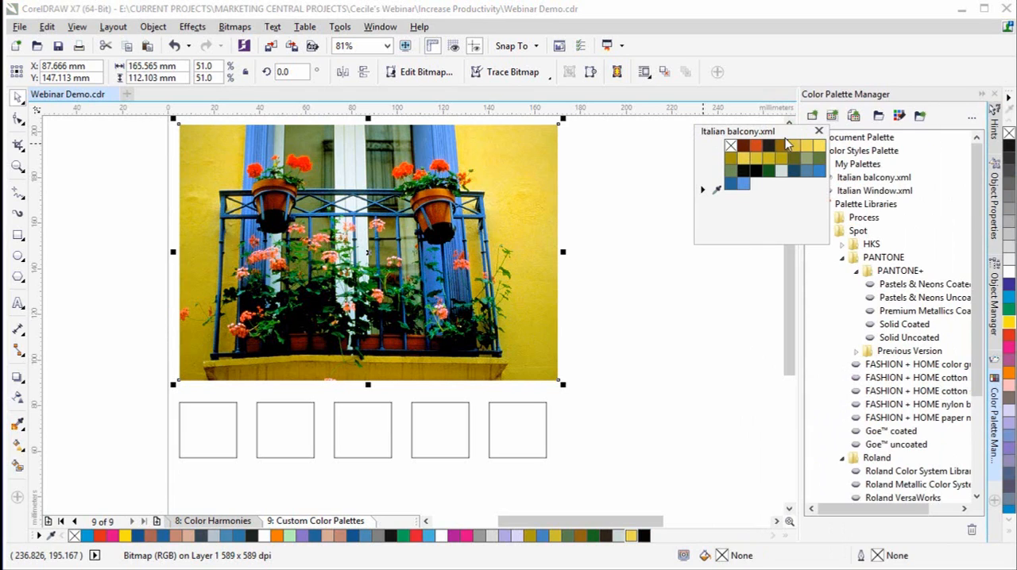
drag(776, 132, 686, 138)
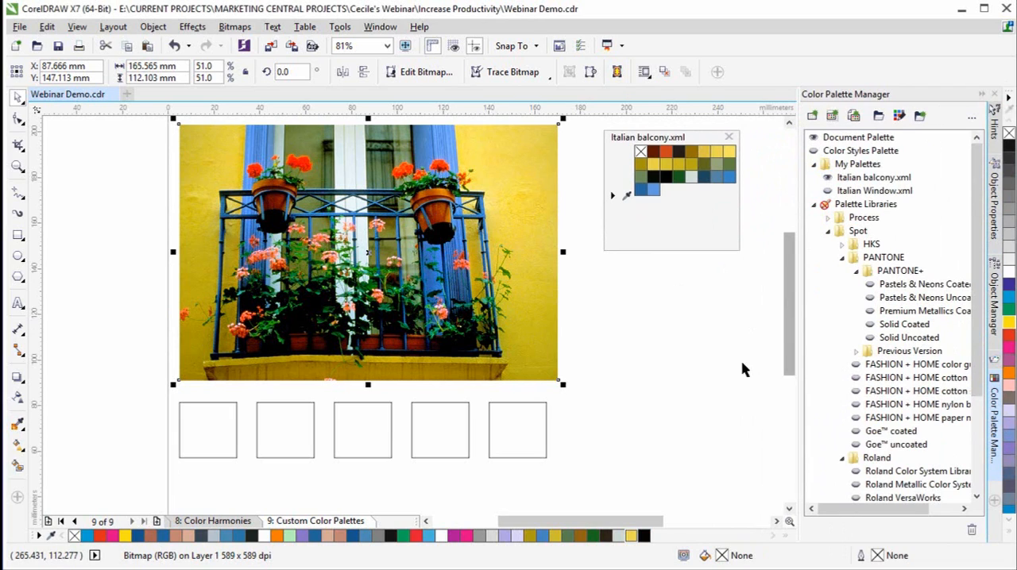
click(996, 455)
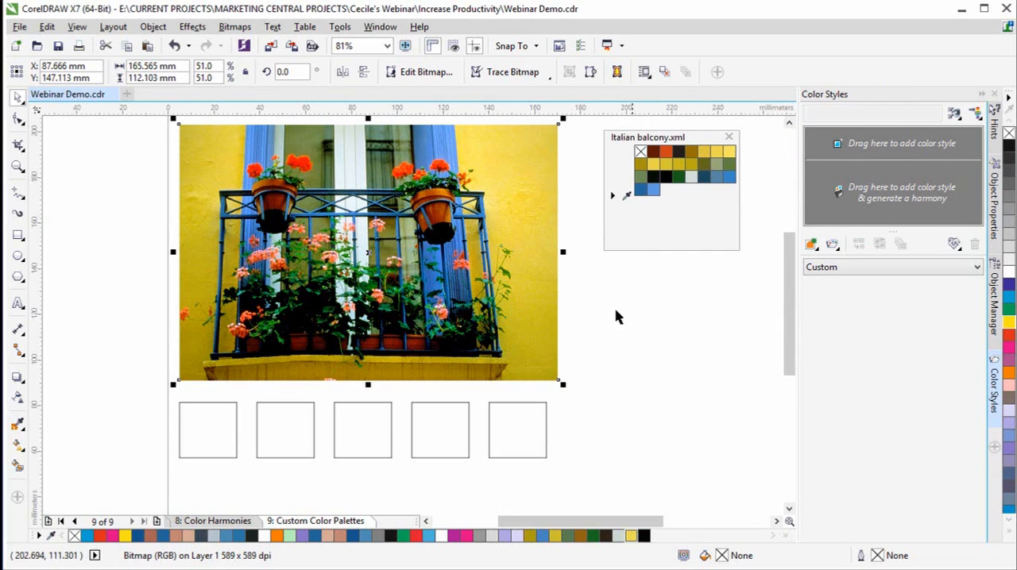
right_click(471, 208)
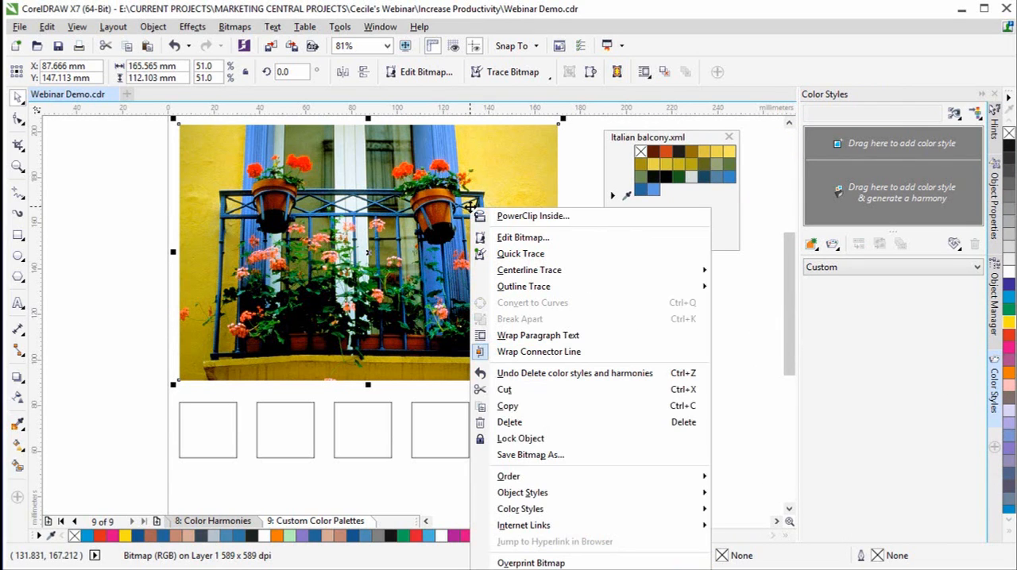
mouse_move(580, 514)
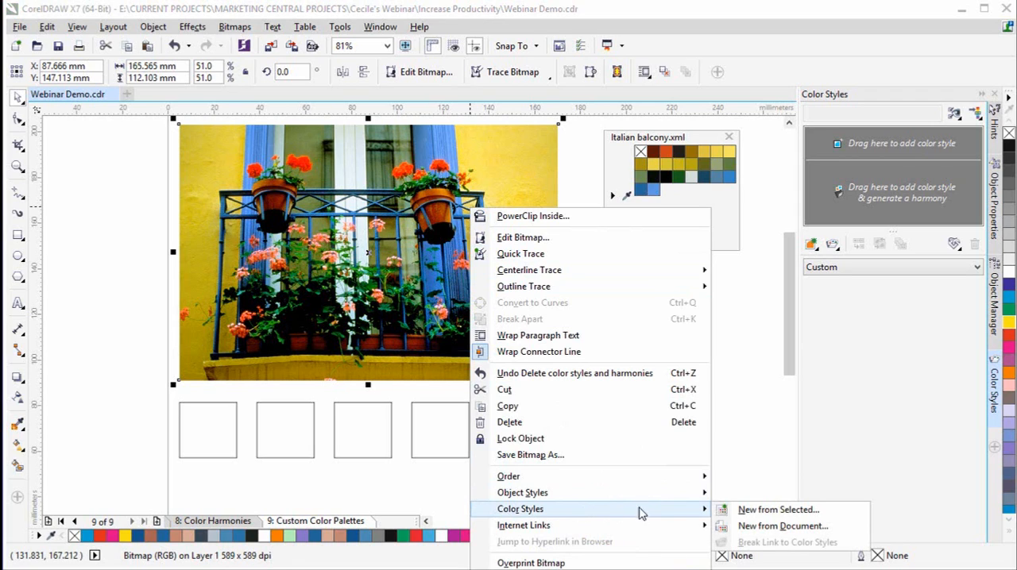
click(761, 510)
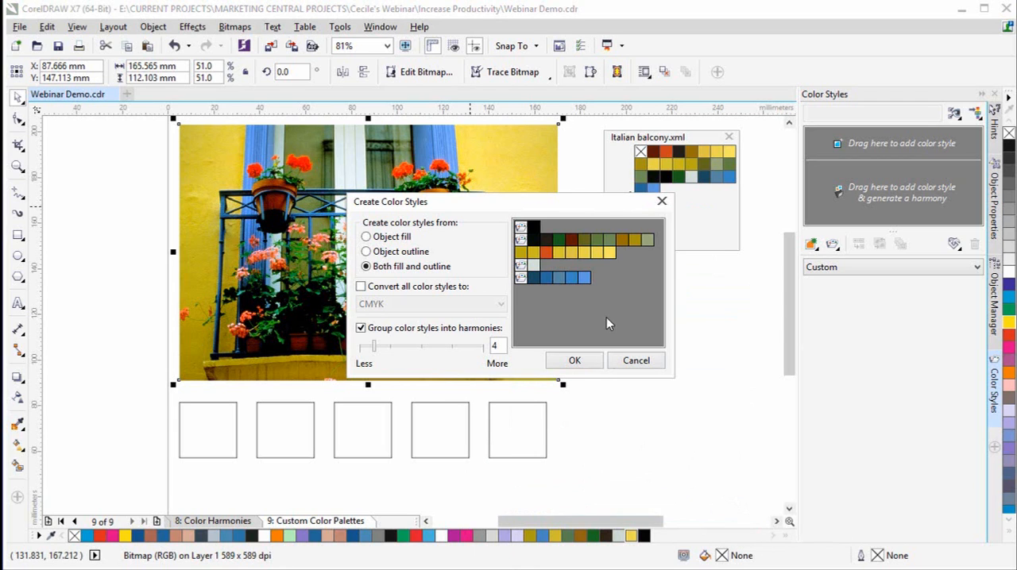
drag(587, 205, 772, 283)
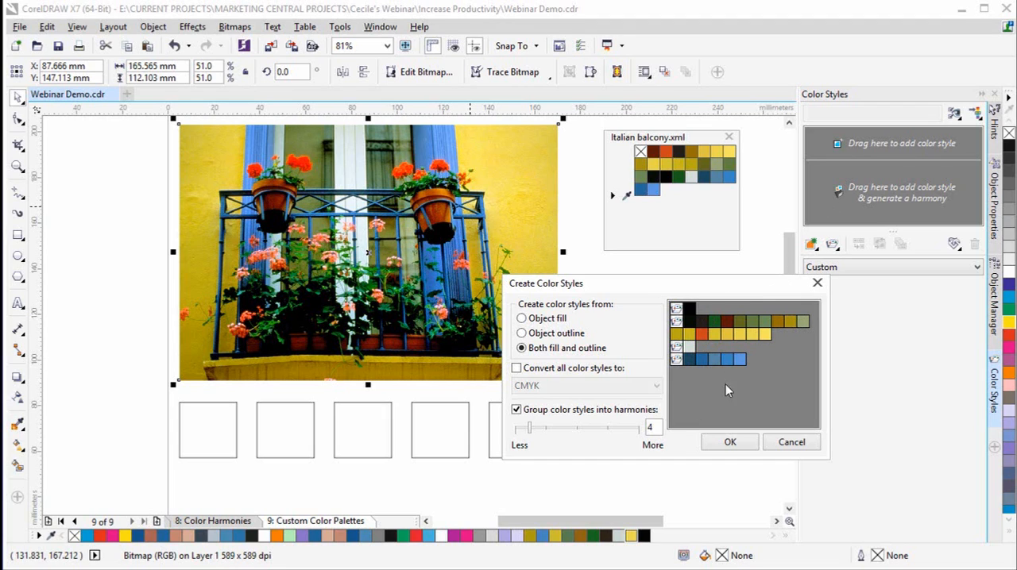
click(792, 442)
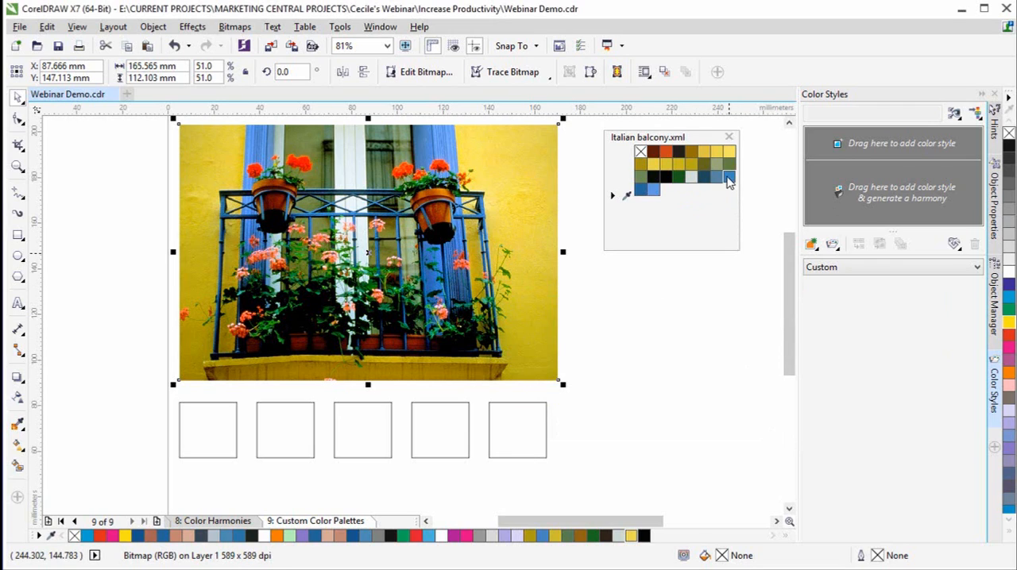
- Add blue, light yellow, brown, olive yellow and orange-red from the Italian balcony palette as five separate color styles
mouse_move(729, 181)
drag(729, 181, 825, 139)
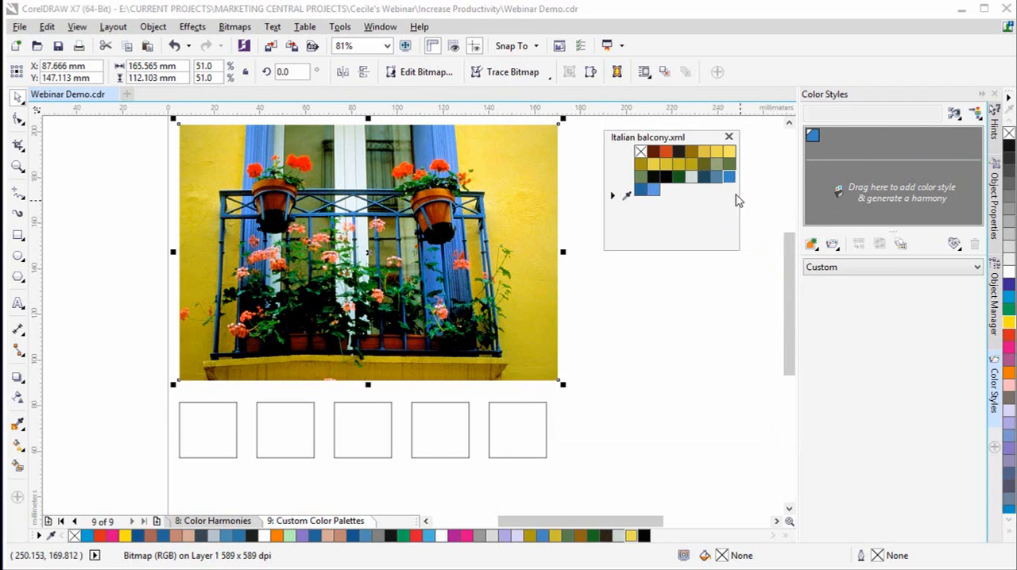
drag(756, 153, 847, 139)
drag(690, 152, 857, 136)
drag(679, 168, 865, 135)
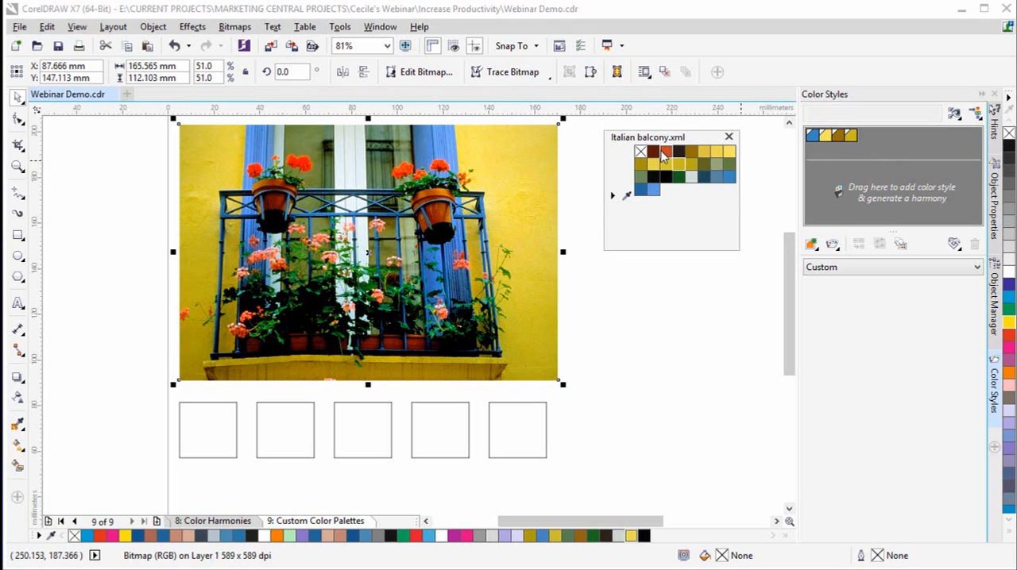
drag(666, 152, 885, 135)
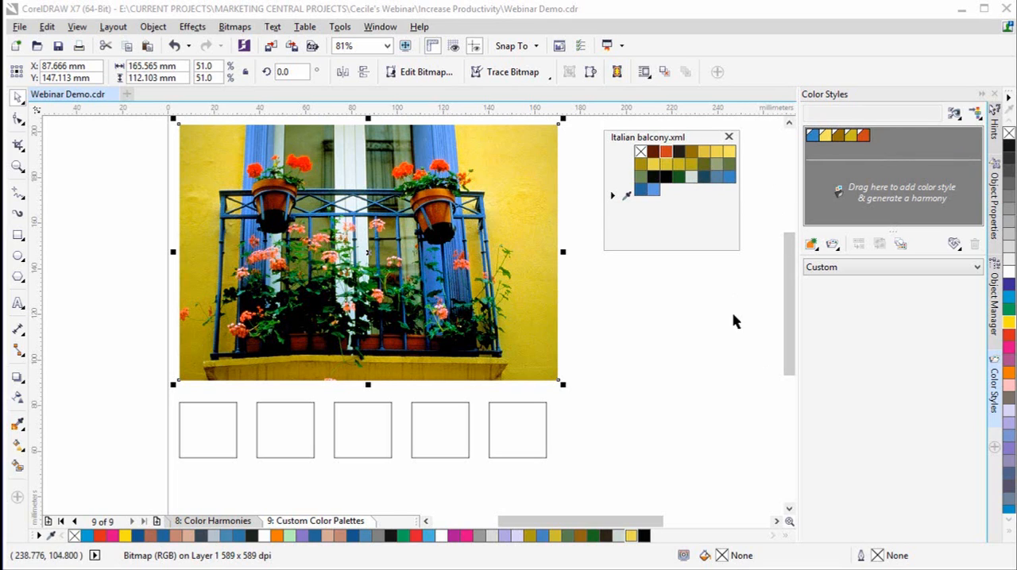
- Fill the five squares below the photo, from rightmost to leftmost, with the blue, light yellow, brown, olive yellow and orange-red color styles
drag(812, 139, 522, 421)
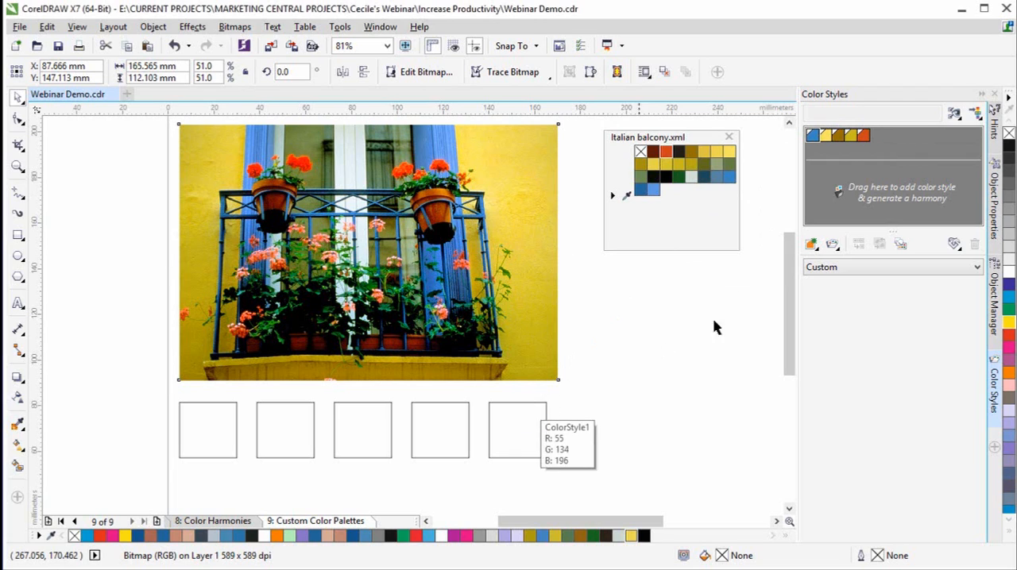
click(827, 137)
drag(447, 421, 448, 422)
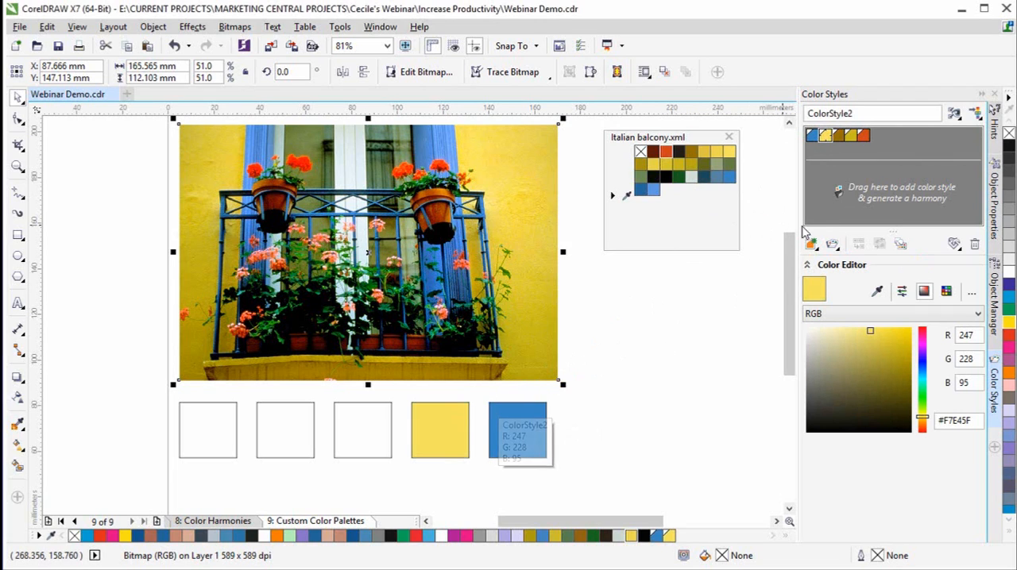
drag(840, 135, 369, 437)
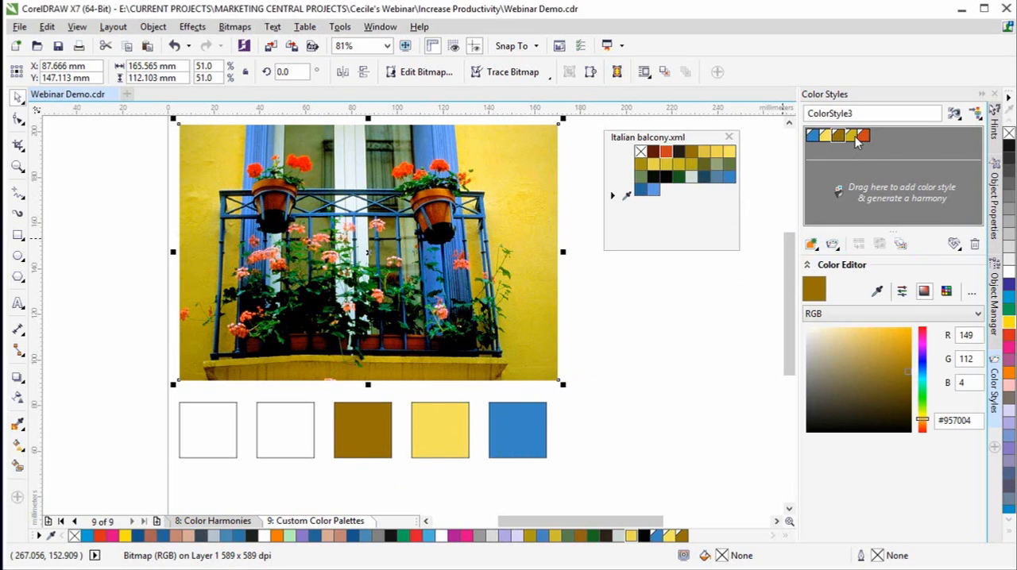
drag(855, 136, 209, 431)
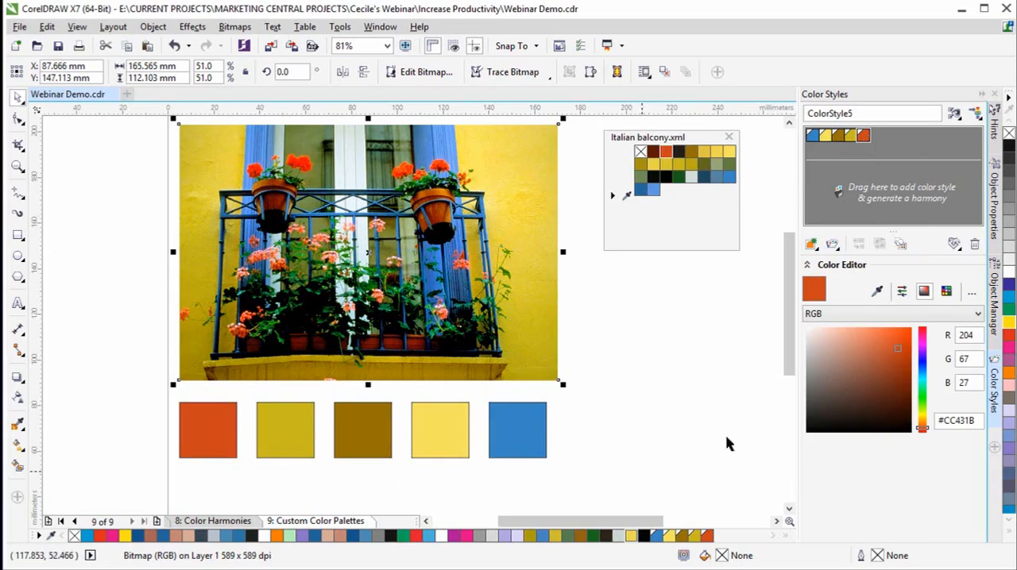